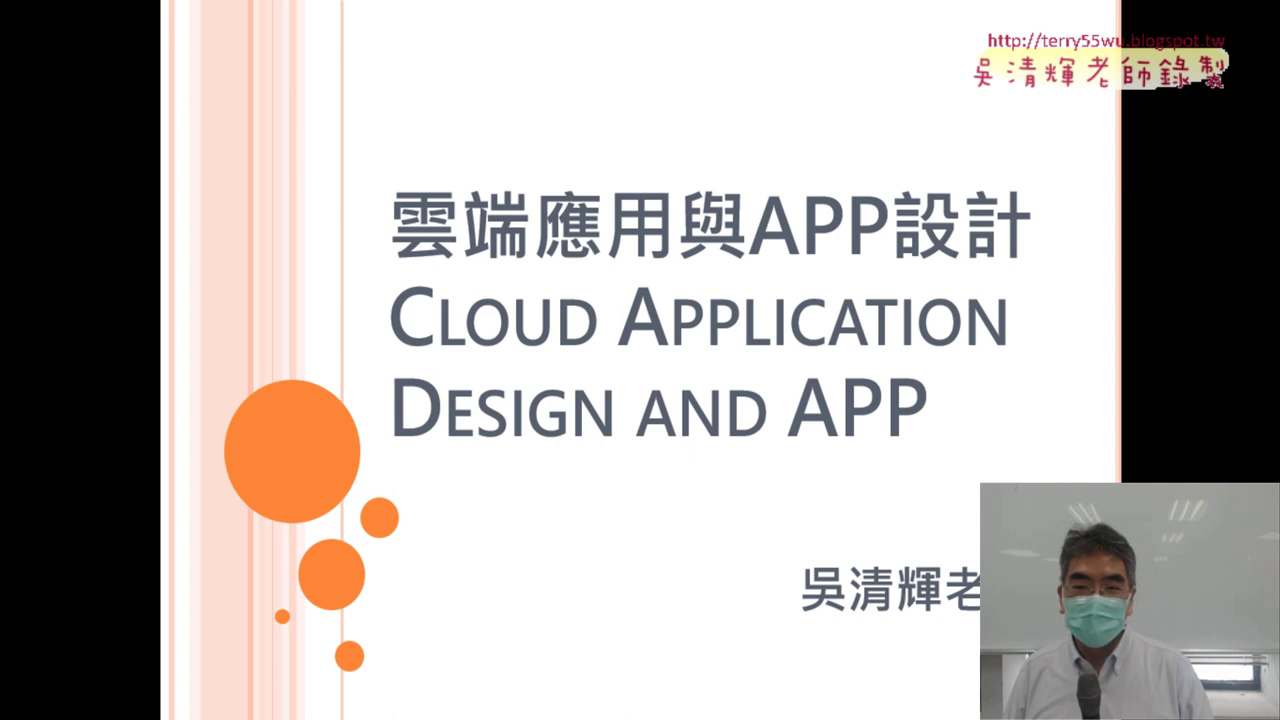
- Advance the slideshow to slide 2, 課前問卷, with the gg.gg/cloud2appform link and QR code
key(Right)
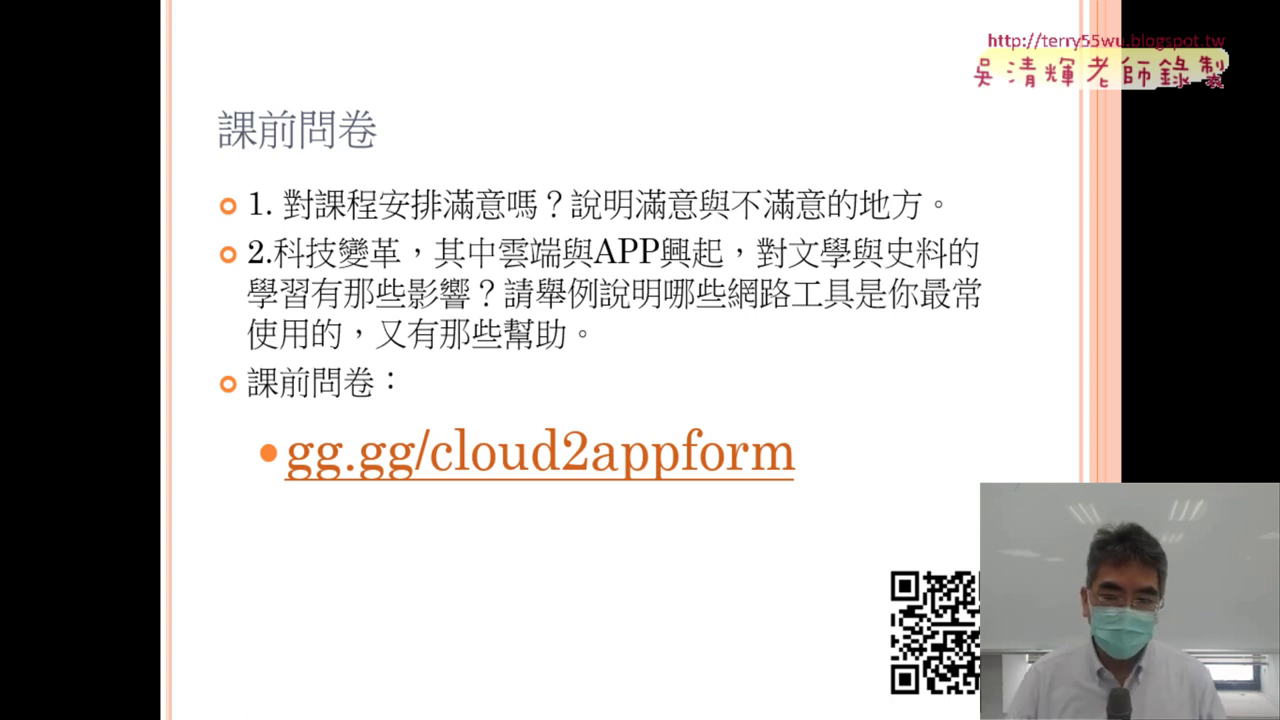
- Exit the slideshow and open the 課前問卷 slide for editing
click(521, 620)
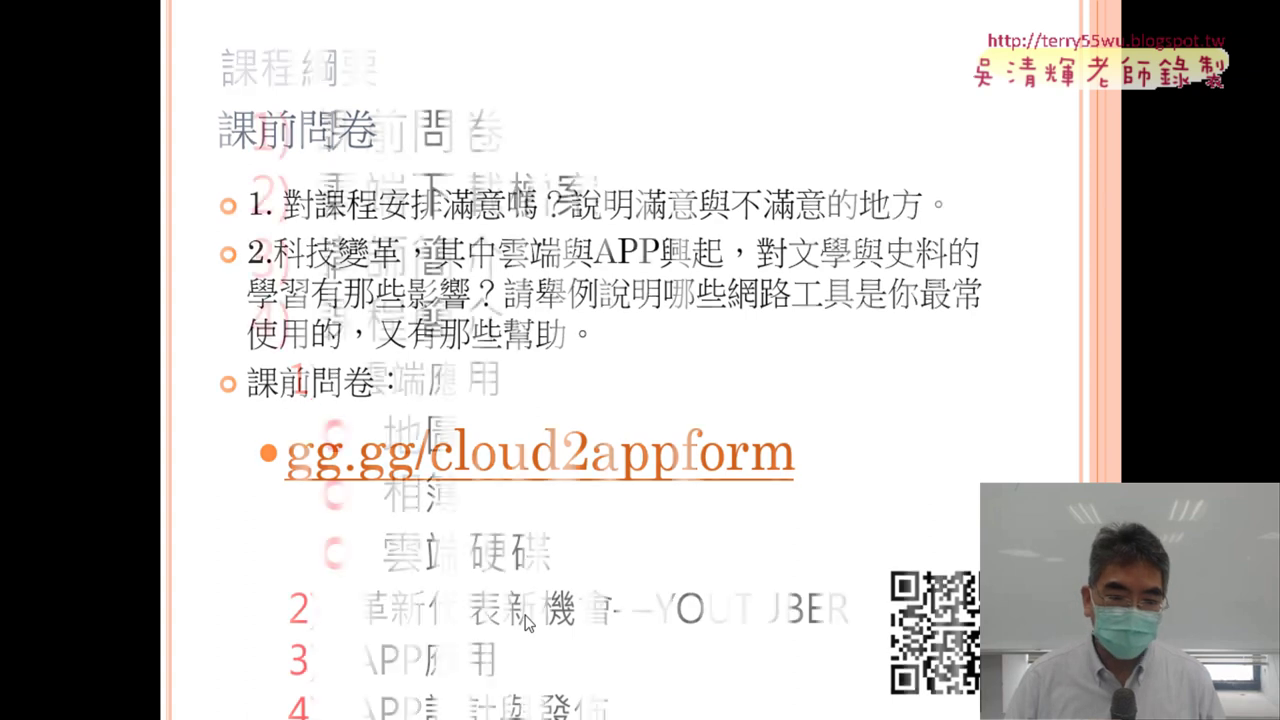
key(Escape)
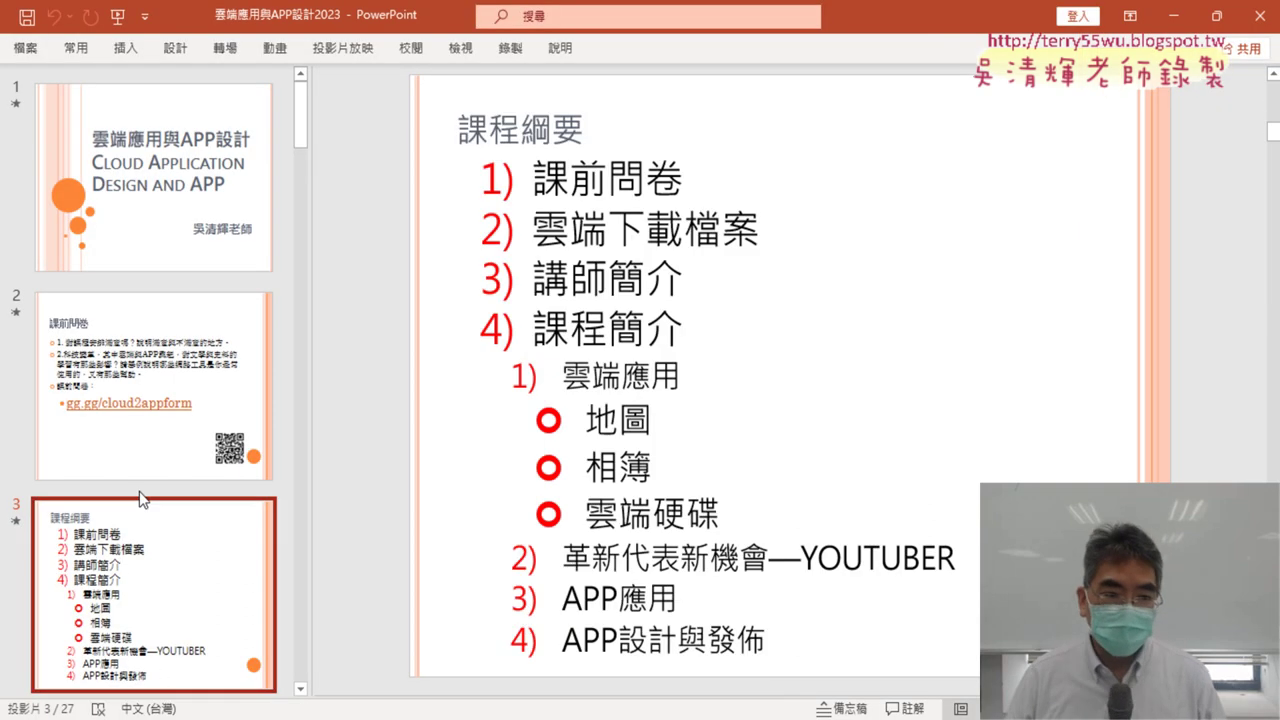
click(110, 426)
- Highlight parts of the gg.gg/cloud2appform link text, such as cloud and cloud2app
drag(510, 440, 912, 450)
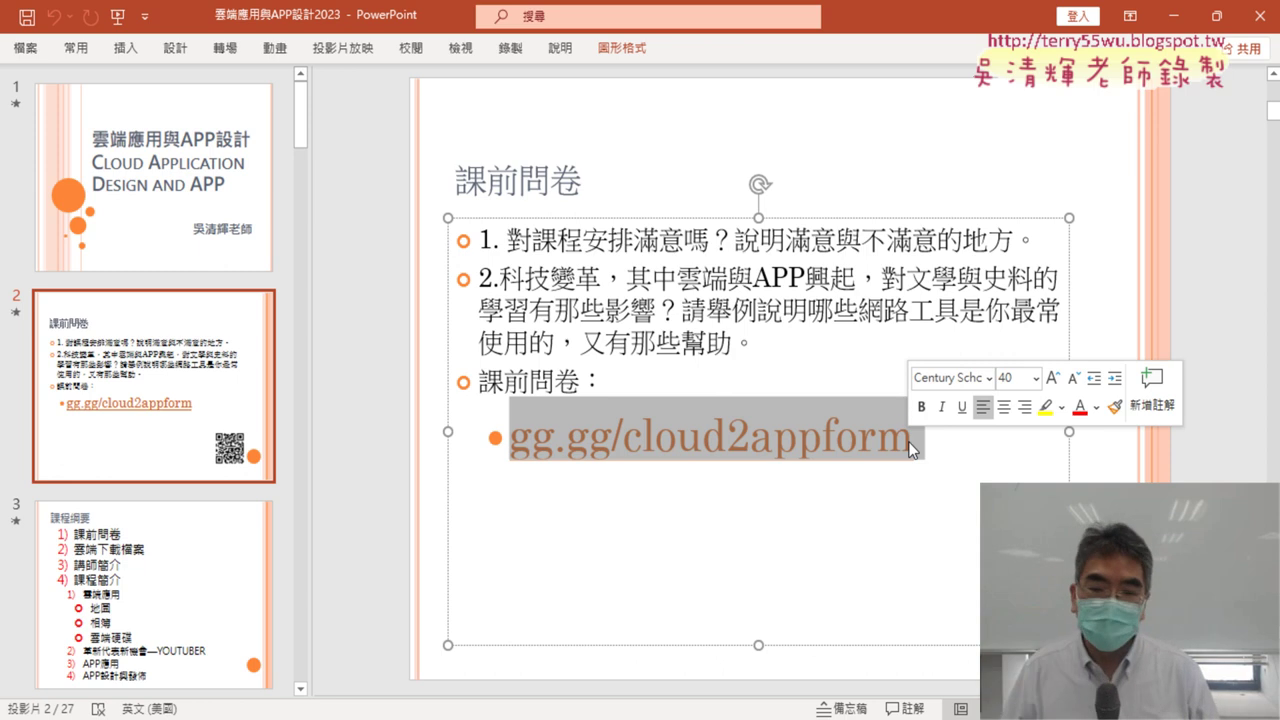
click(704, 430)
drag(632, 440, 750, 432)
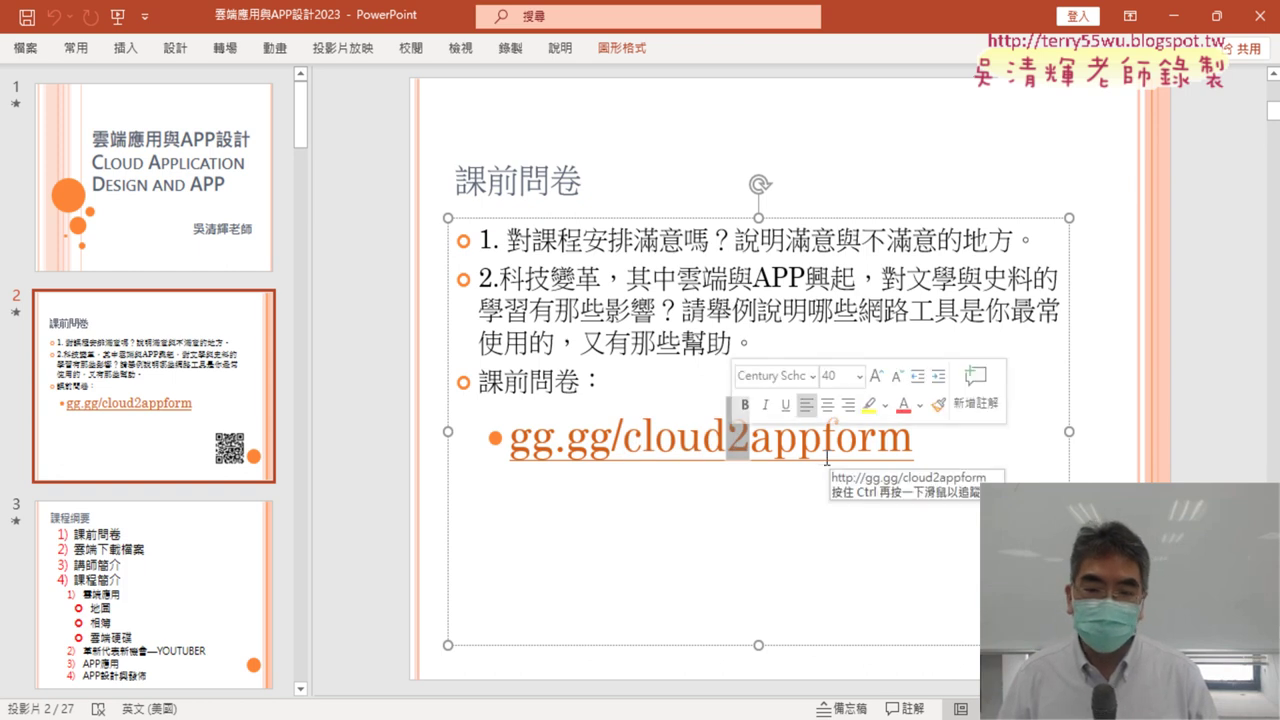
drag(751, 440, 820, 440)
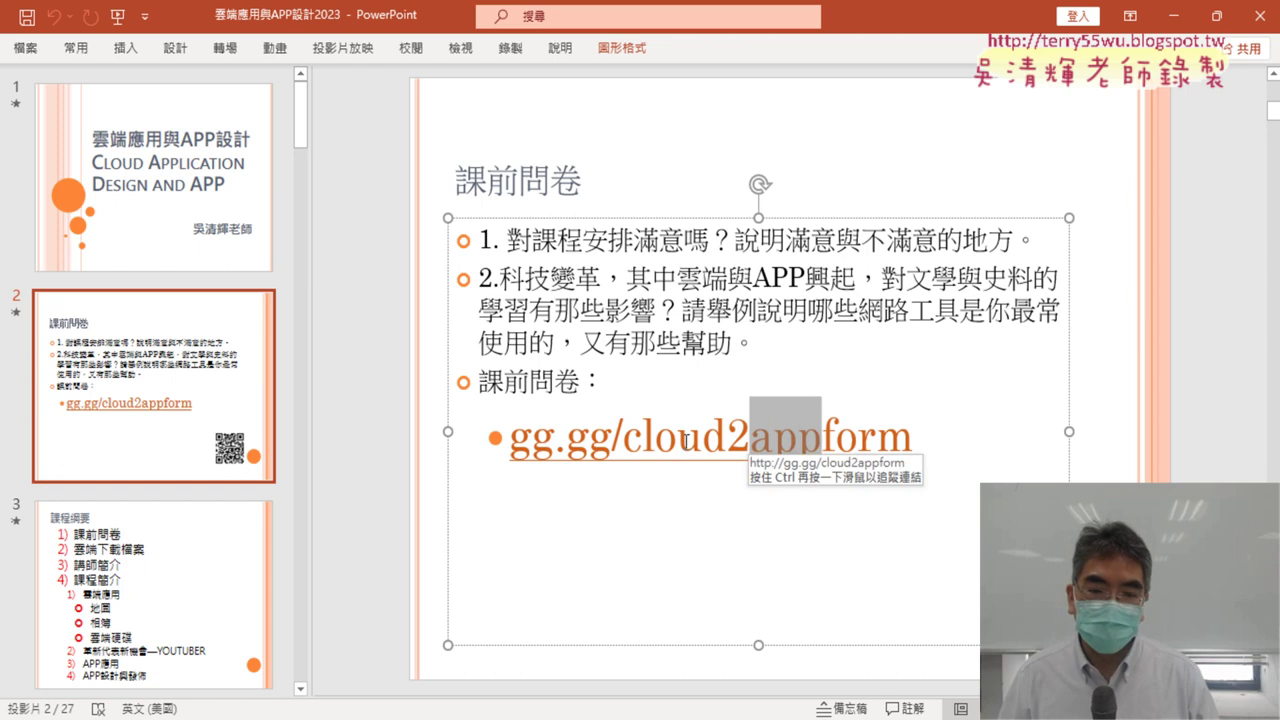
drag(623, 440, 821, 440)
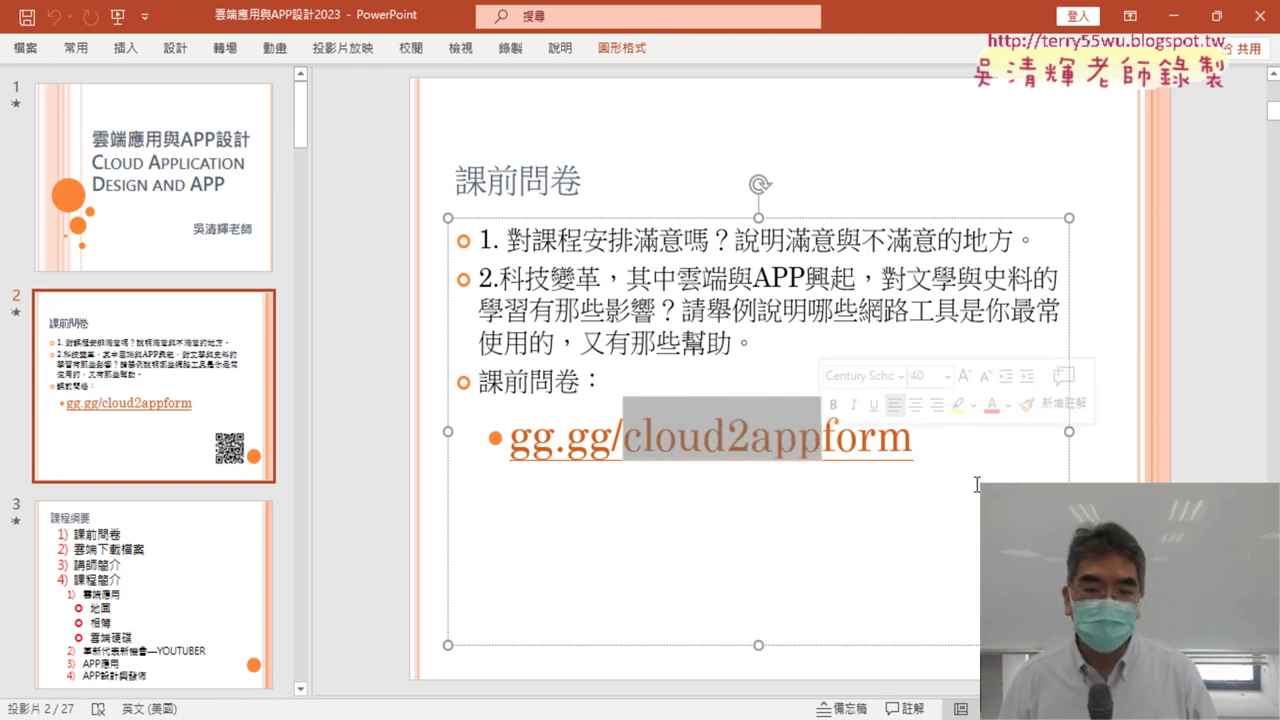
shift+click(918, 440)
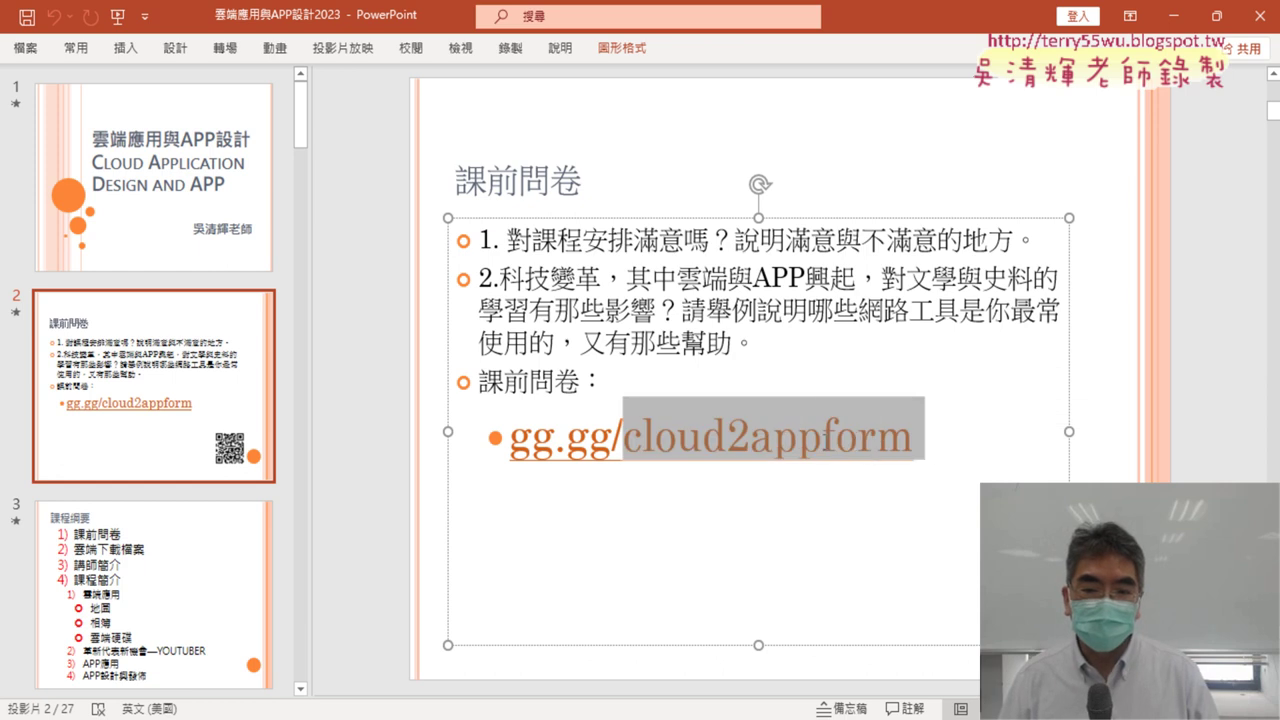
click(960, 450)
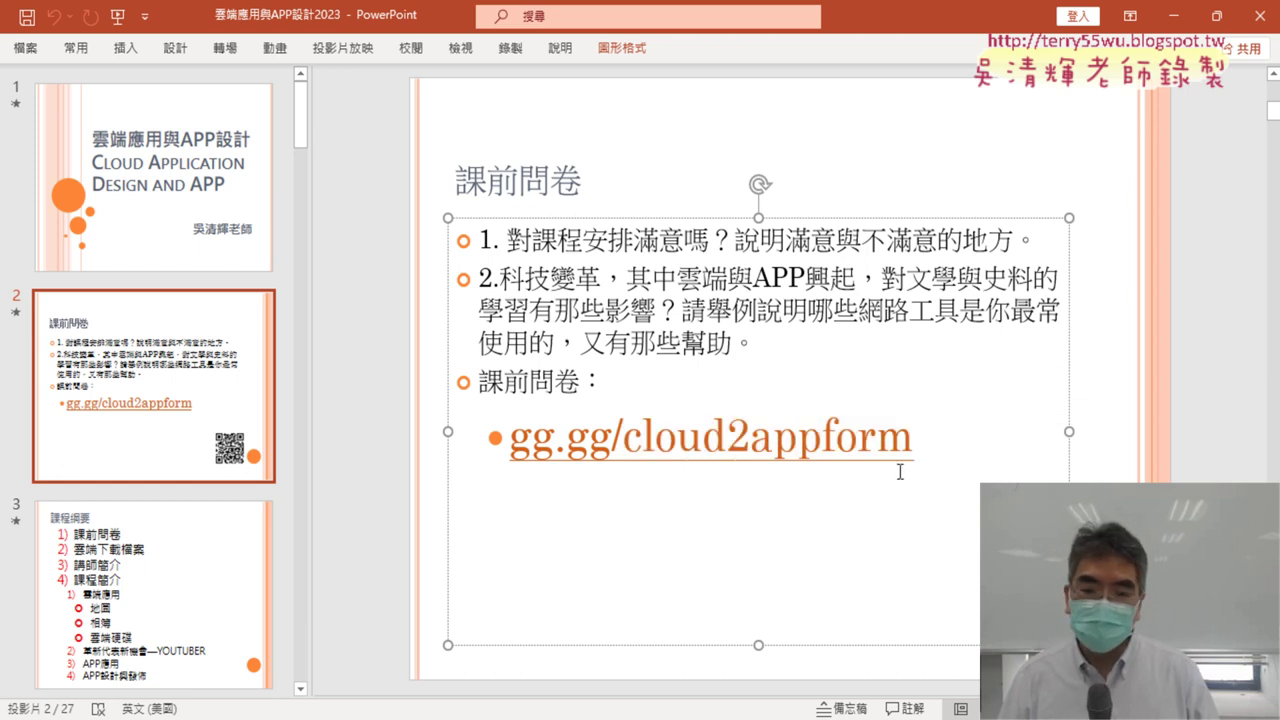
- Paste and enlarge the QR code image, select the link, and switch to Chrome
key(ctrl+v)
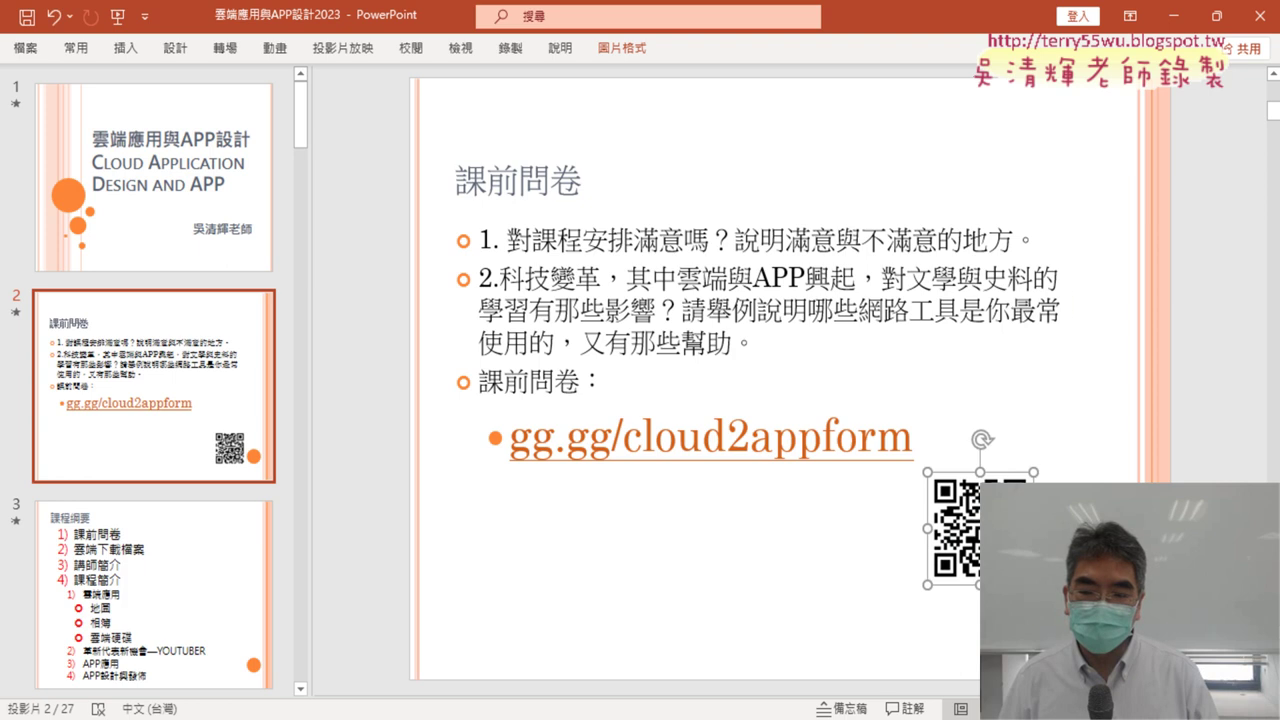
drag(1033, 584, 1080, 632)
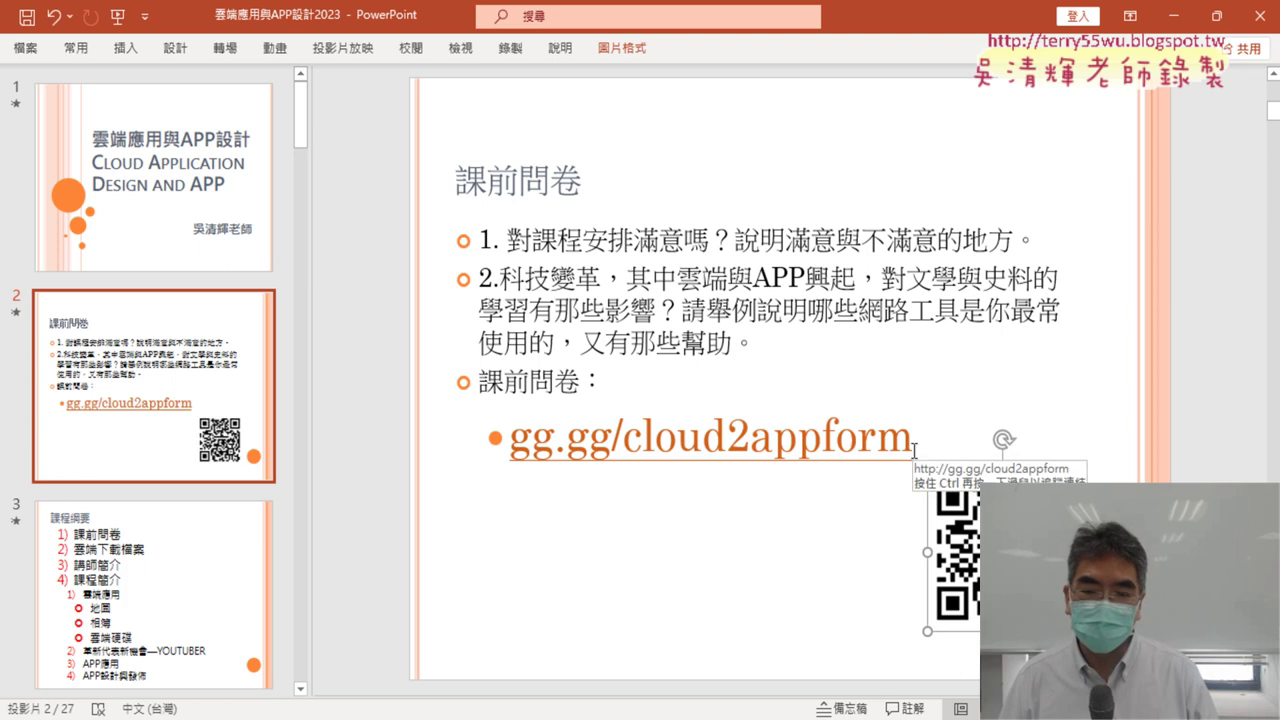
drag(510, 440, 810, 447)
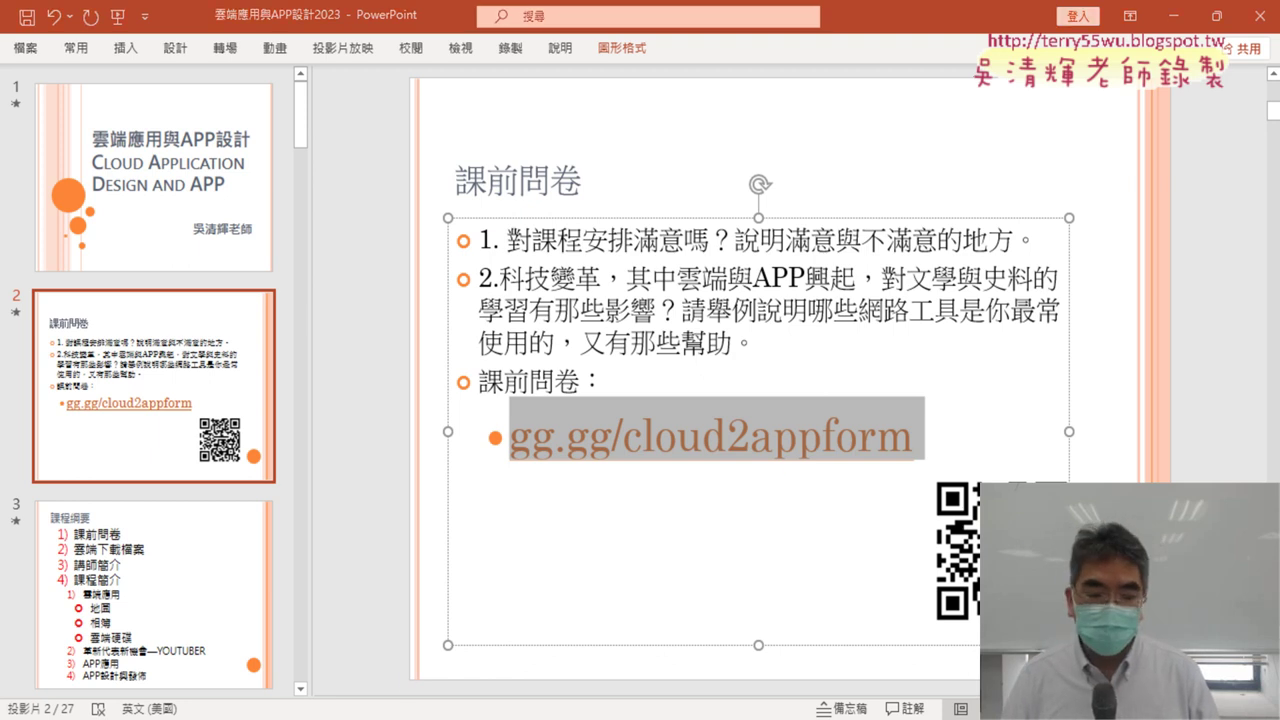
key(alt+Tab)
- Load the copied gg.gg/cloud2appform short link in a new Chrome tab
click(921, 17)
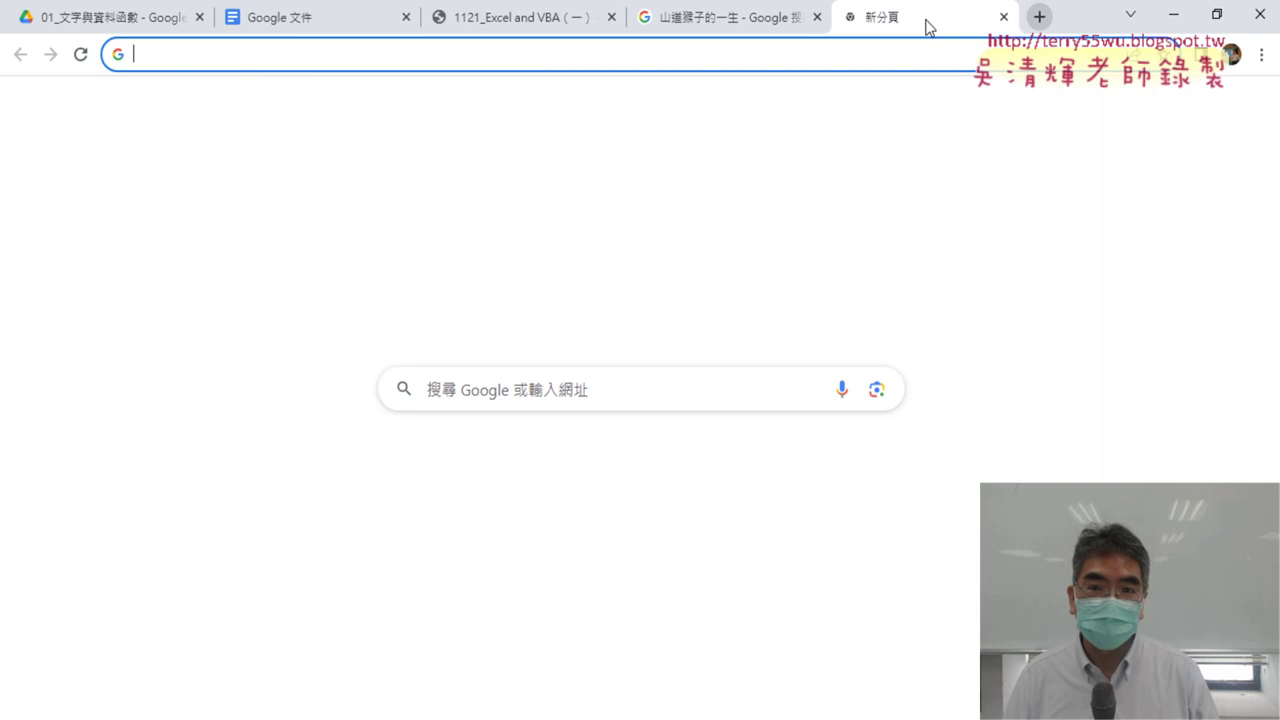
right_click(771, 54)
click(848, 212)
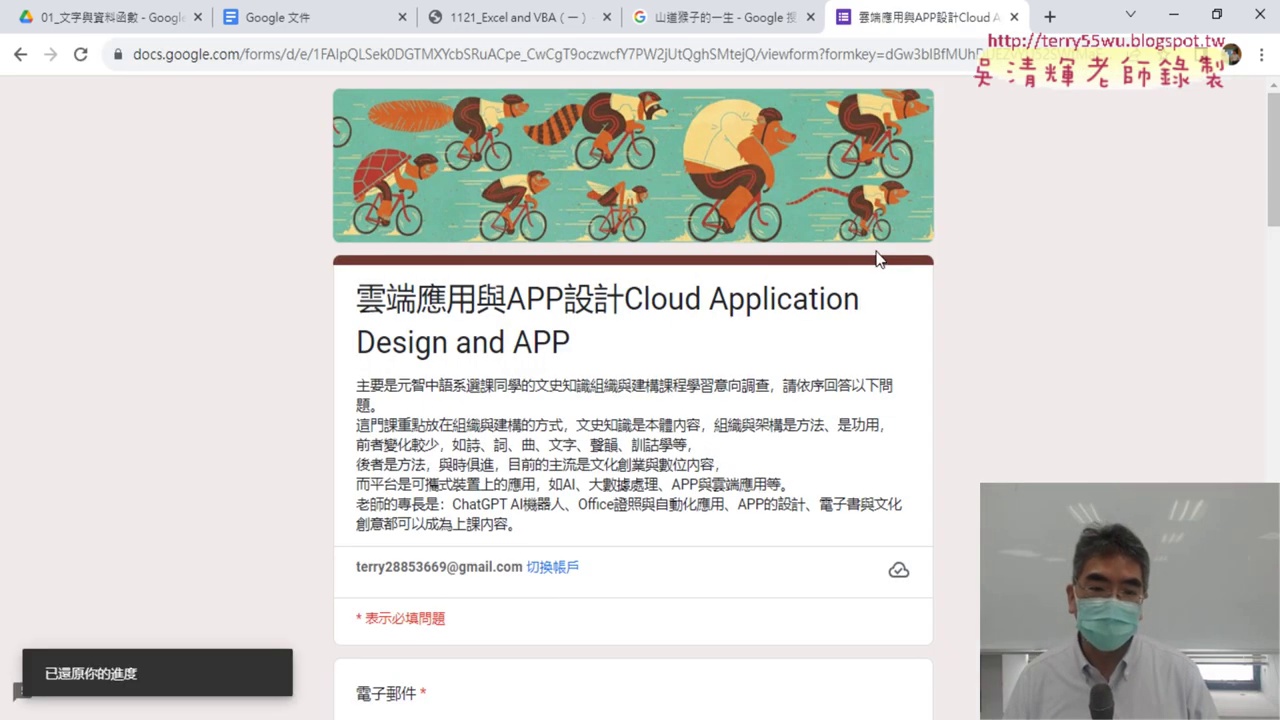
- Read the form description, highlighting 與時俱進 and the teacher's specialties, then reach the edit view
scroll(876, 258, down, 1)
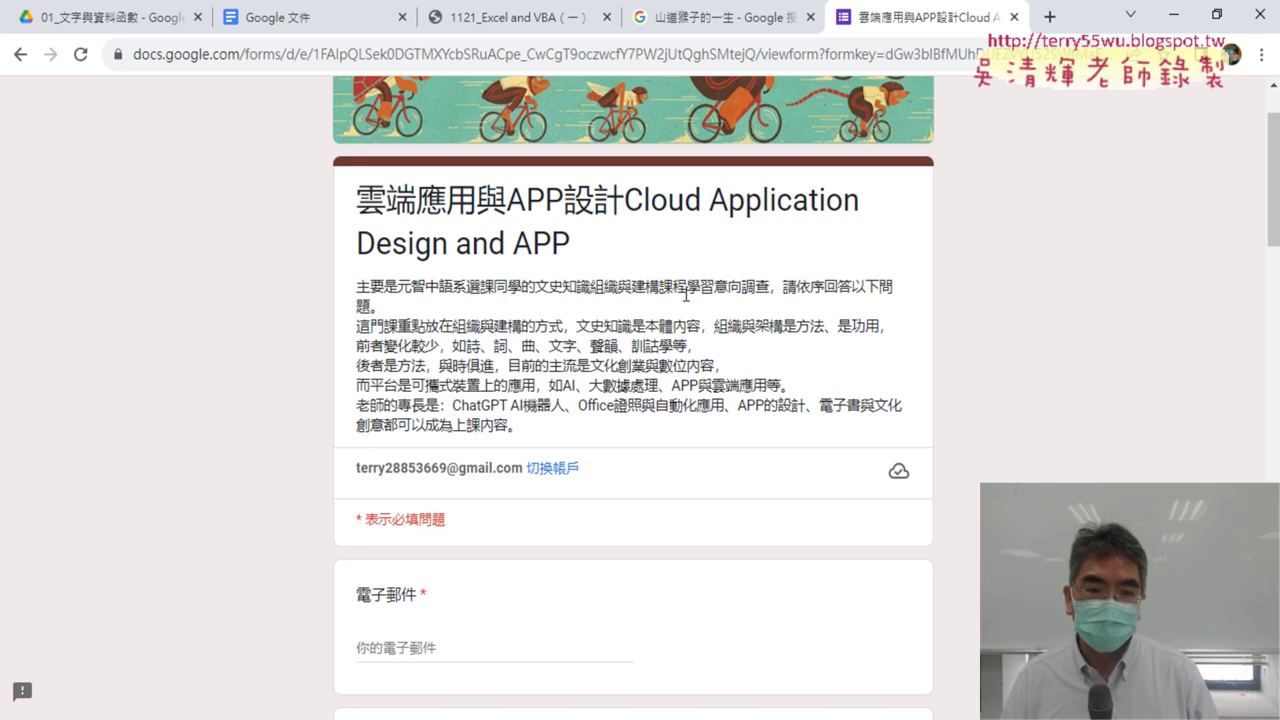
scroll(608, 333, down, 2)
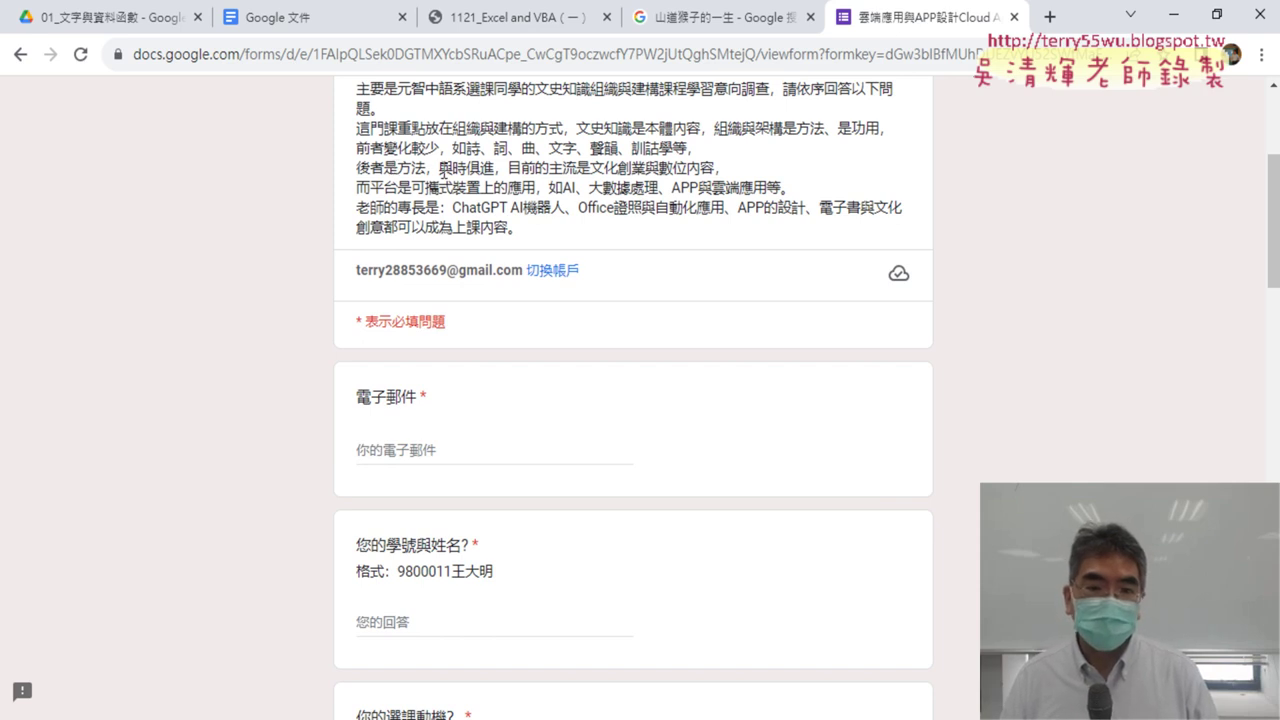
mouse_move(440, 169)
mouse_down()
mouse_move(718, 174)
mouse_move(740, 188)
mouse_up()
click(588, 190)
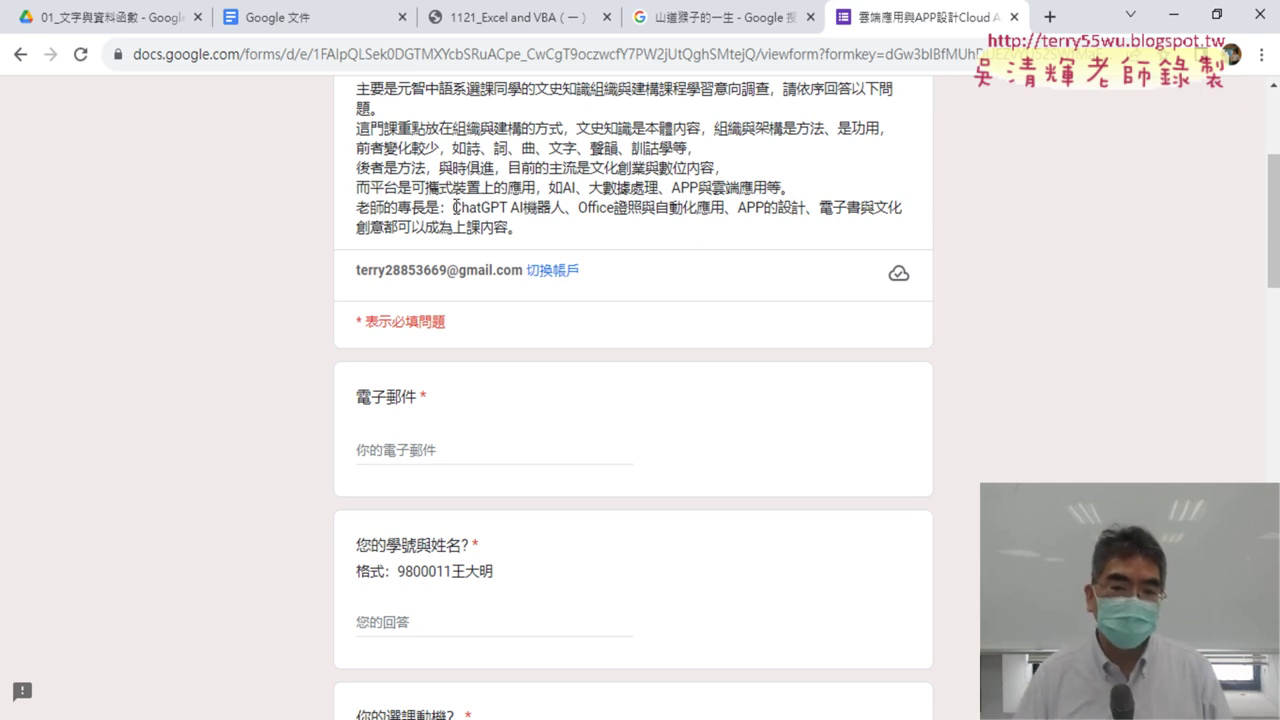
drag(454, 207, 826, 217)
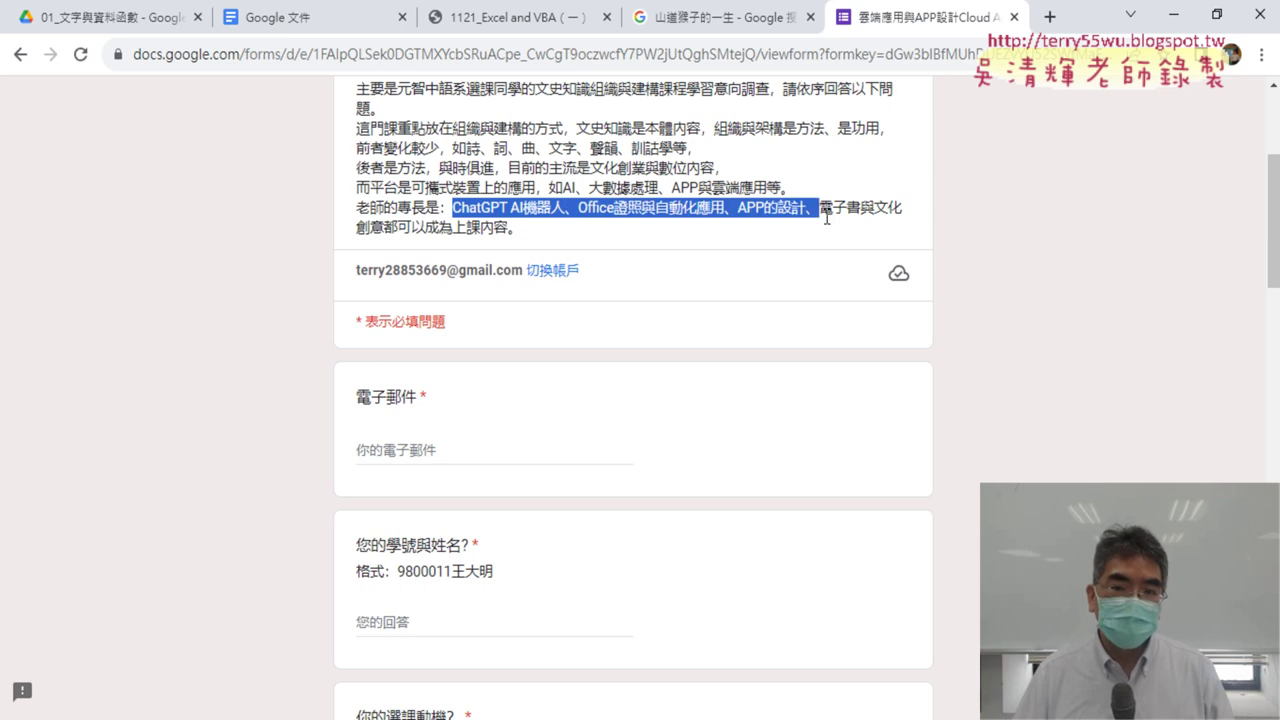
drag(826, 217, 900, 218)
click(784, 259)
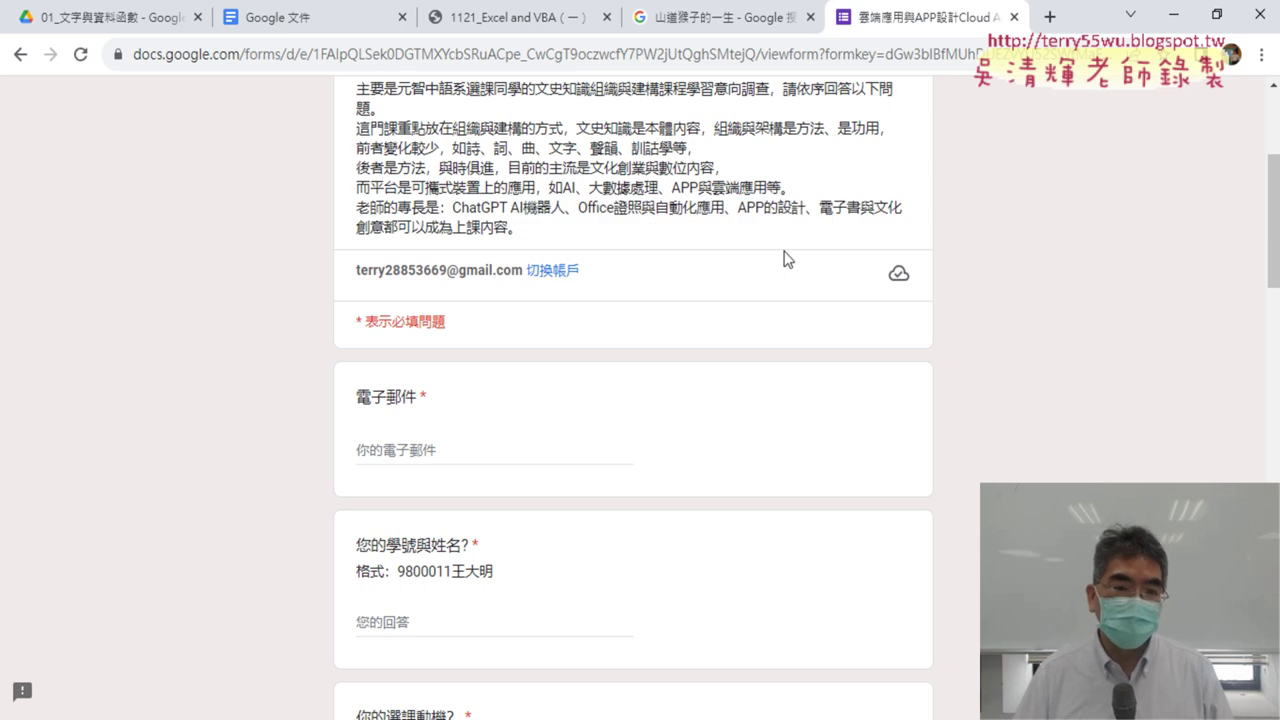
scroll(714, 343, down, 2)
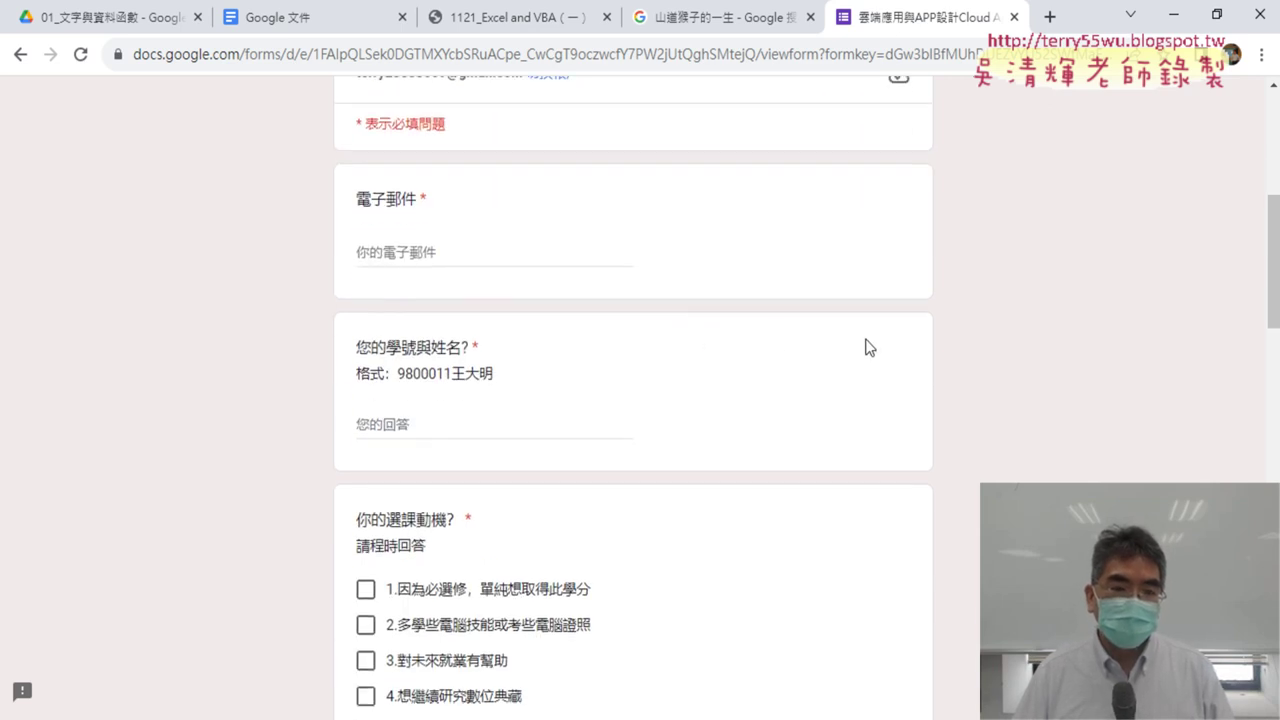
scroll(900, 333, up, 1)
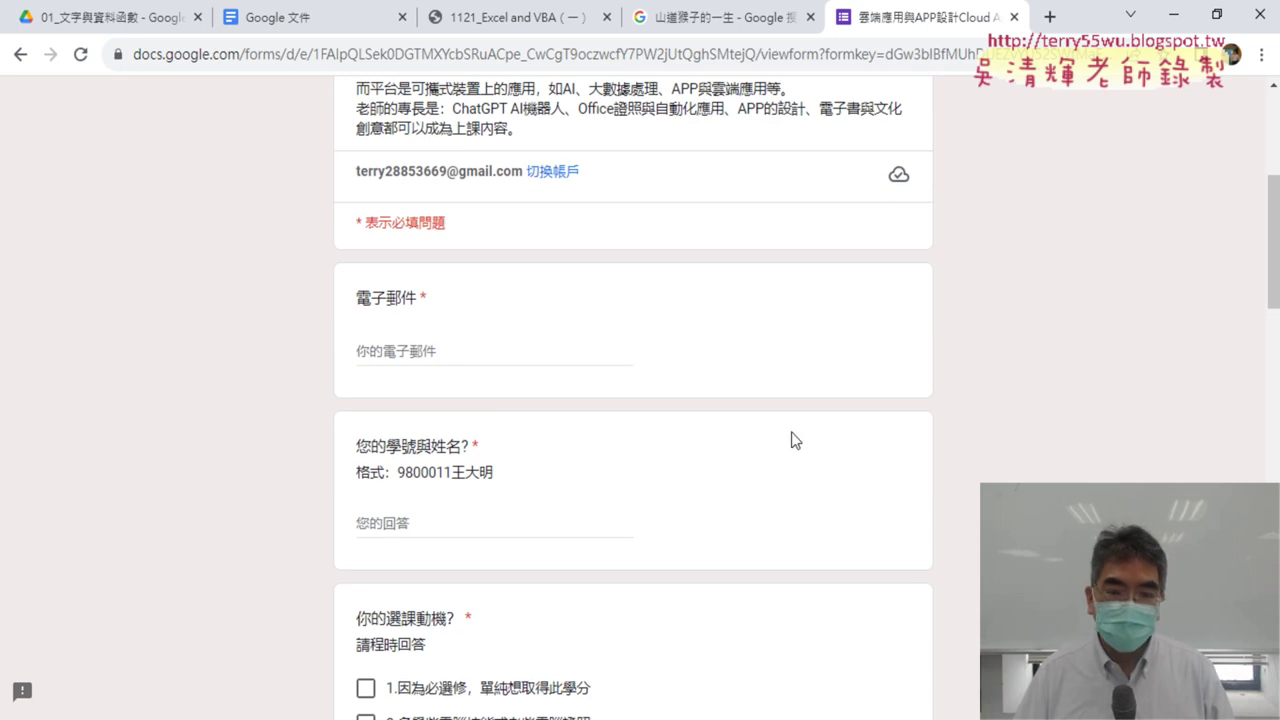
key(alt+Left)
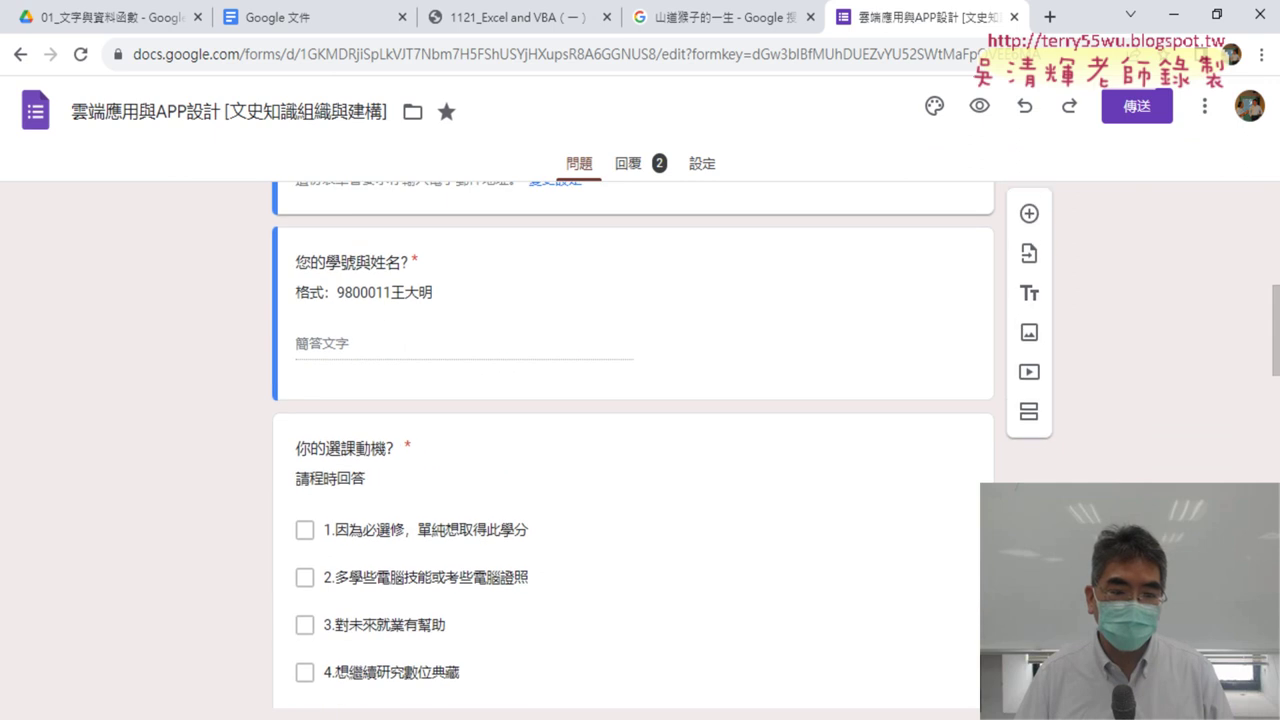
- Check the editor's 問題 and 回覆 tabs, scroll the questions, then return to the fill-in page
scroll(975, 523, up, 2)
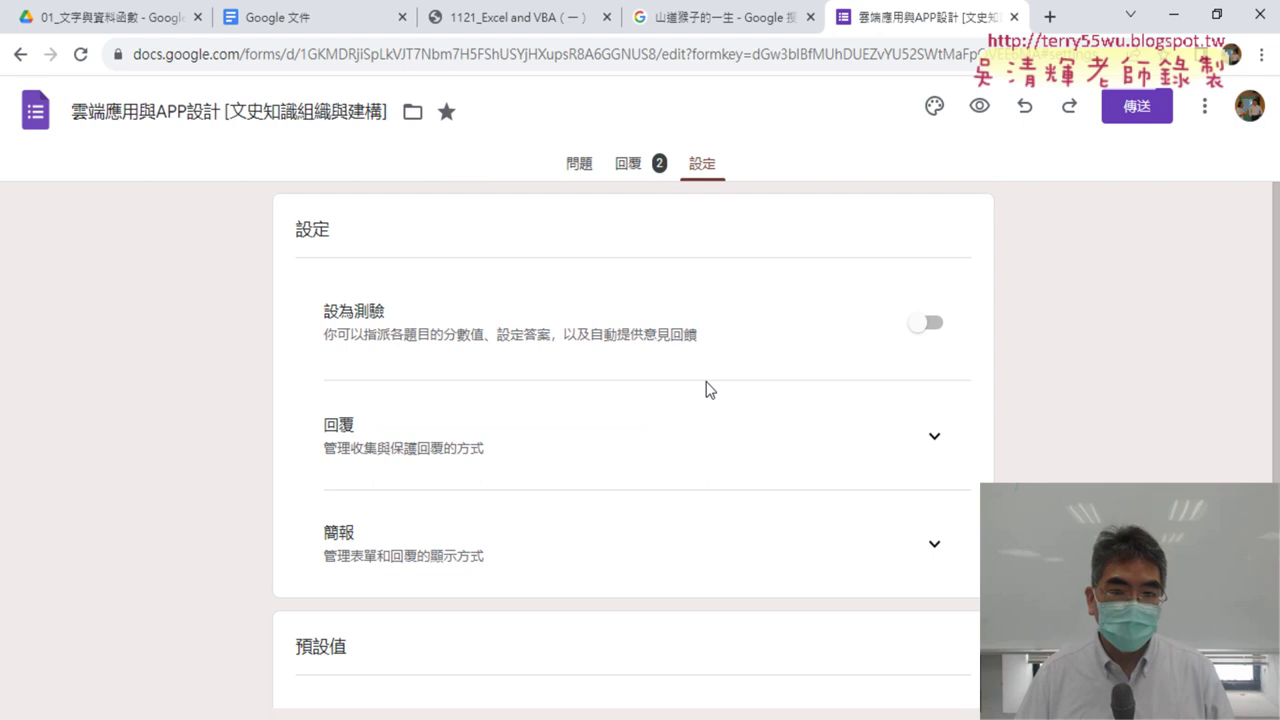
click(572, 168)
click(630, 165)
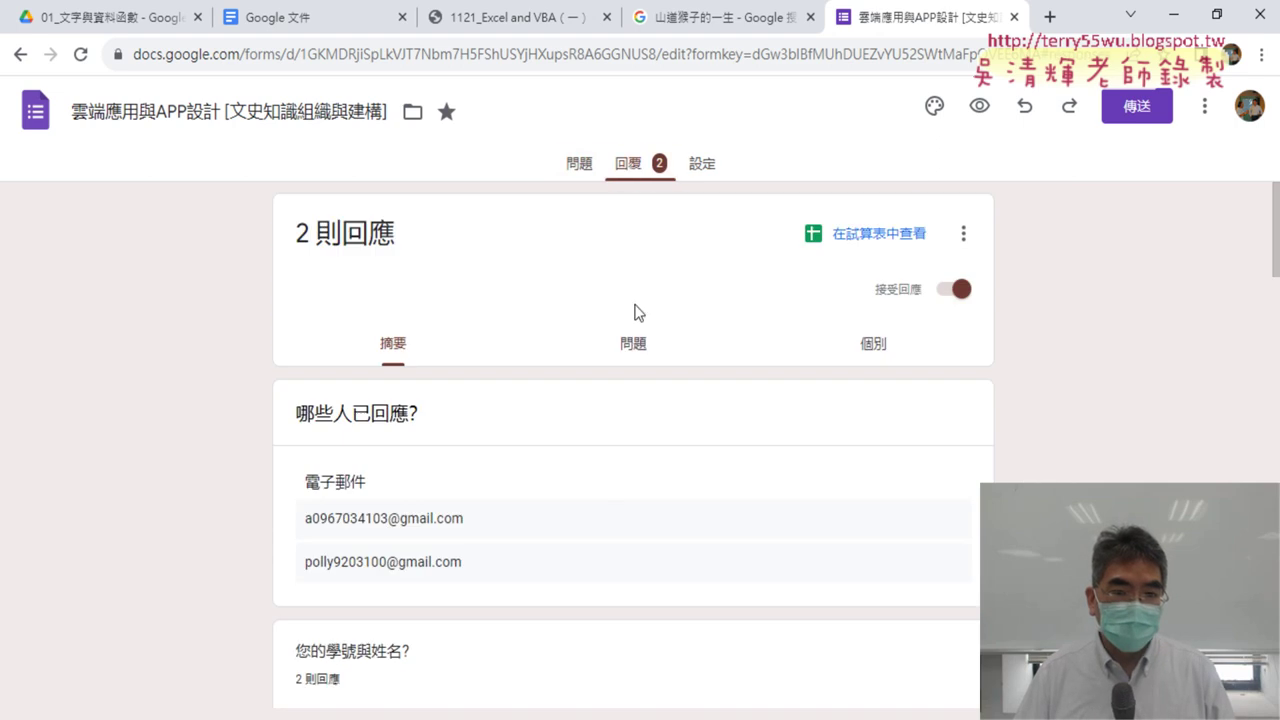
click(579, 163)
scroll(1028, 440, down, 5)
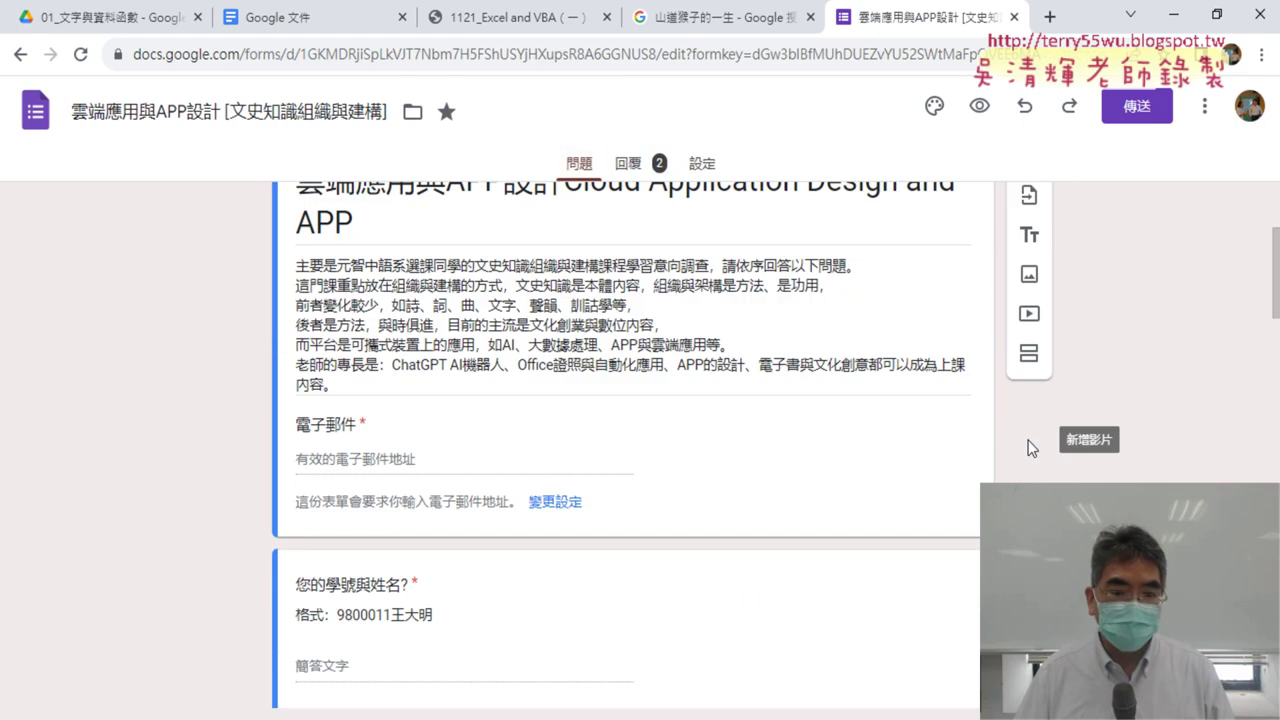
scroll(746, 508, down, 2)
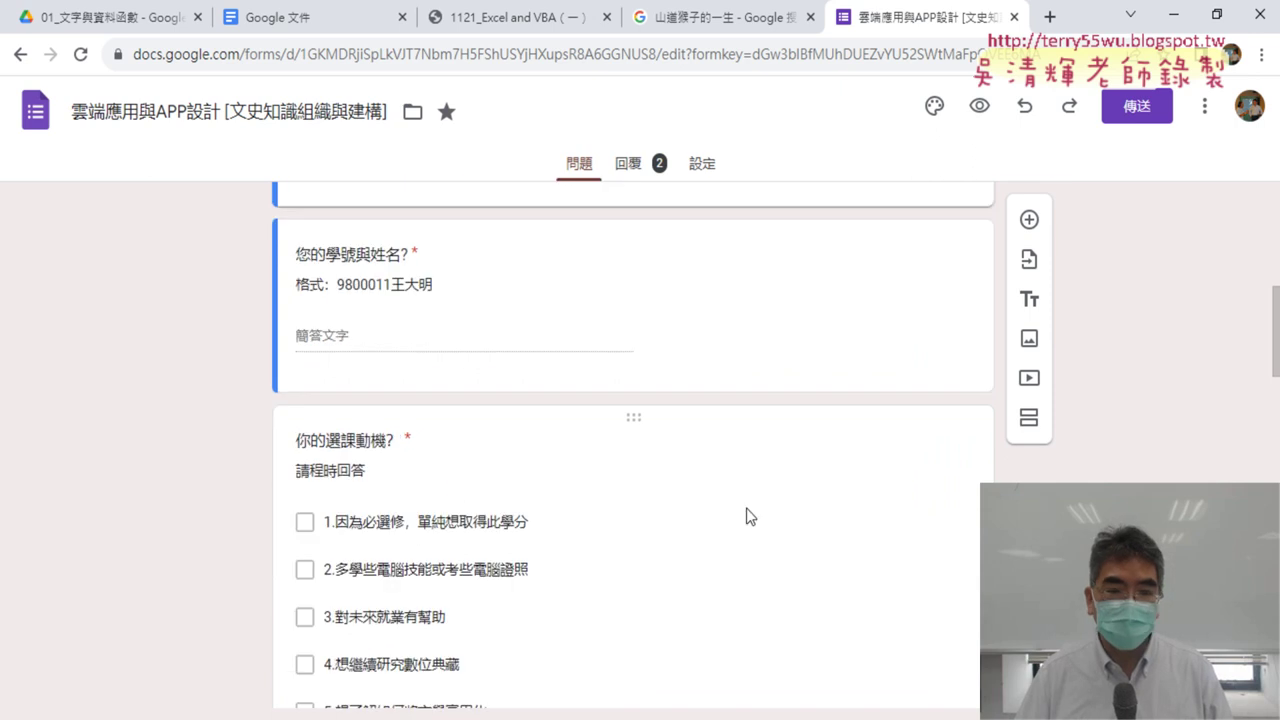
scroll(968, 528, down, 1)
scroll(968, 535, down, 2)
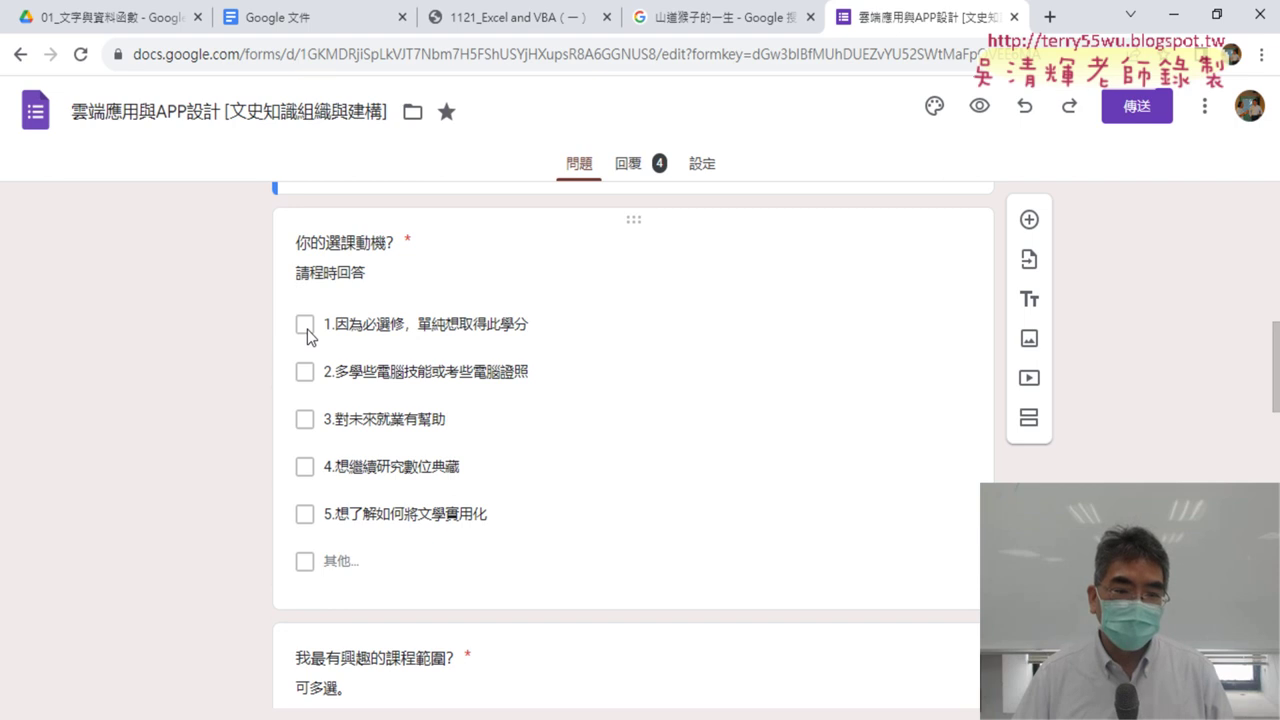
click(20, 55)
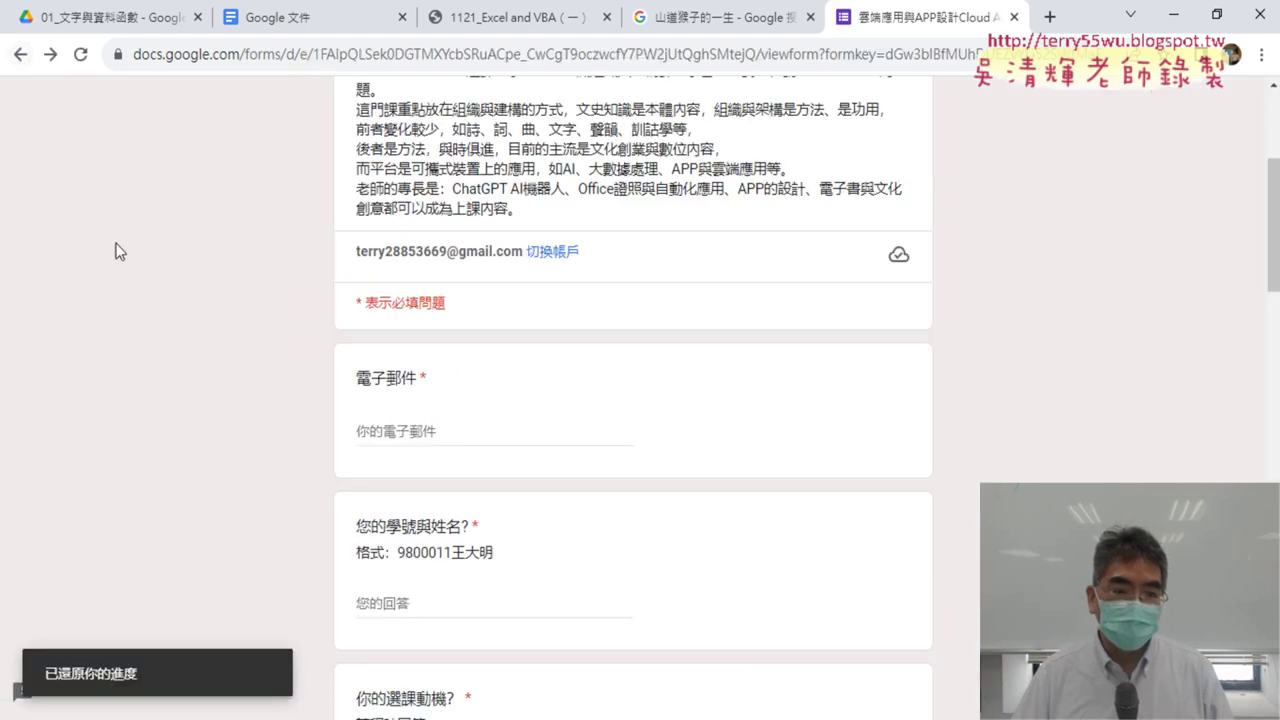
- Tick option 1 and 其他 under 你的選課動機, then mark the first course-range option
scroll(171, 287, down, 4)
scroll(171, 287, down, 1)
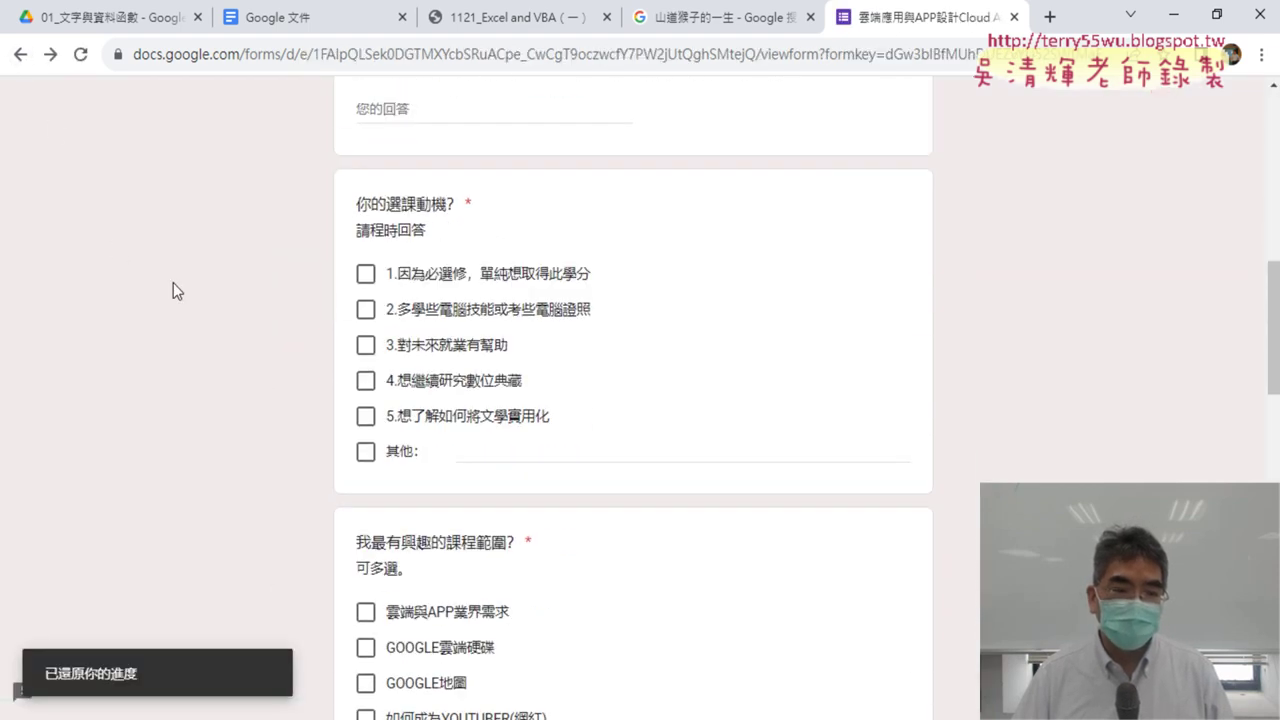
click(366, 274)
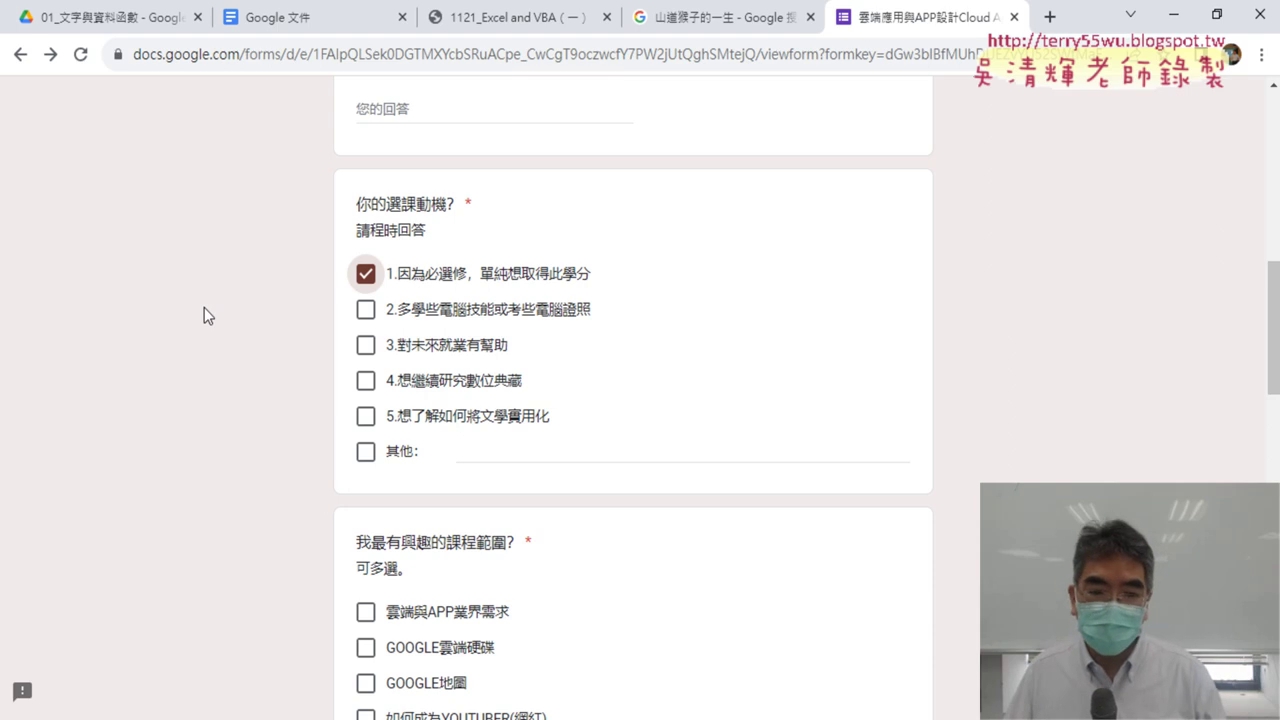
click(377, 460)
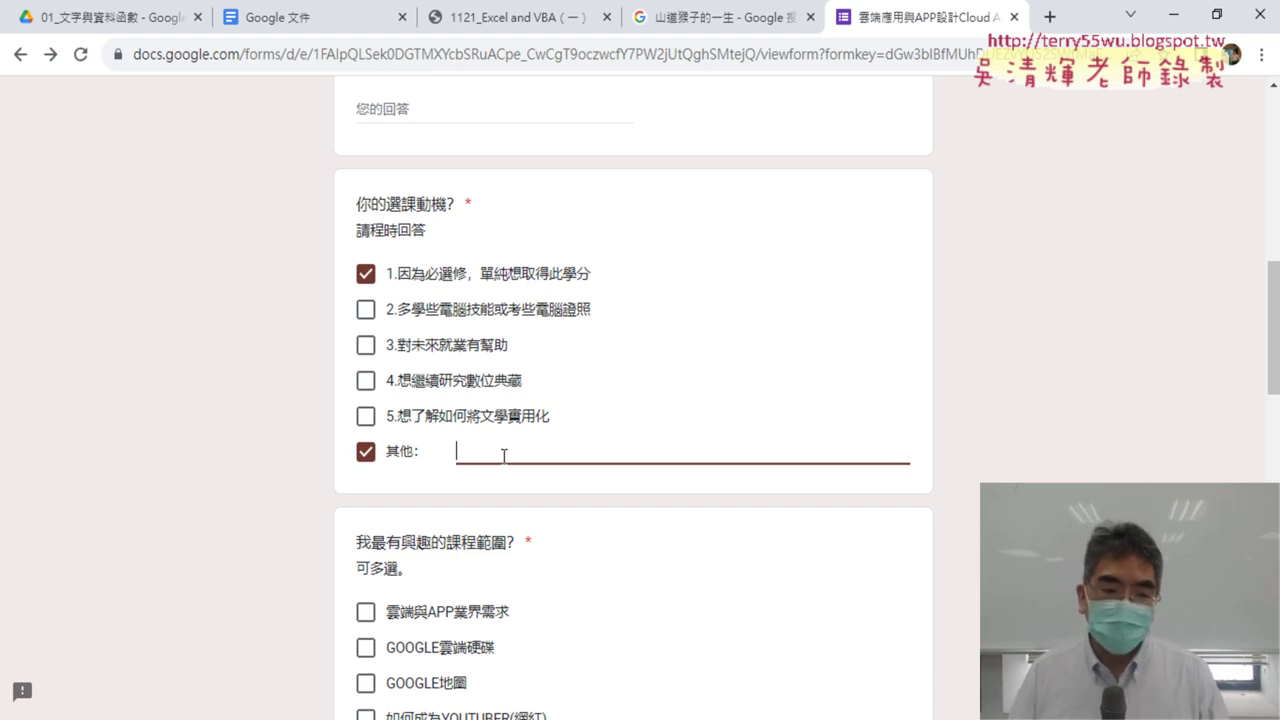
scroll(504, 457, down, 2)
scroll(504, 458, down, 1)
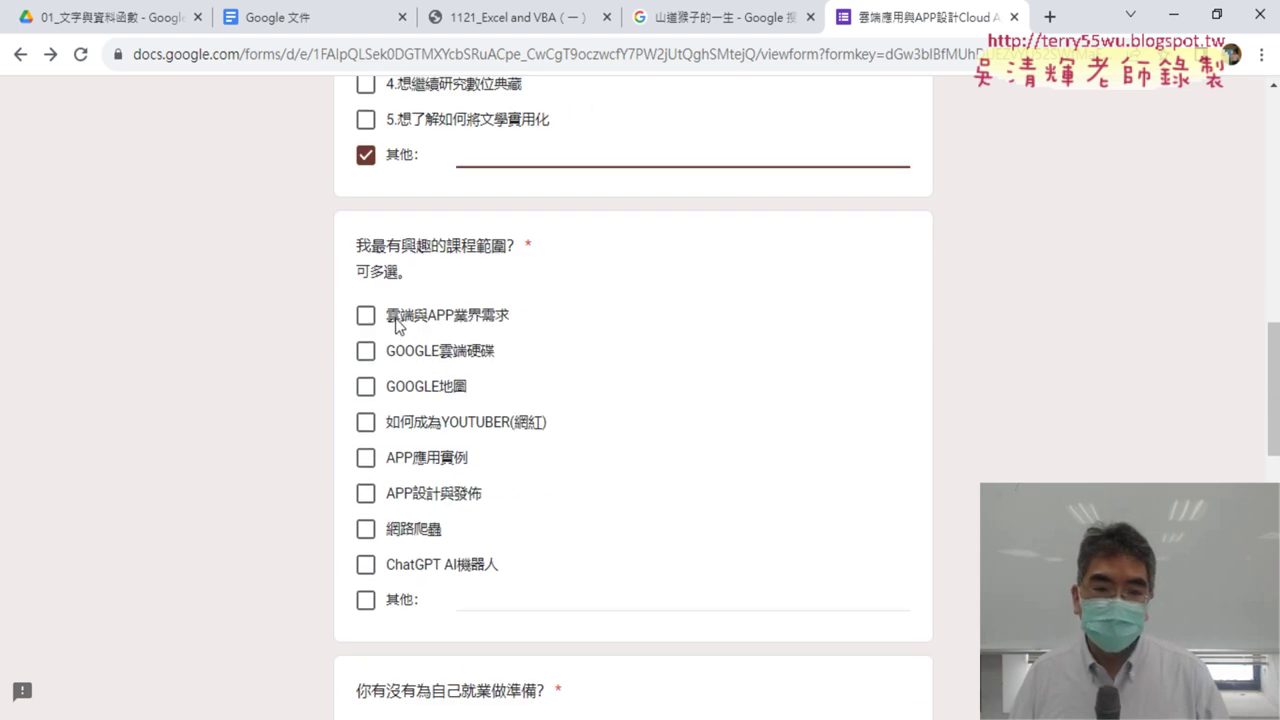
click(503, 318)
drag(514, 322, 412, 320)
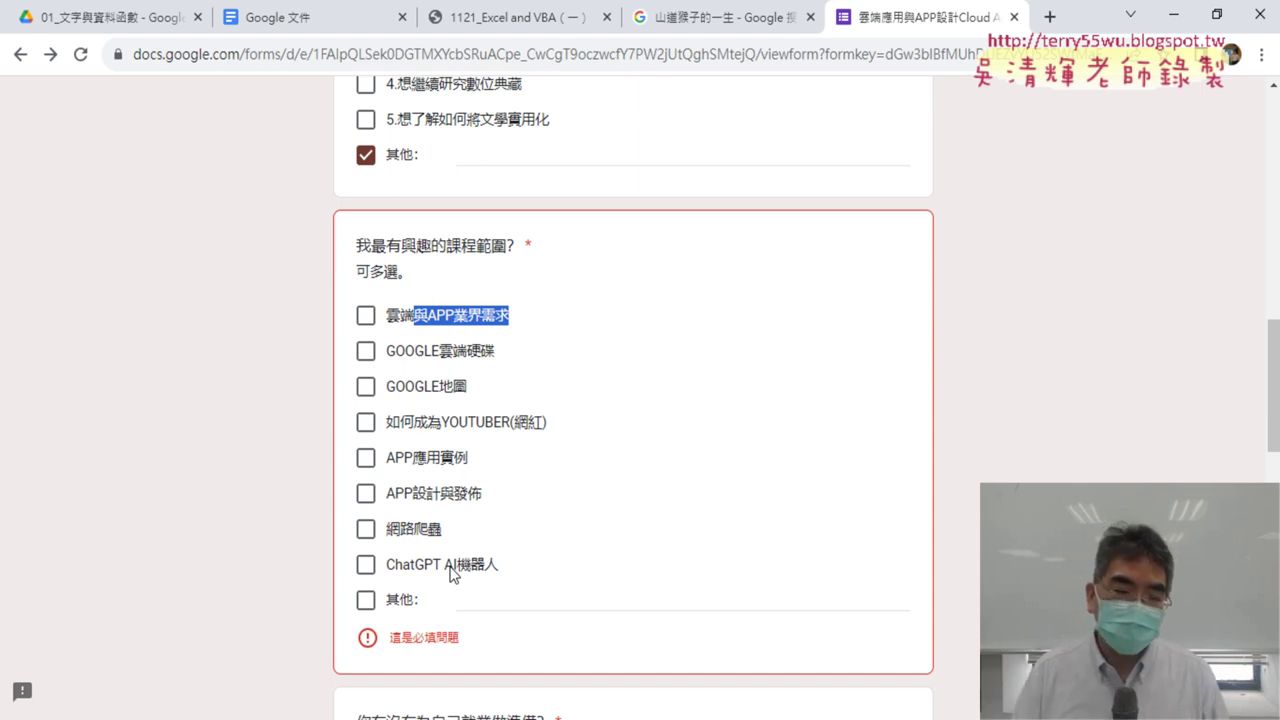
- Tick 其他 for the course-range question and choose 有，已經在充實技能
click(365, 601)
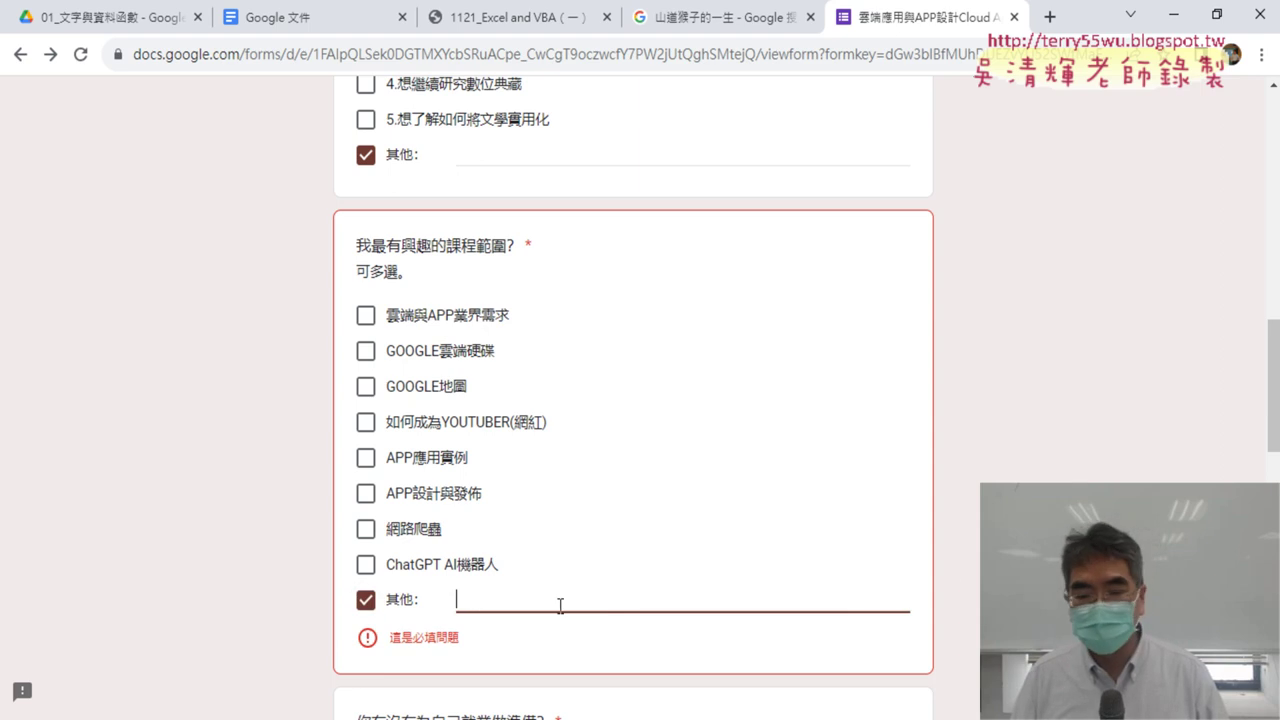
scroll(560, 606, down, 3)
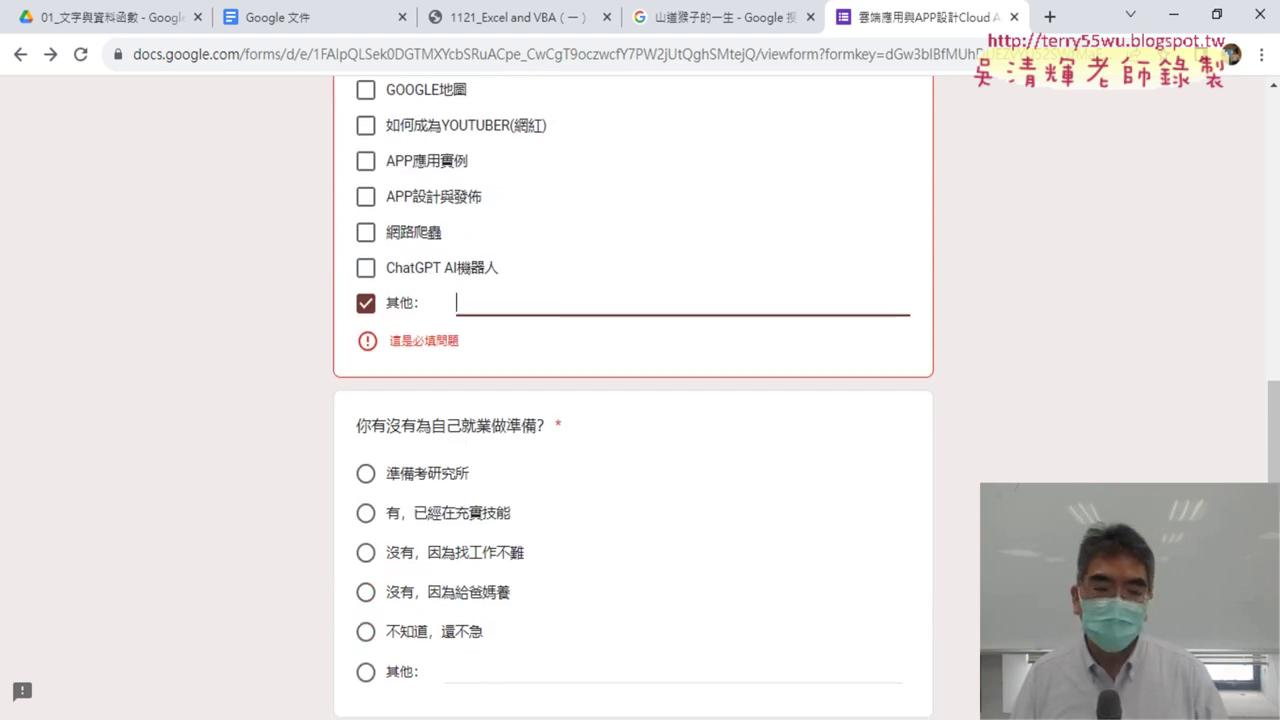
scroll(632, 400, down, 1)
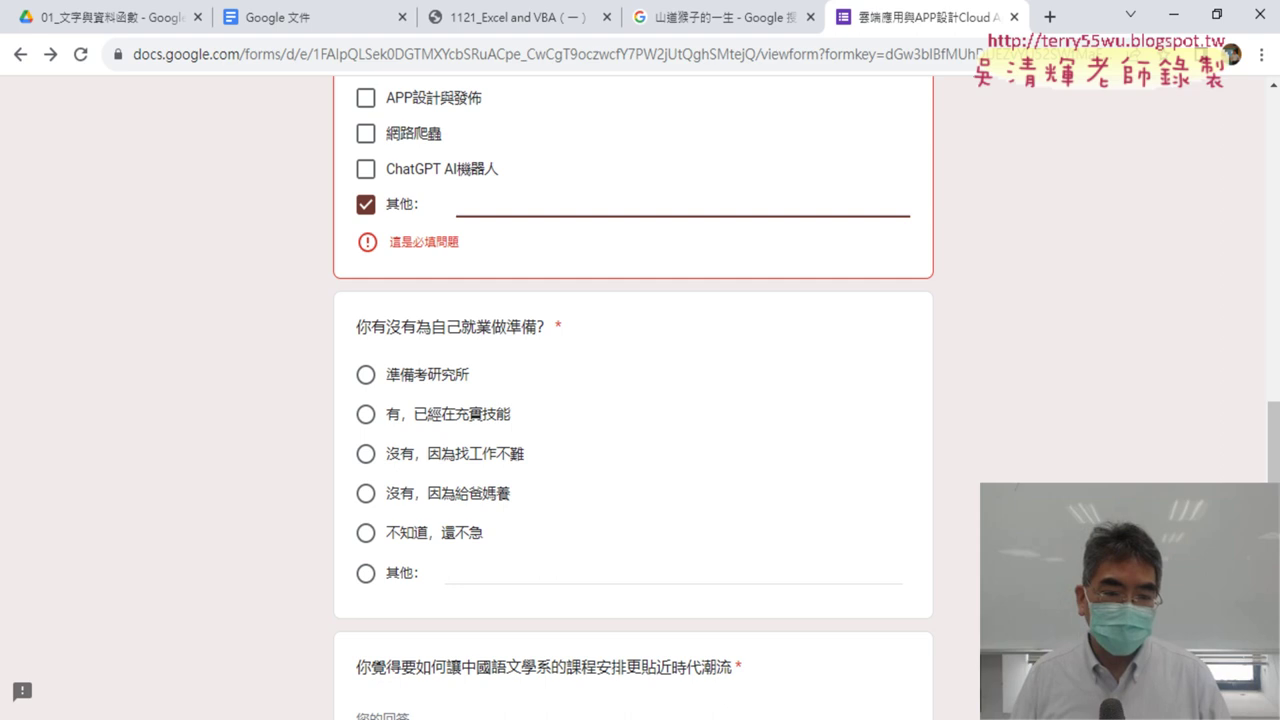
click(366, 413)
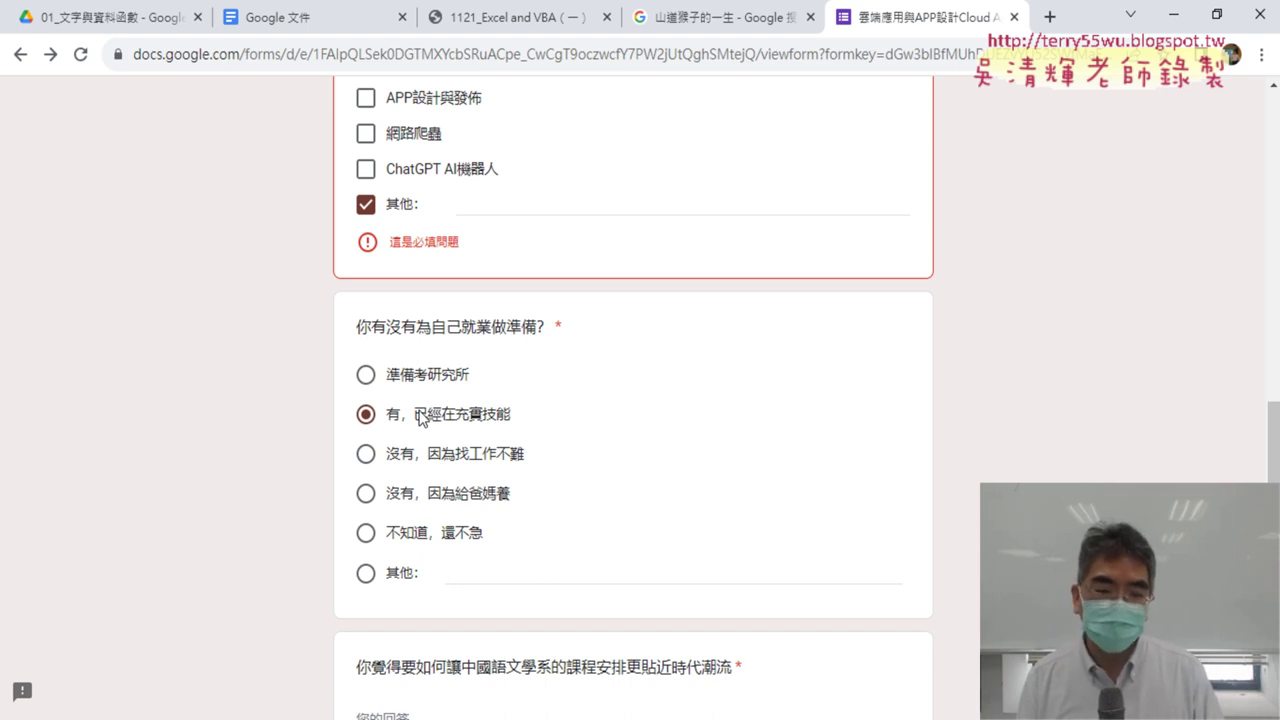
- Highlight the first short-answer question and leave its answer field empty
scroll(360, 460, down, 3)
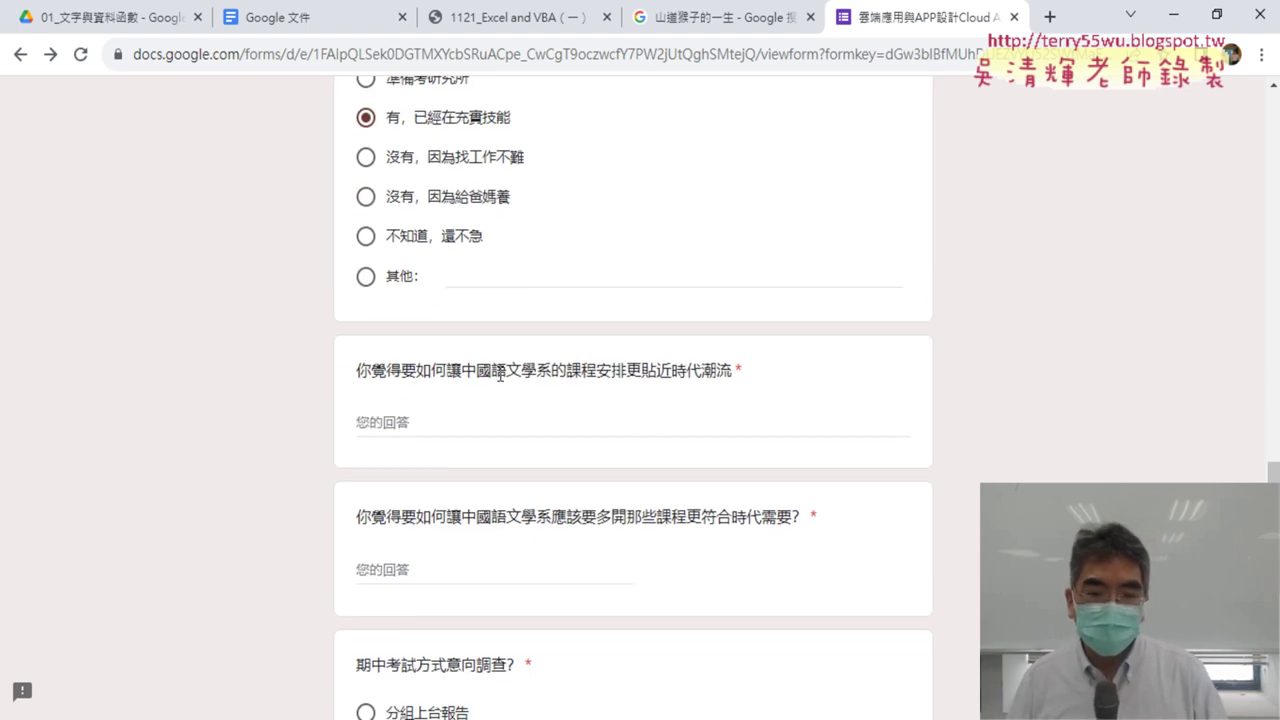
drag(464, 372, 738, 373)
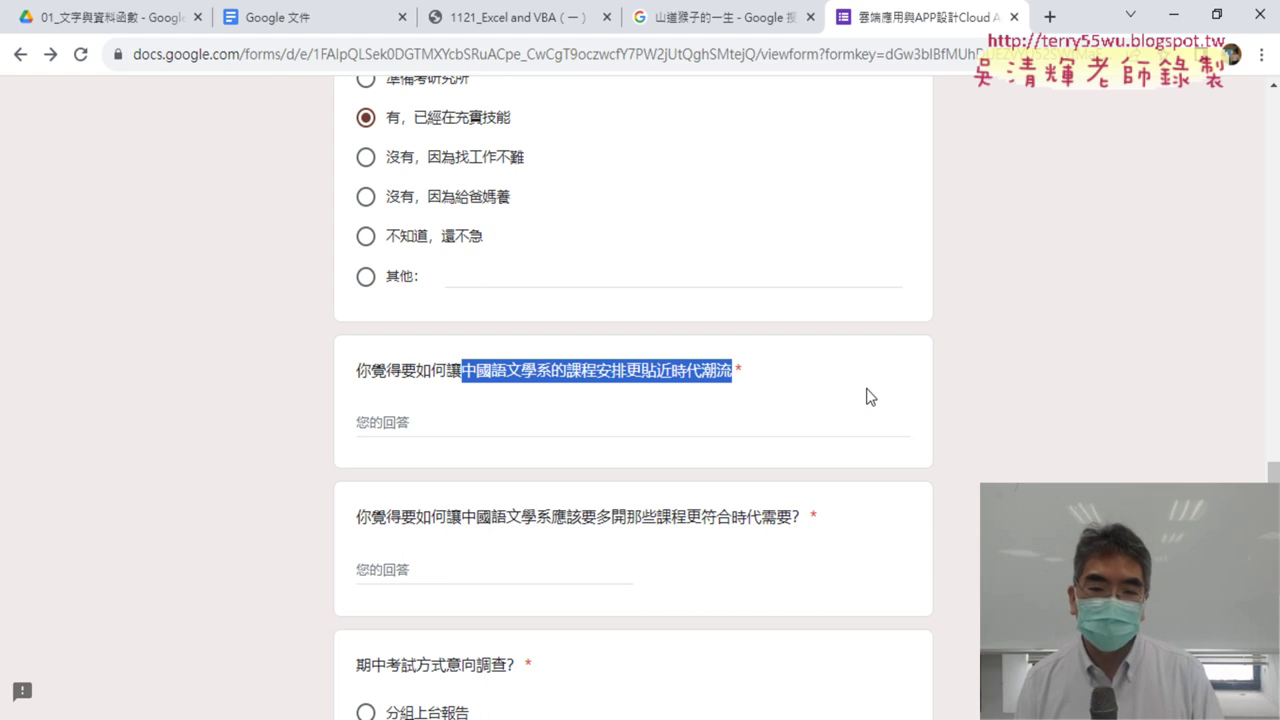
click(585, 427)
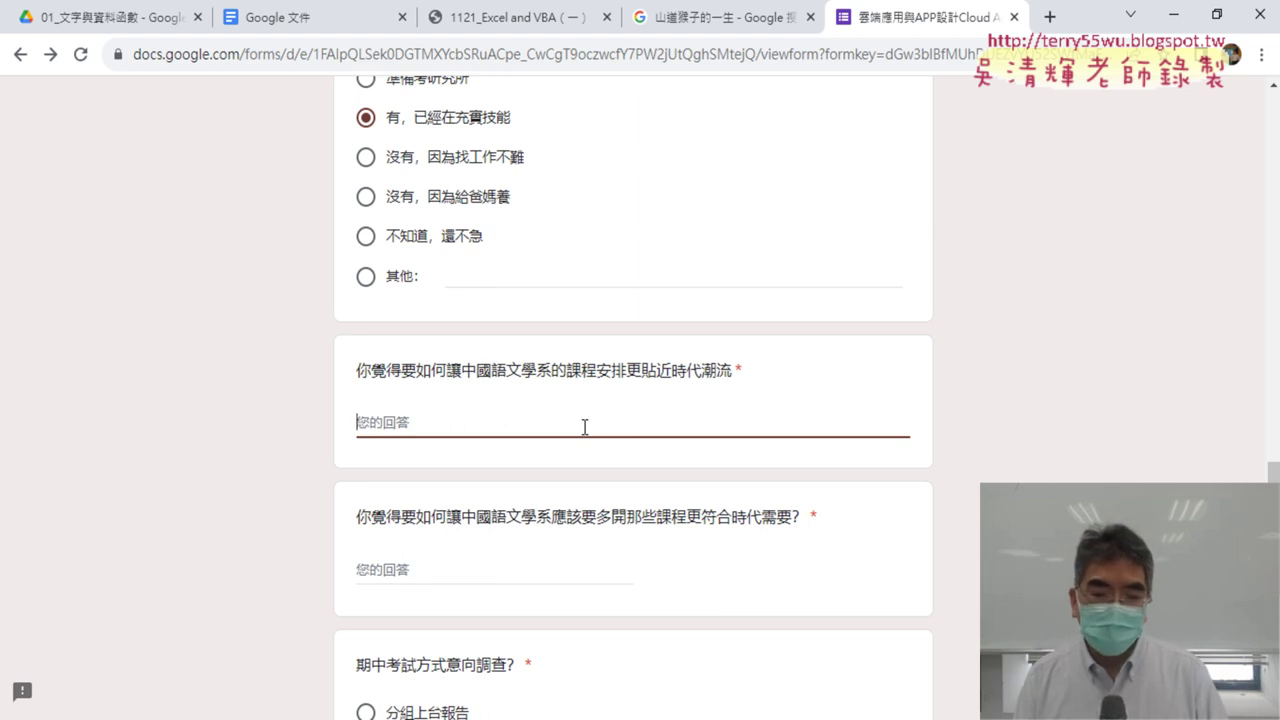
click(604, 518)
- Read the remaining short-answer questions down to Submit, then return to PowerPoint
scroll(640, 553, down, 1)
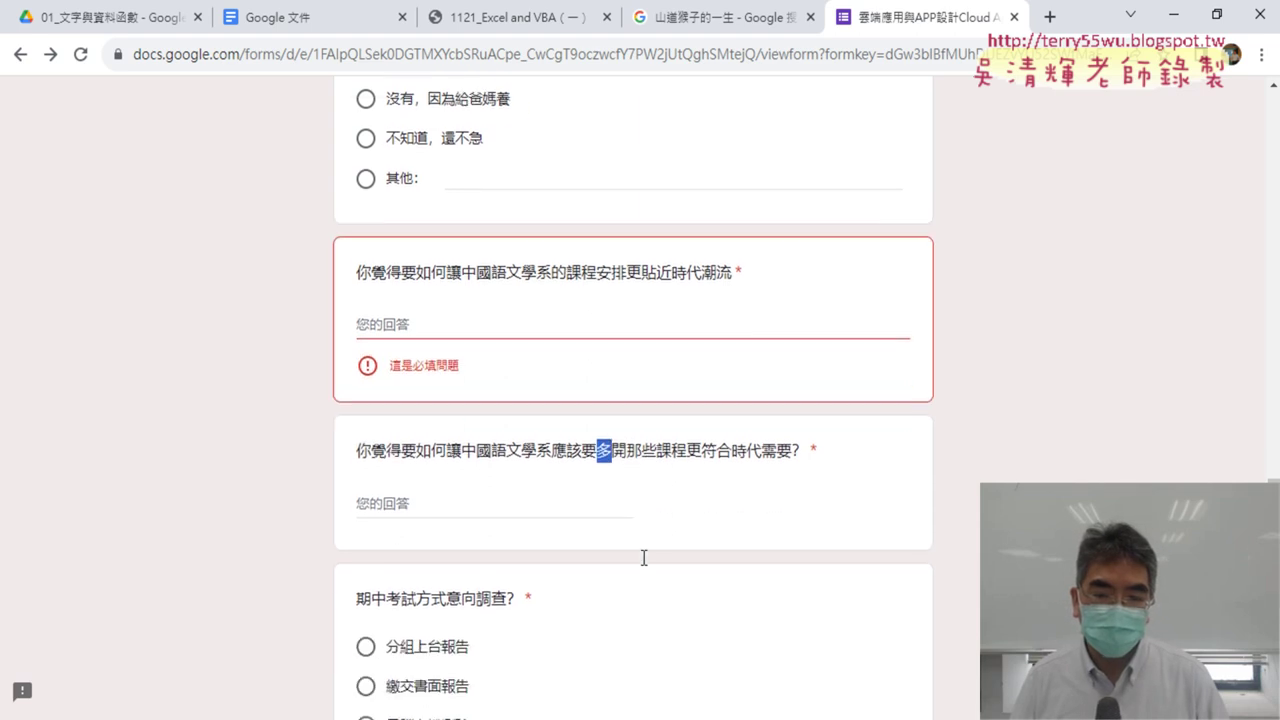
drag(597, 450, 795, 455)
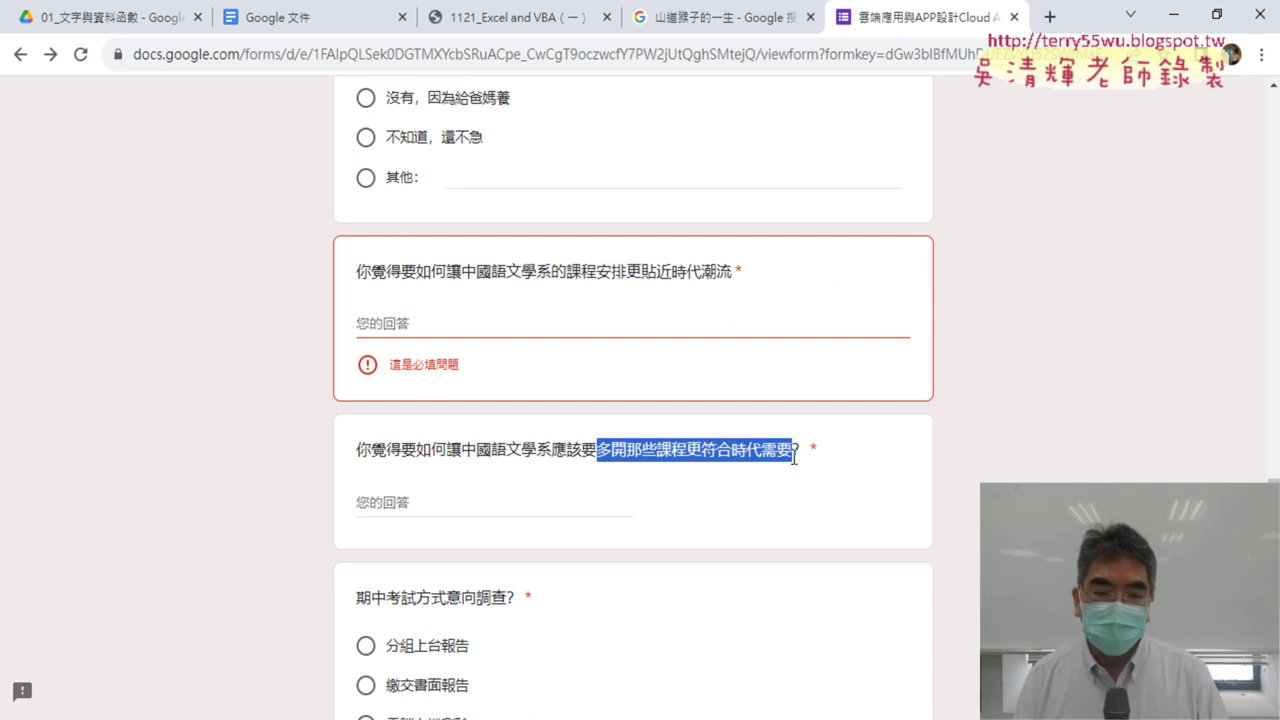
scroll(633, 400, down, 3)
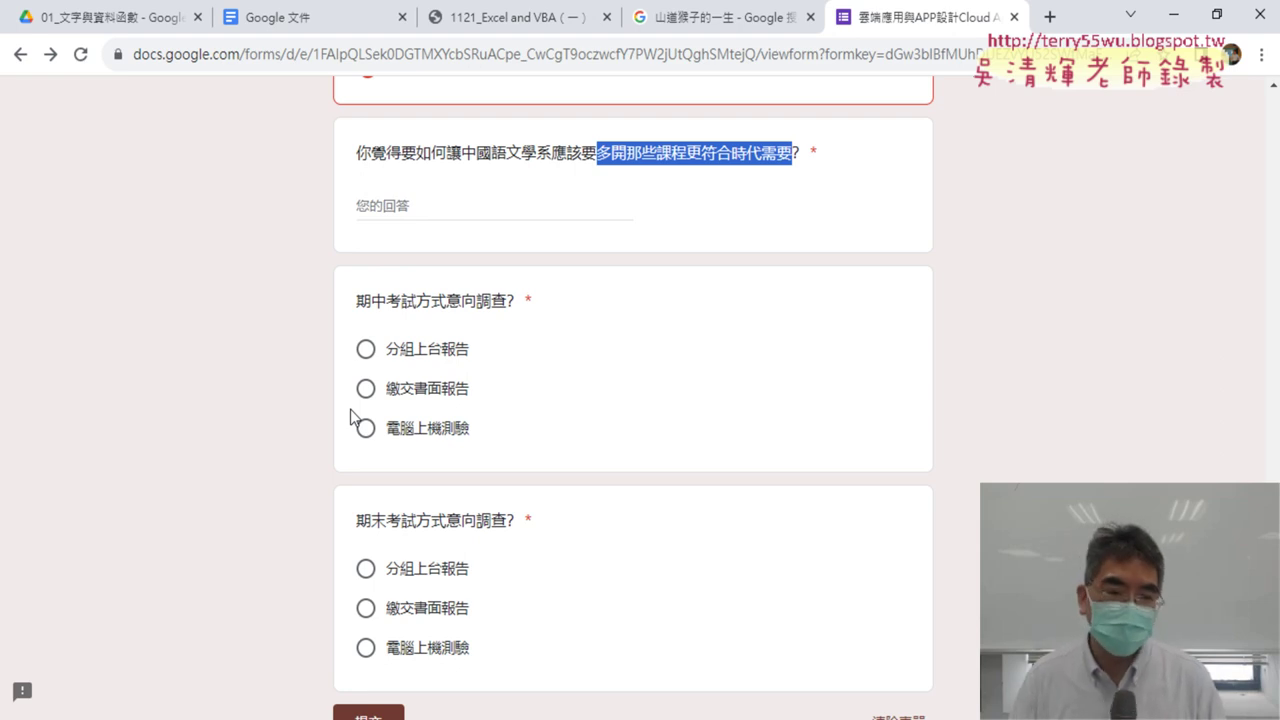
scroll(1030, 460, down, 2)
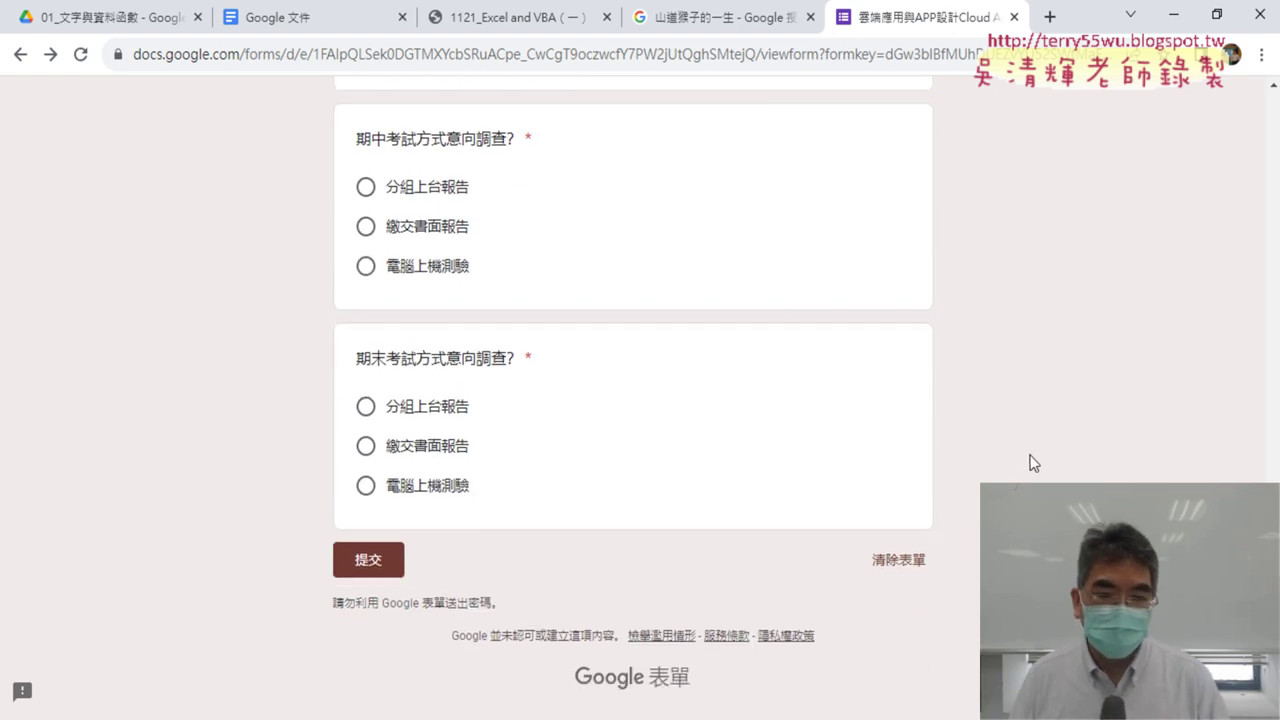
scroll(1033, 462, up, 1)
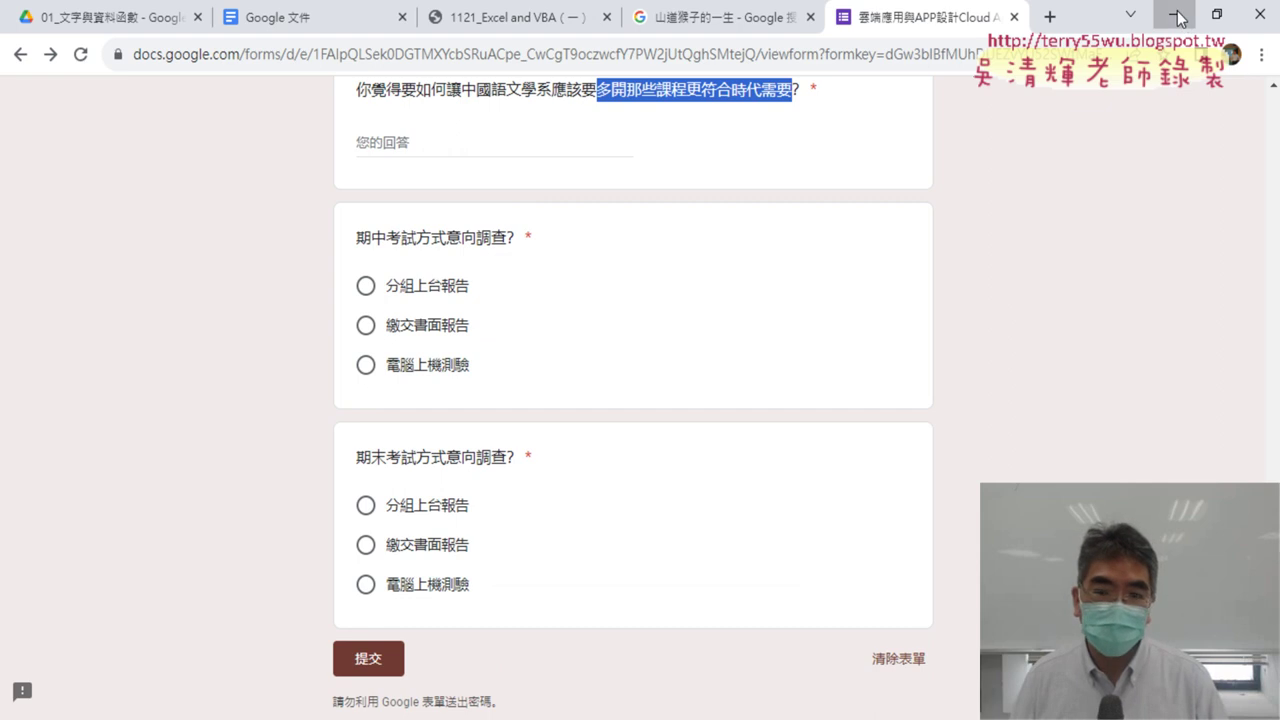
key(alt+Tab)
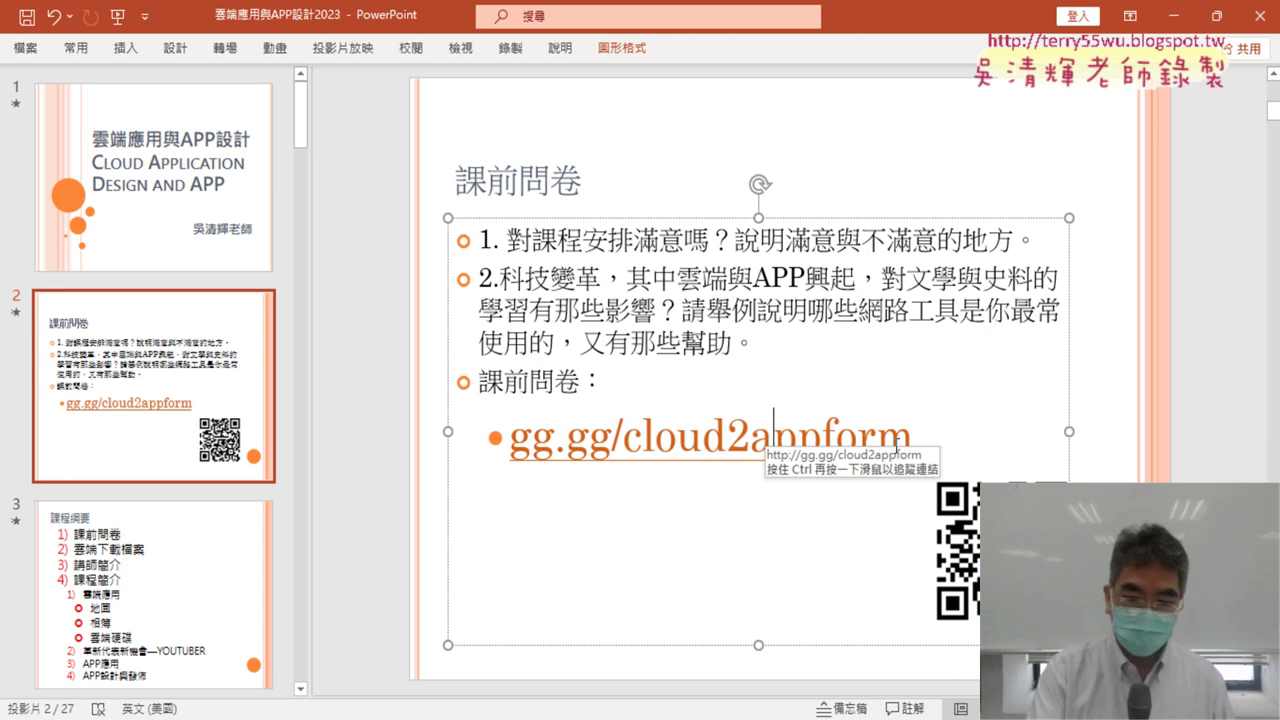
- Return to the title slide, highlight 雲端應用, then switch back to the form editor
key(Page_Up)
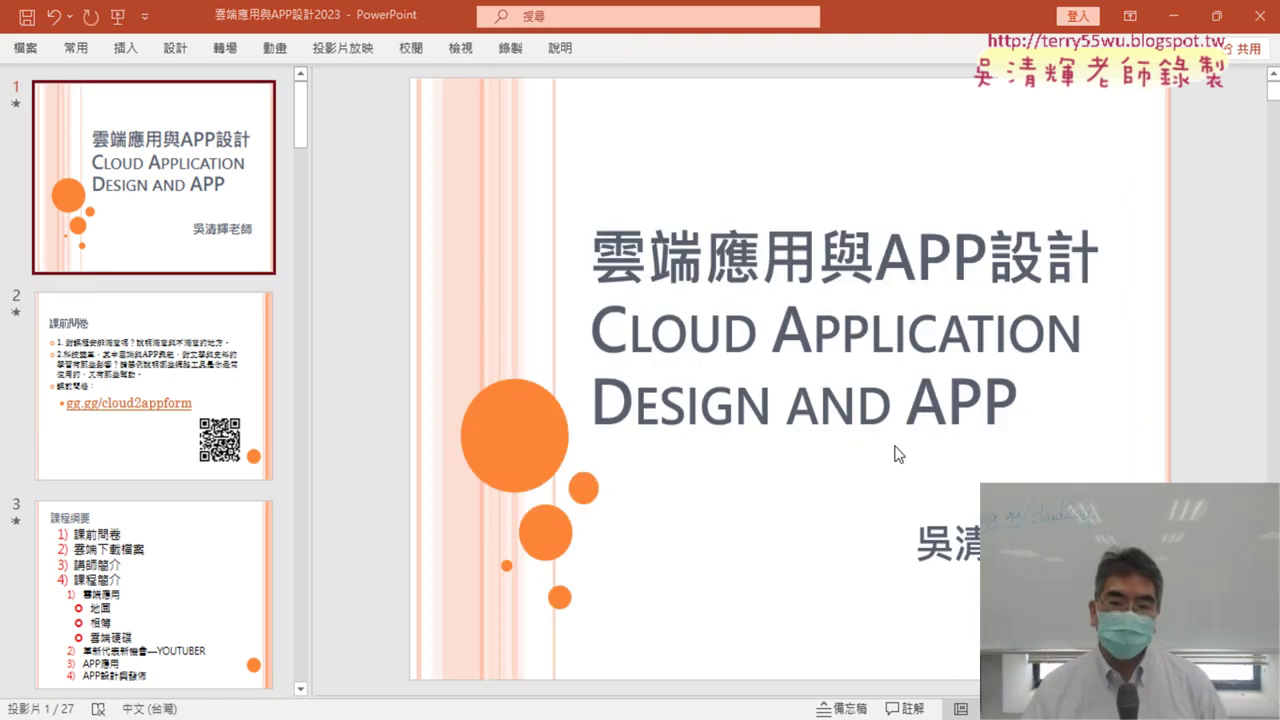
drag(592, 255, 803, 248)
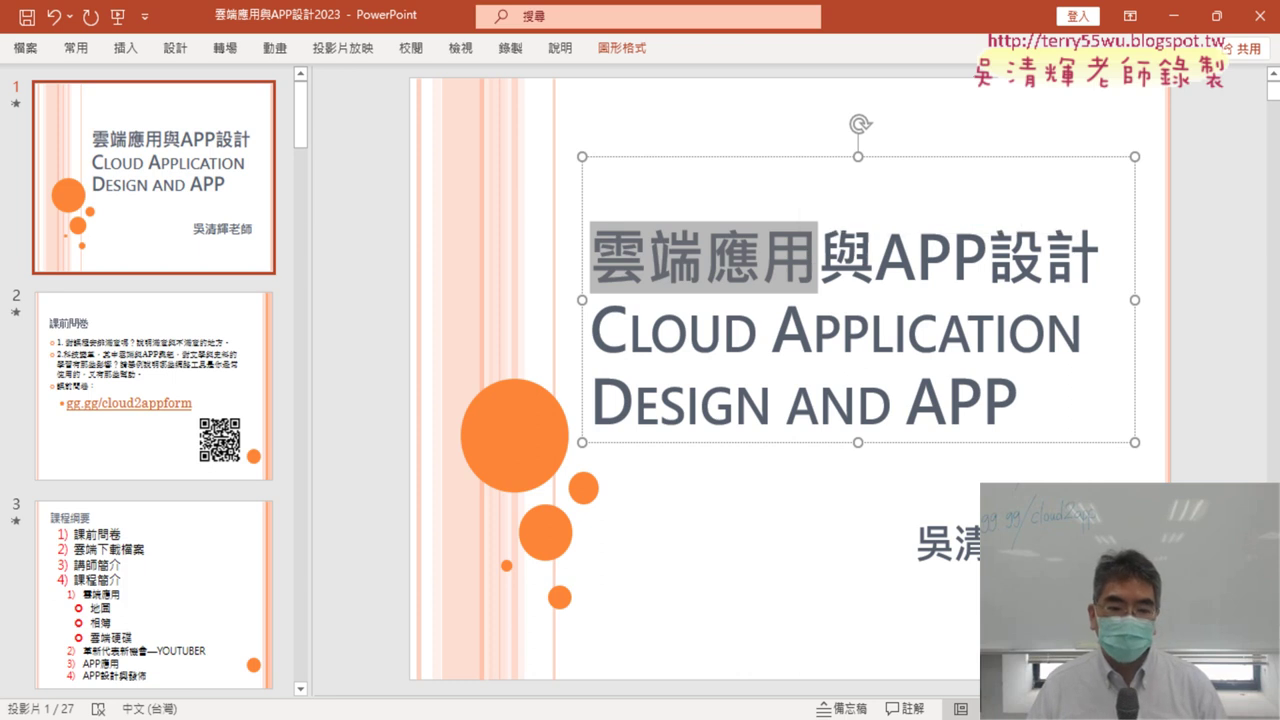
key(alt+Tab)
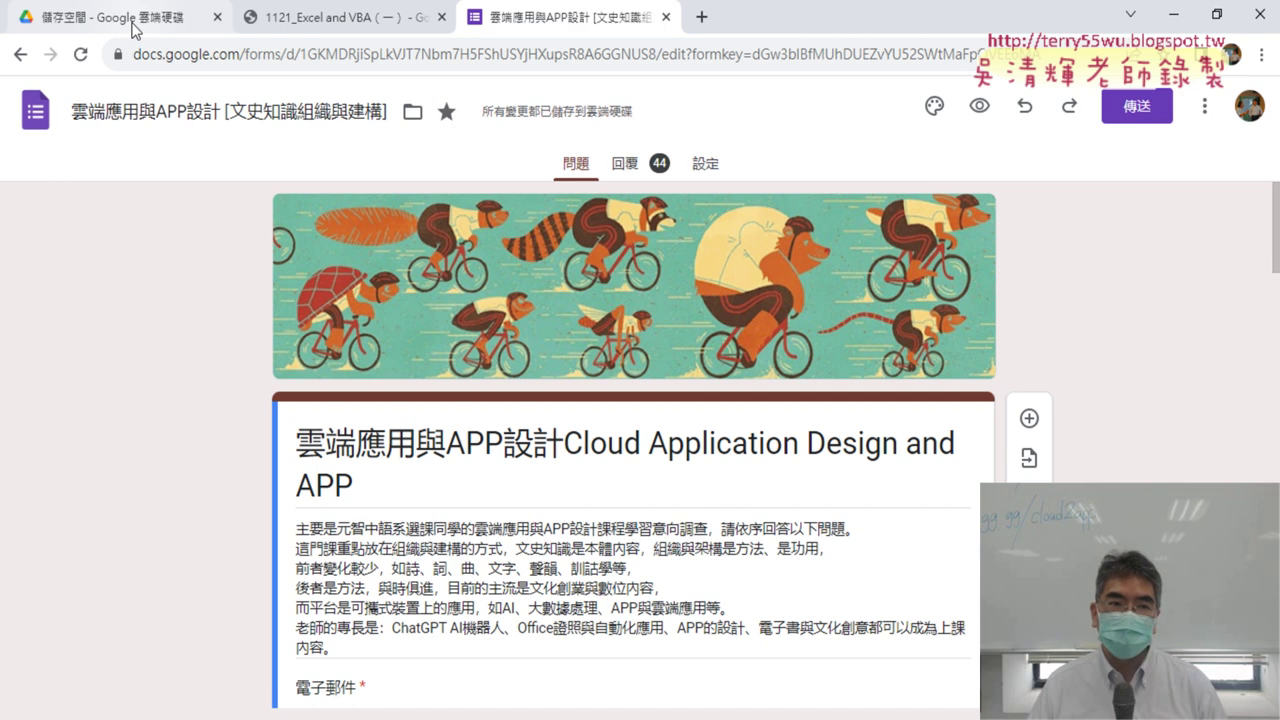
- Open a new Chrome tab and browse the Google apps grid, marking the Drive tile
click(701, 16)
click(1205, 107)
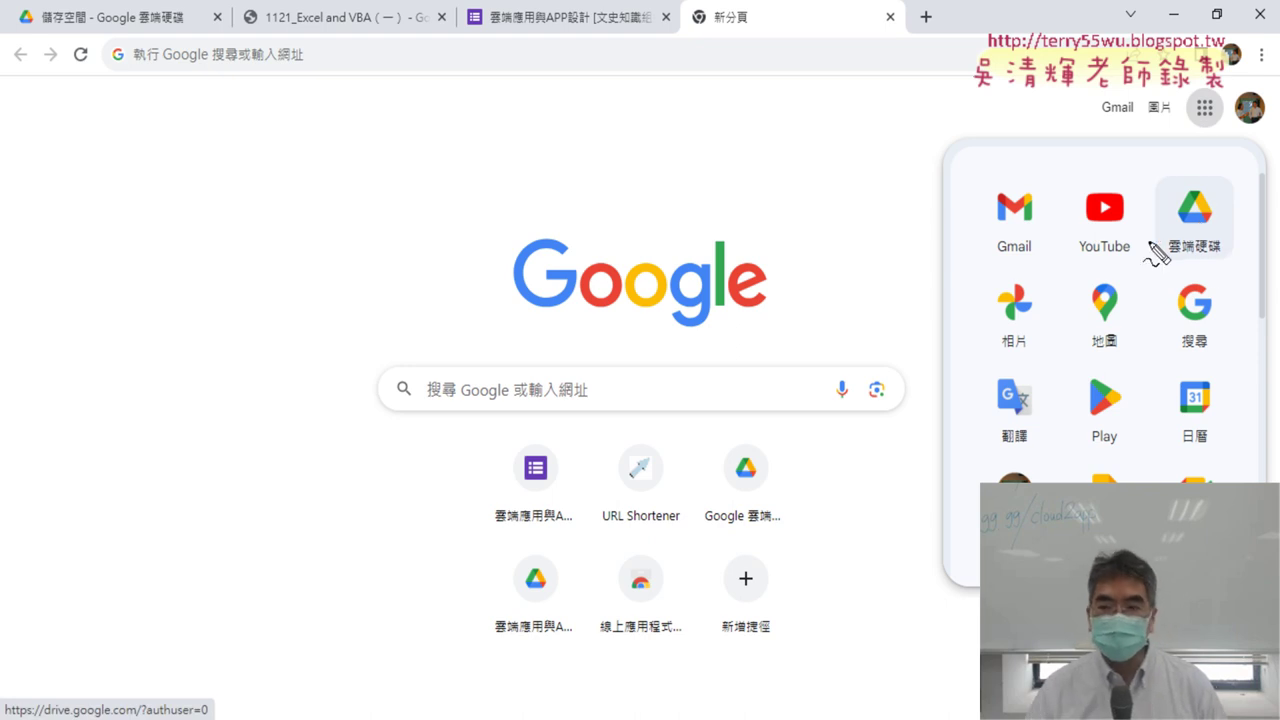
drag(1228, 270, 1256, 272)
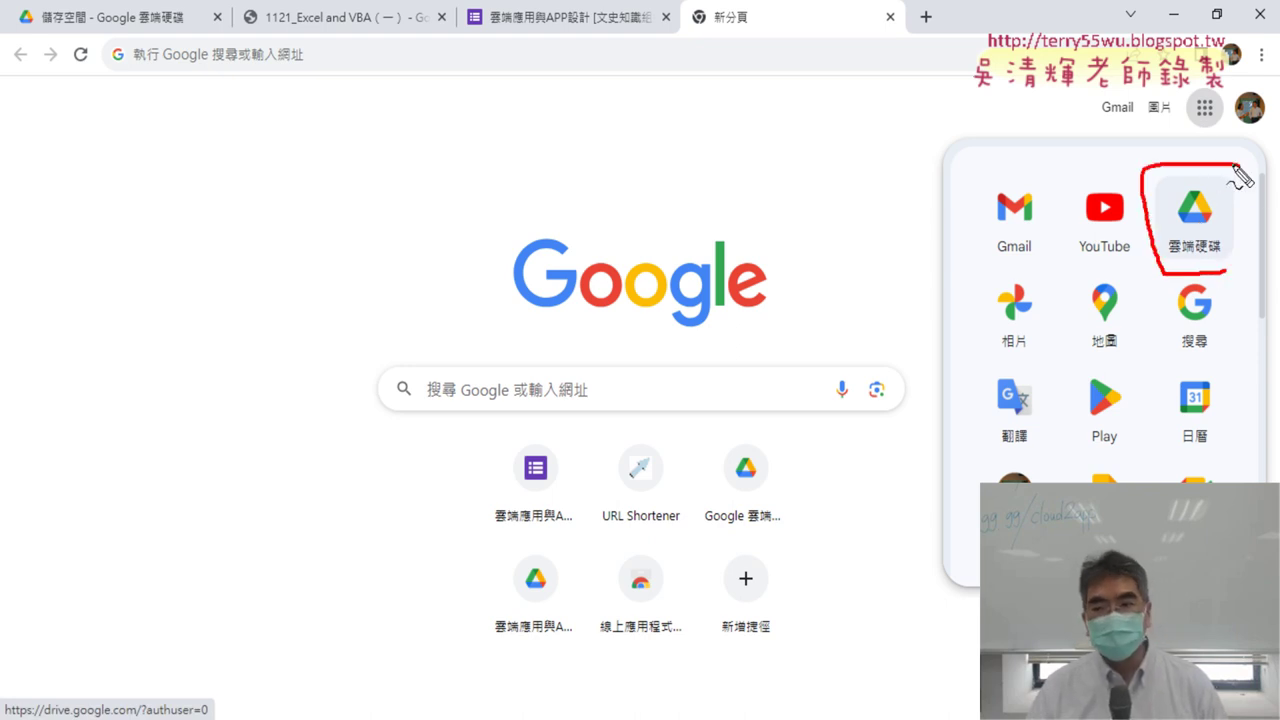
drag(1058, 92, 1140, 172)
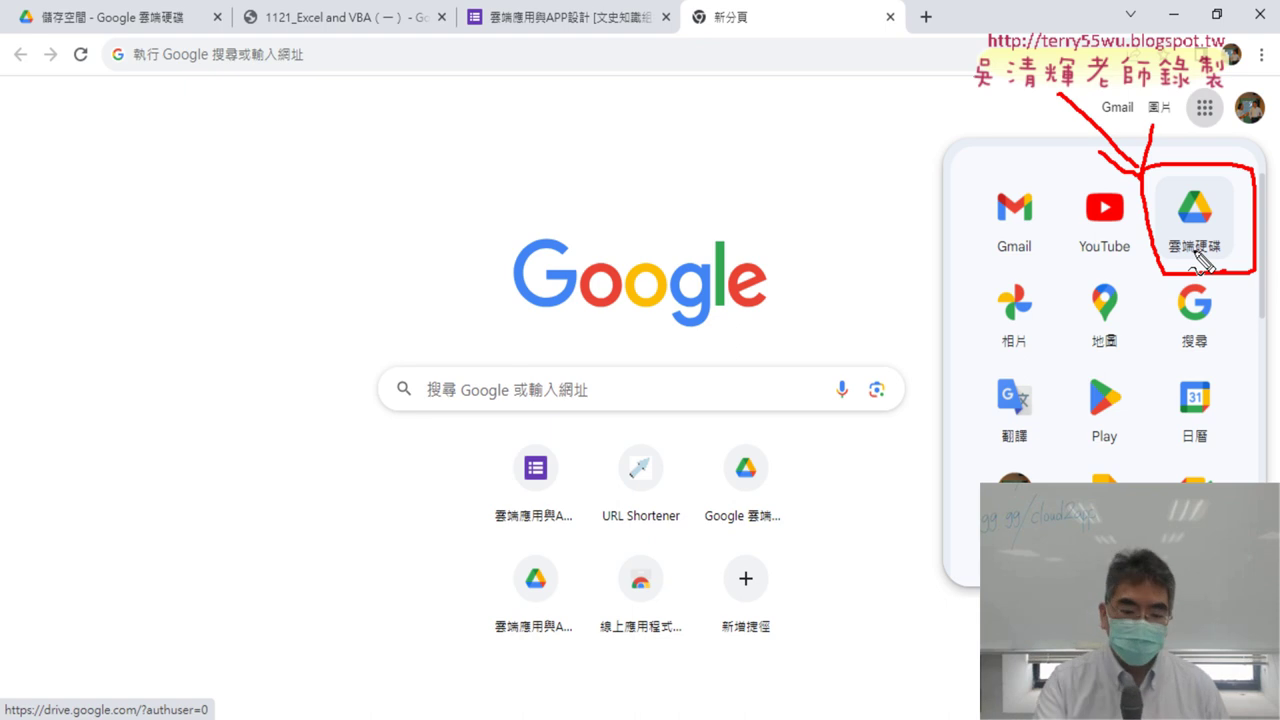
key(Escape)
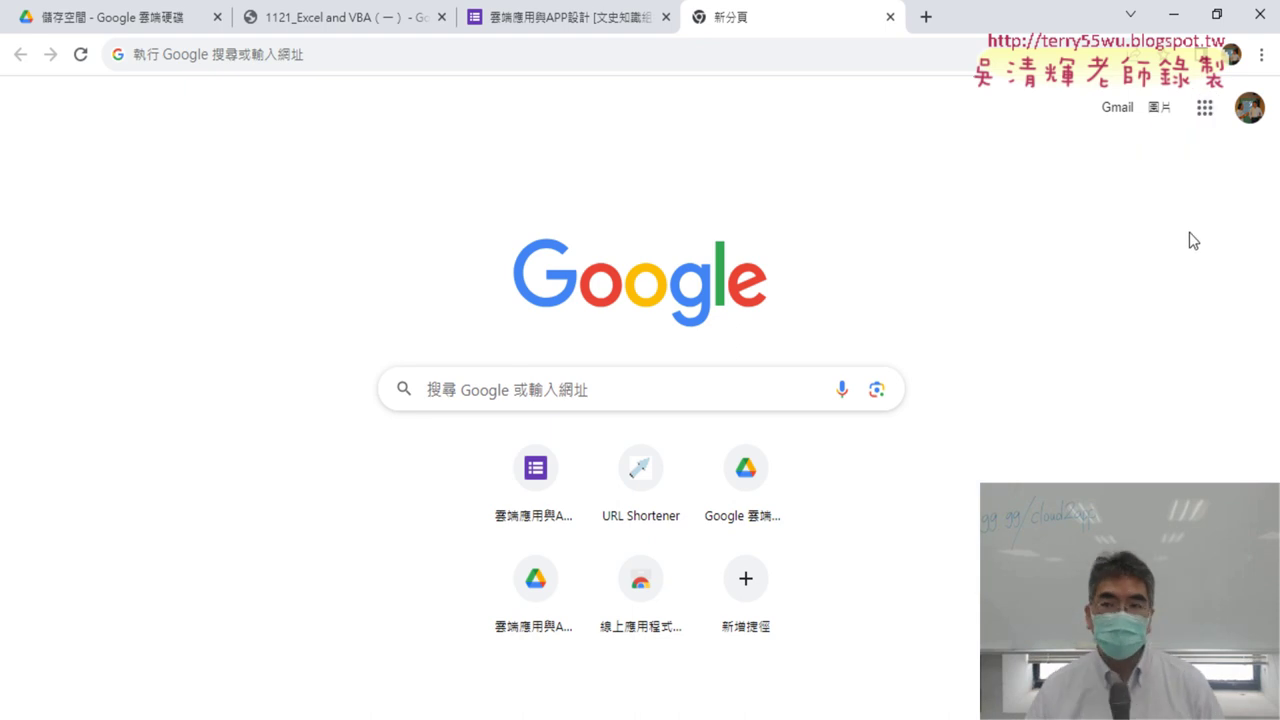
- Open Google Drive from the apps grid and browse the 新增 menu's 更多 options
click(1204, 108)
click(1193, 222)
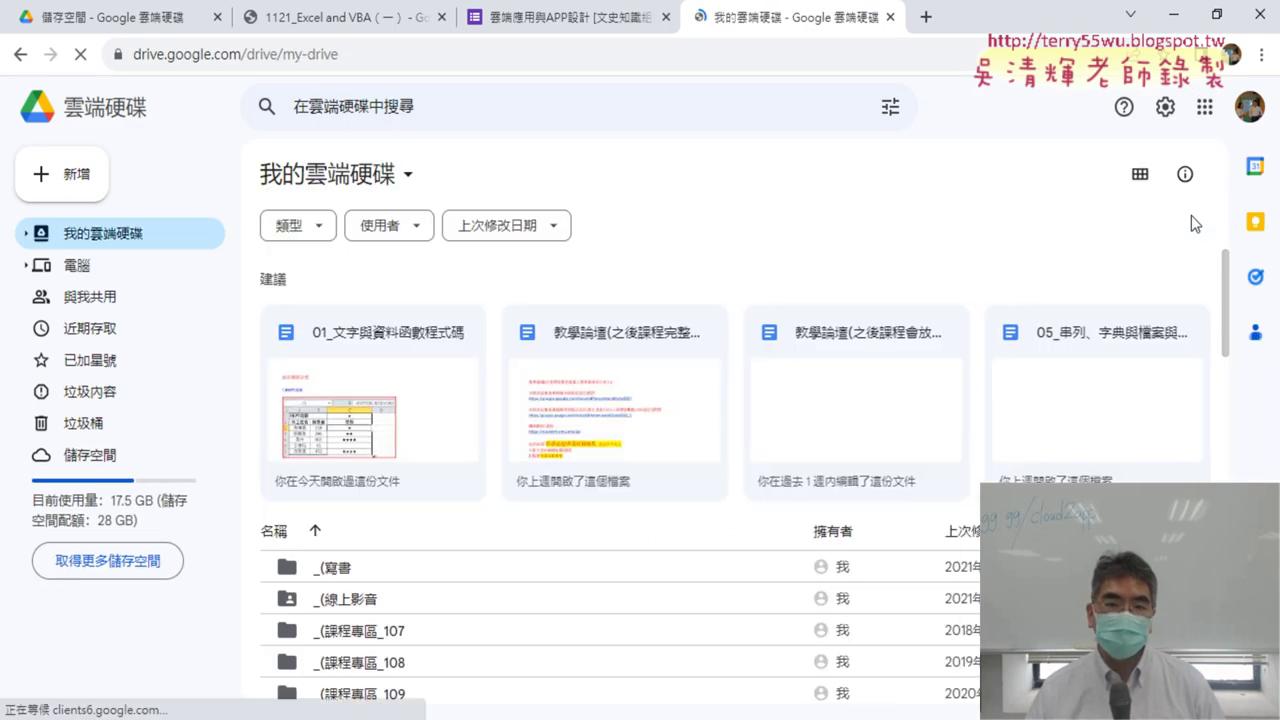
click(54, 188)
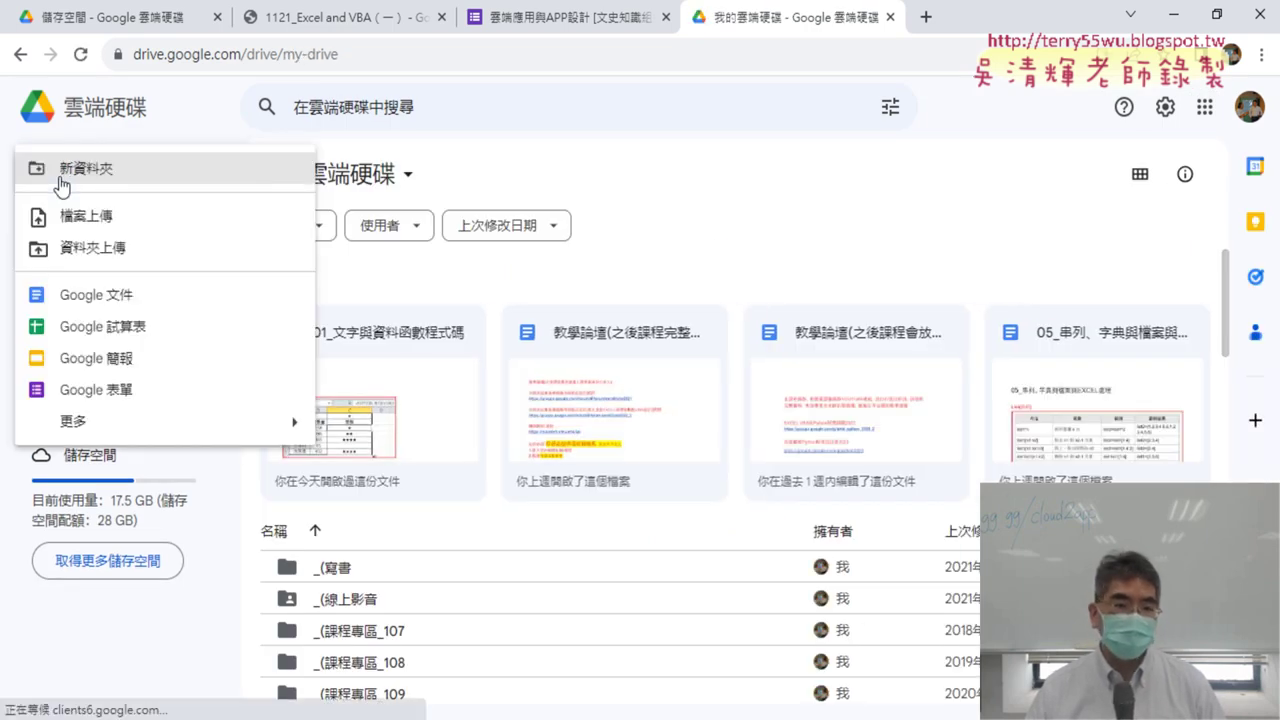
mouse_move(104, 433)
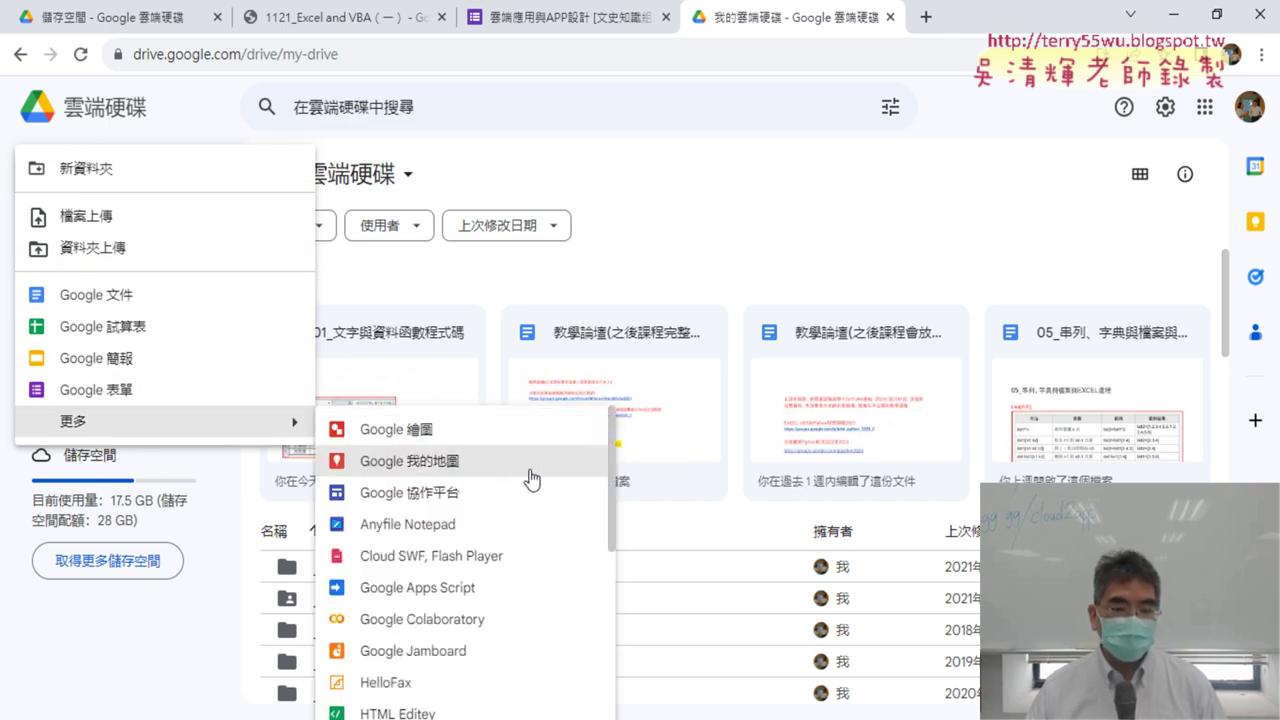
scroll(533, 479, down, 3)
scroll(535, 488, down, 2)
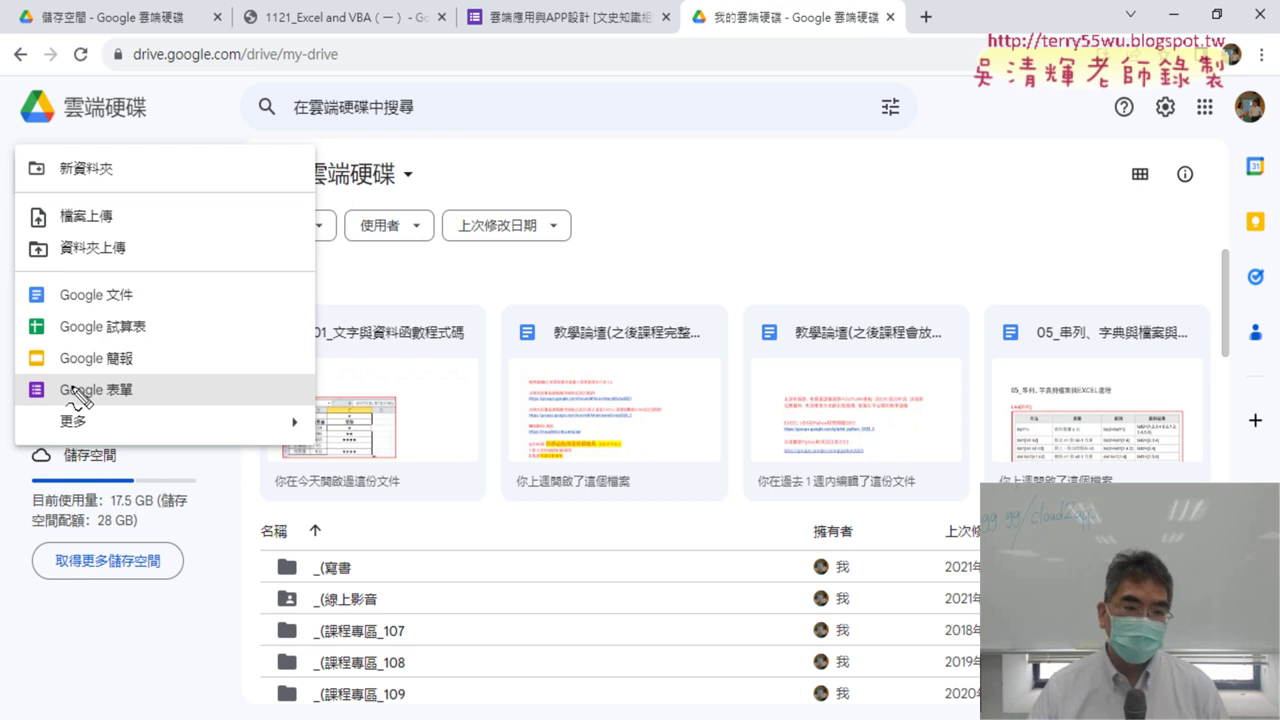
- Dismiss Google Drive's New menu to return to the 我的雲端硬碟 file list
mouse_move(135, 412)
mouse_down()
mouse_move(28, 395)
mouse_move(145, 422)
mouse_up()
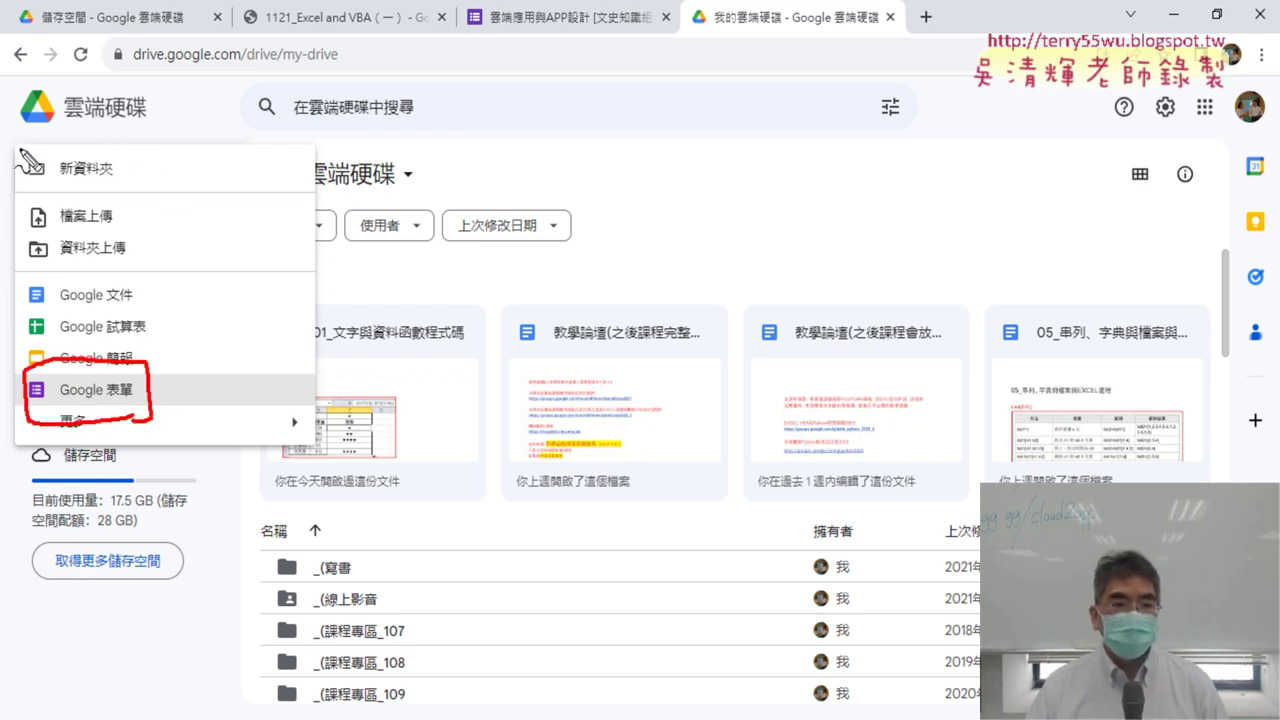
mouse_move(145, 128)
mouse_down()
mouse_move(118, 158)
mouse_move(97, 392)
mouse_up()
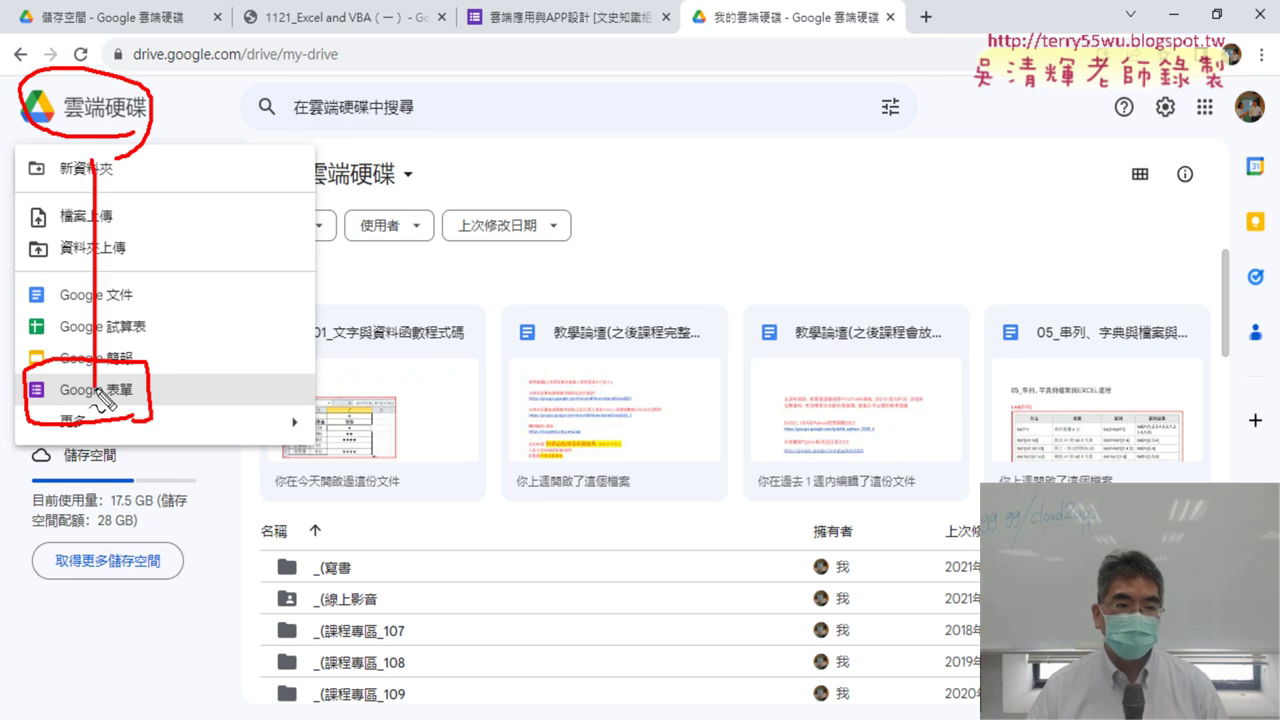
drag(66, 350, 93, 385)
drag(122, 342, 95, 385)
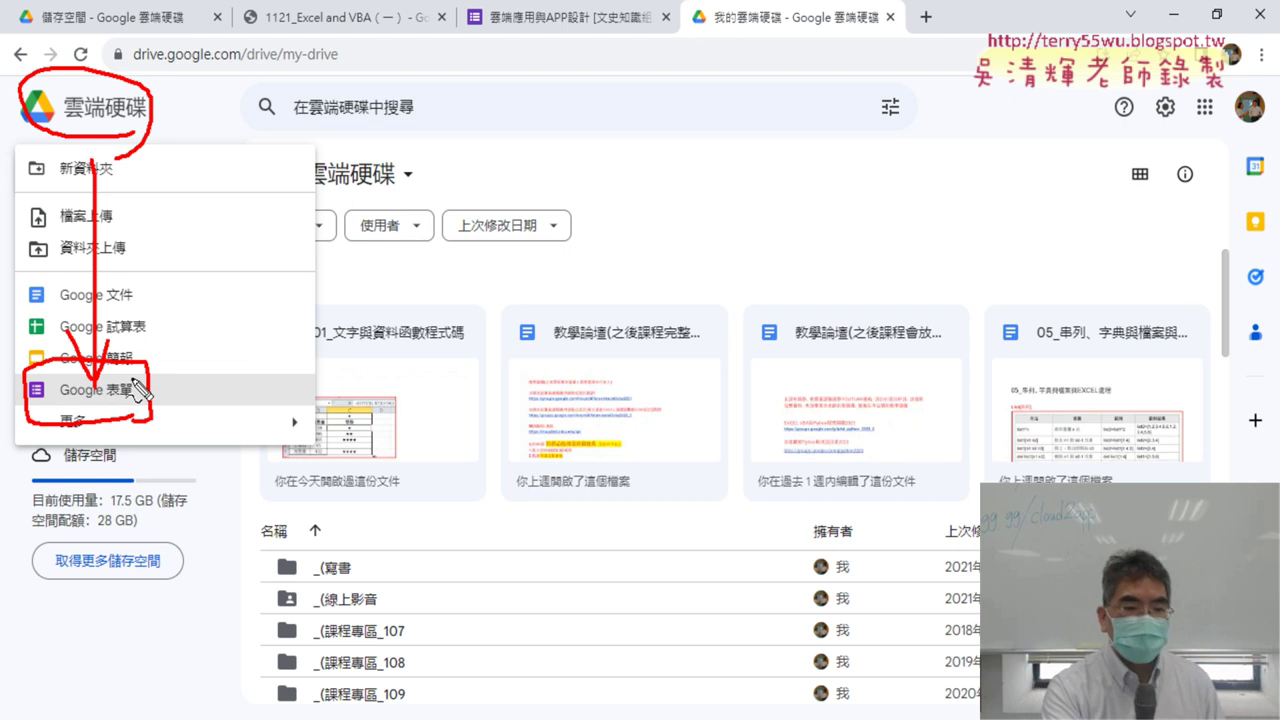
key(Escape)
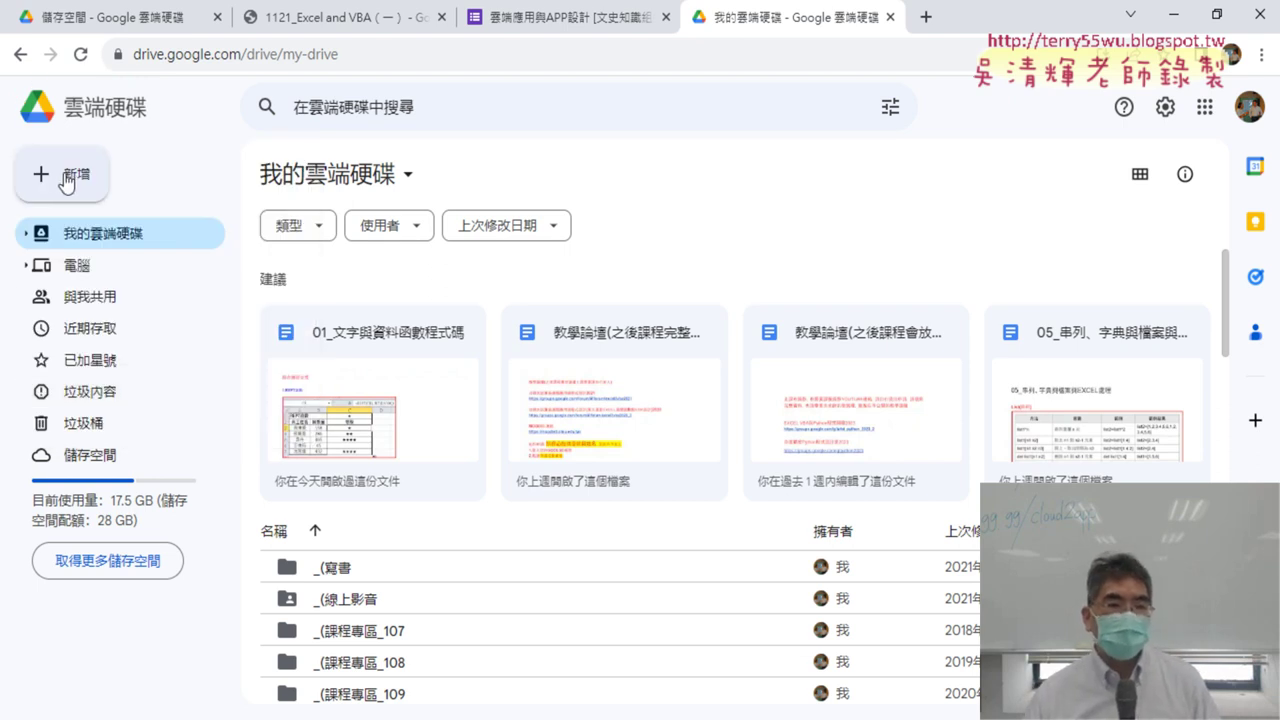
- Create a new blank Google Form, look over its 回覆 and 設定 pages, then return to 問題
click(70, 172)
click(101, 394)
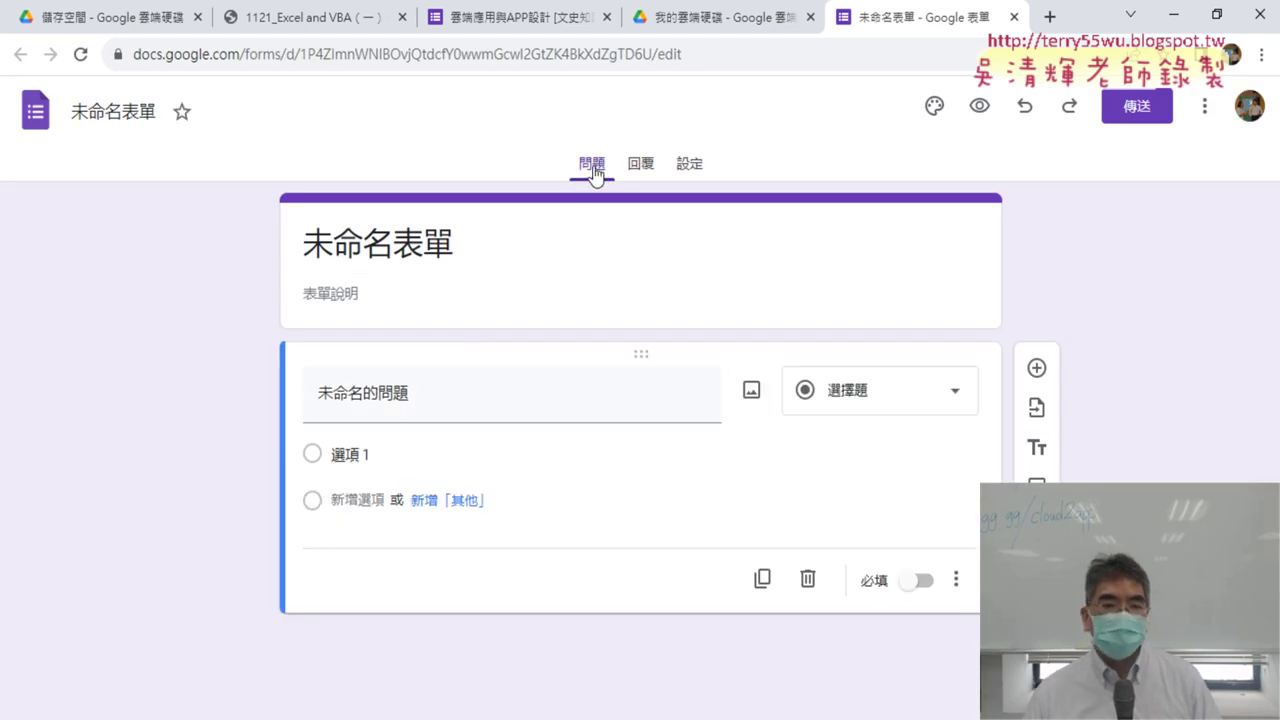
click(643, 175)
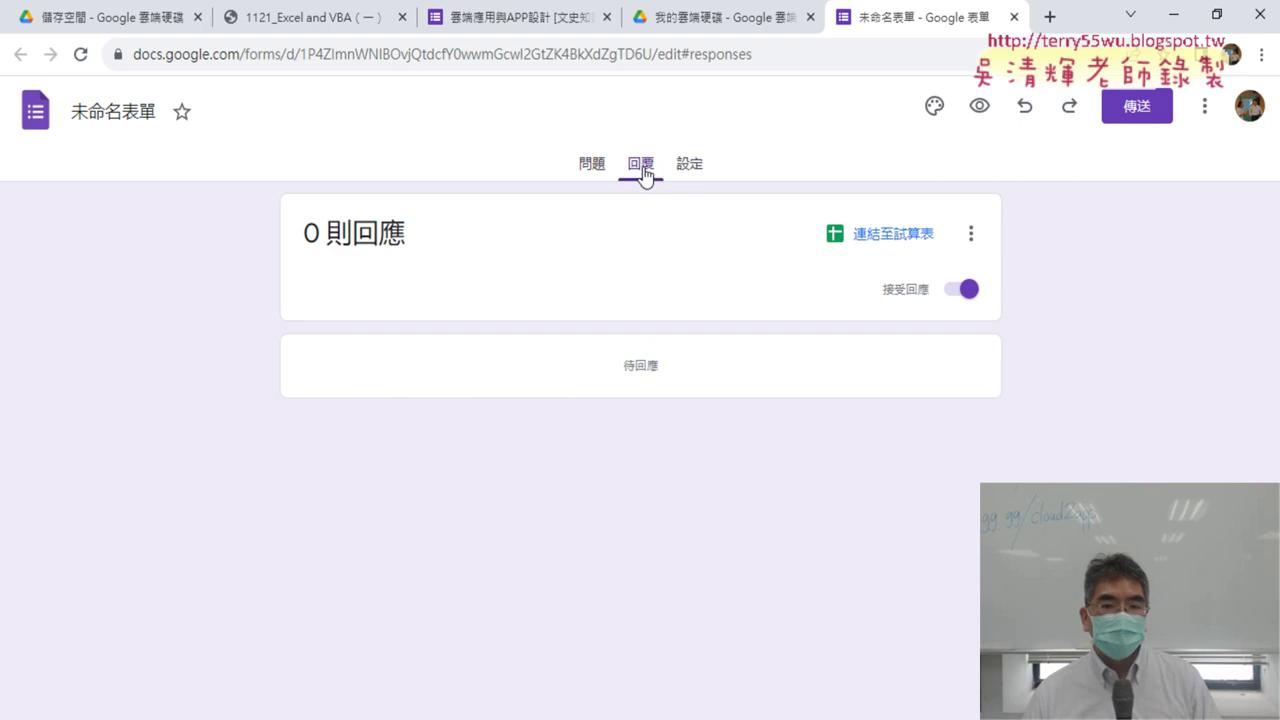
click(691, 171)
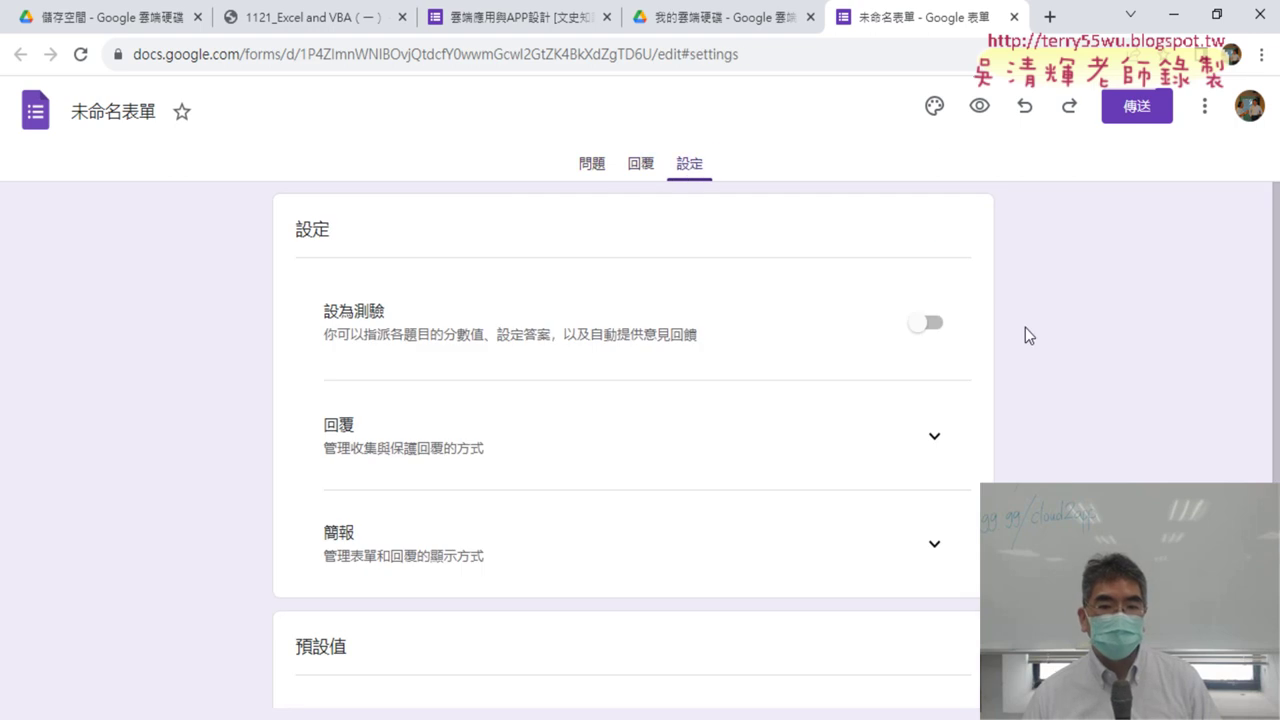
click(591, 164)
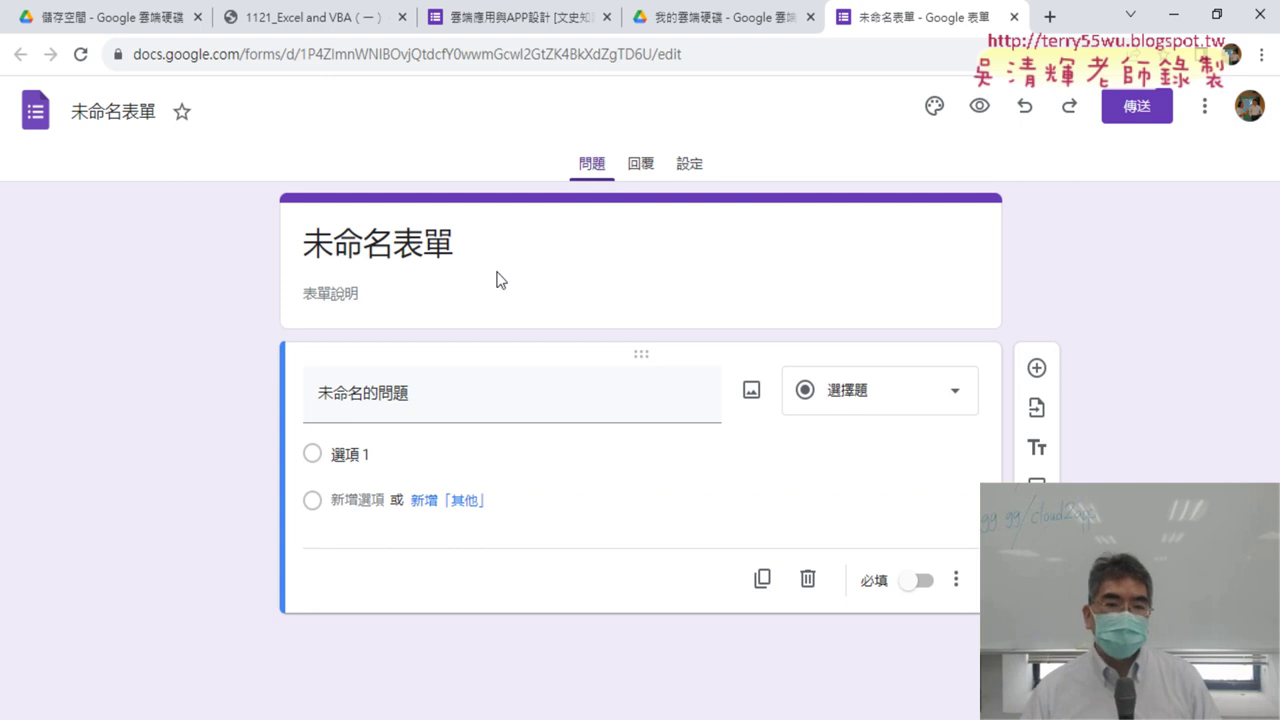
- Select the title 未命名表單 and the description, then show the first question's type choices
click(421, 248)
drag(491, 247, 303, 250)
click(332, 334)
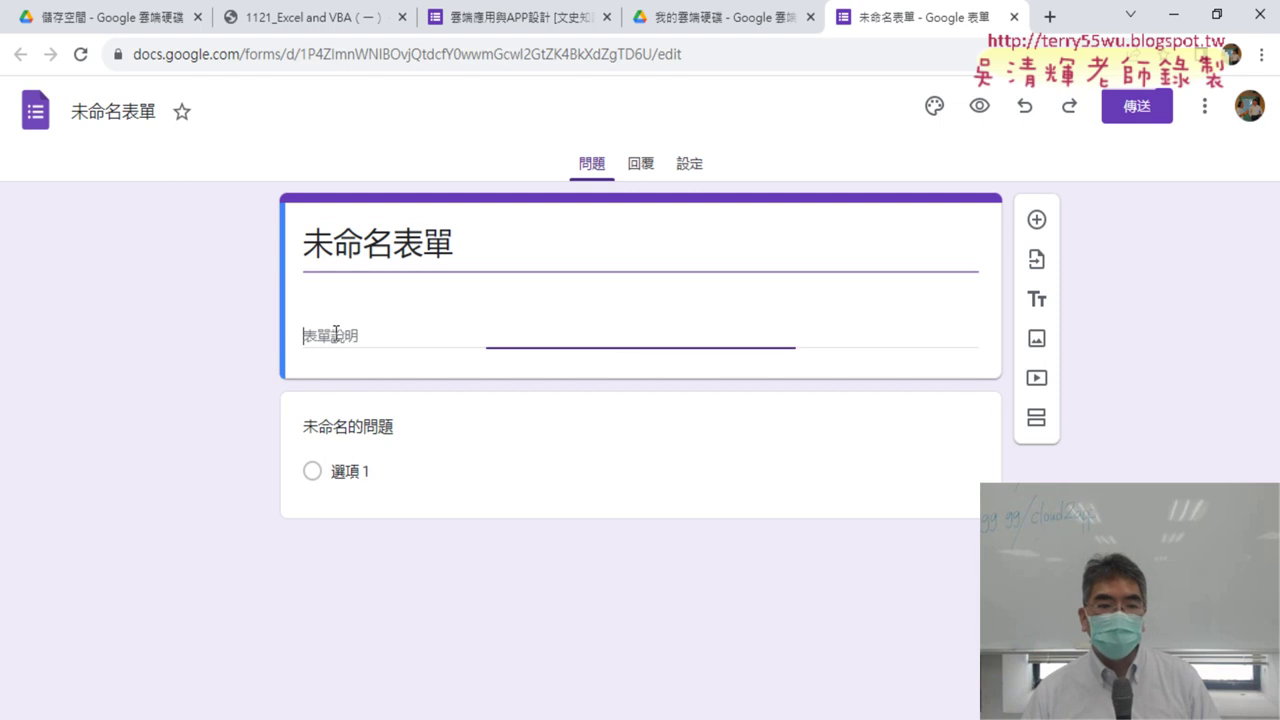
click(485, 471)
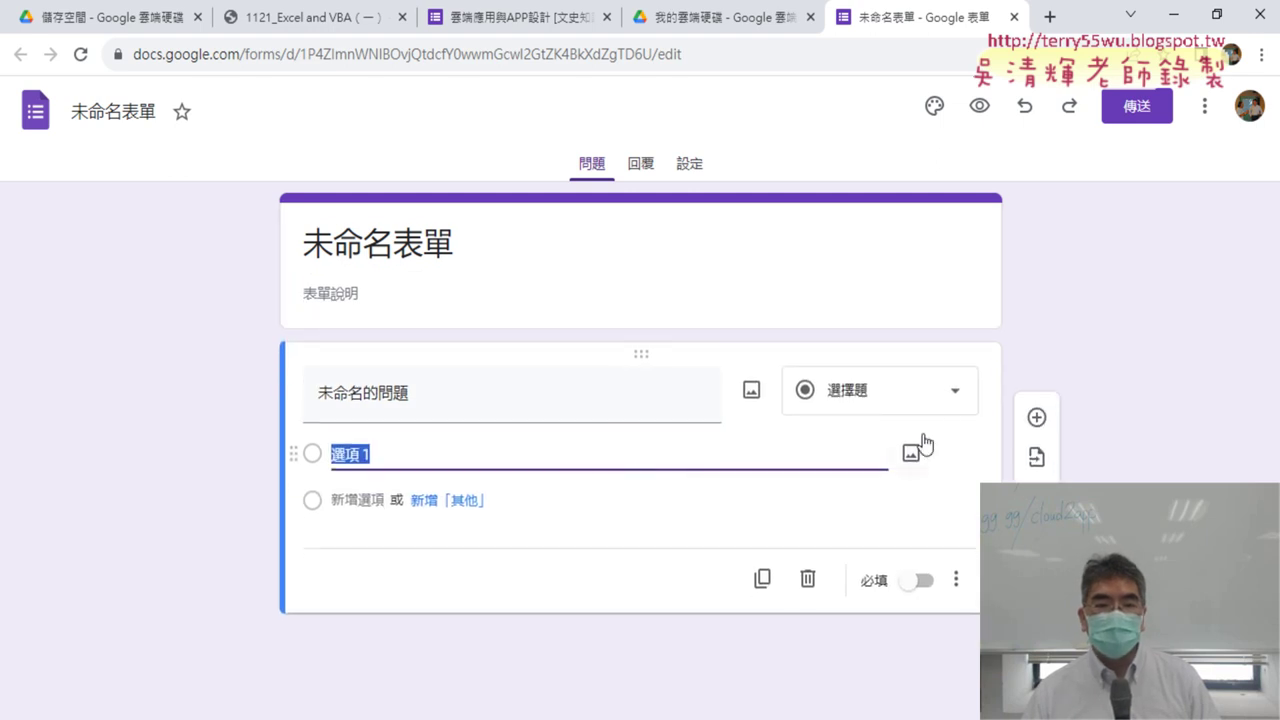
click(960, 401)
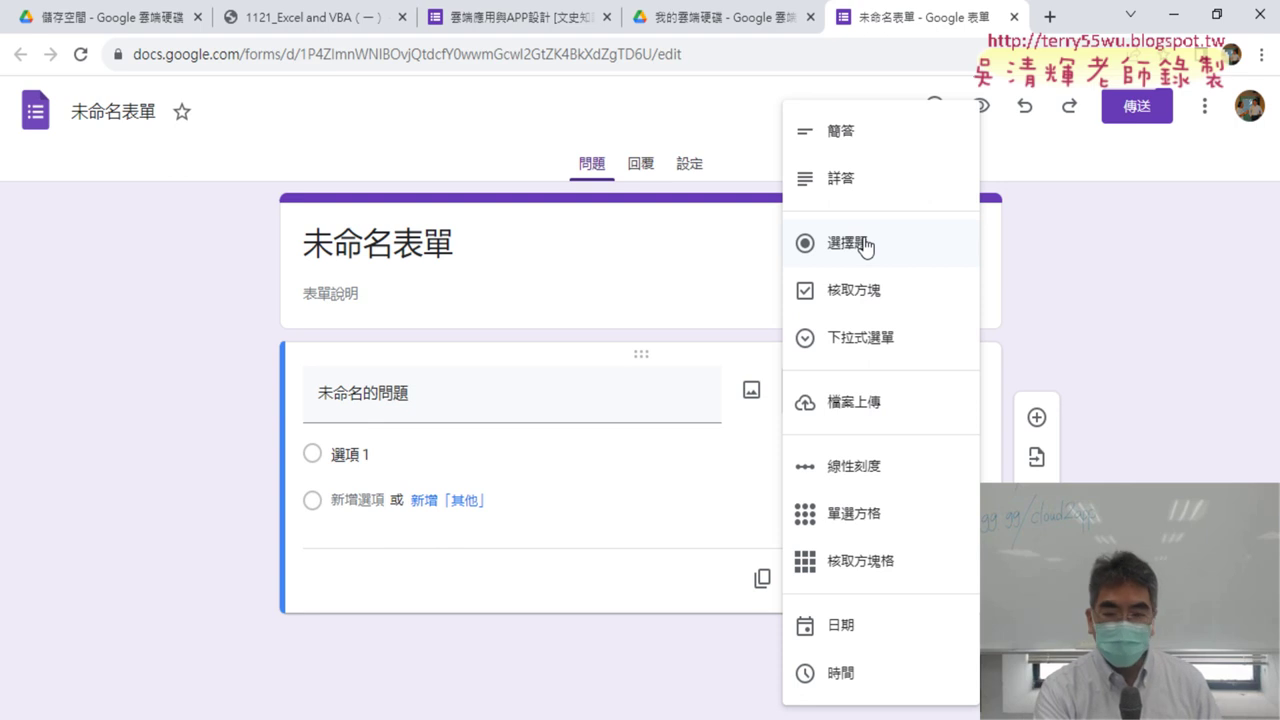
- Close the type list so 未命名的問題 stays a 選擇題 question with 選項 1
mouse_move(878, 278)
mouse_down()
mouse_move(876, 260)
mouse_move(808, 252)
mouse_up()
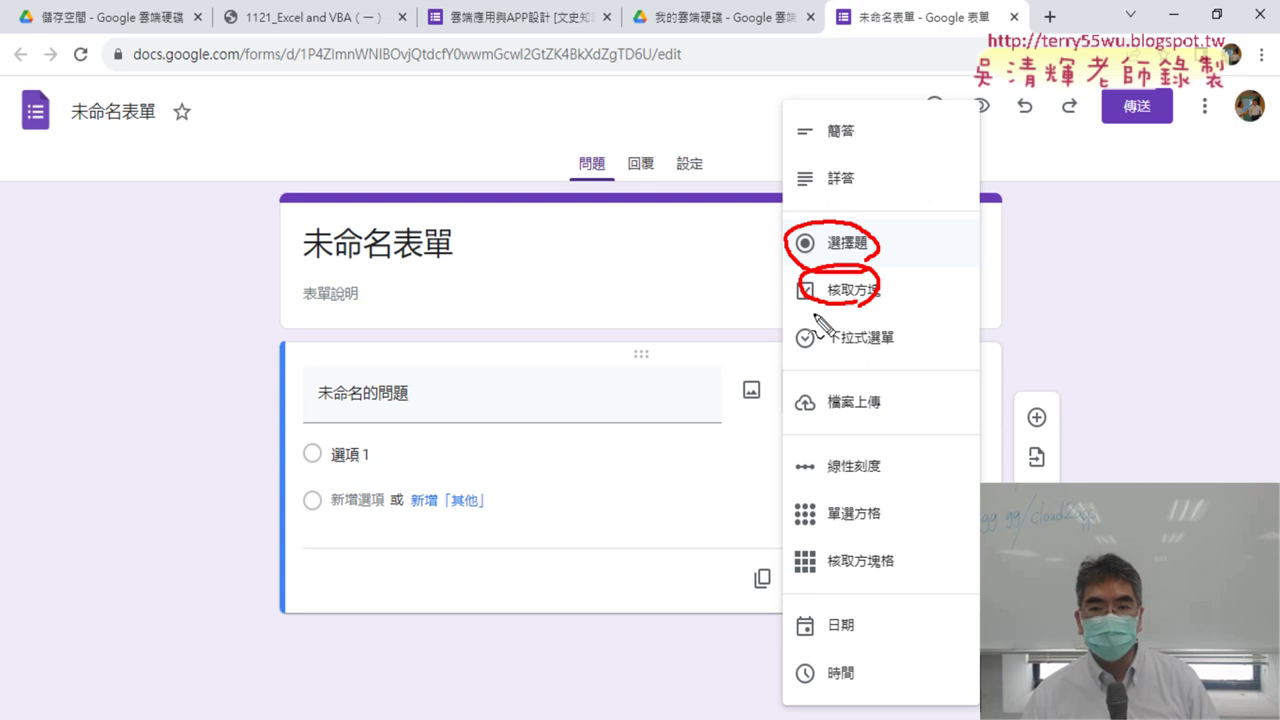
drag(868, 150, 857, 160)
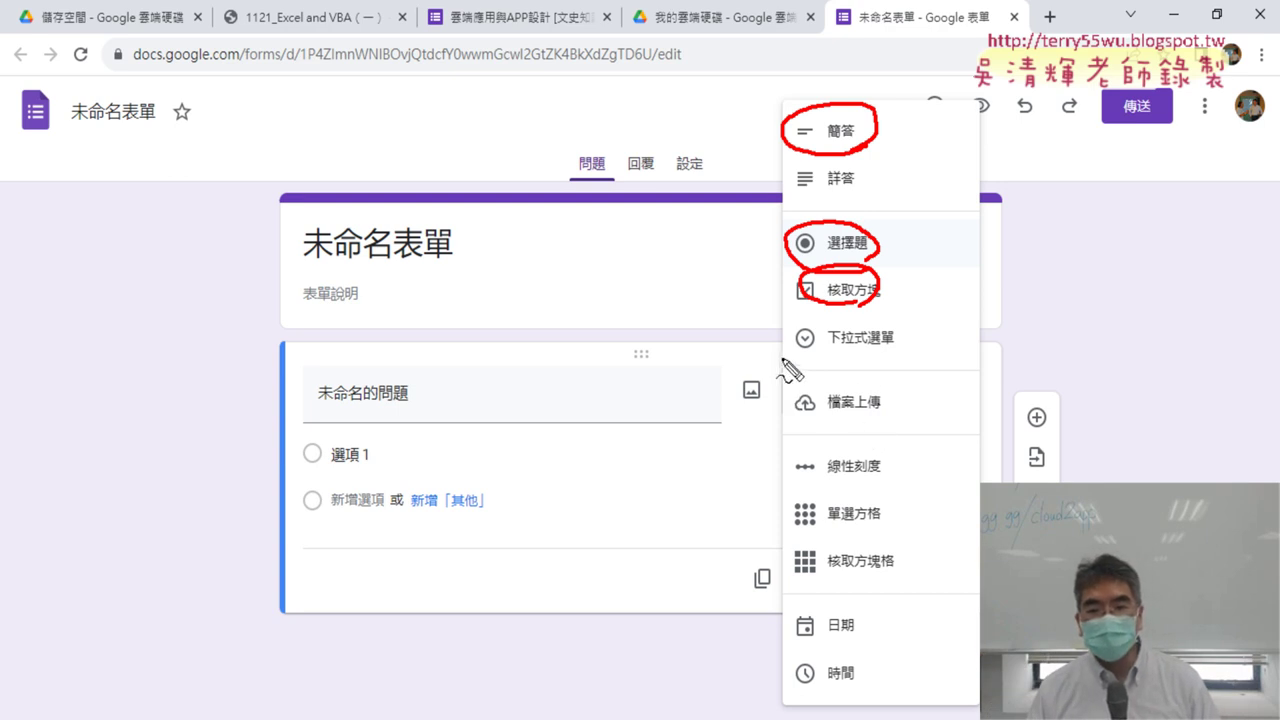
drag(751, 358, 1068, 361)
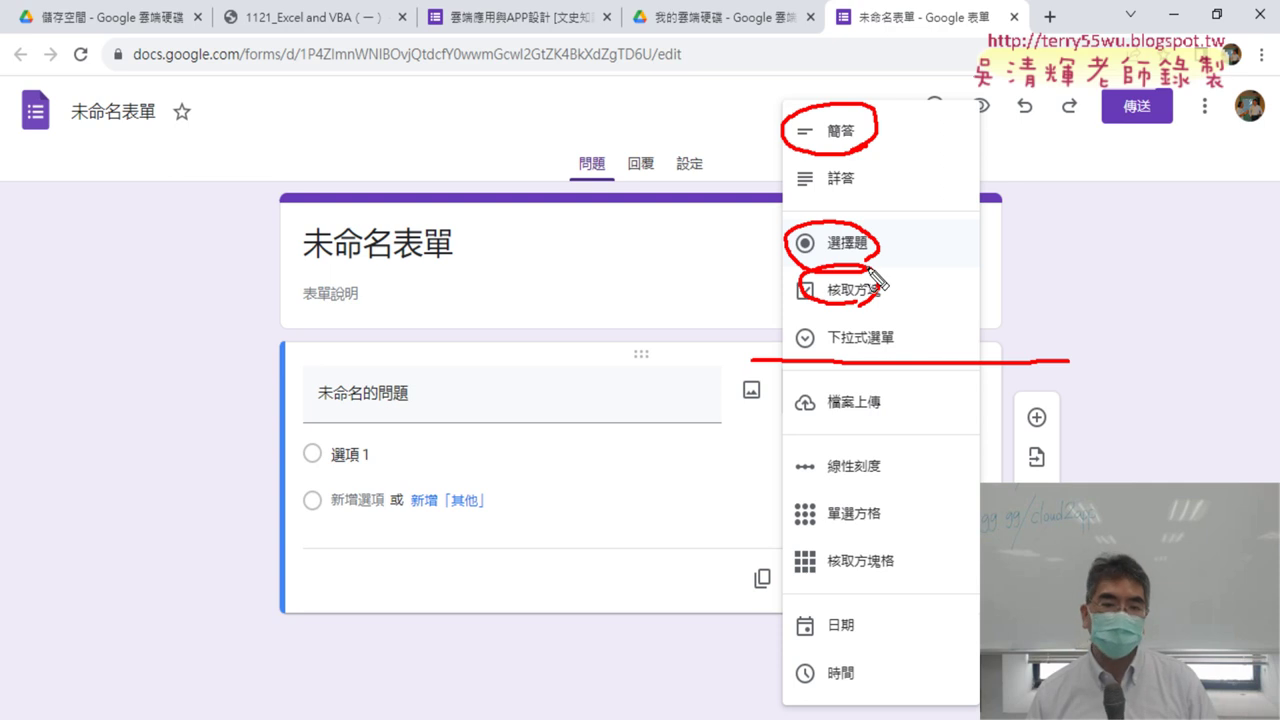
key(Escape)
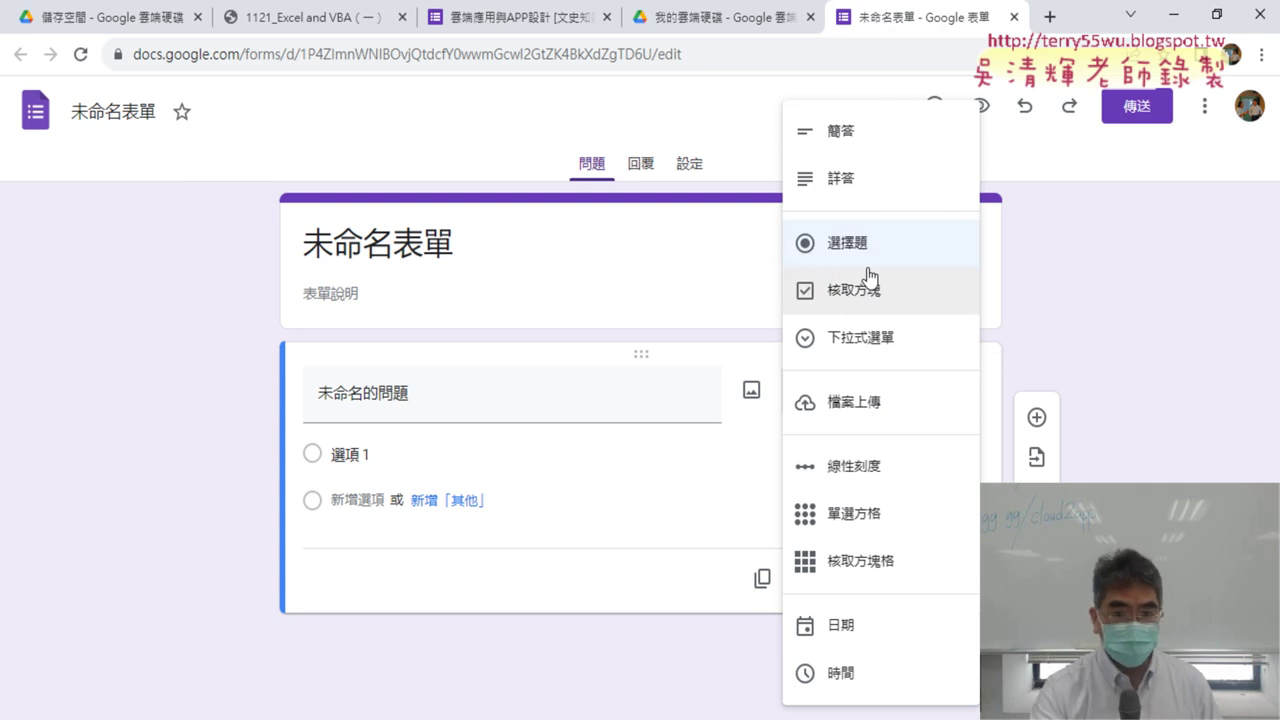
click(1051, 237)
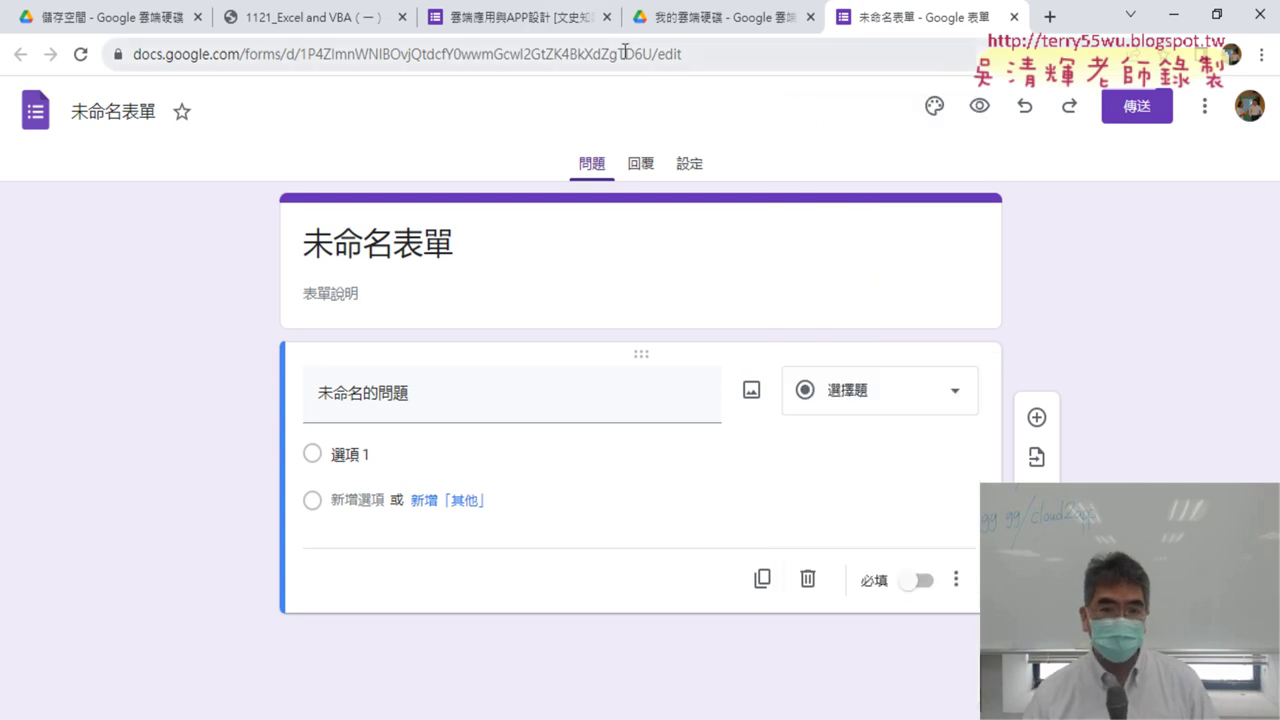
- Switch to the 雲端應用與APP設計 survey and select its title and description text
drag(529, 17, 740, 17)
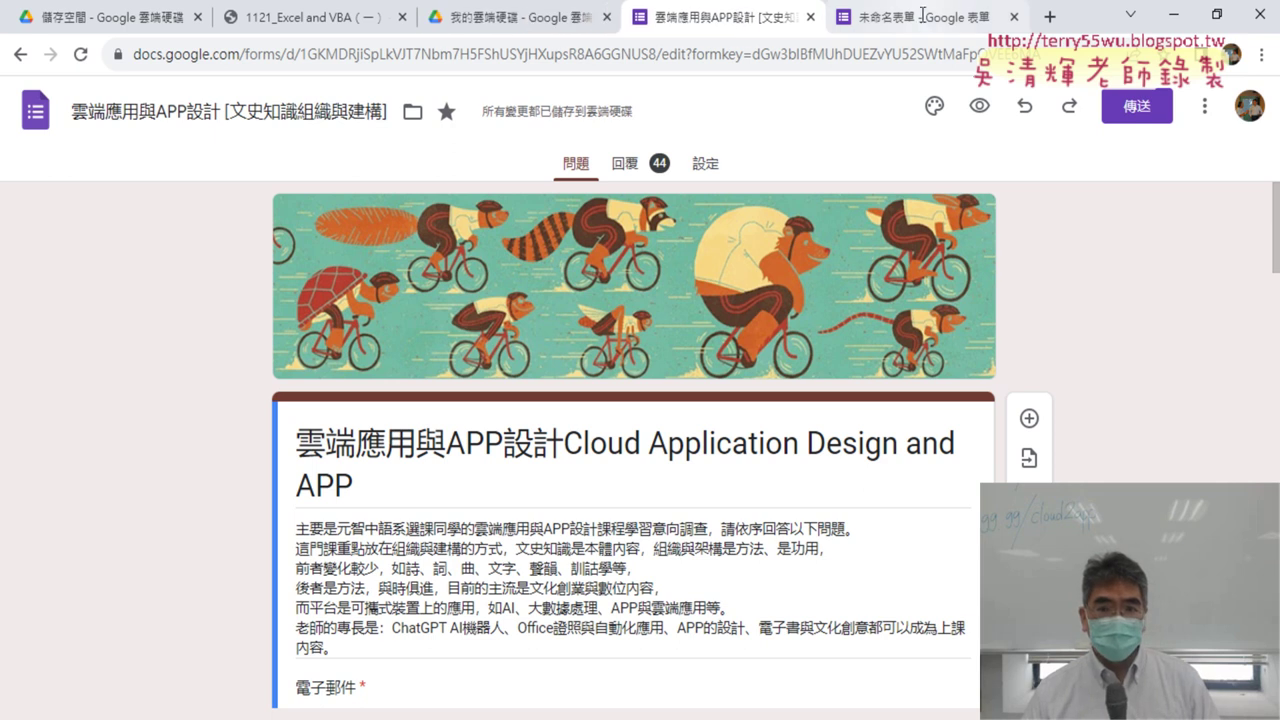
click(563, 443)
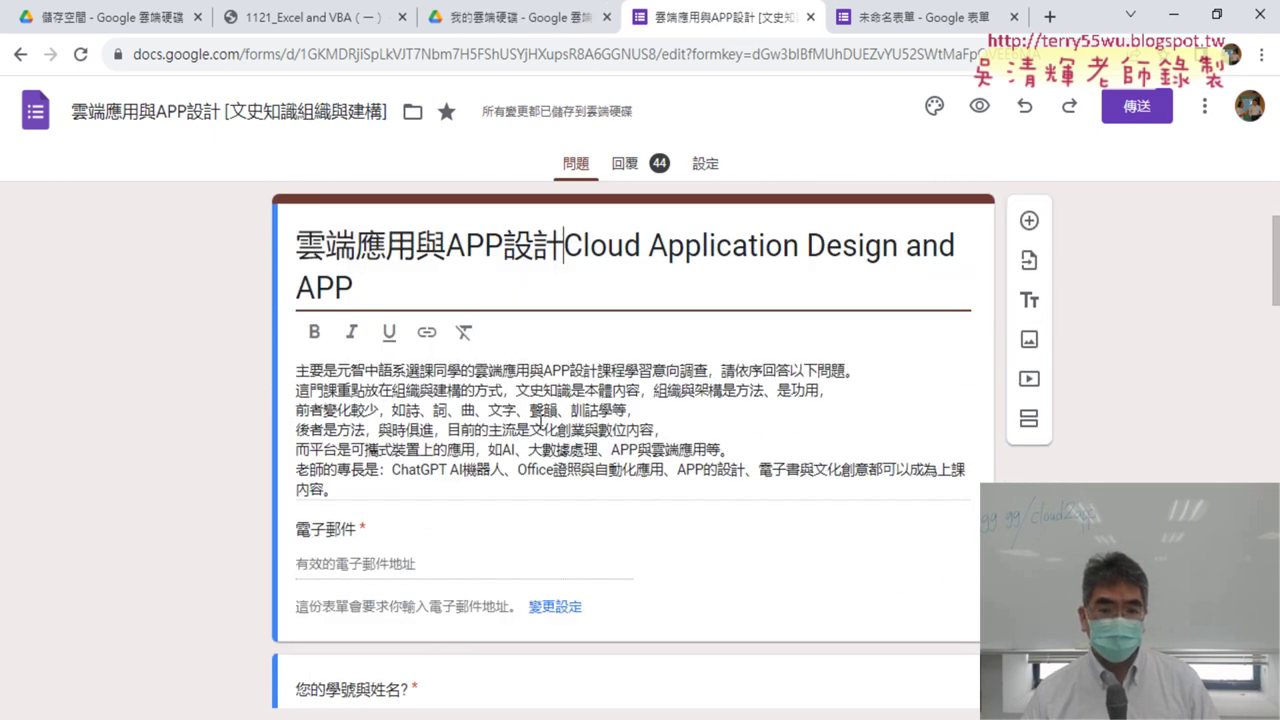
drag(400, 288, 292, 240)
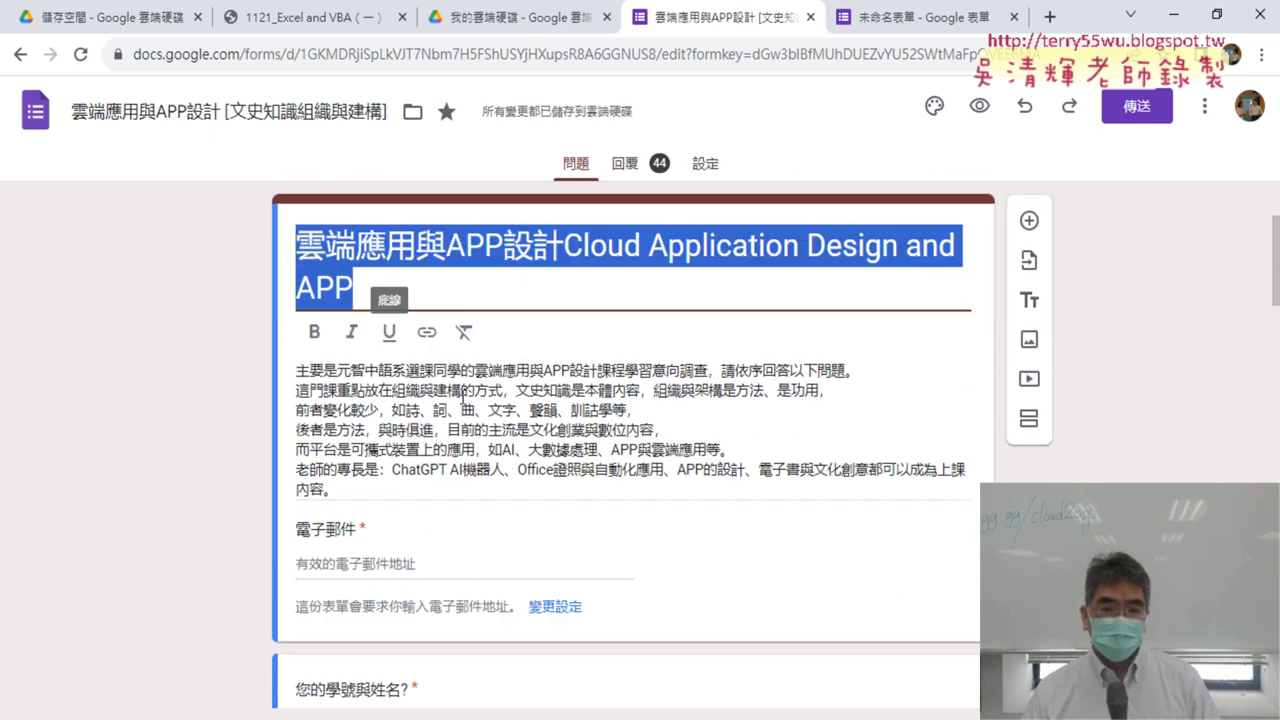
click(400, 380)
key(ctrl+a)
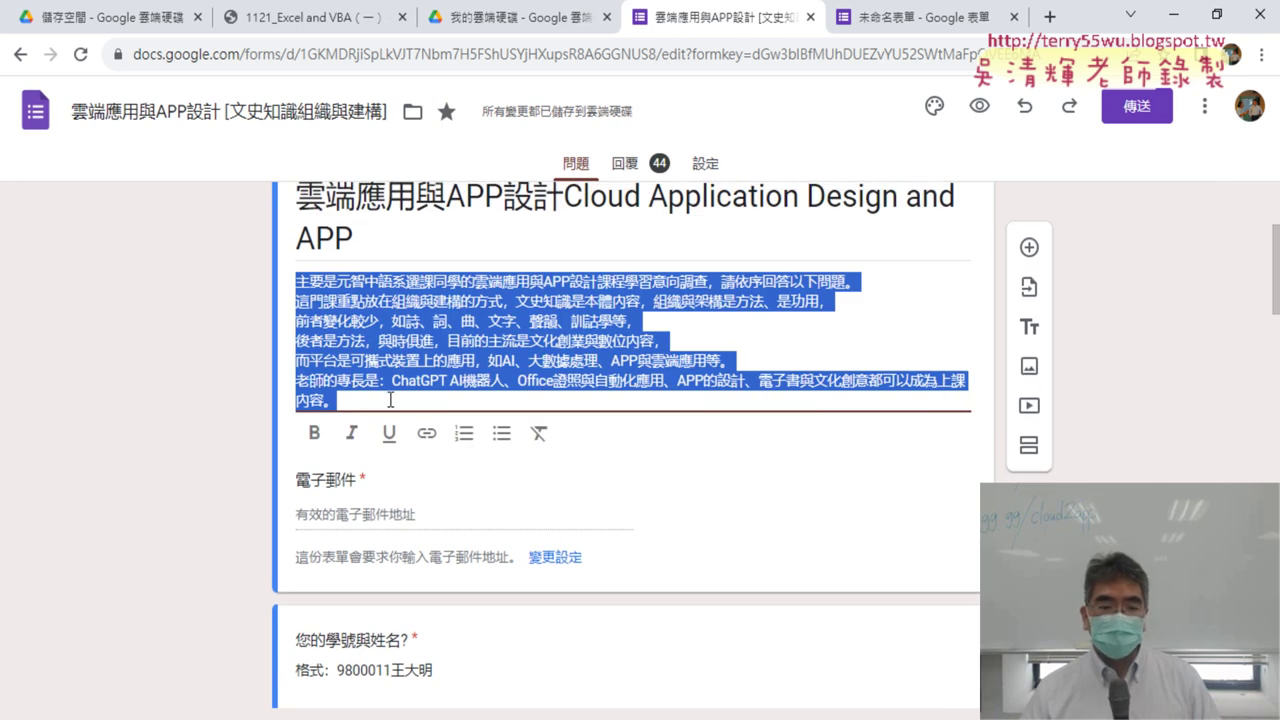
- Open the student ID and name question and the course-motivation question for editing
scroll(391, 405, down, 4)
click(497, 408)
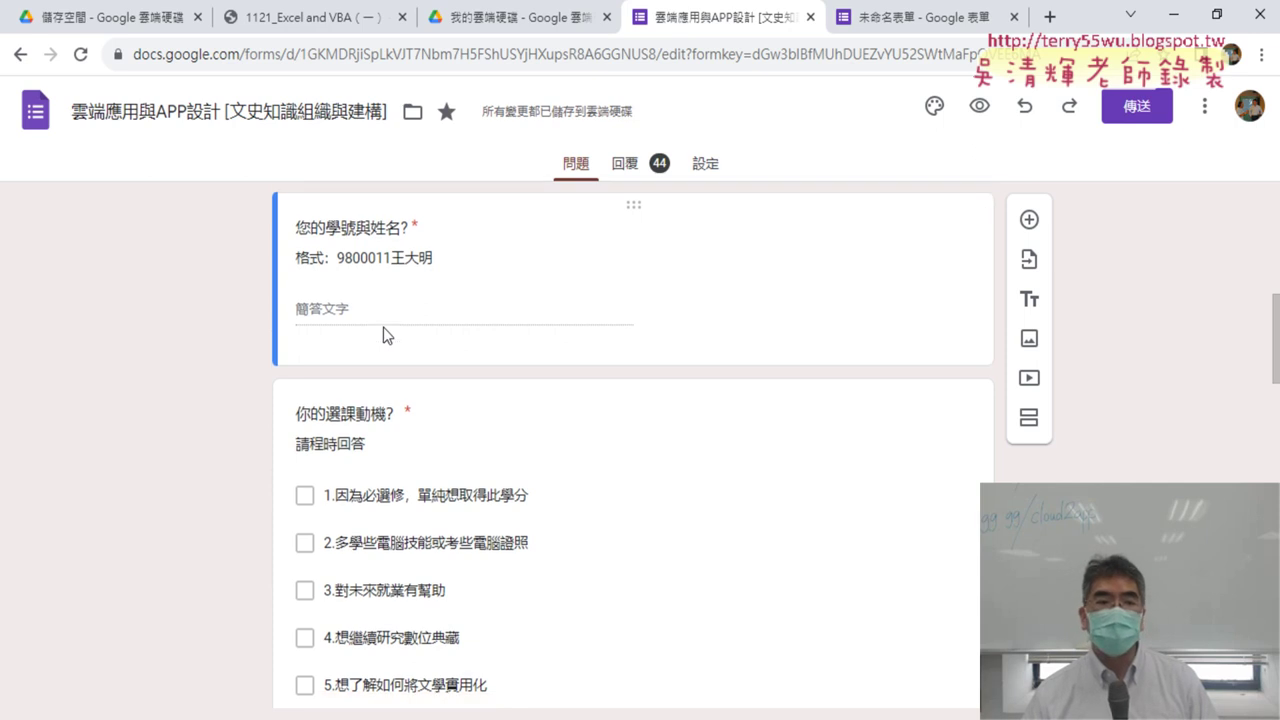
click(738, 304)
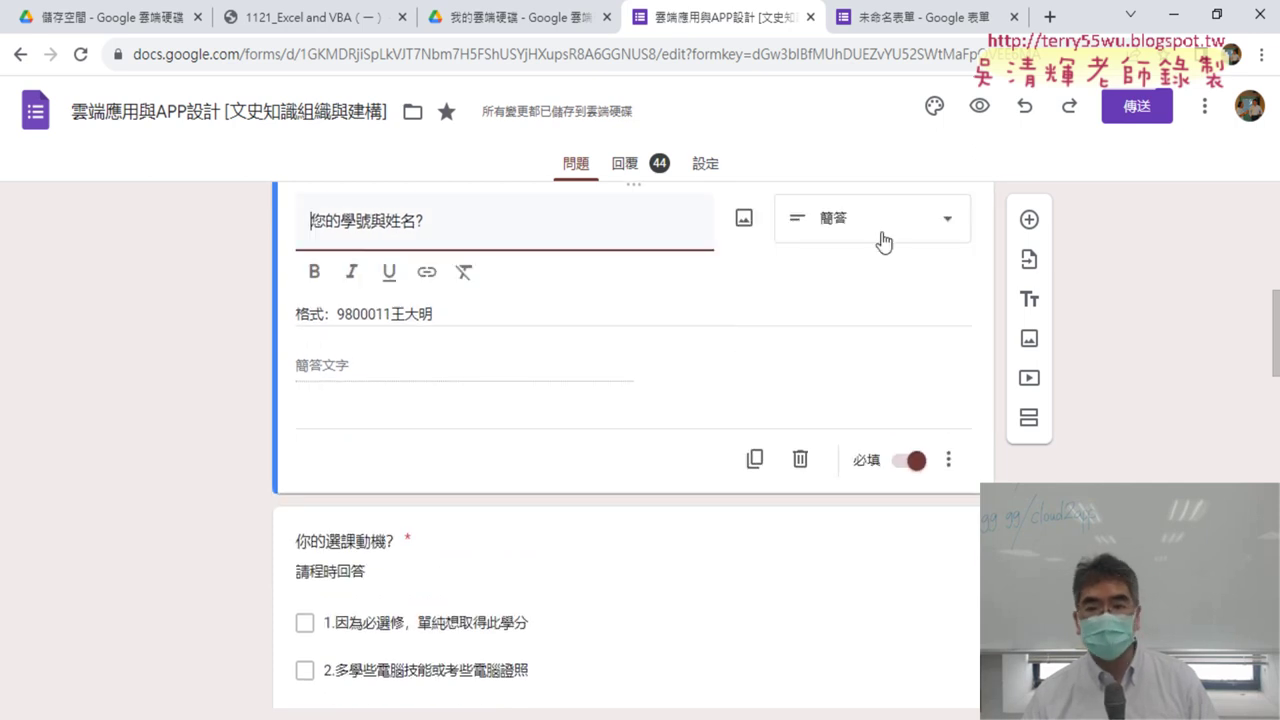
scroll(209, 371, down, 3)
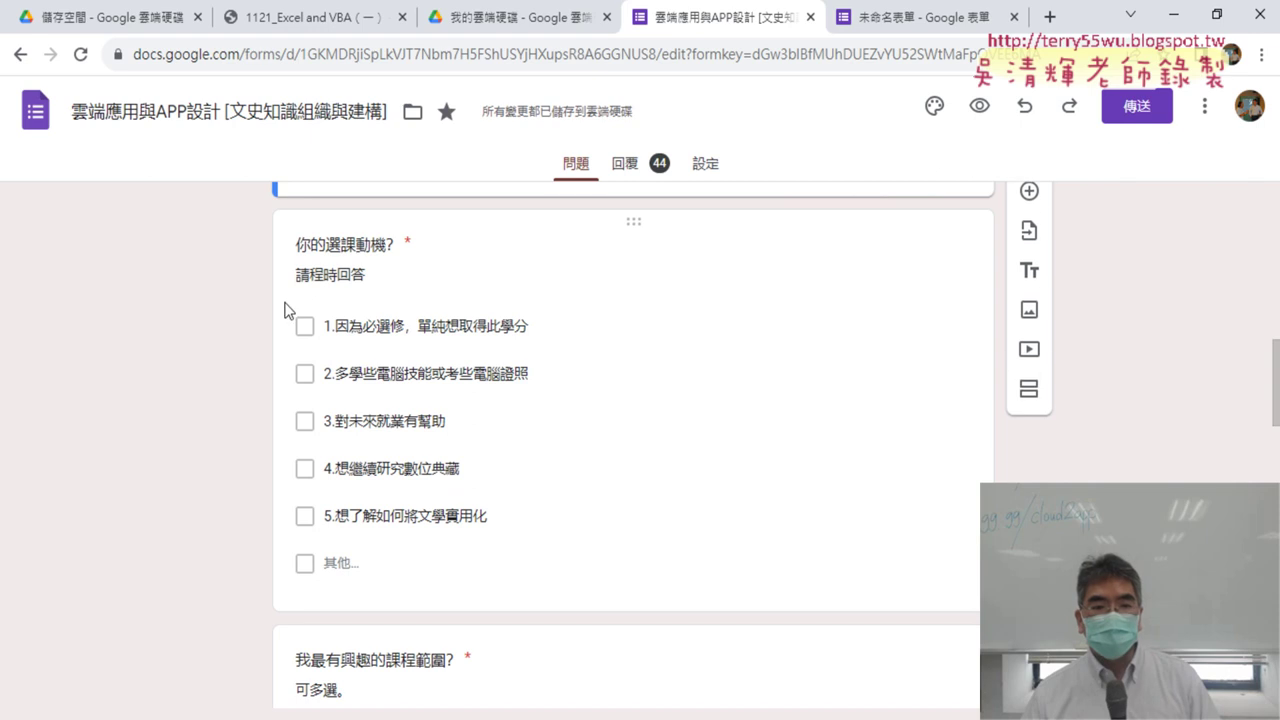
click(697, 370)
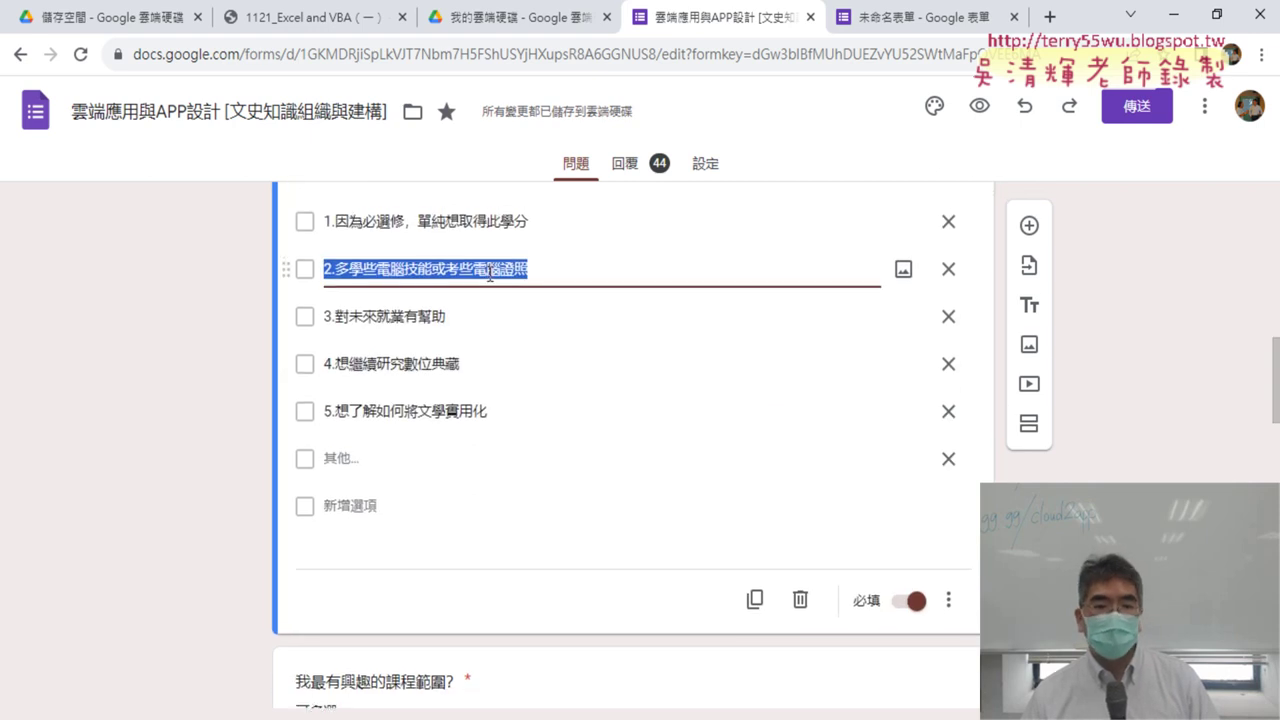
- View the motivation question's type choices, keep checkboxes, and scroll to the ChatGPT AI機器人 option
scroll(405, 311, up, 1)
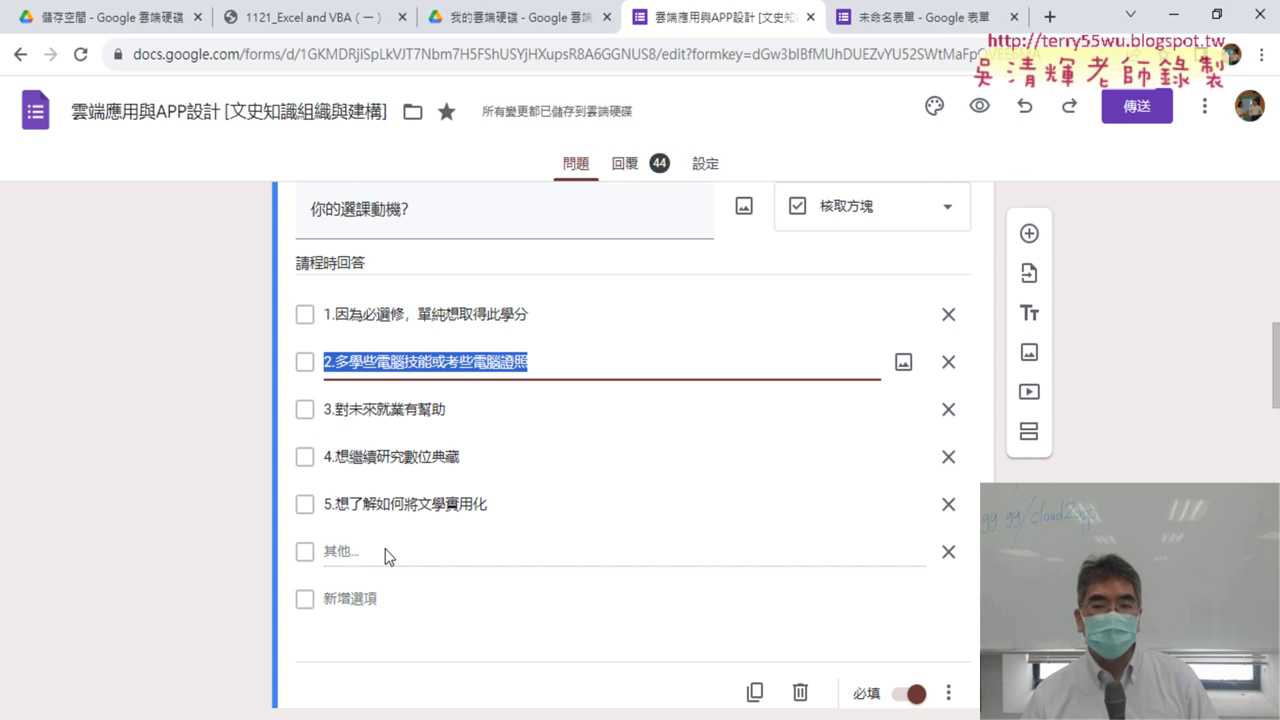
click(894, 208)
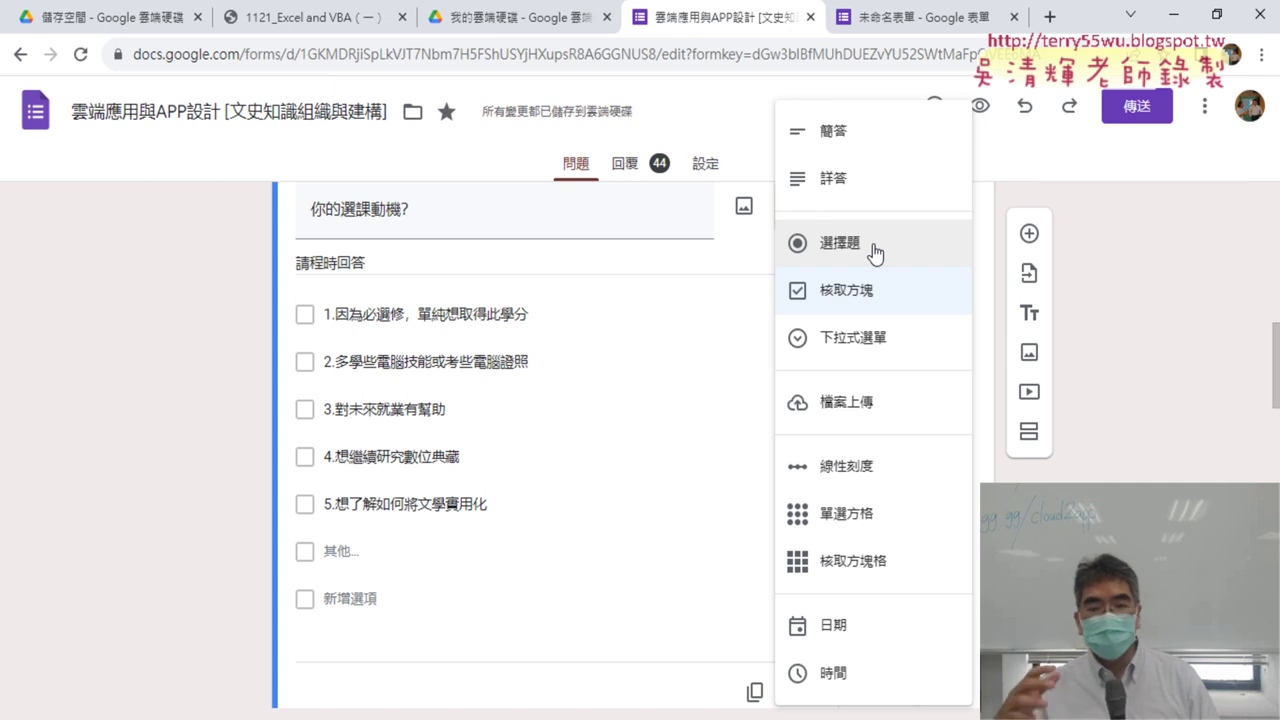
click(1135, 355)
scroll(1138, 355, down, 1)
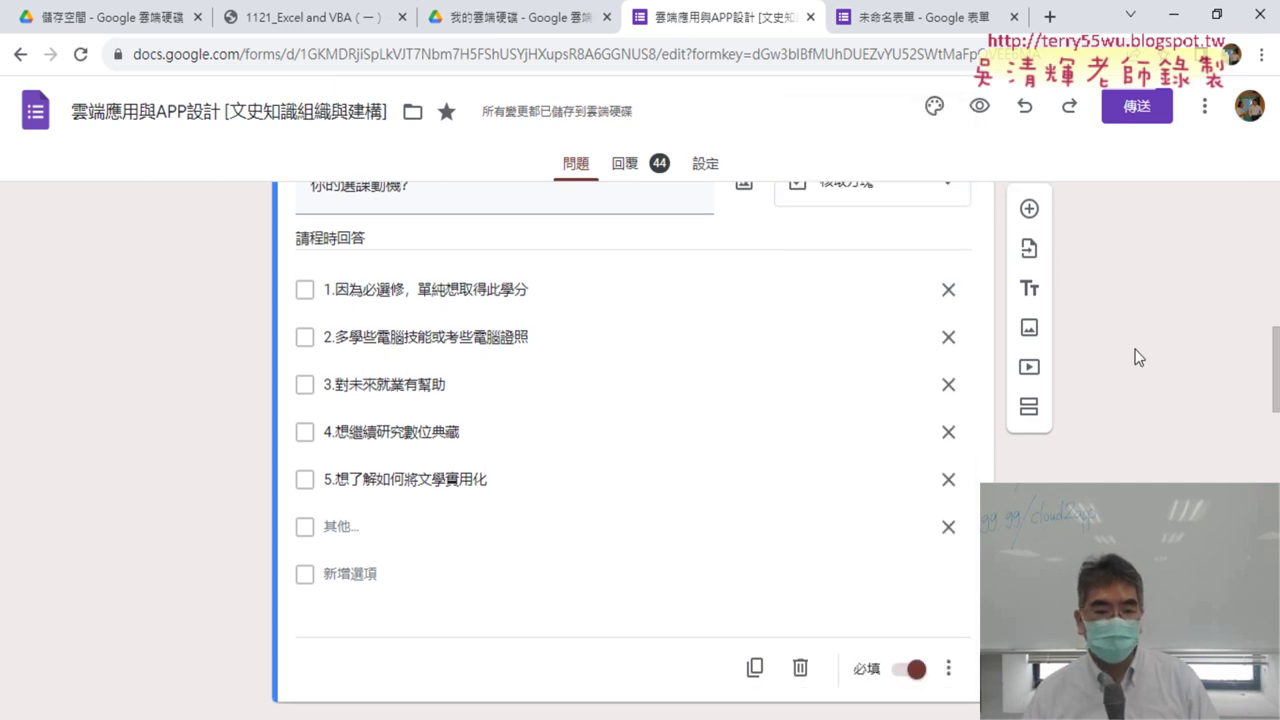
scroll(1138, 355, down, 3)
scroll(1138, 355, down, 2)
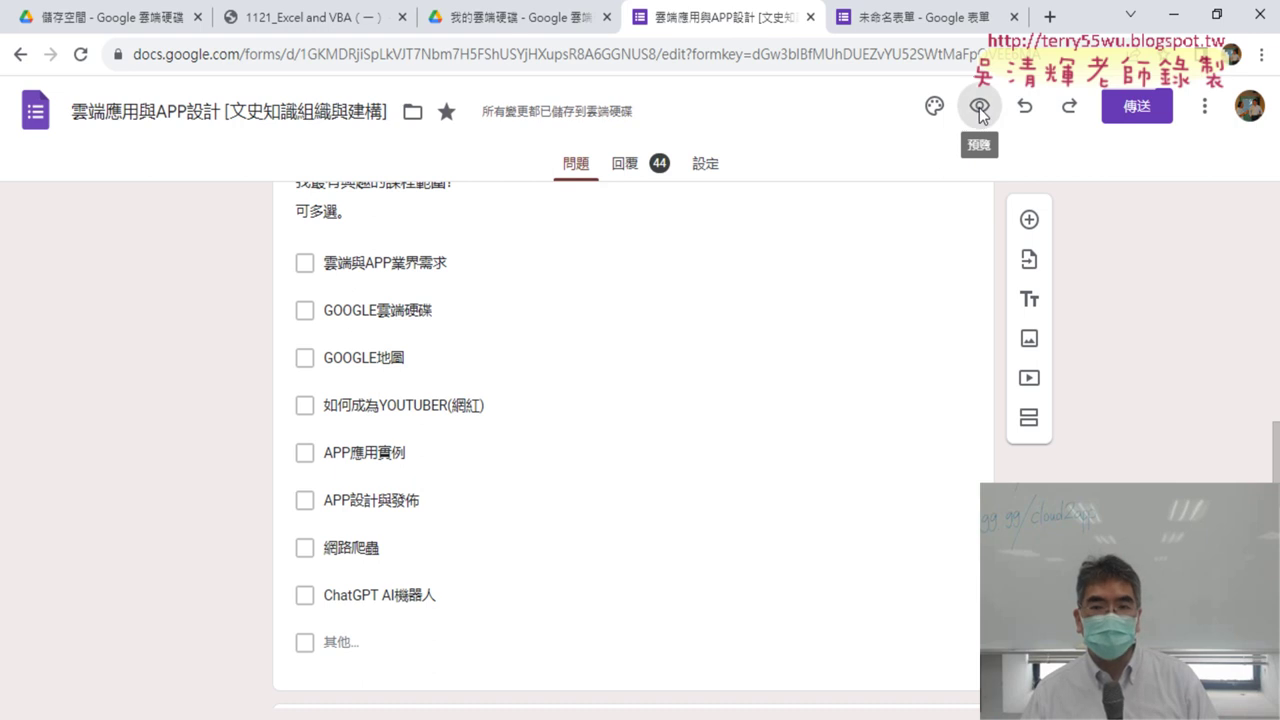
- Preview the 雲端應用與APP設計 survey's fill-in page, scroll through it, and select its web address
click(979, 107)
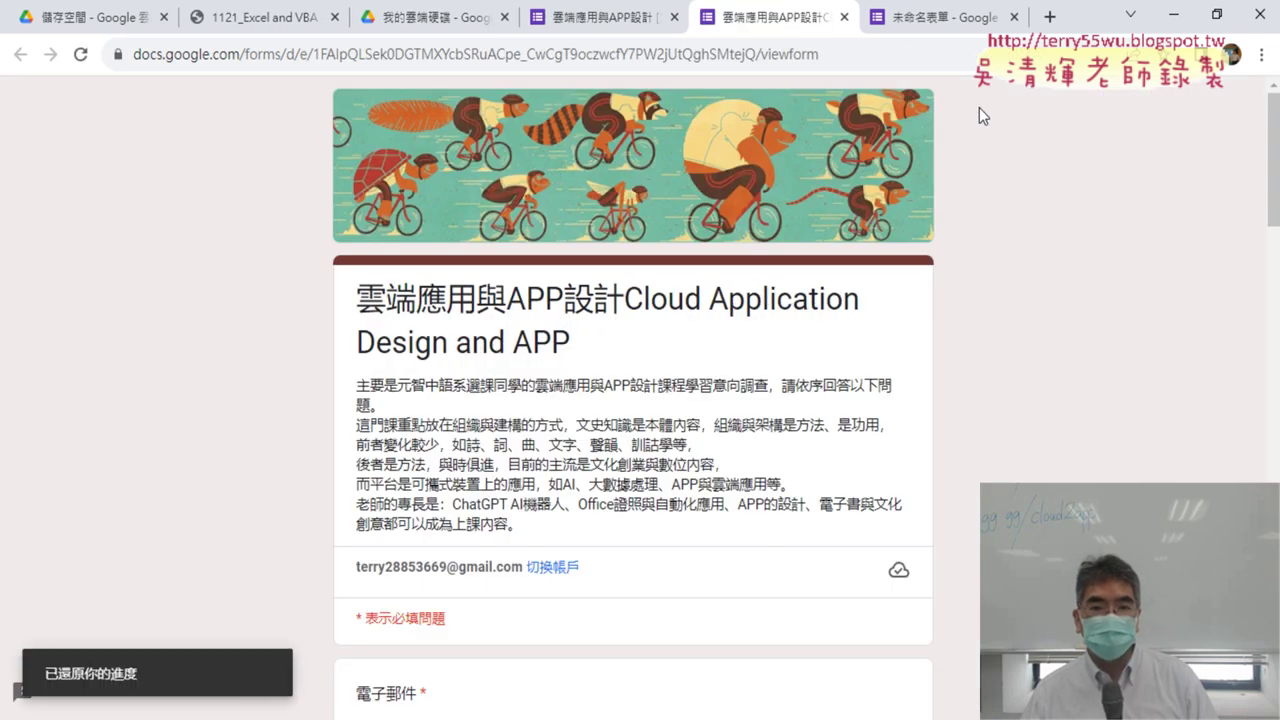
scroll(714, 420, down, 7)
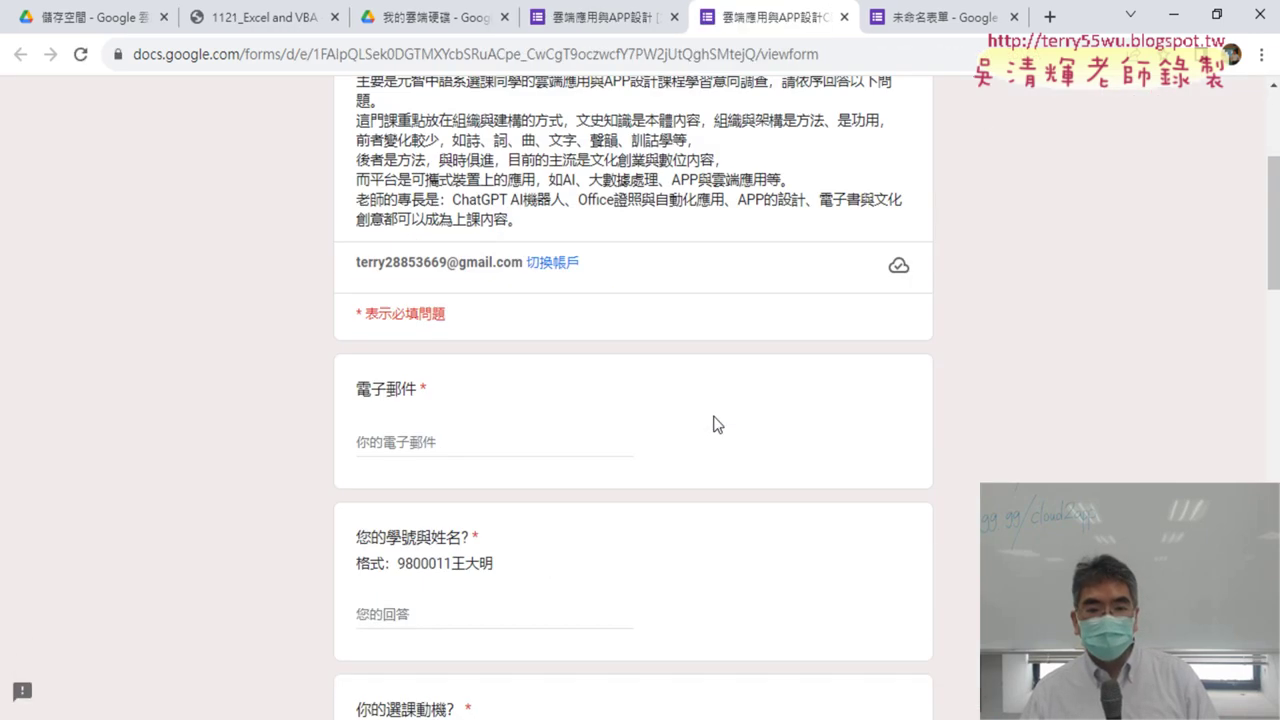
scroll(726, 416, down, 4)
scroll(726, 416, down, 4)
scroll(726, 416, down, 5)
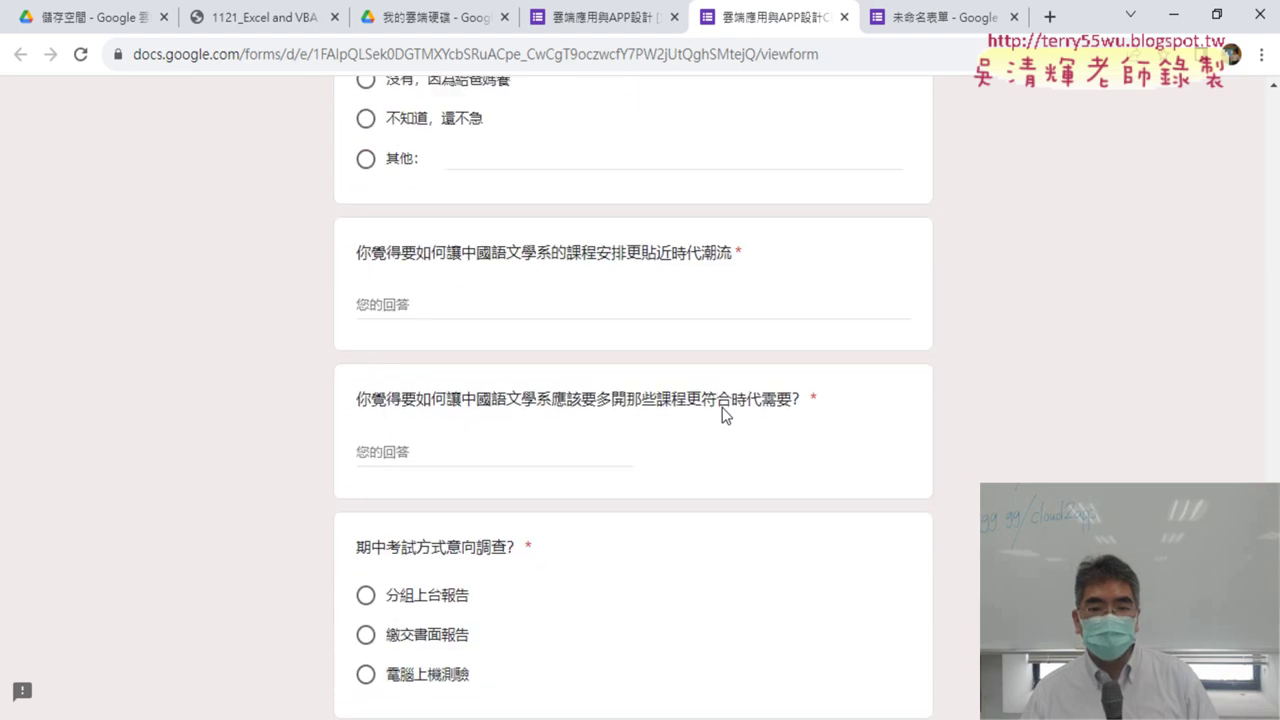
scroll(726, 416, down, 4)
scroll(722, 407, up, 6)
scroll(722, 407, up, 6)
scroll(722, 407, up, 6)
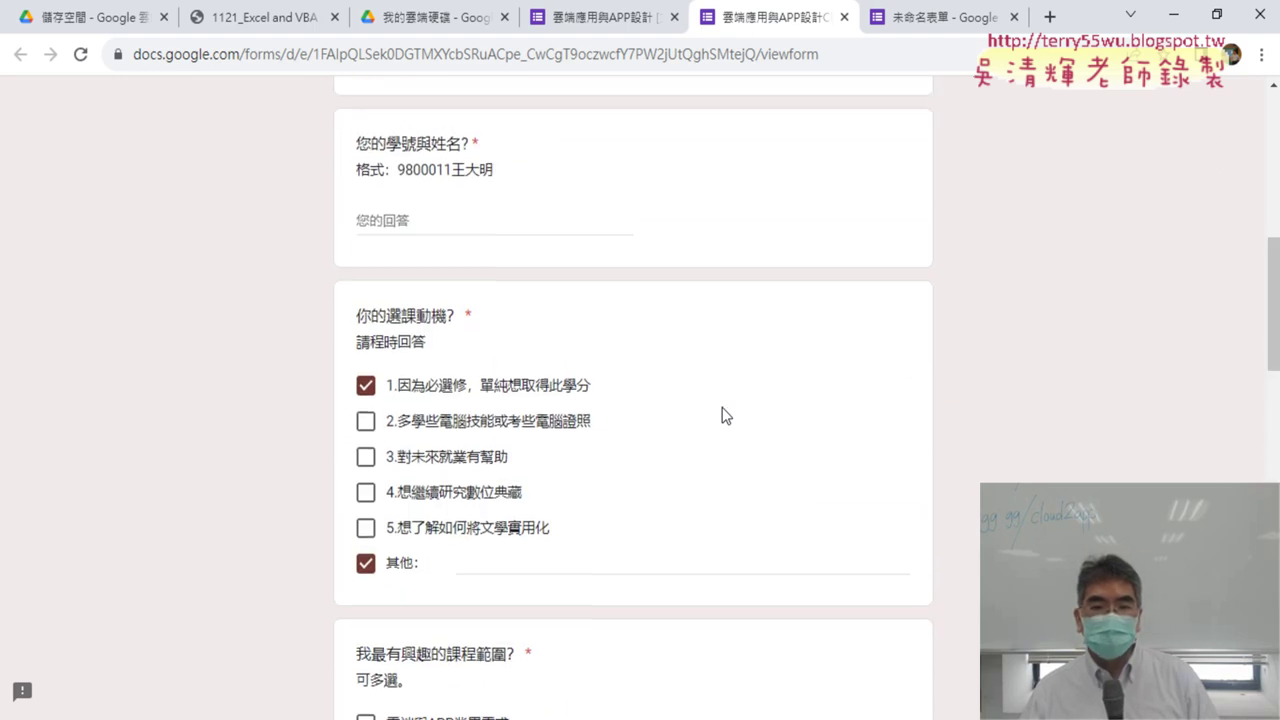
scroll(722, 407, up, 6)
click(688, 56)
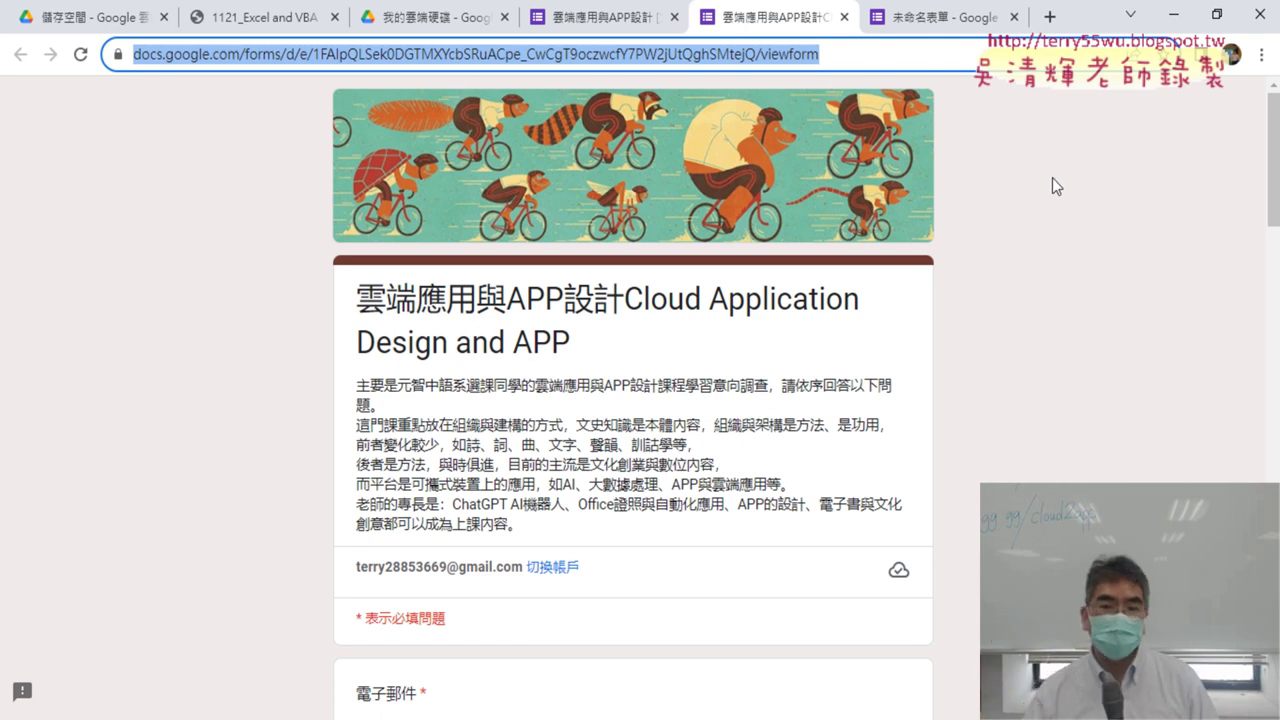
- In a new tab, search Google for 縮網址
click(1050, 17)
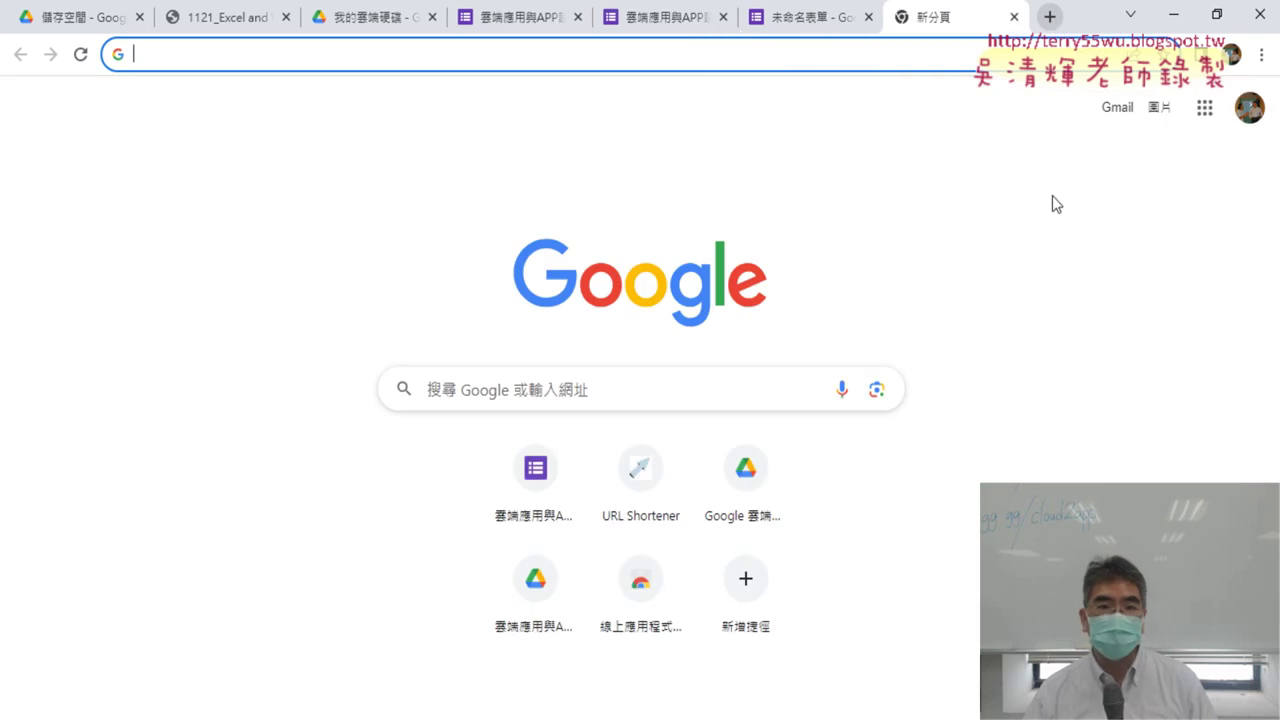
text(s)
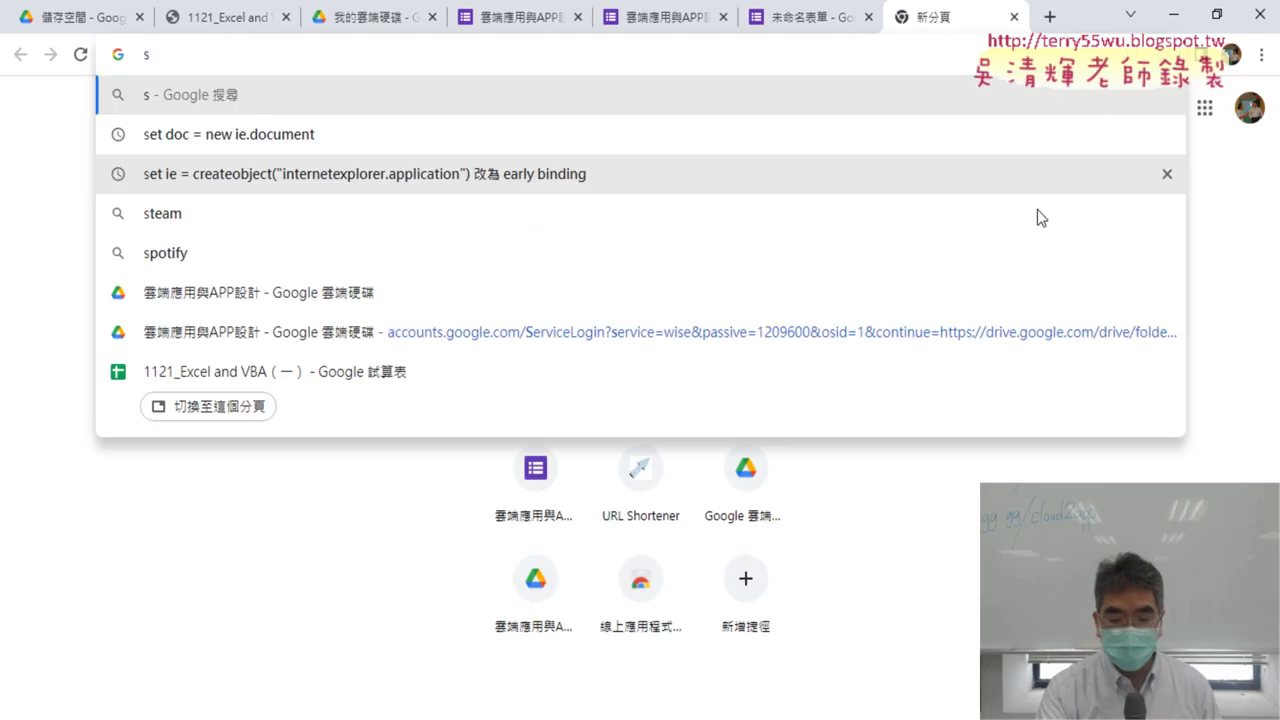
key(BackSpace)
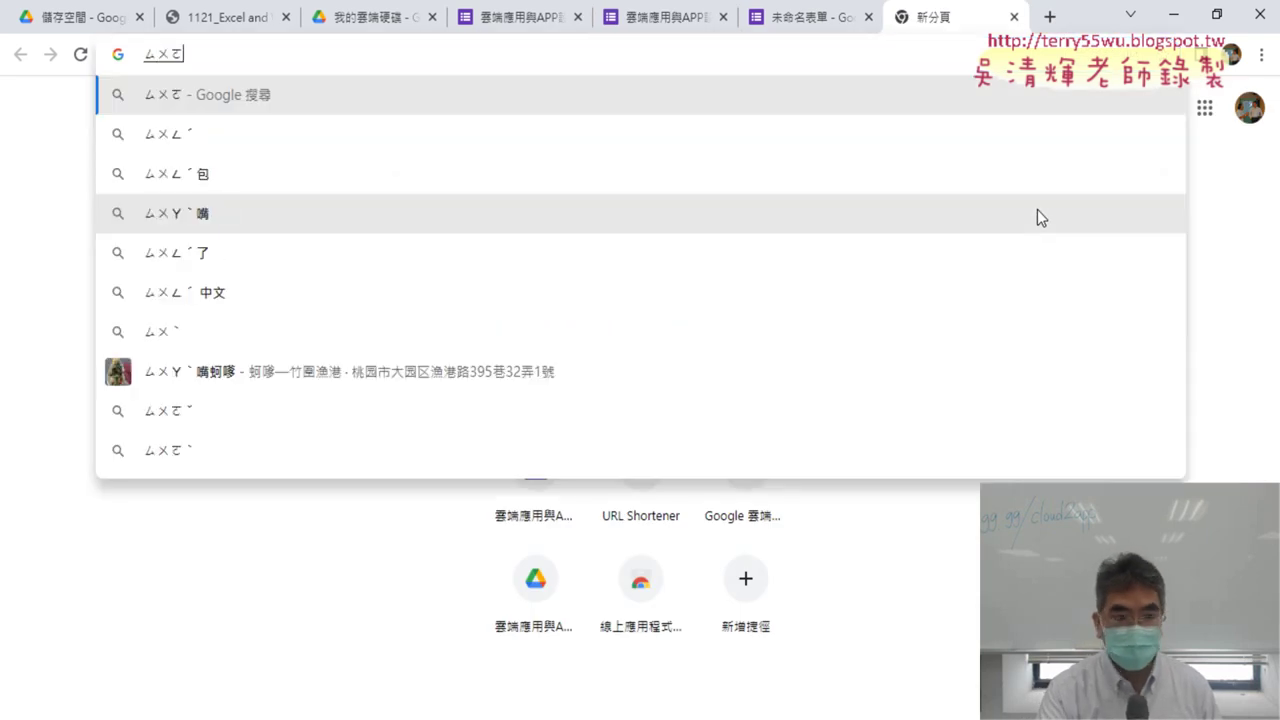
text(縮)
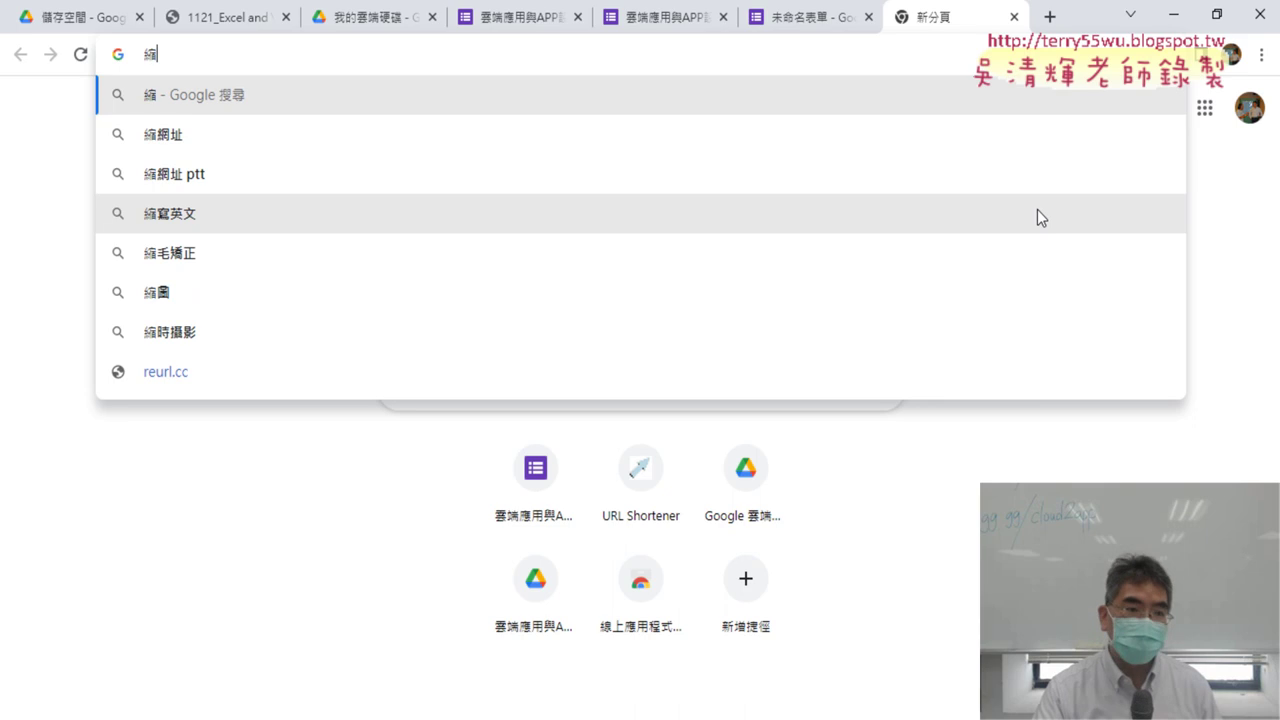
key(Down)
key(Down)
key(Up)
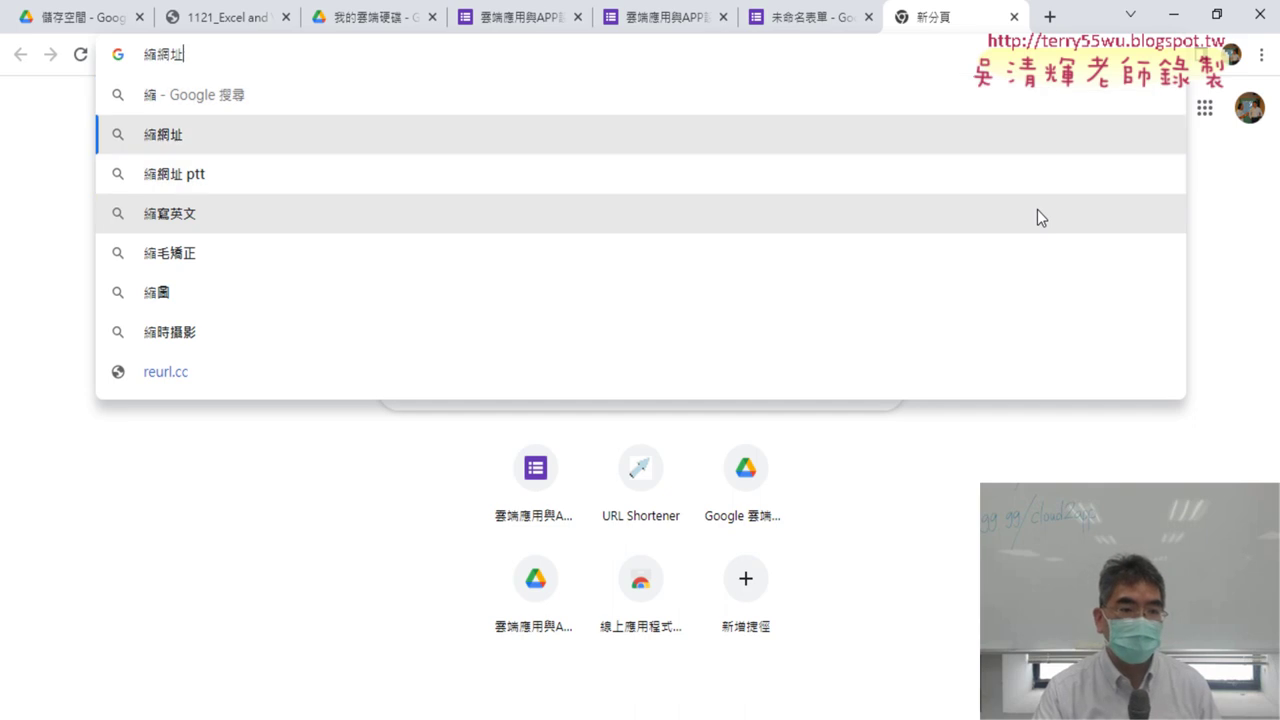
key(Return)
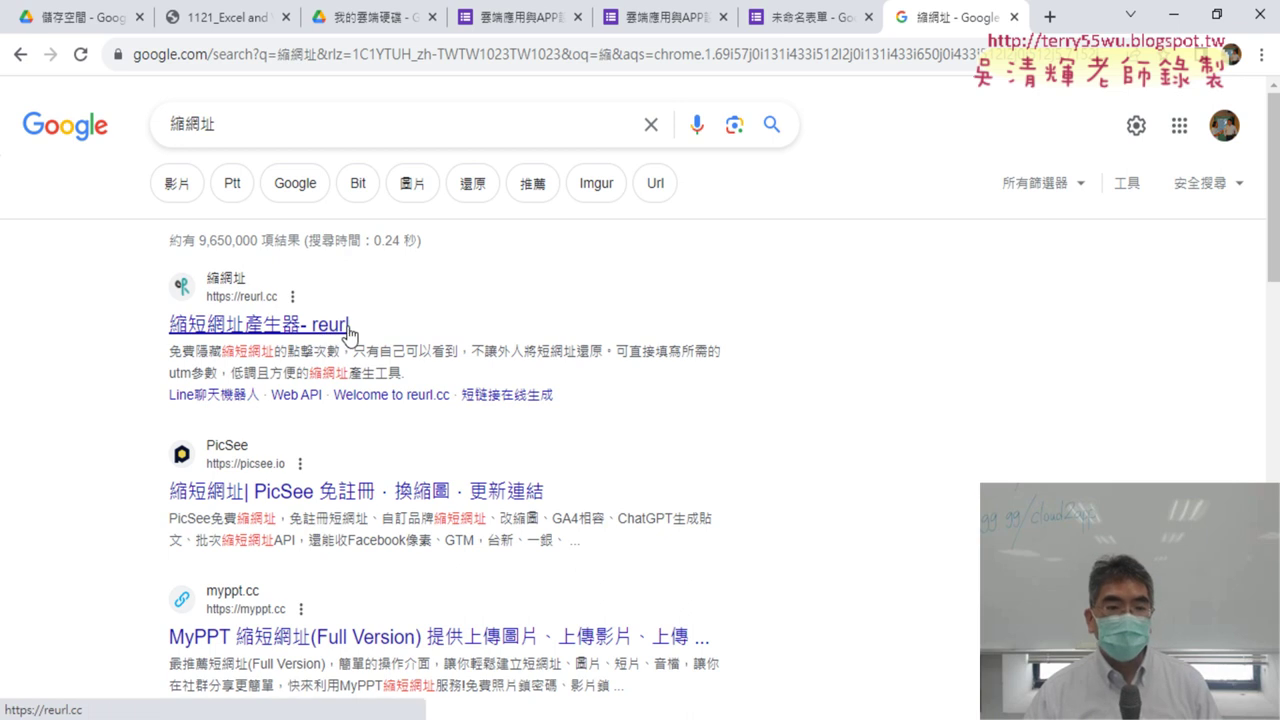
- Scan the search results and open the reurl.cc shortener site
drag(355, 326, 320, 337)
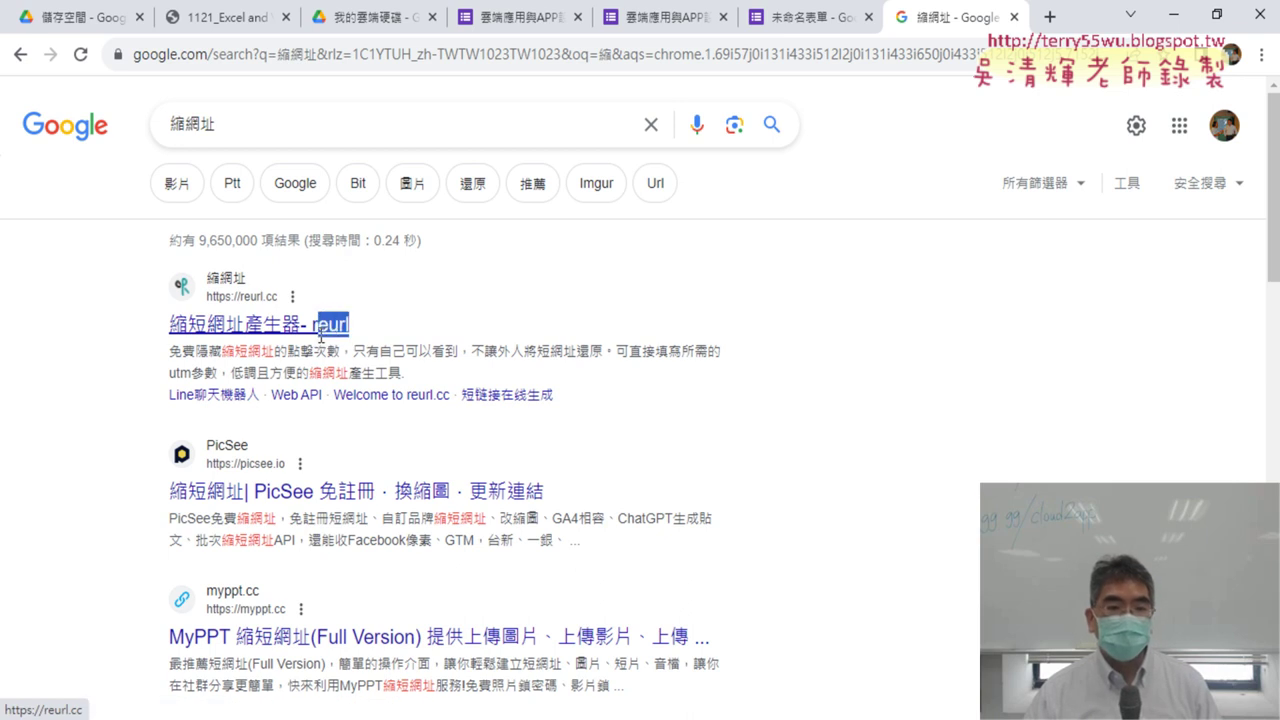
click(413, 320)
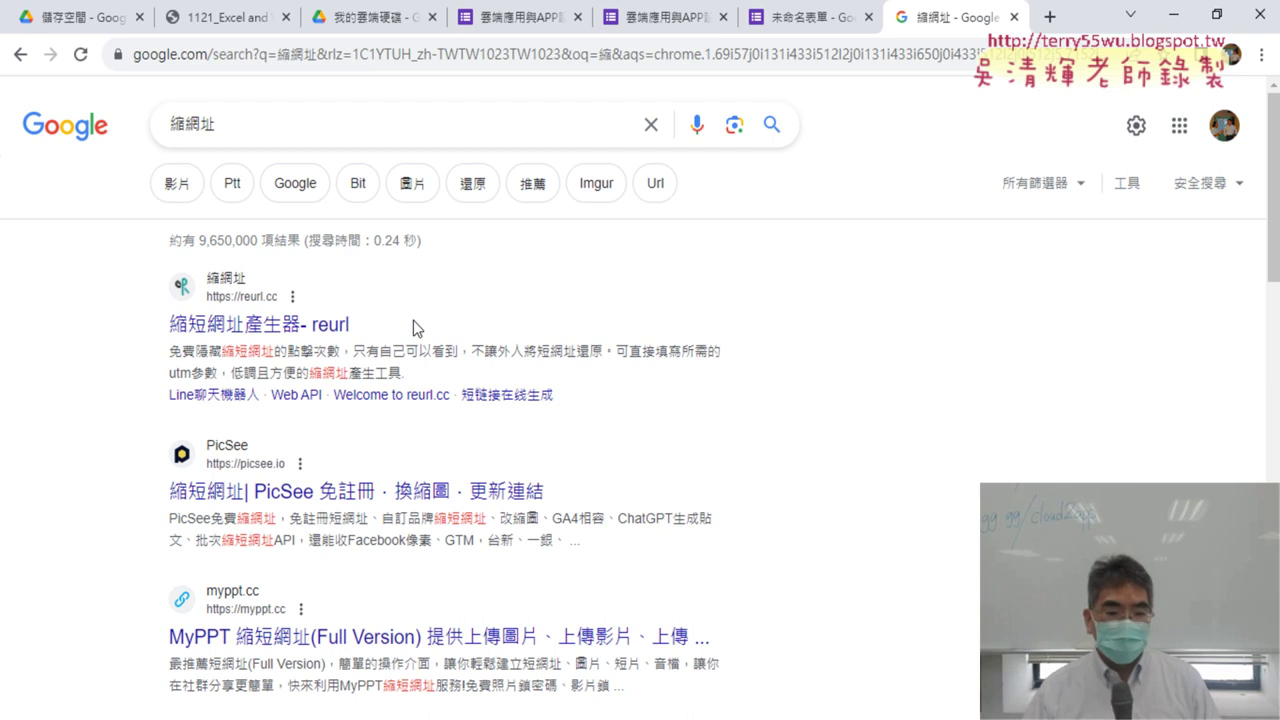
scroll(855, 345, down, 3)
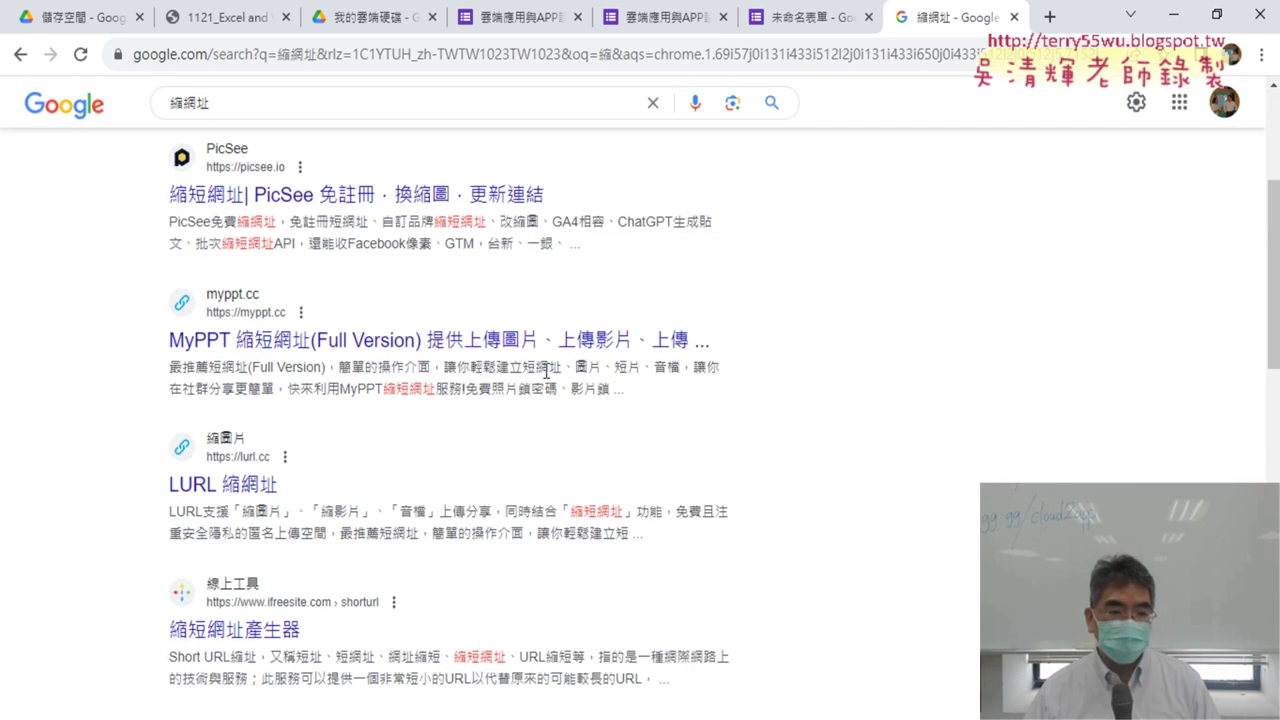
scroll(330, 358, down, 1)
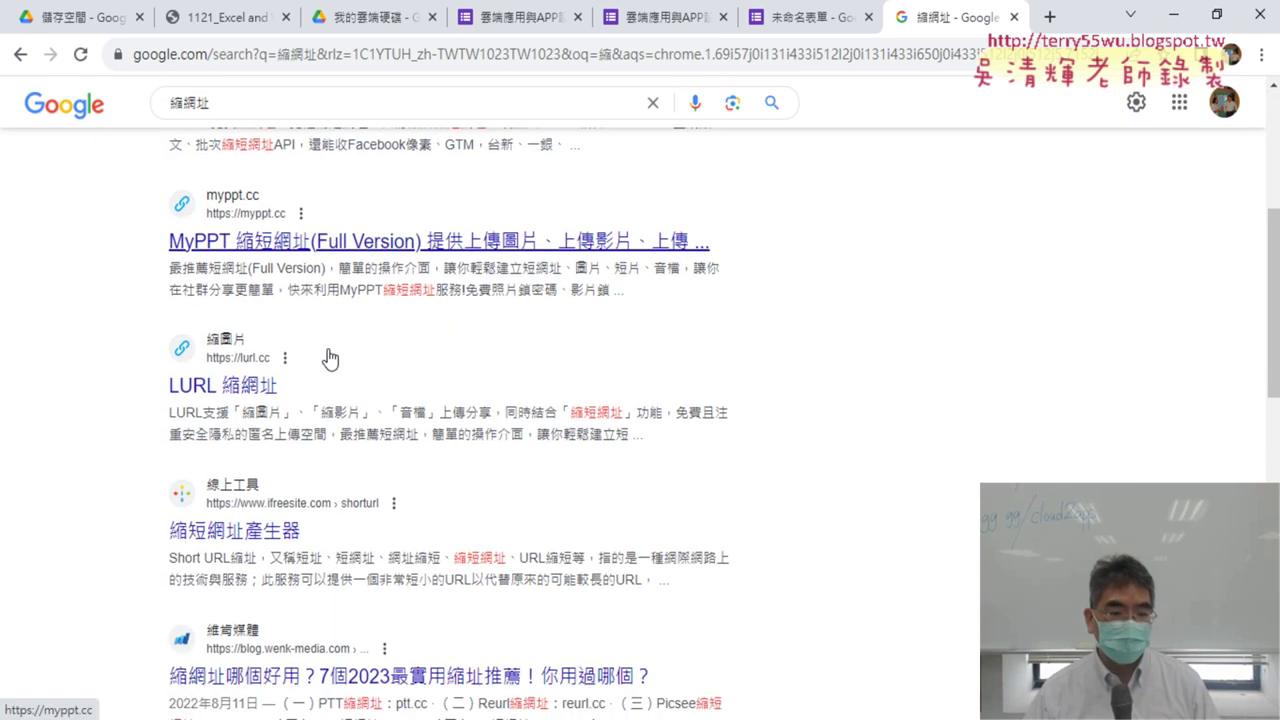
scroll(330, 358, up, 4)
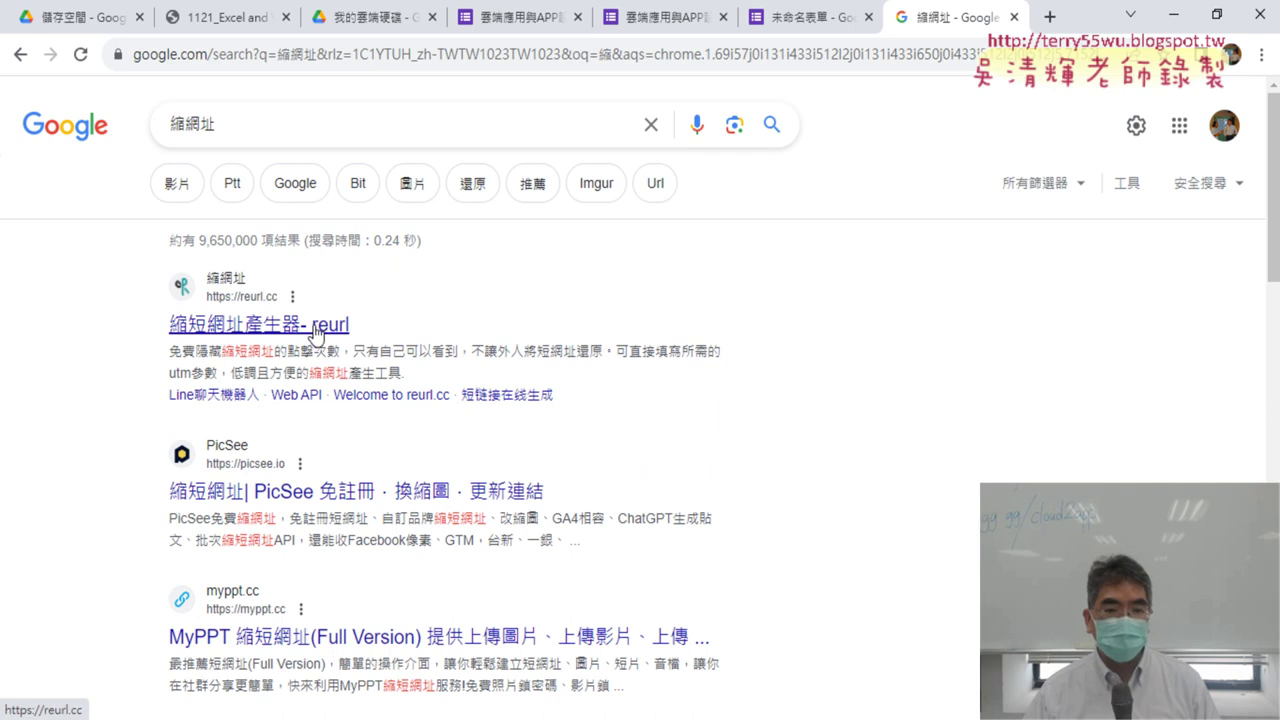
click(316, 333)
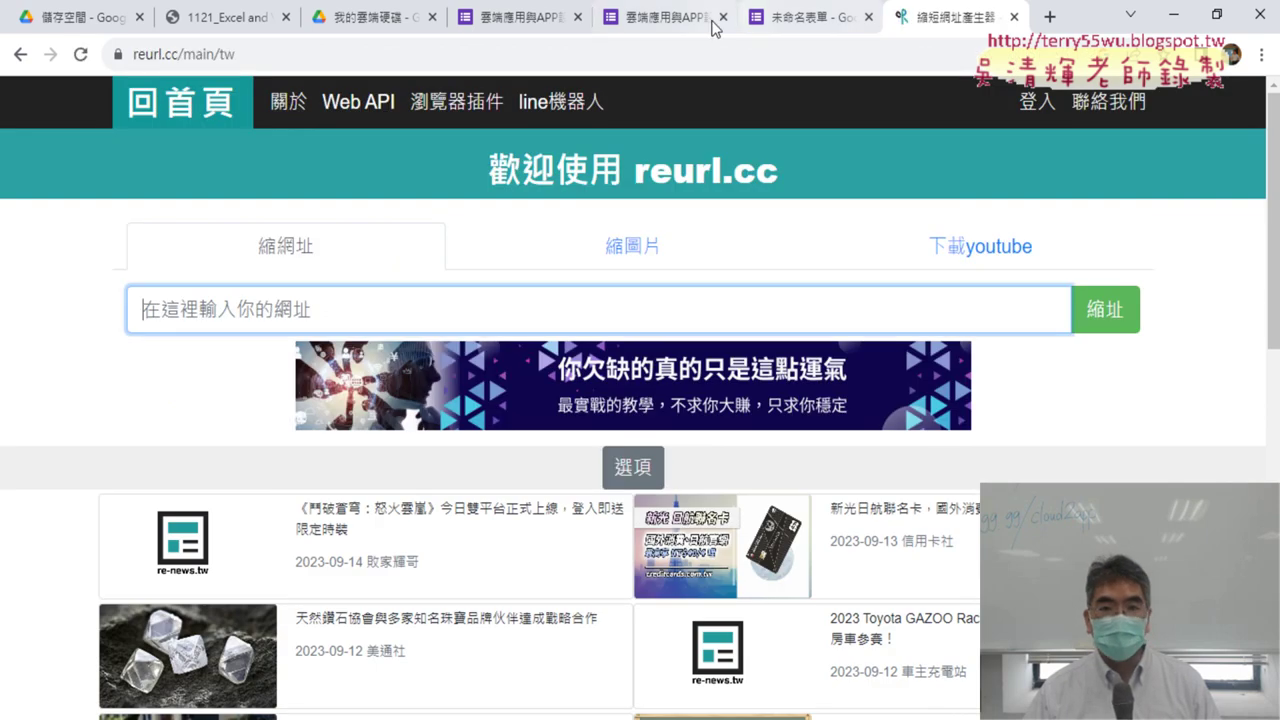
- Copy the survey form's address, paste it into reurl.cc, and request a short link
click(678, 30)
right_click(650, 55)
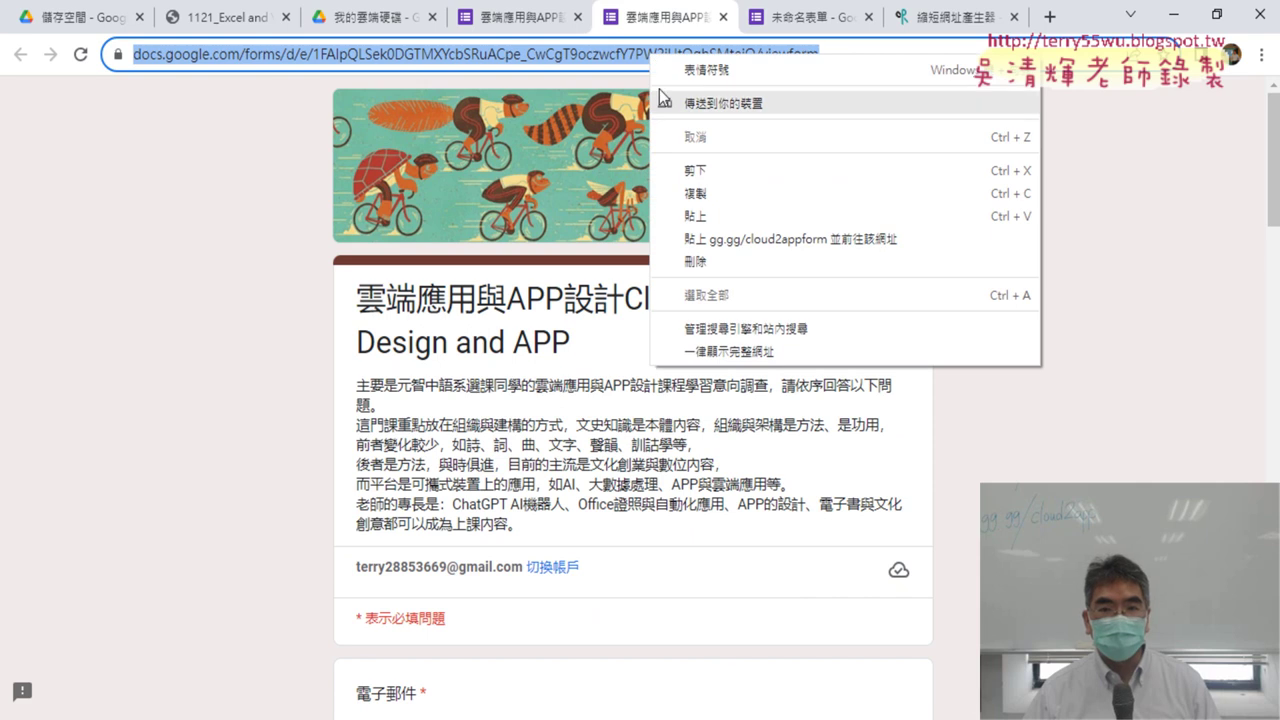
click(695, 193)
click(945, 22)
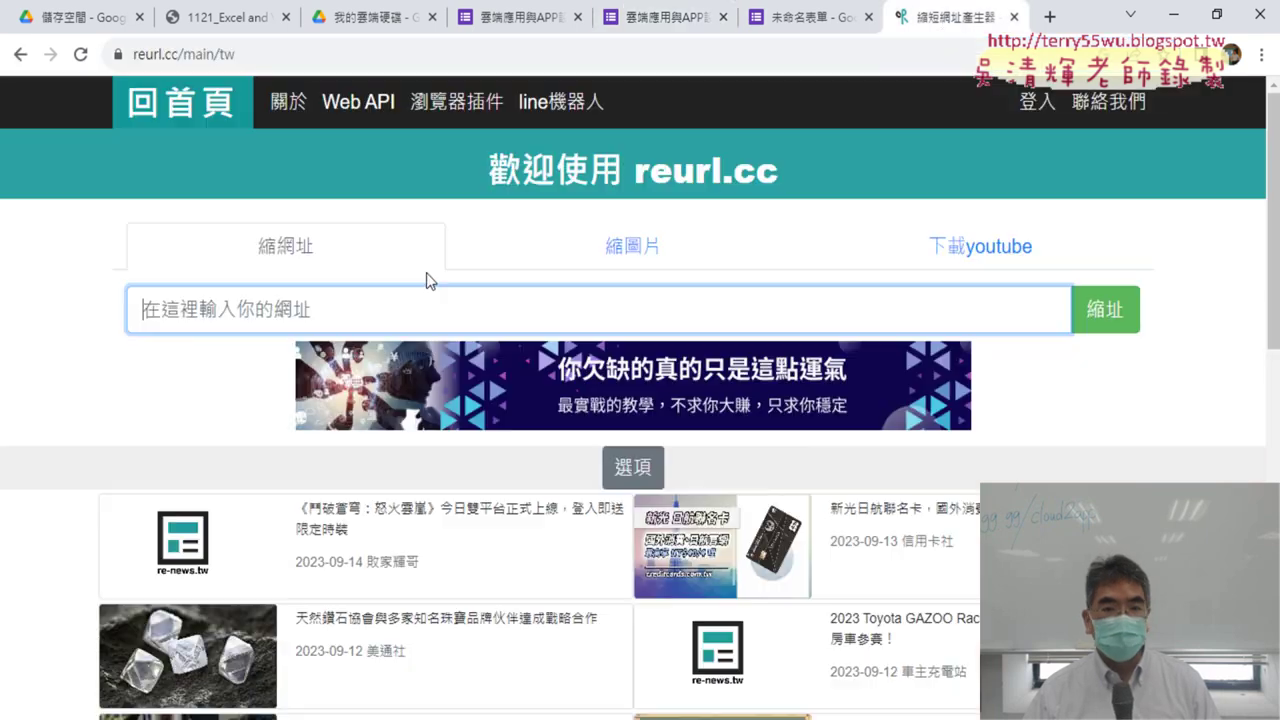
right_click(350, 304)
click(401, 465)
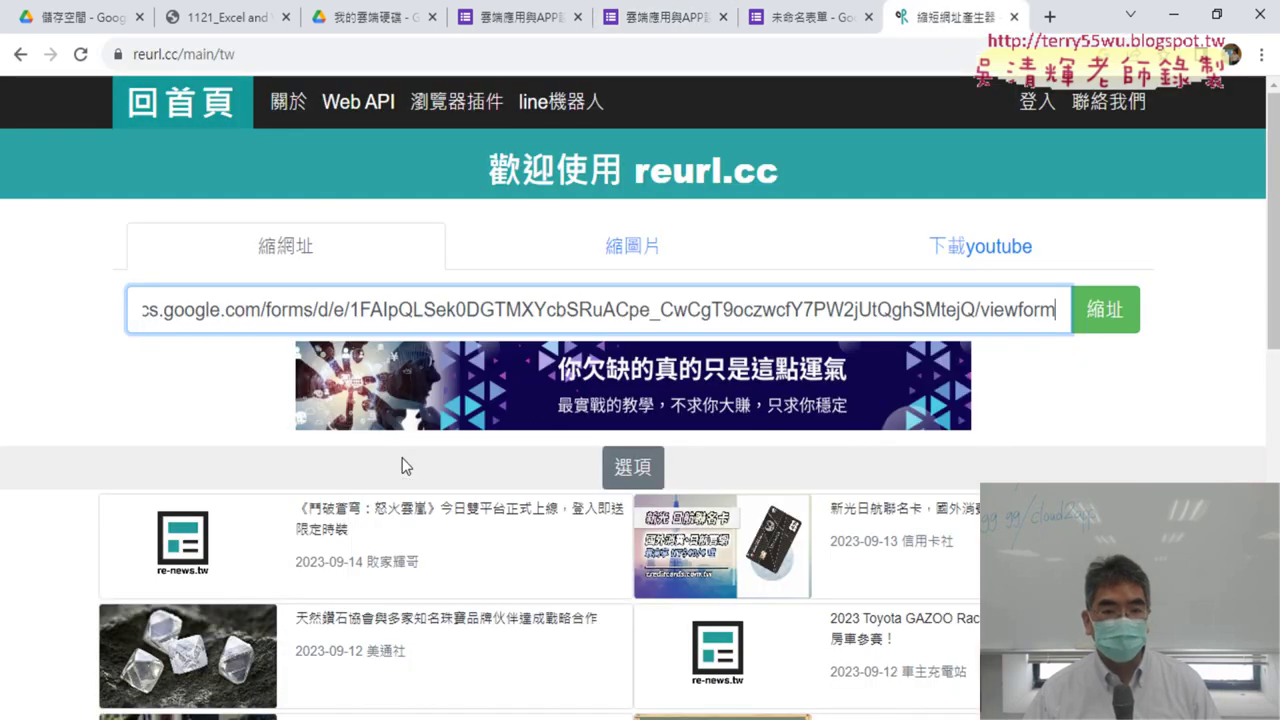
click(1106, 312)
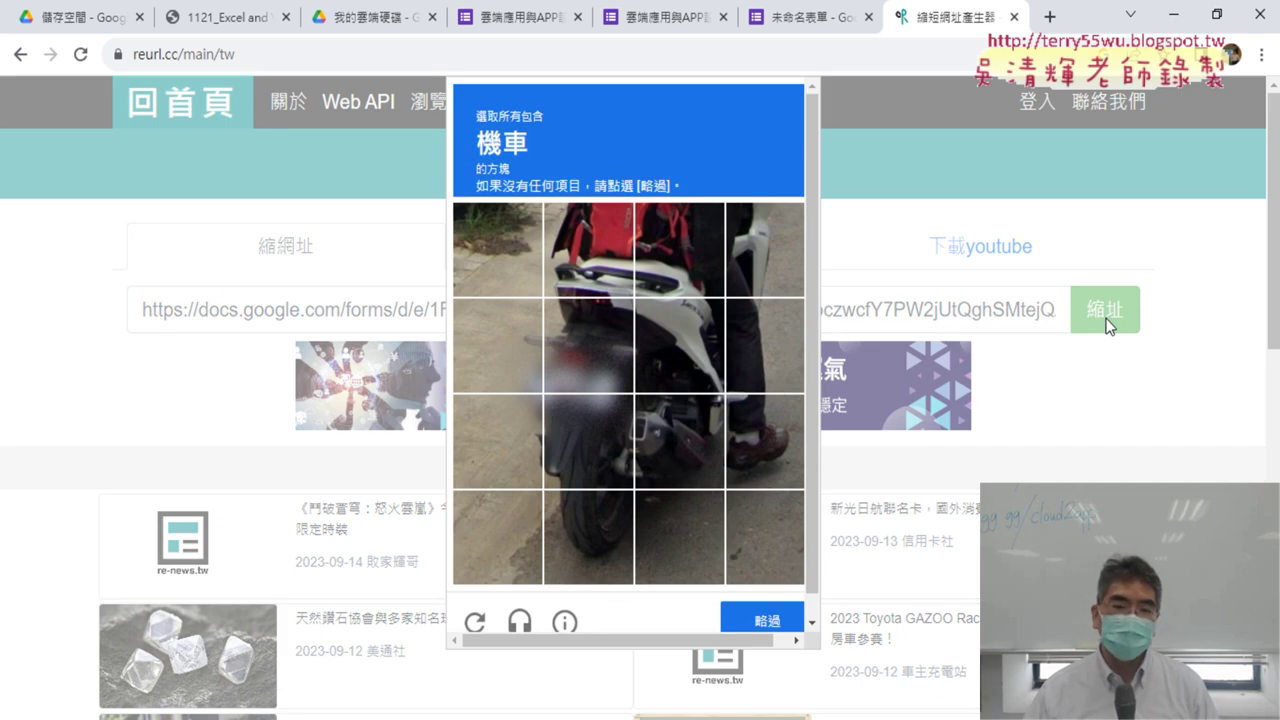
- Mark all the motorcycle tiles in the captcha and submit them
click(607, 270)
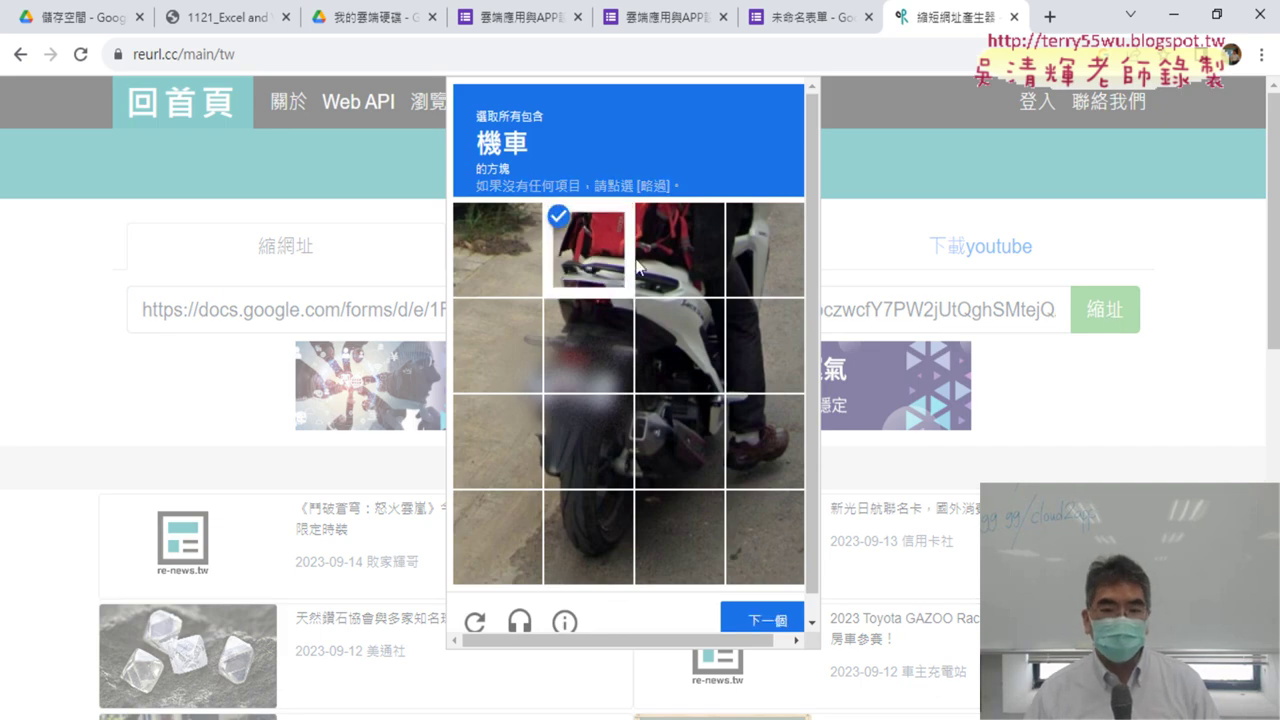
click(663, 268)
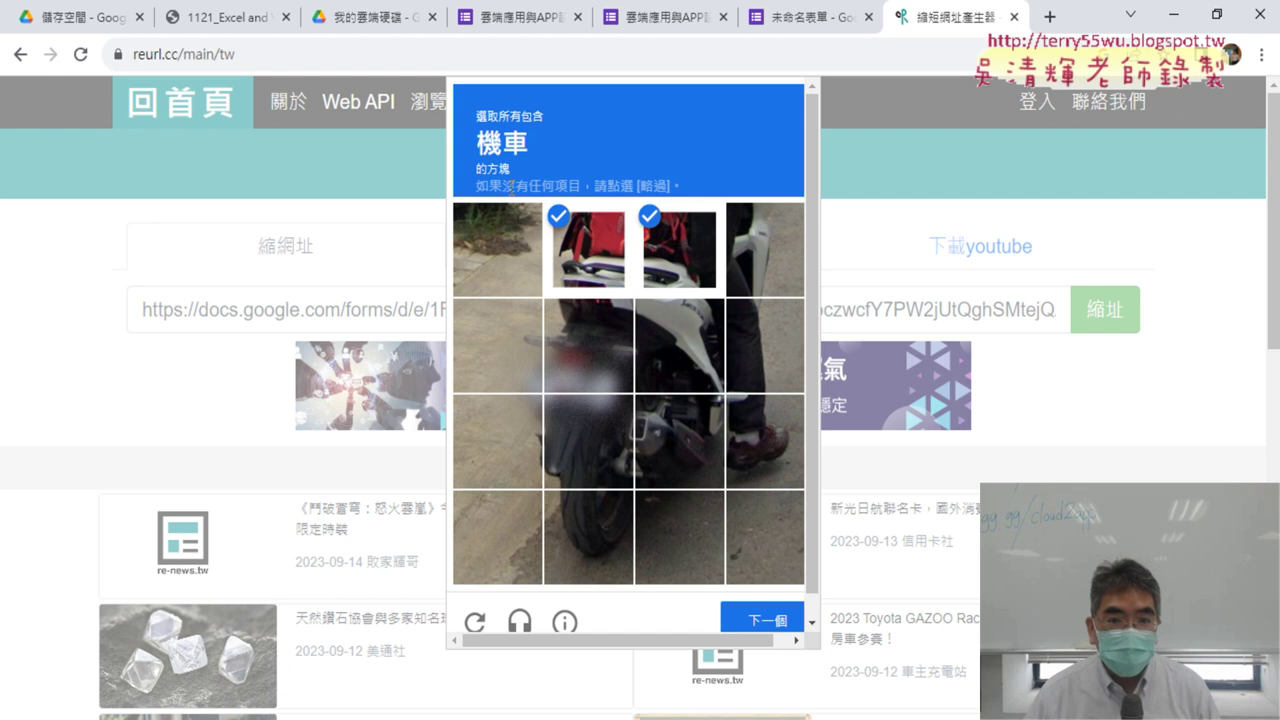
click(583, 350)
click(691, 364)
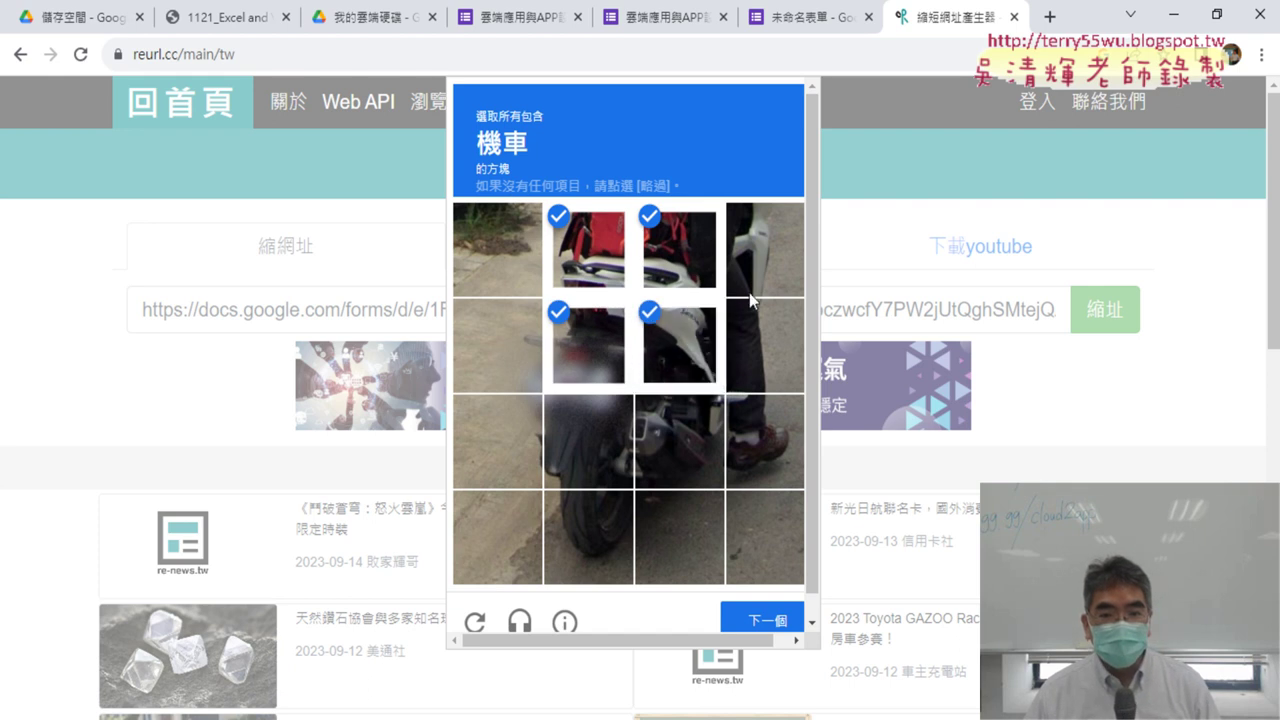
click(752, 292)
click(739, 360)
click(762, 440)
click(680, 442)
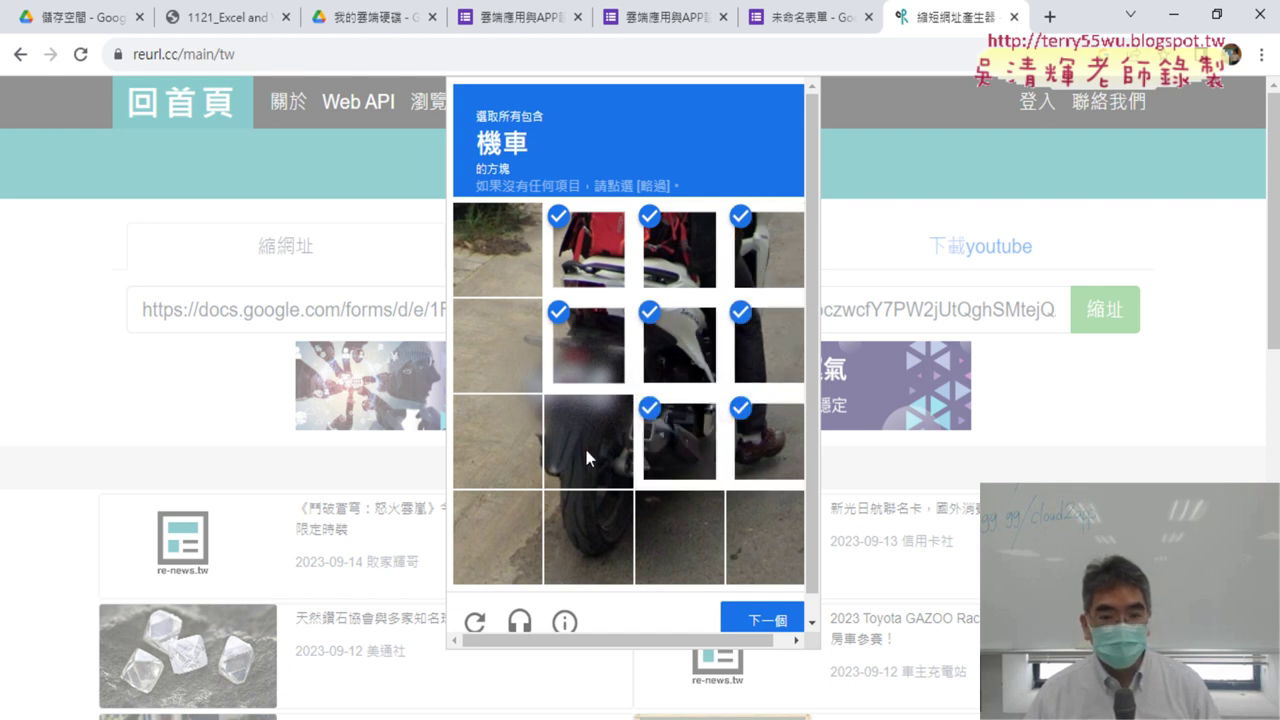
click(584, 445)
click(585, 527)
click(529, 447)
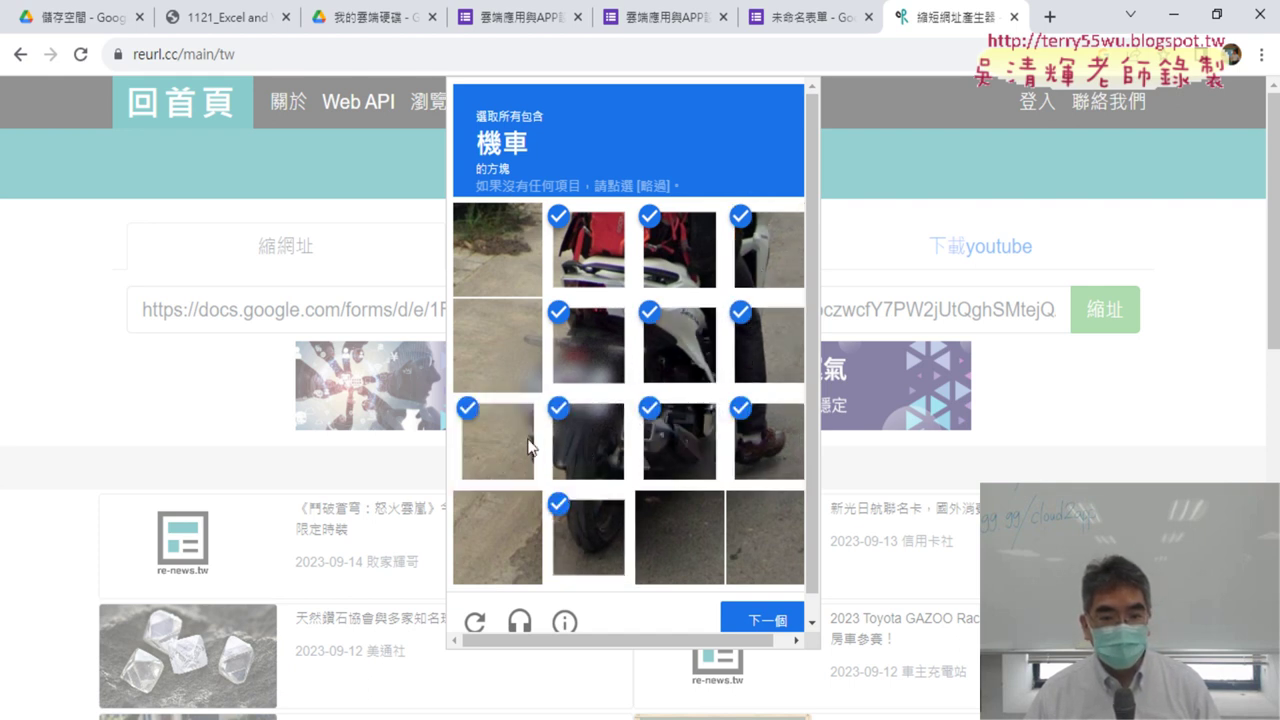
click(523, 363)
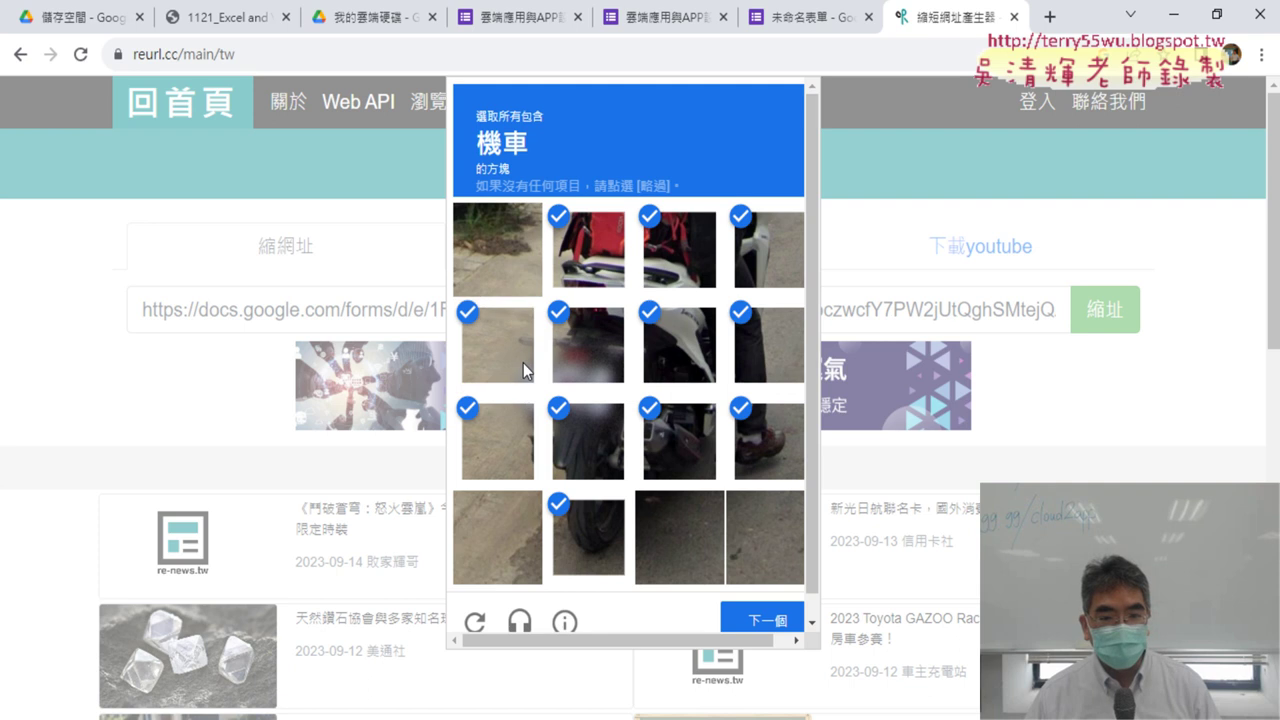
click(765, 622)
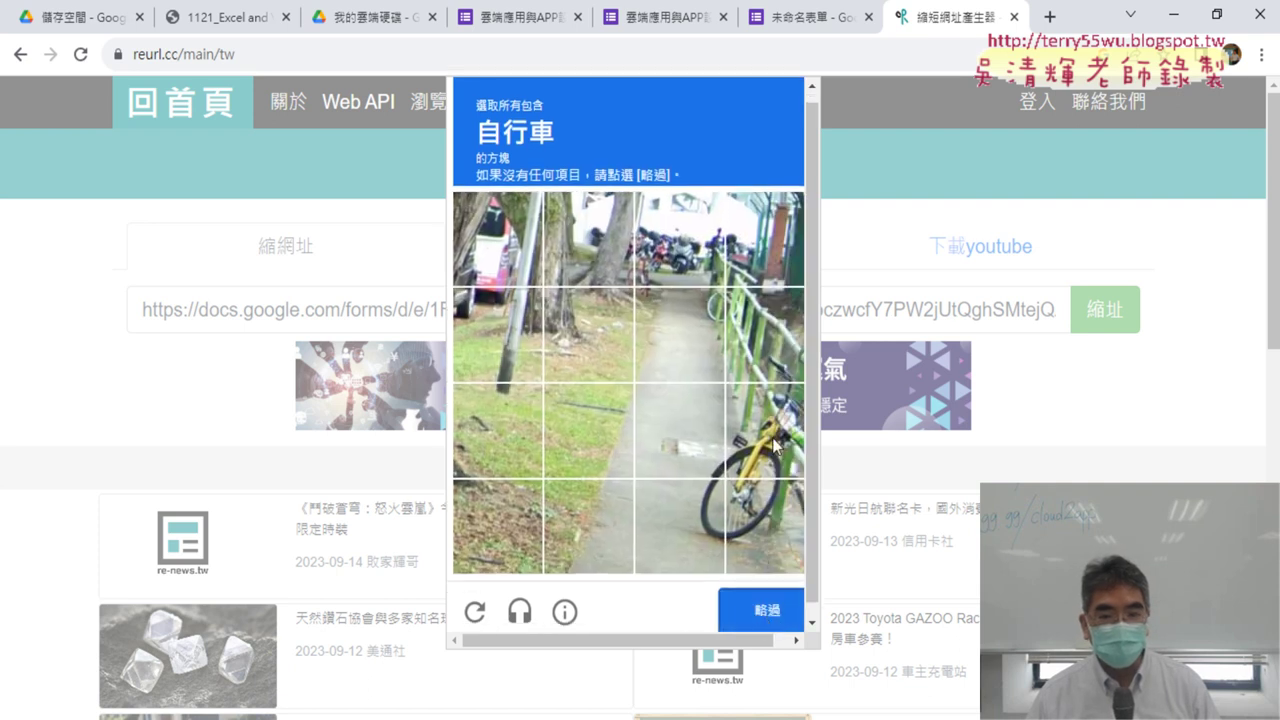
- Submit the bicycle captcha tiles, then go back to the Google results for 縮網址
click(776, 444)
click(769, 529)
click(691, 532)
click(696, 440)
click(785, 370)
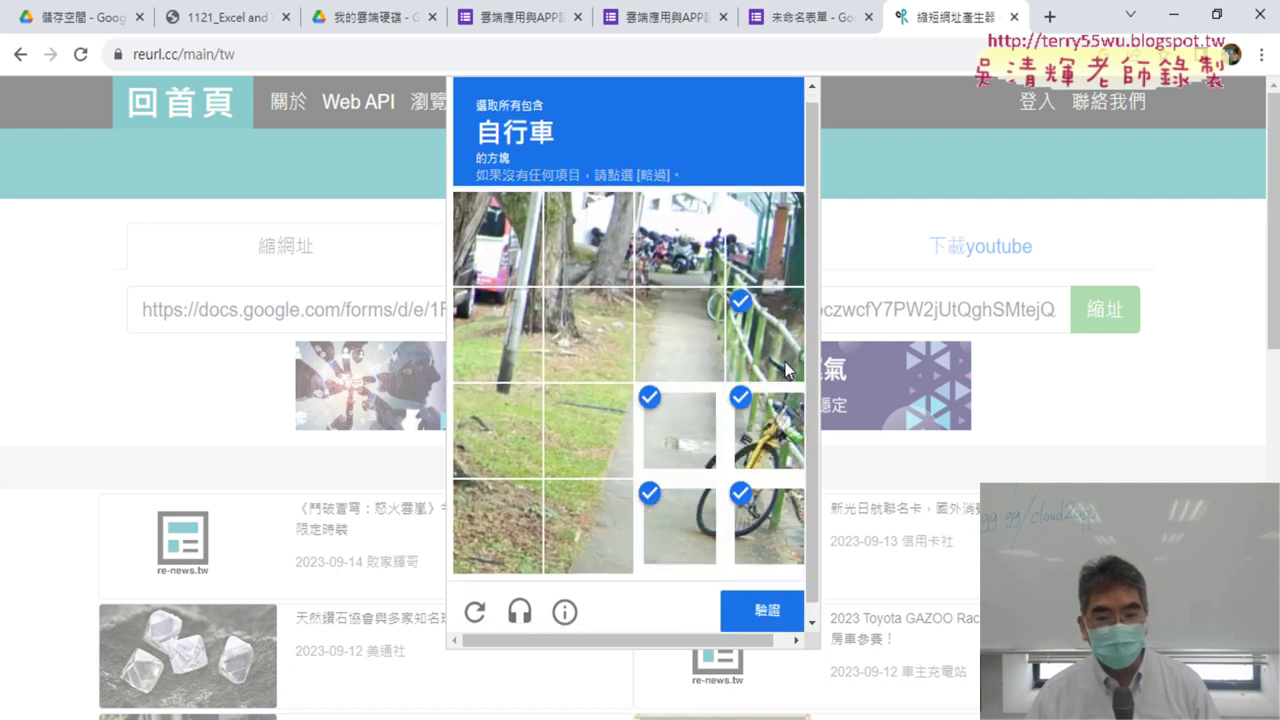
click(758, 610)
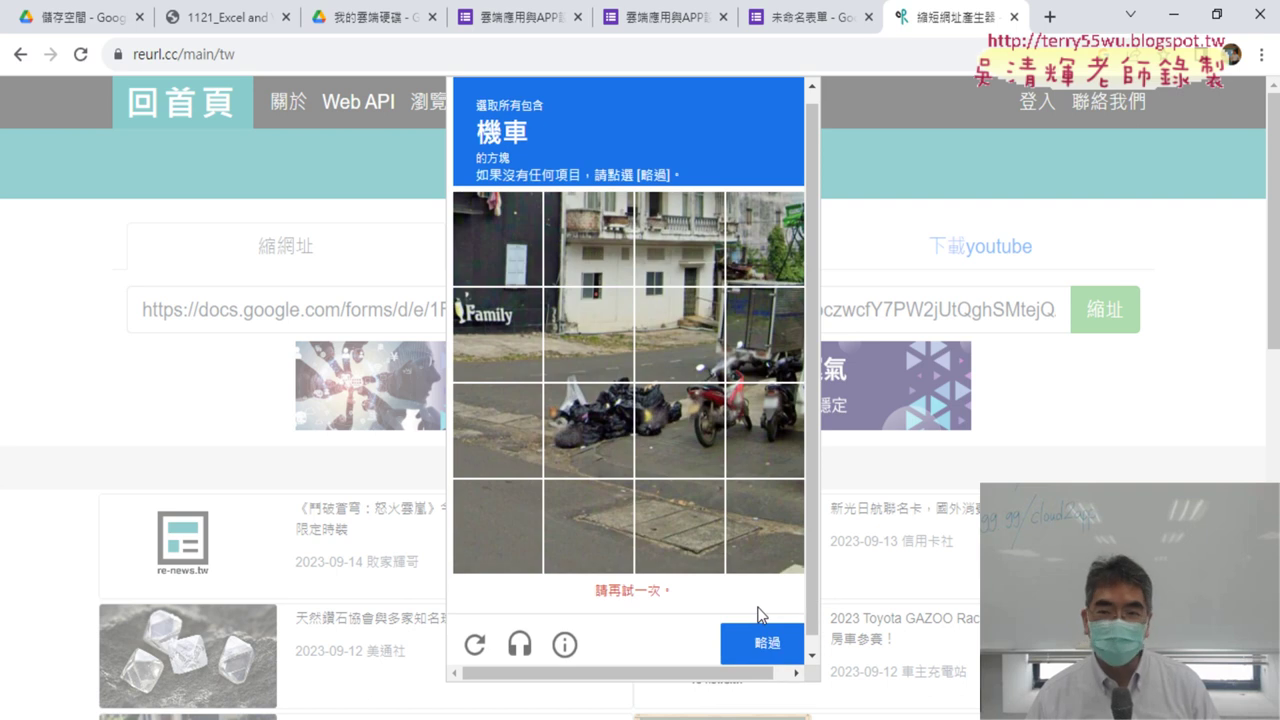
click(21, 57)
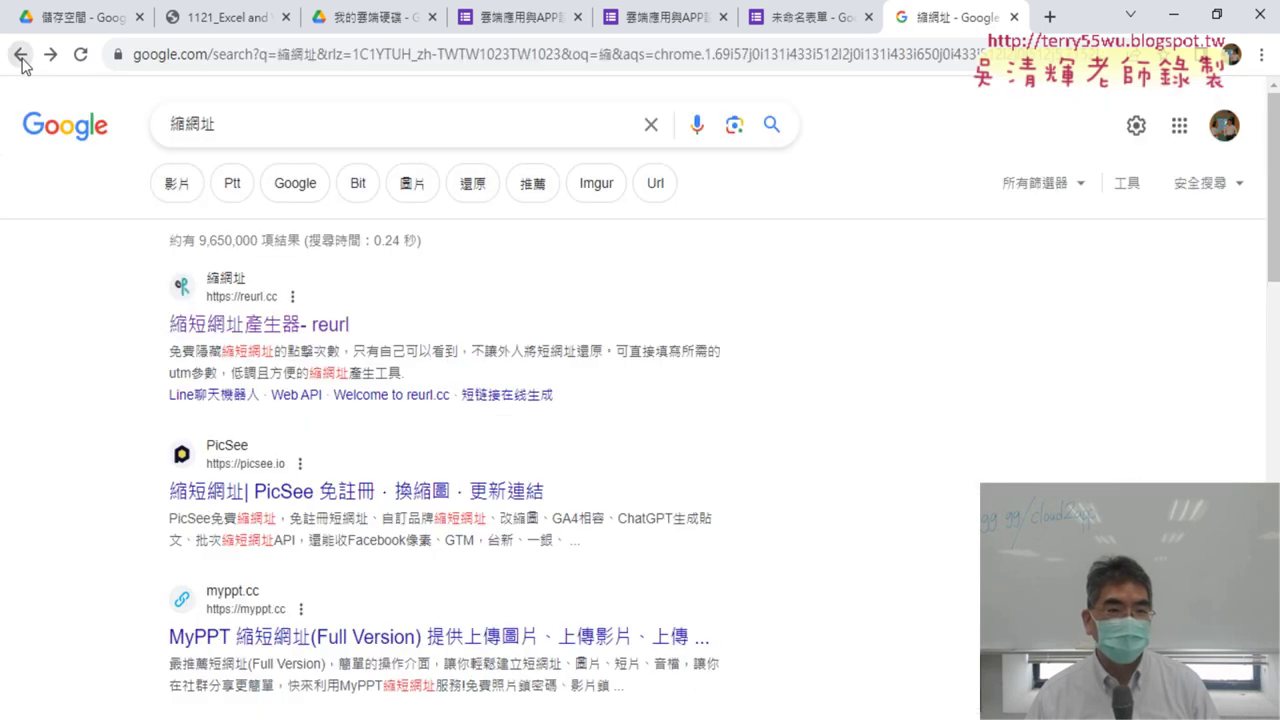
scroll(66, 360, down, 1)
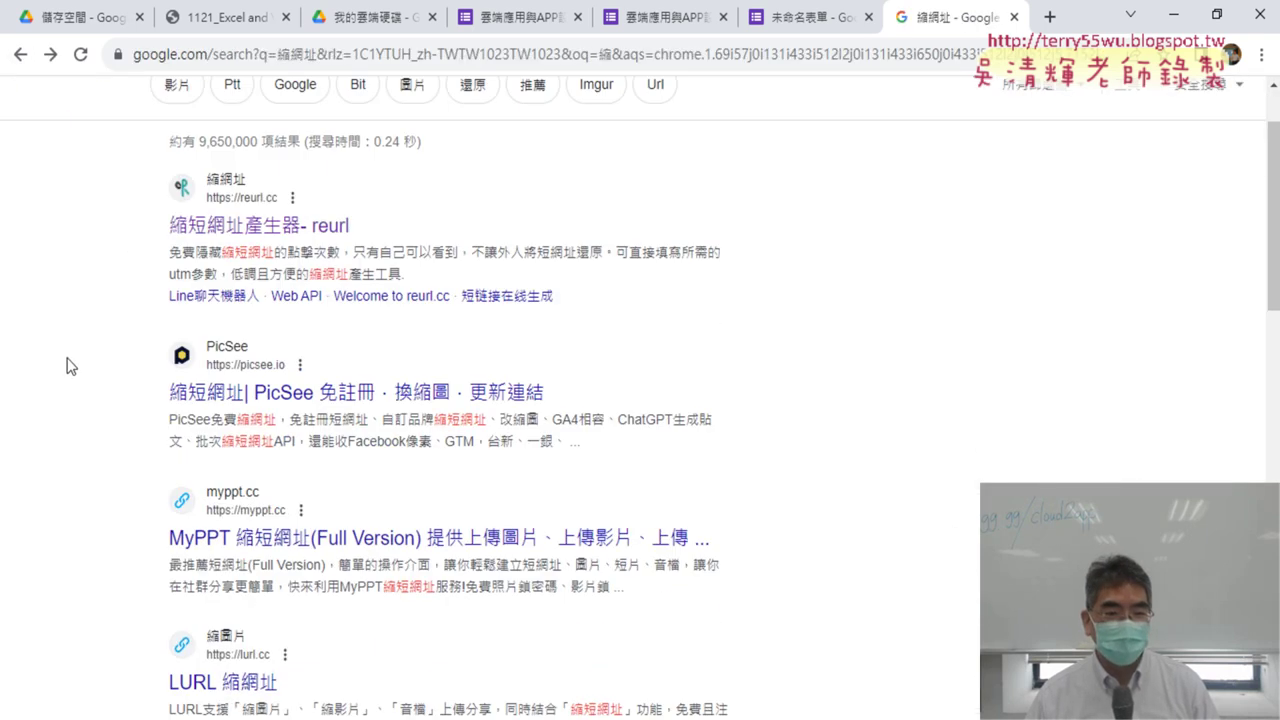
- Paste the form link into PicSee and shorten it to pse.is/555p2g
click(295, 400)
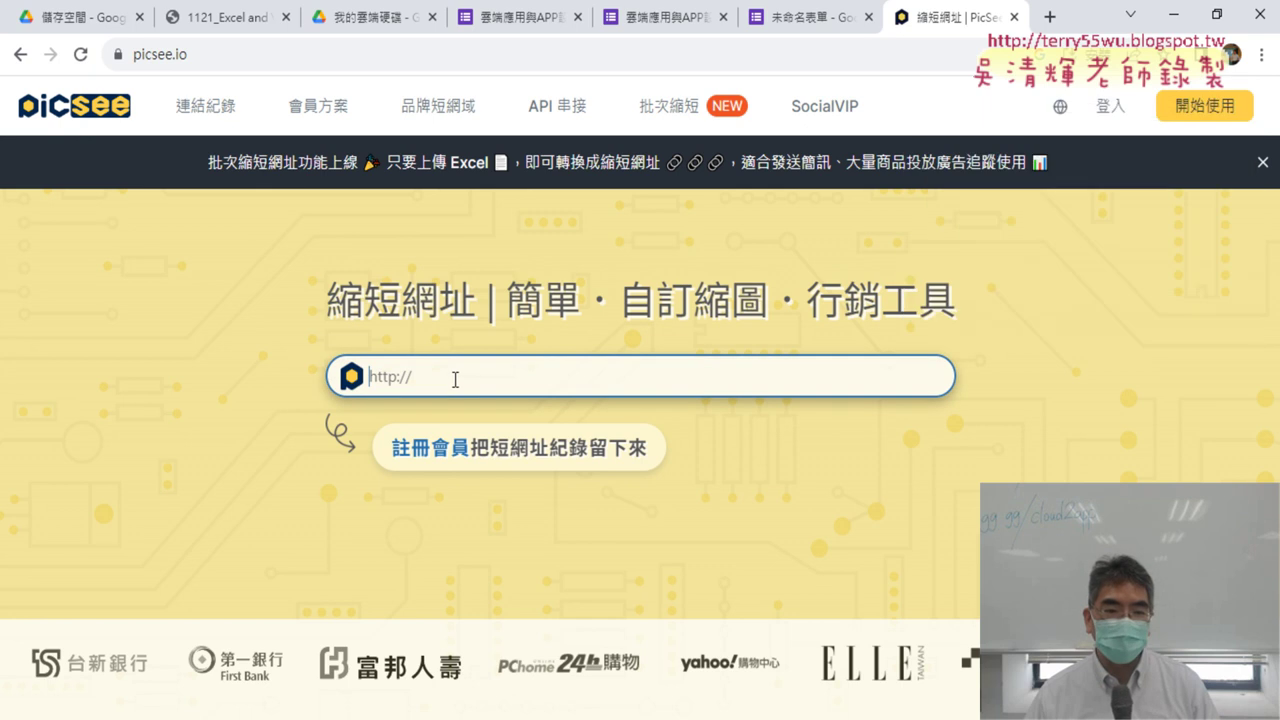
right_click(452, 378)
click(468, 532)
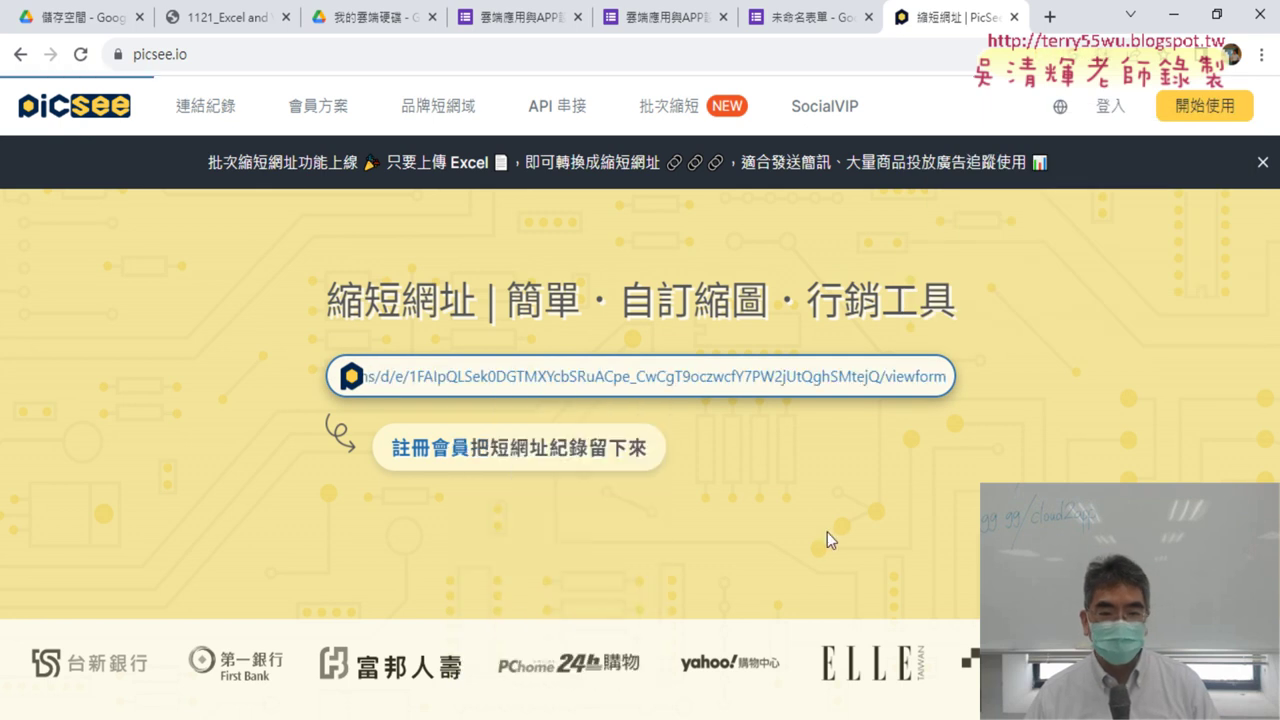
key(Return)
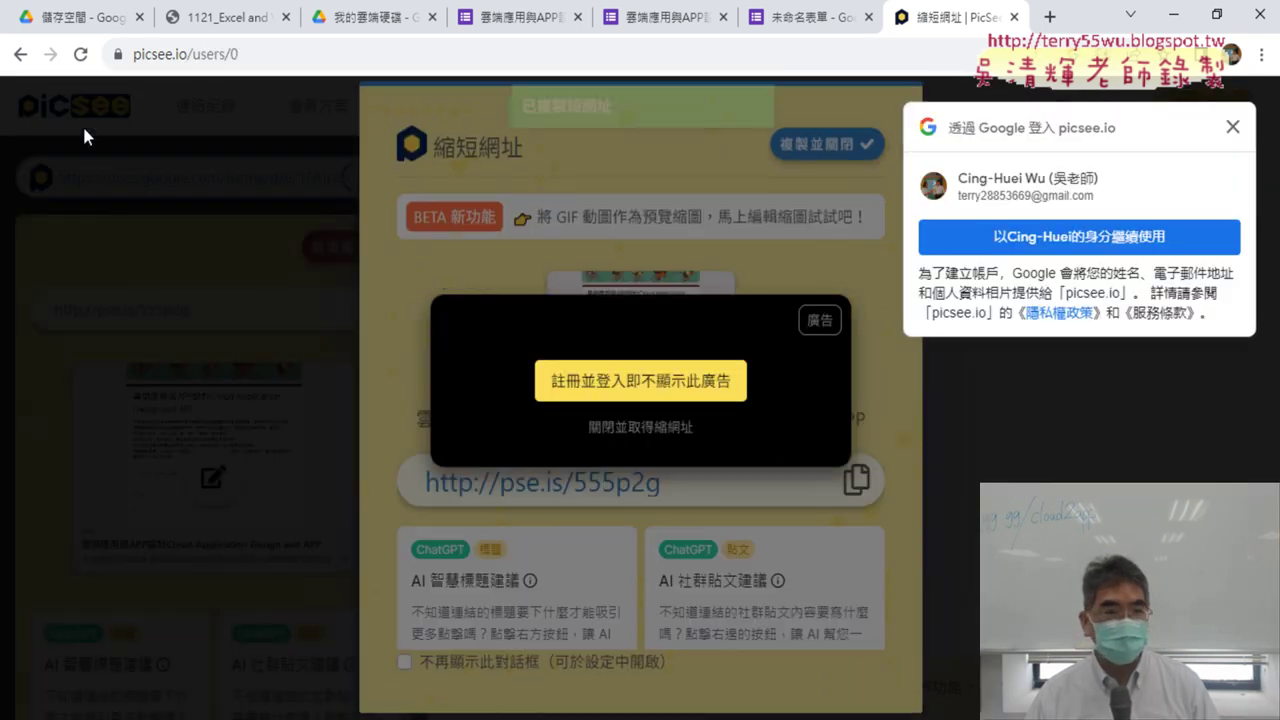
- Return to the search results and open the MyPPT shortener at myppt.cc
key(alt+Left)
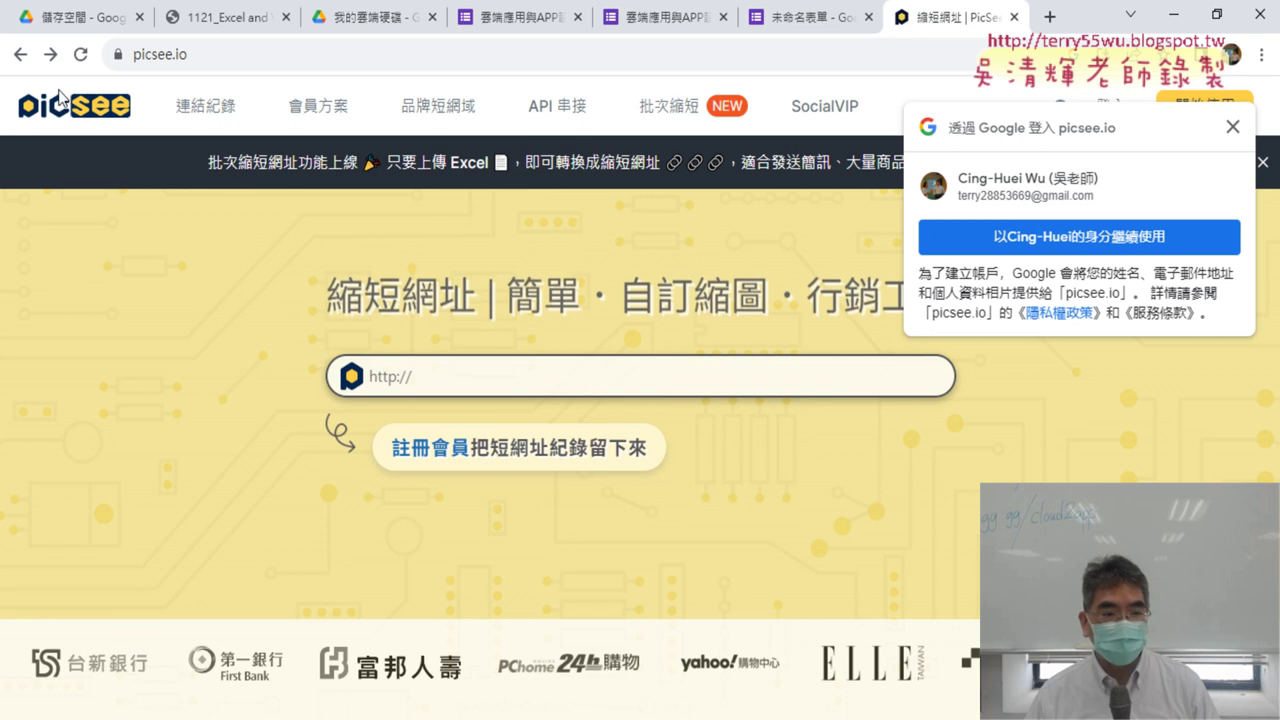
click(20, 54)
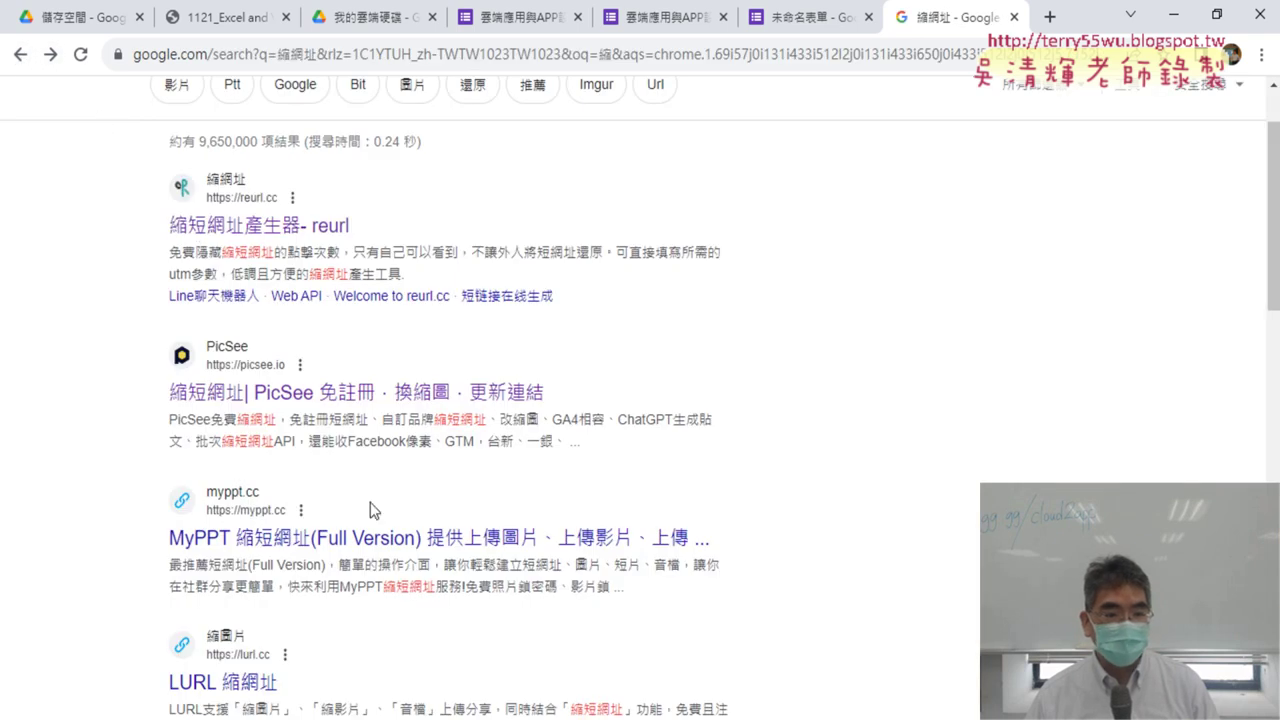
click(400, 538)
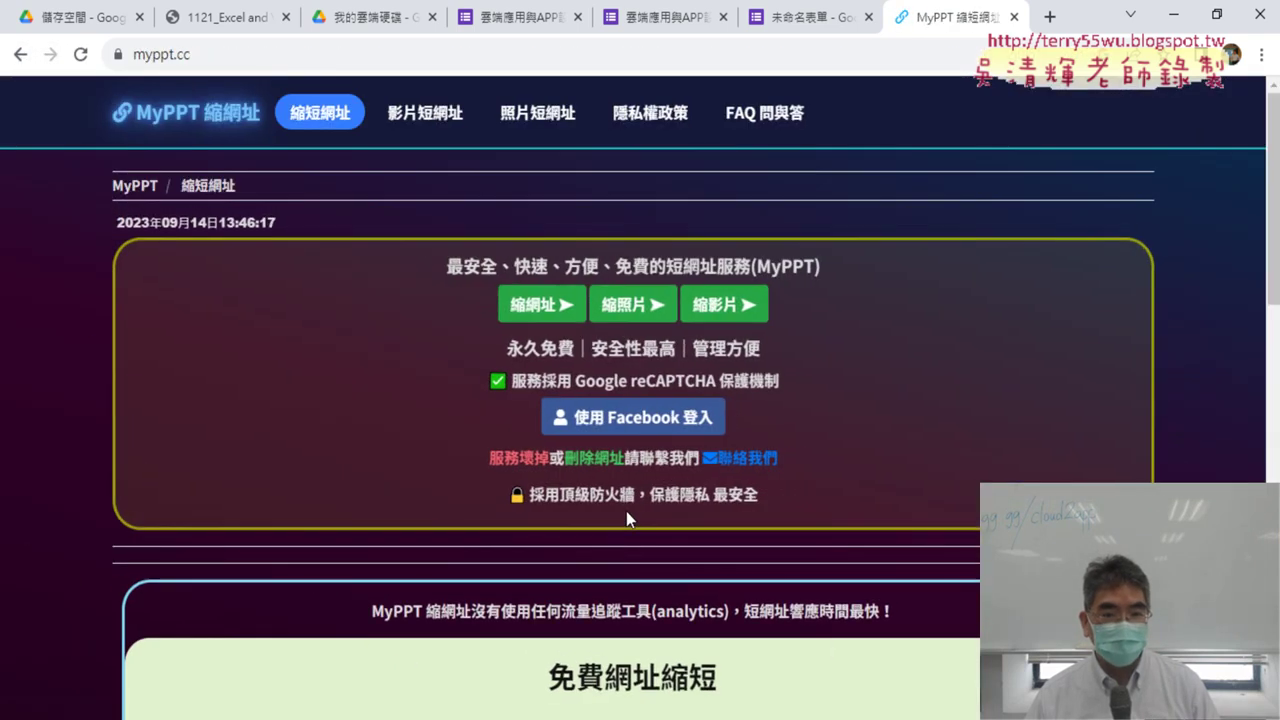
- Paste the form link into MyPPT's field, shorten it, and select the resulting myppt.cc/VTfA7U
click(574, 308)
click(575, 312)
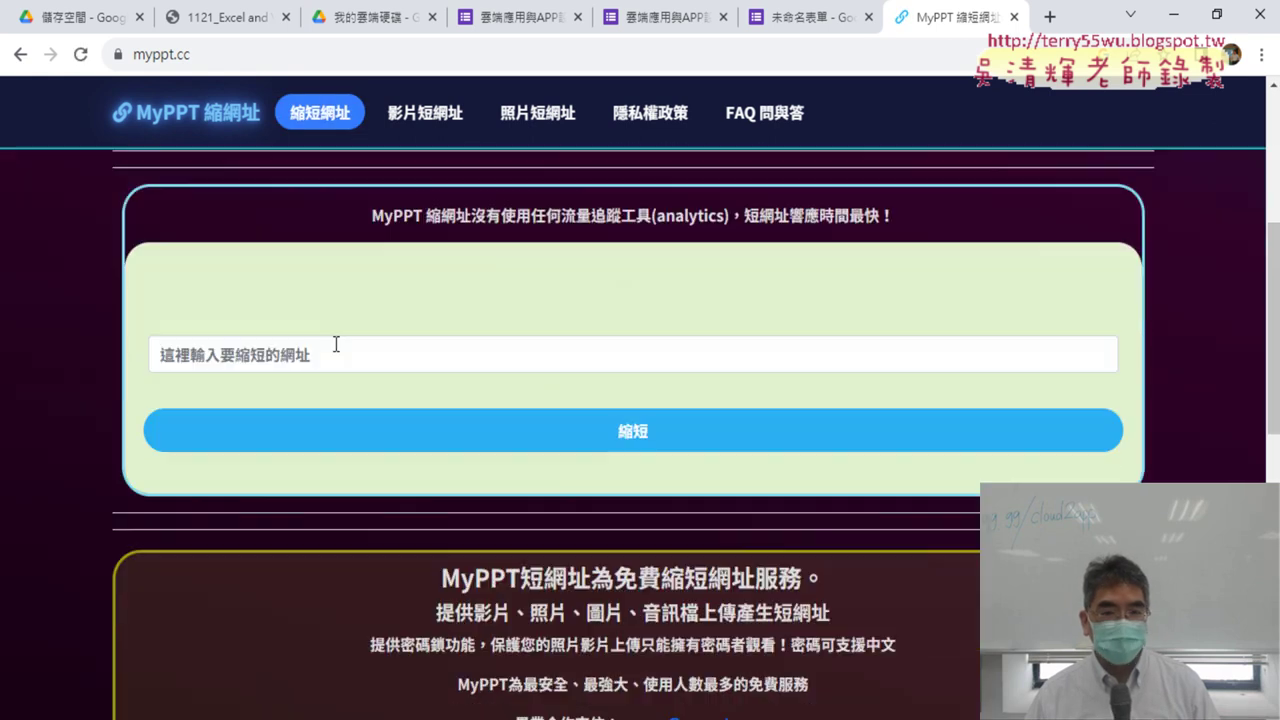
click(308, 358)
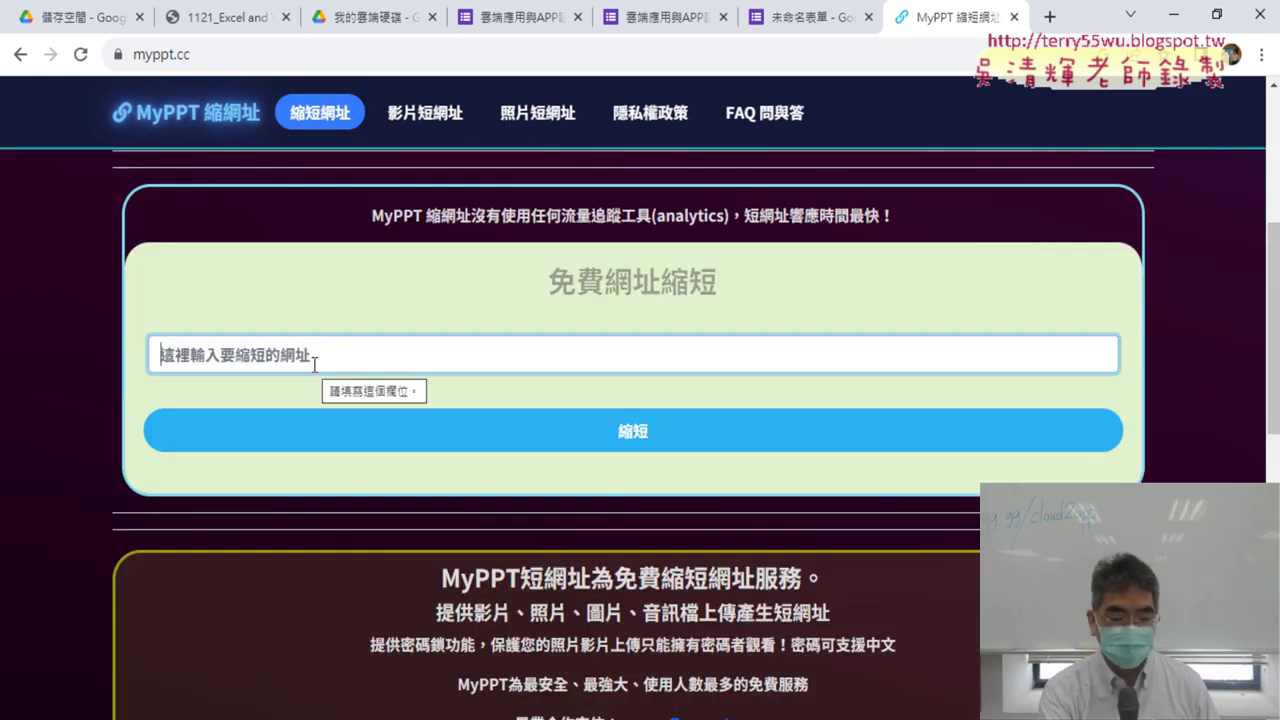
text(https://docs.google.com/forms/d/e/1FAIpQLSek0DGTMXYcbSRuACpe_CwCgT9oczwcfY7PW2jUtQghSMtejQ/viewform)
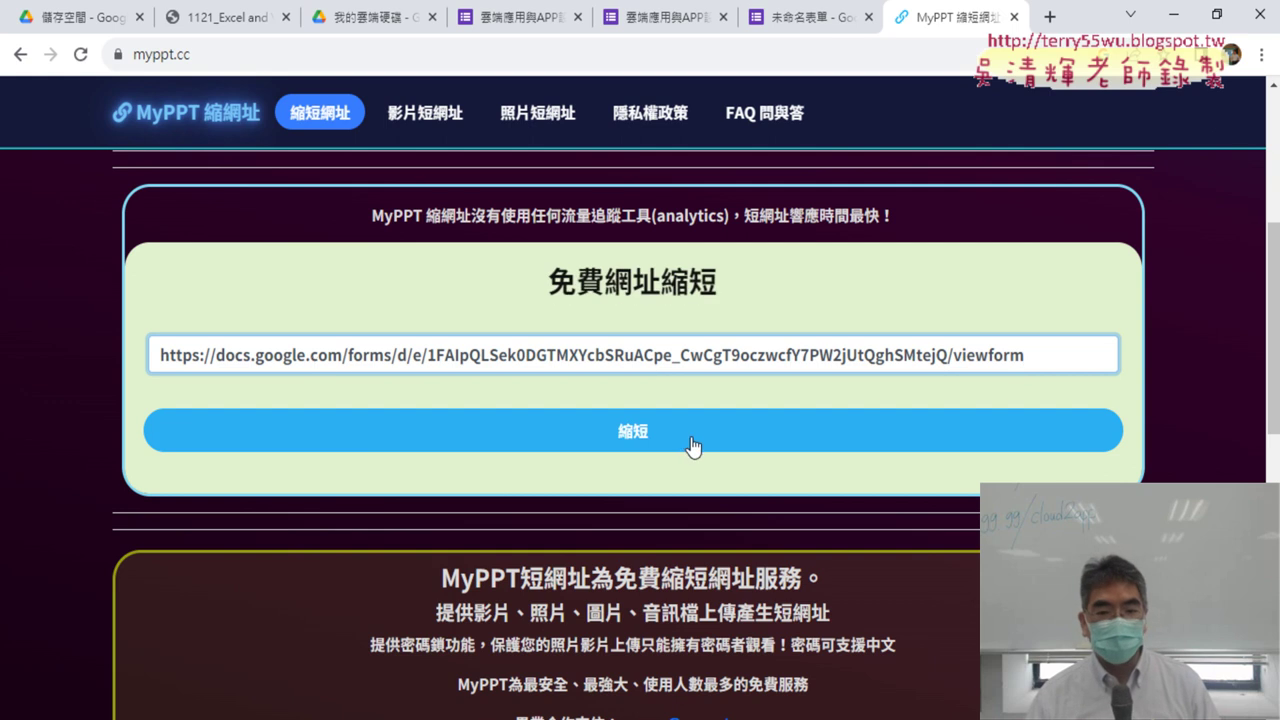
click(695, 441)
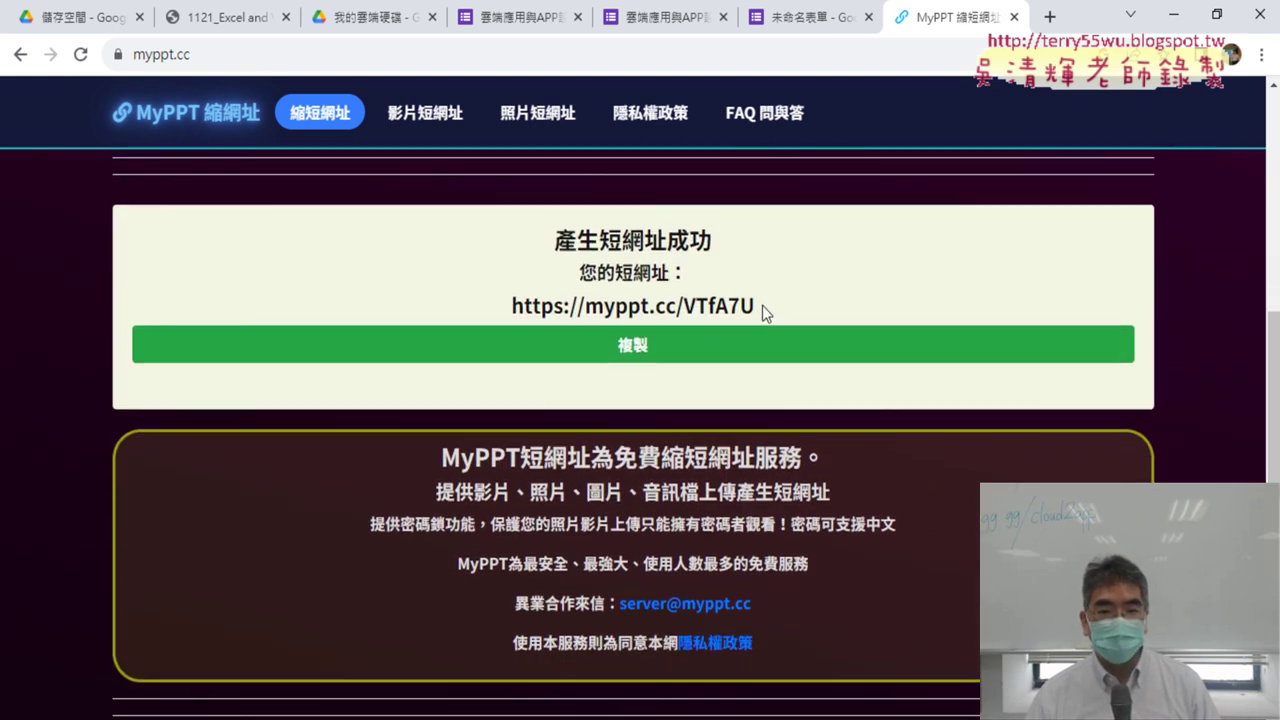
drag(757, 307, 591, 318)
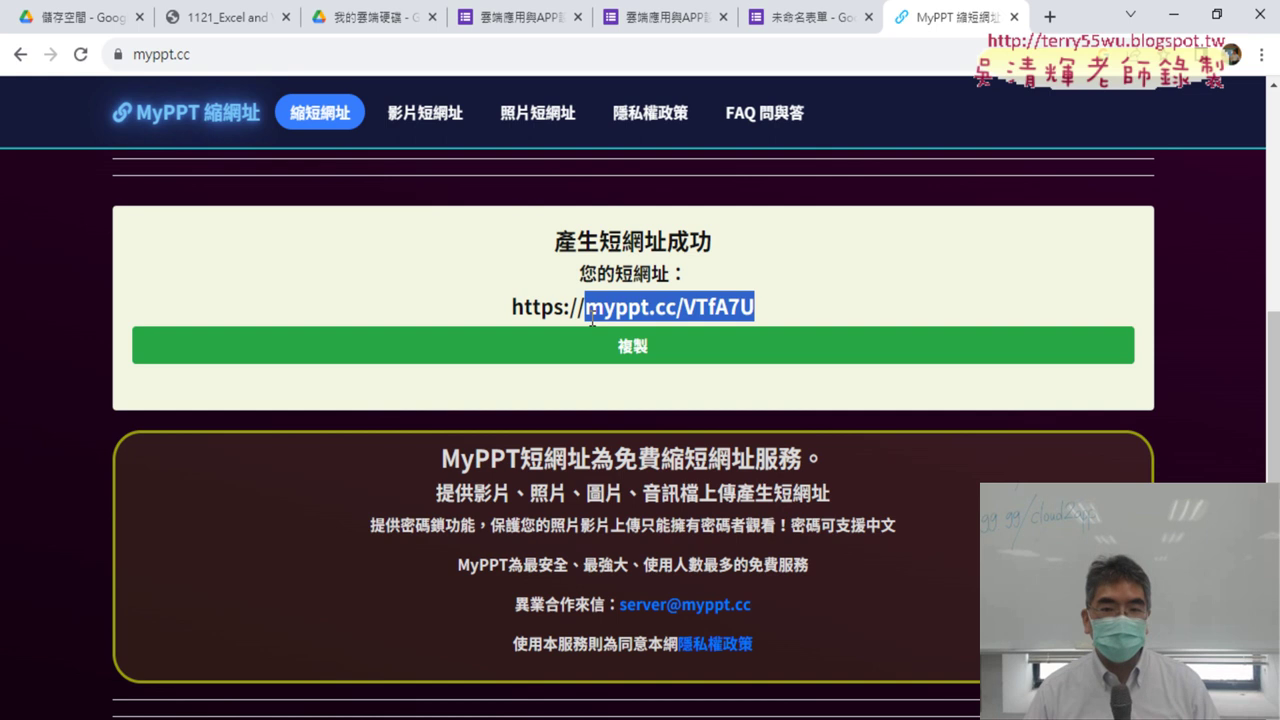
- Go to the gg.gg shortener site from the address bar
click(634, 54)
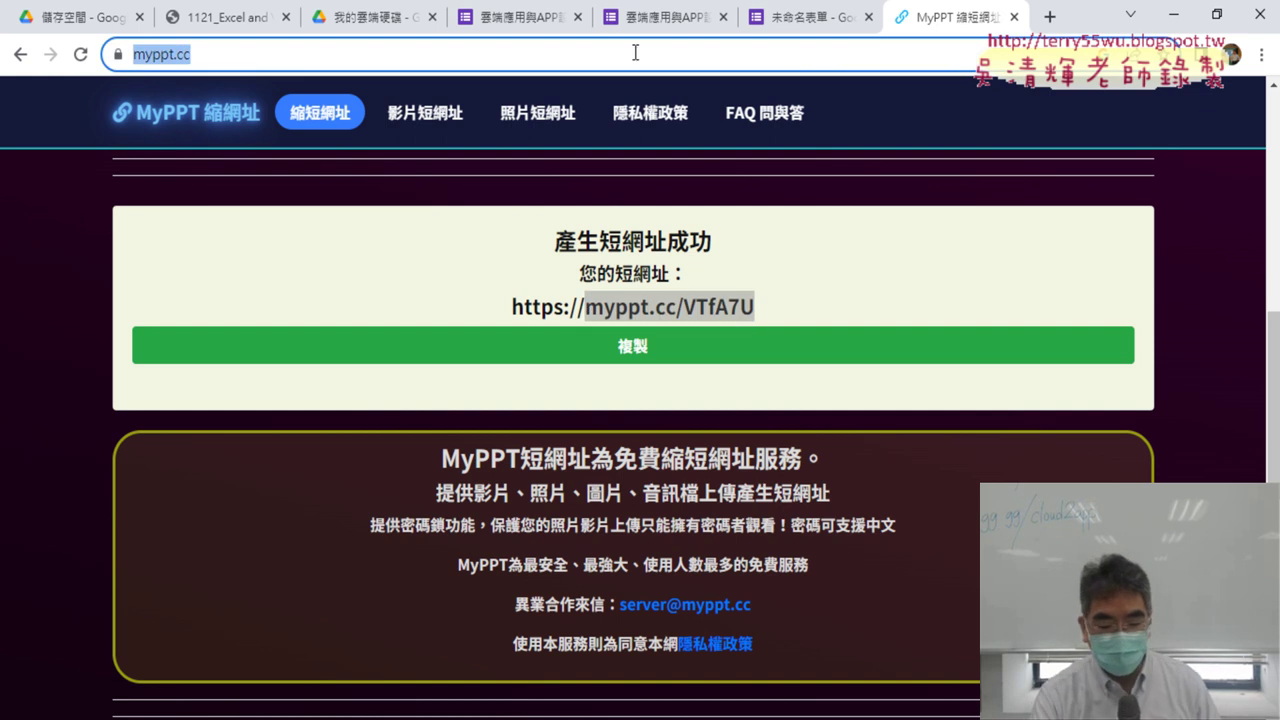
text(gg)
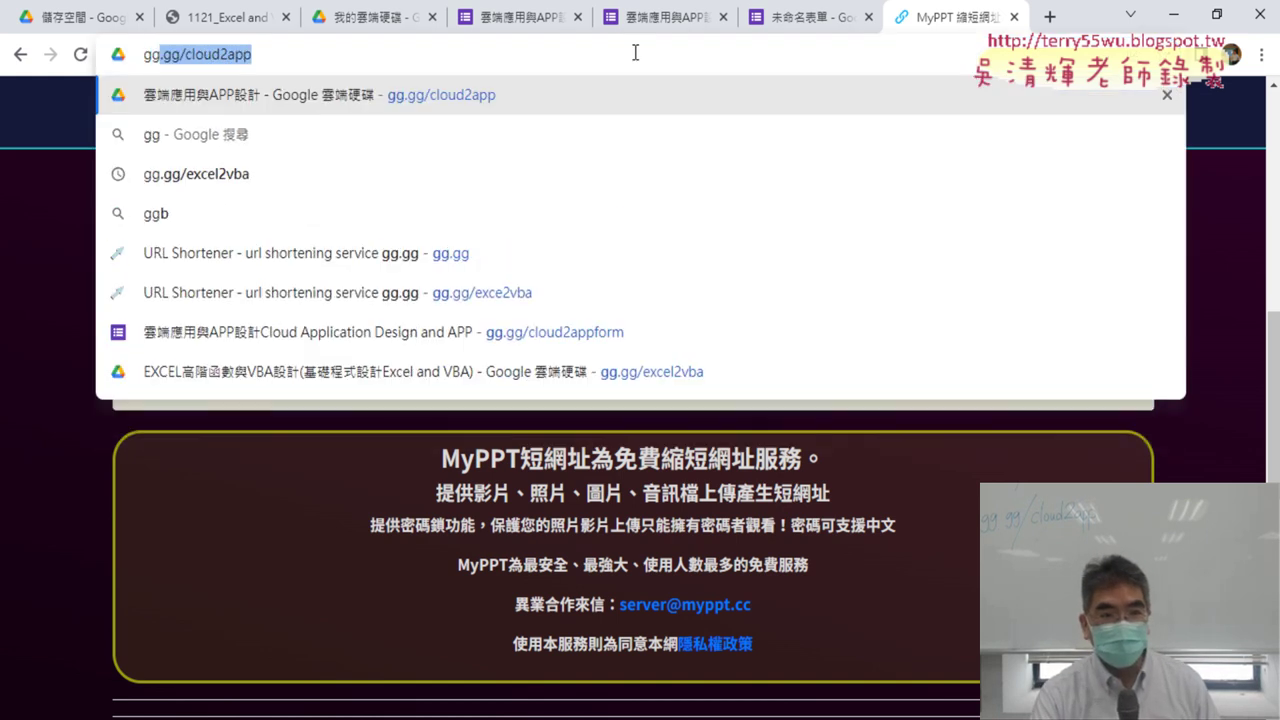
text(g)
key(BackSpace)
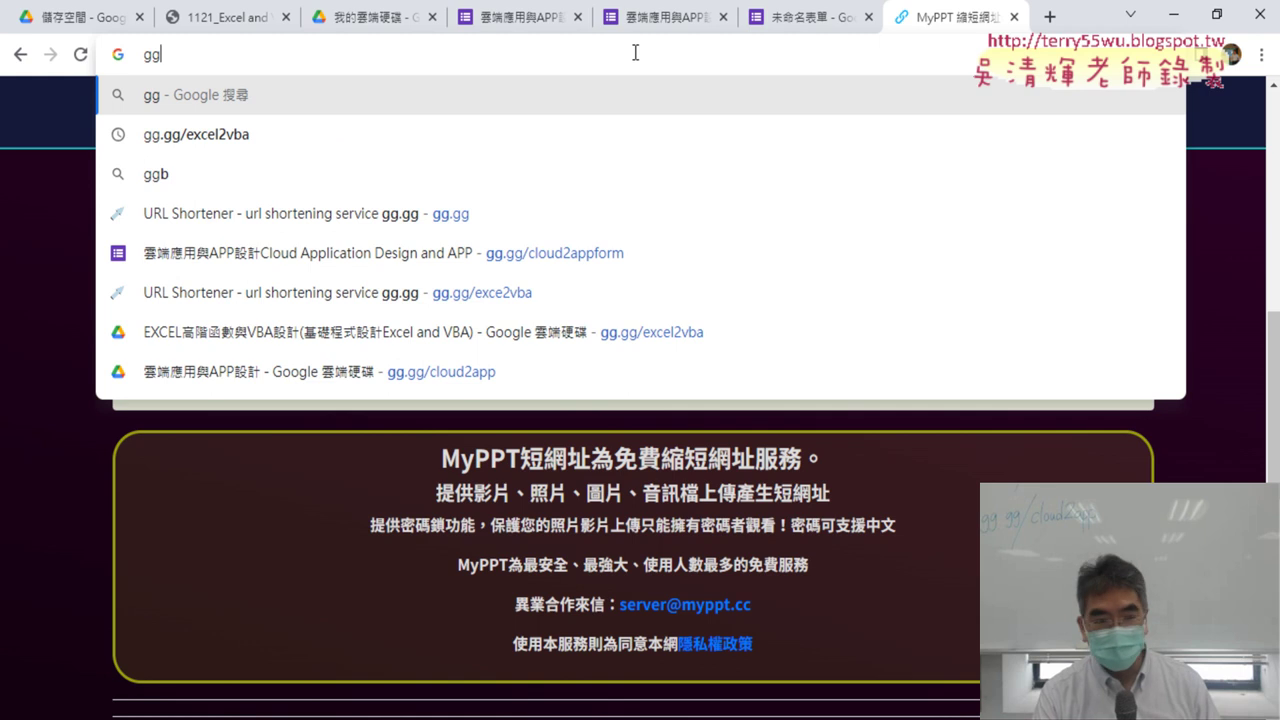
text(.)
key(Right)
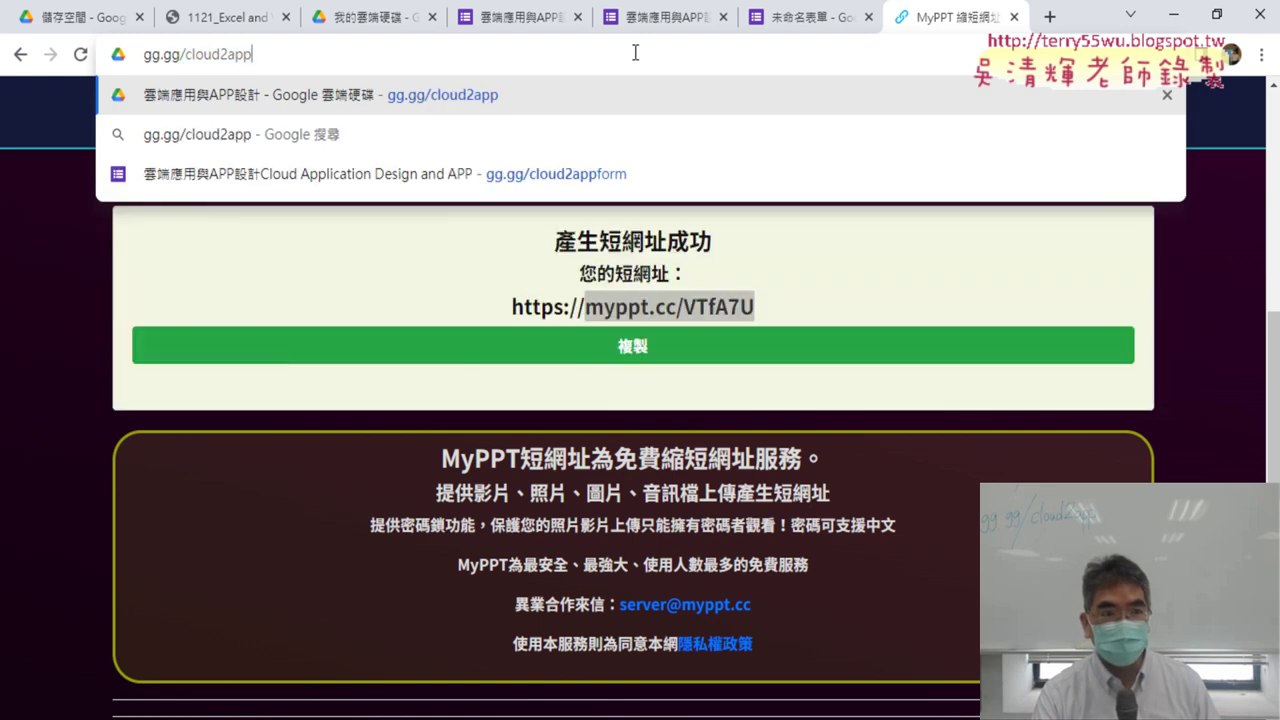
key(BackSpace)
key(BackSpace)
key(BackSpace)
key(BackSpace)
key(BackSpace)
key(BackSpace)
key(BackSpace)
key(BackSpace)
key(BackSpace)
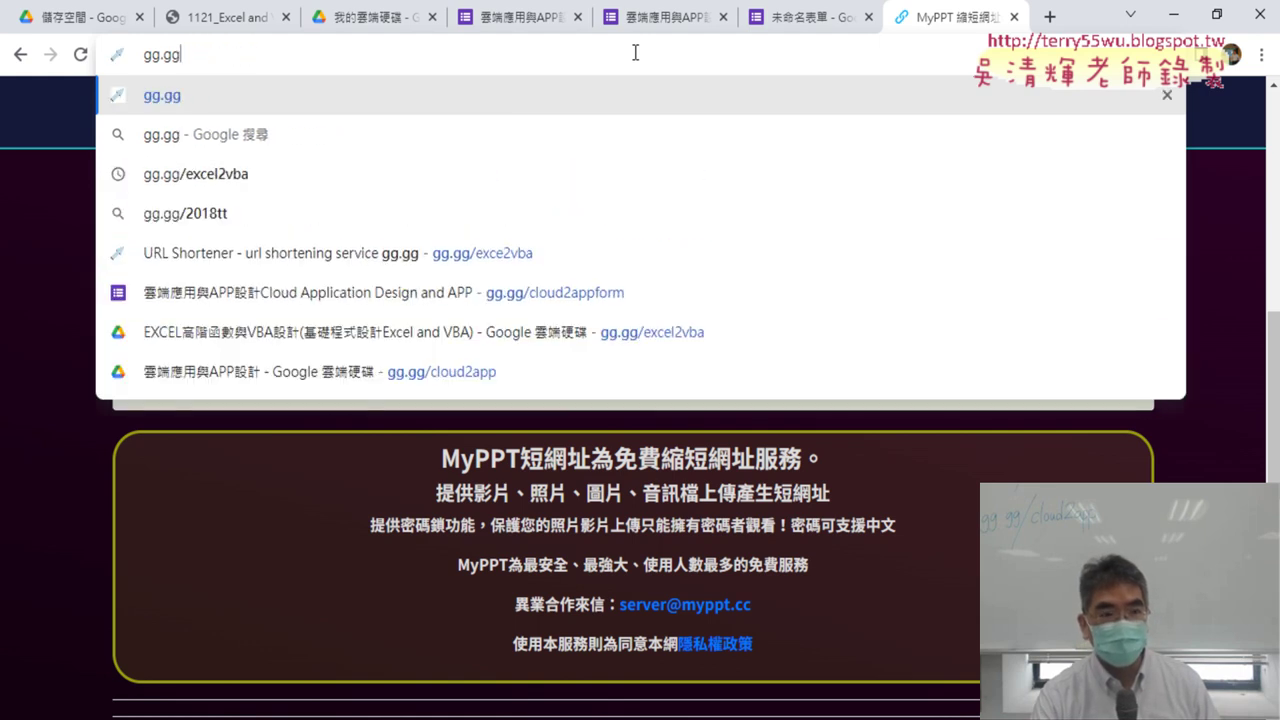
key(Return)
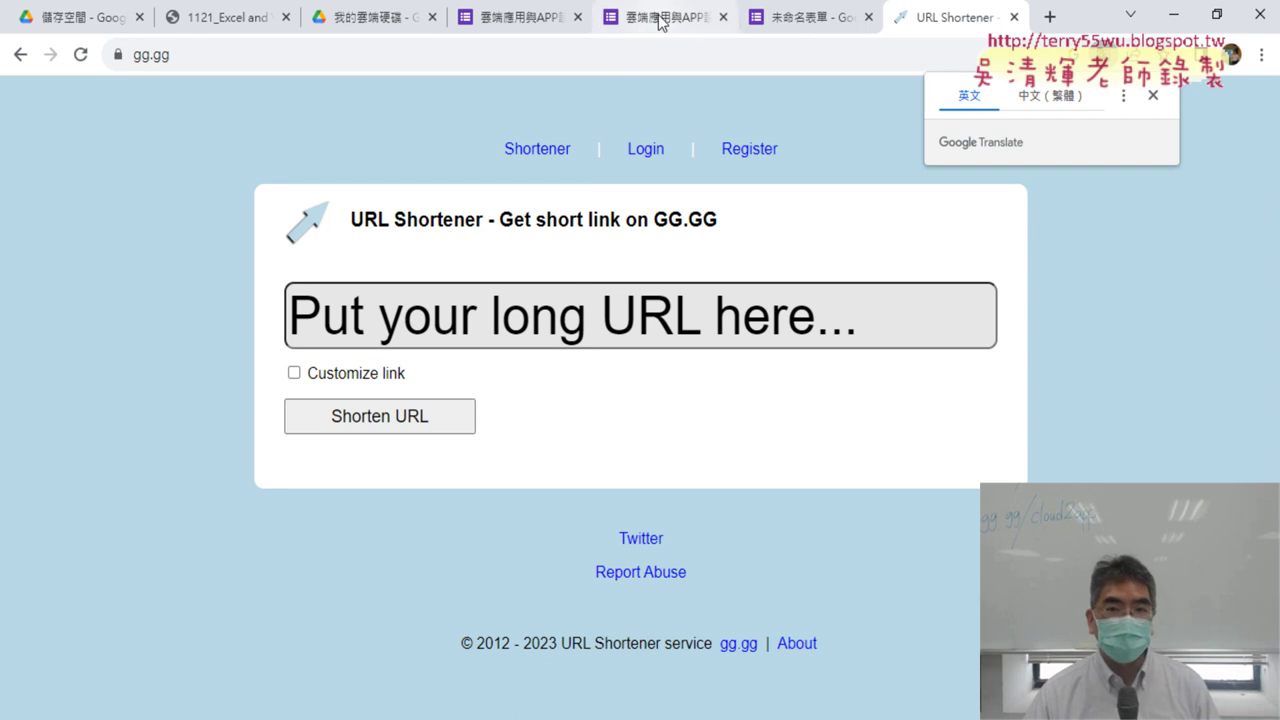
- Paste the Google Form link into gg.gg's long URL box and shorten it to gg.gg/16nqd1
click(659, 23)
key(ctrl+Tab)
key(ctrl+Tab)
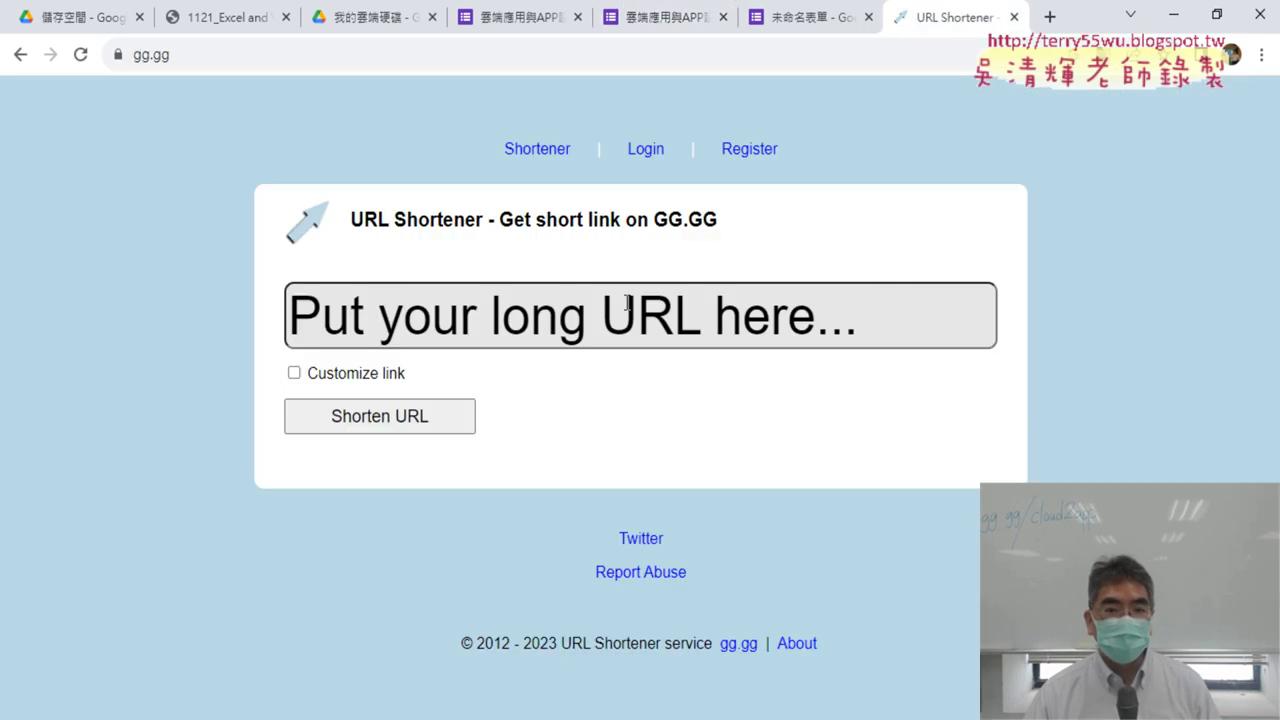
click(569, 309)
right_click(569, 309)
click(640, 461)
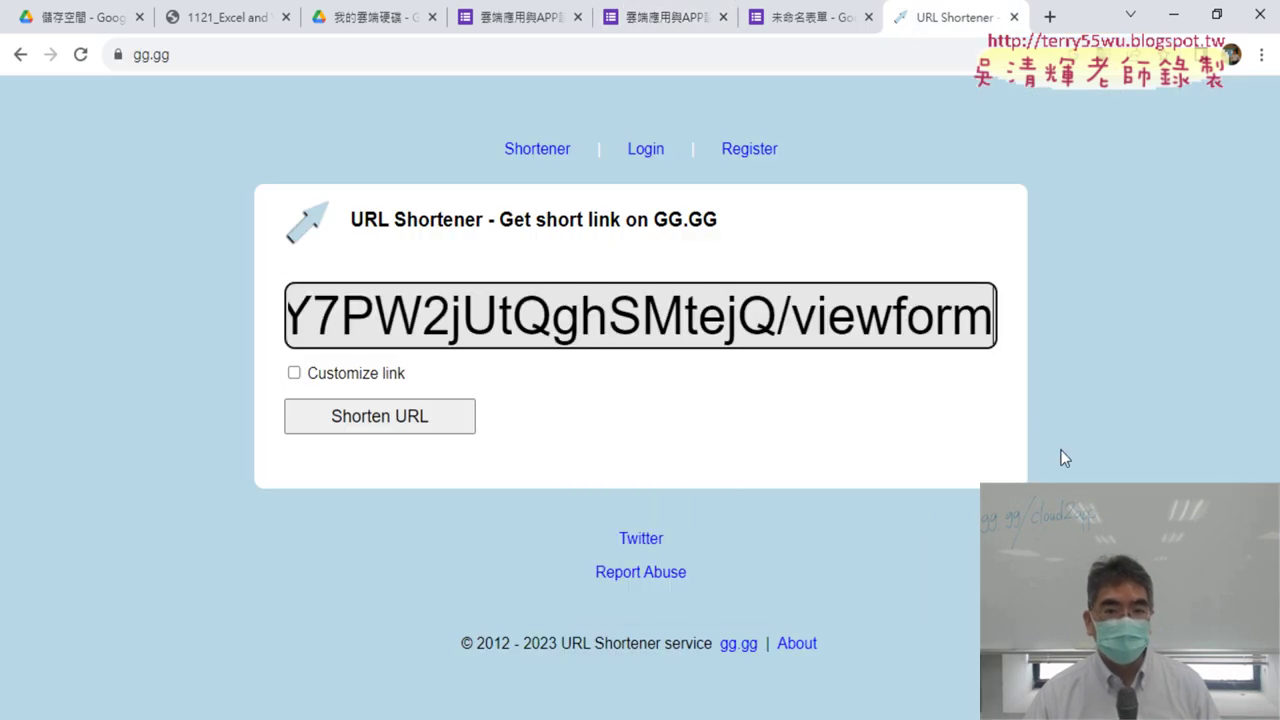
click(427, 423)
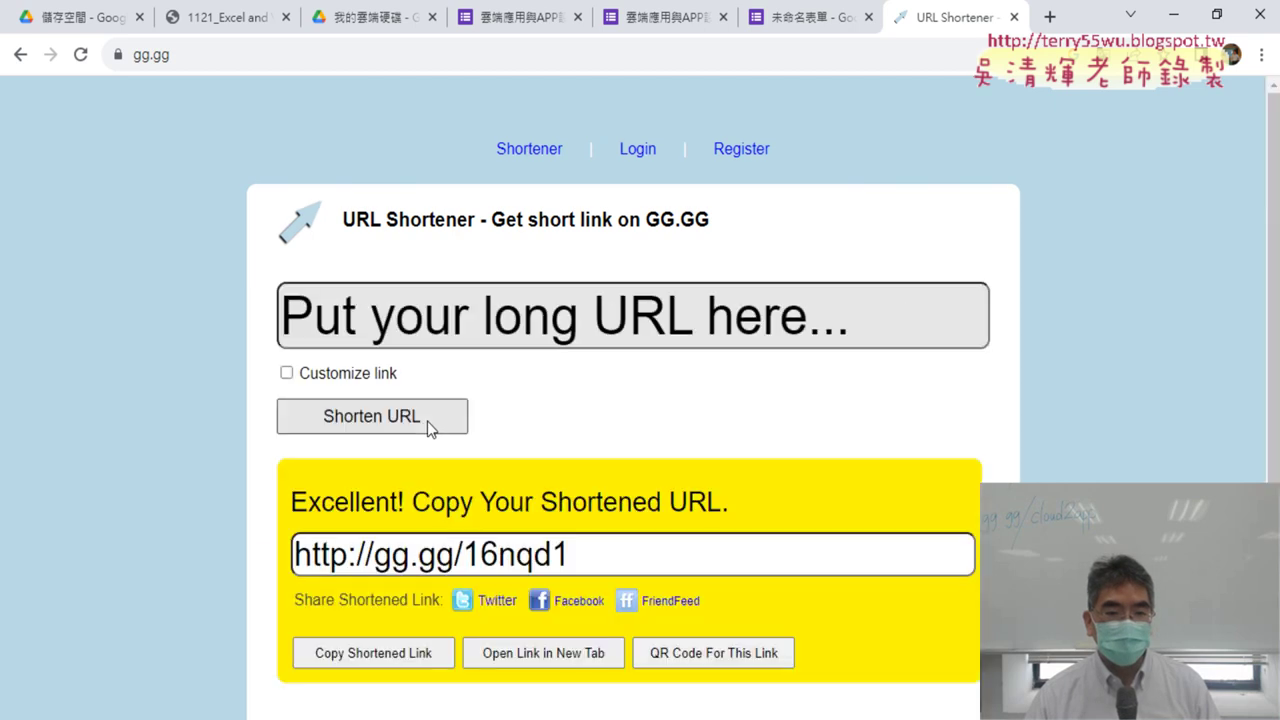
drag(572, 560, 376, 556)
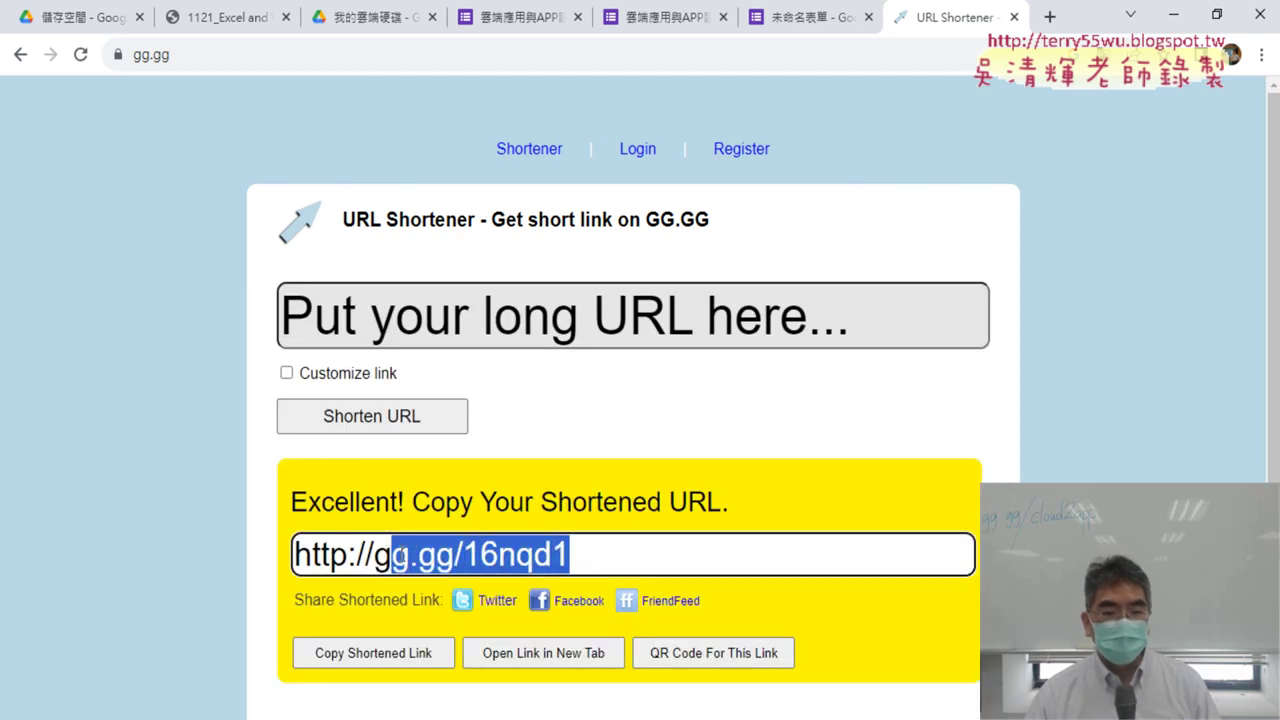
scroll(990, 444, down, 2)
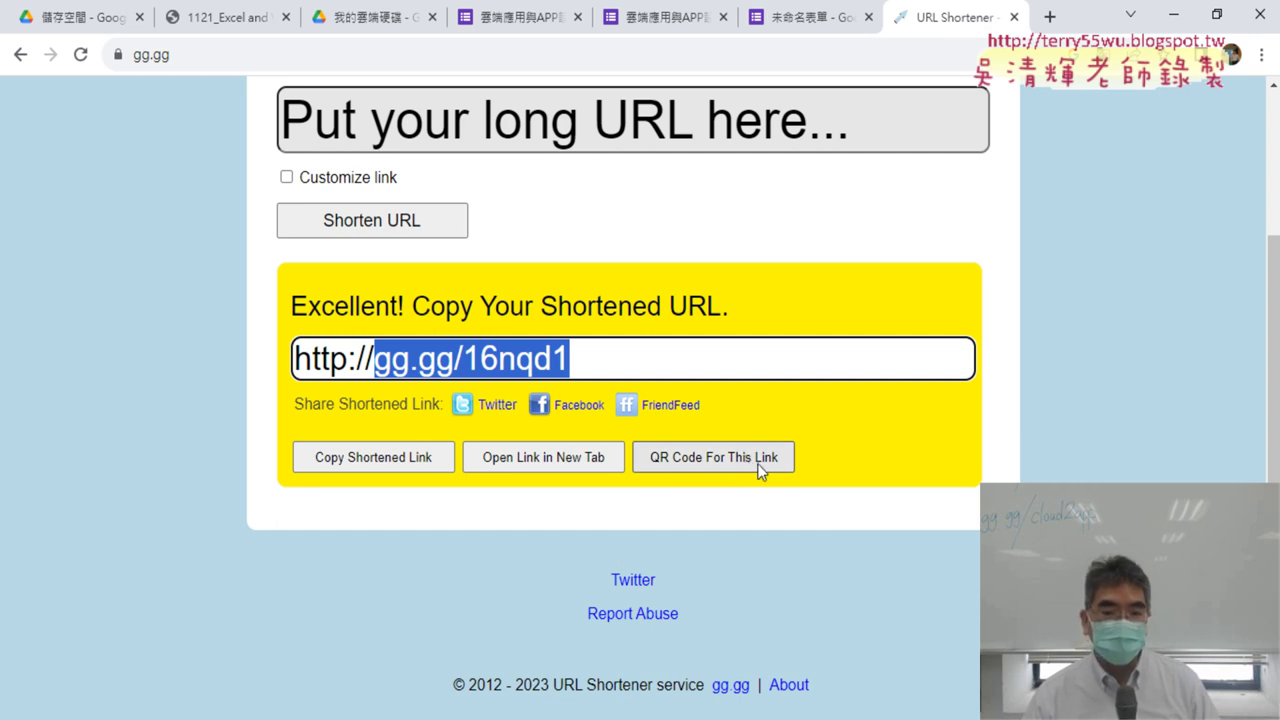
click(760, 463)
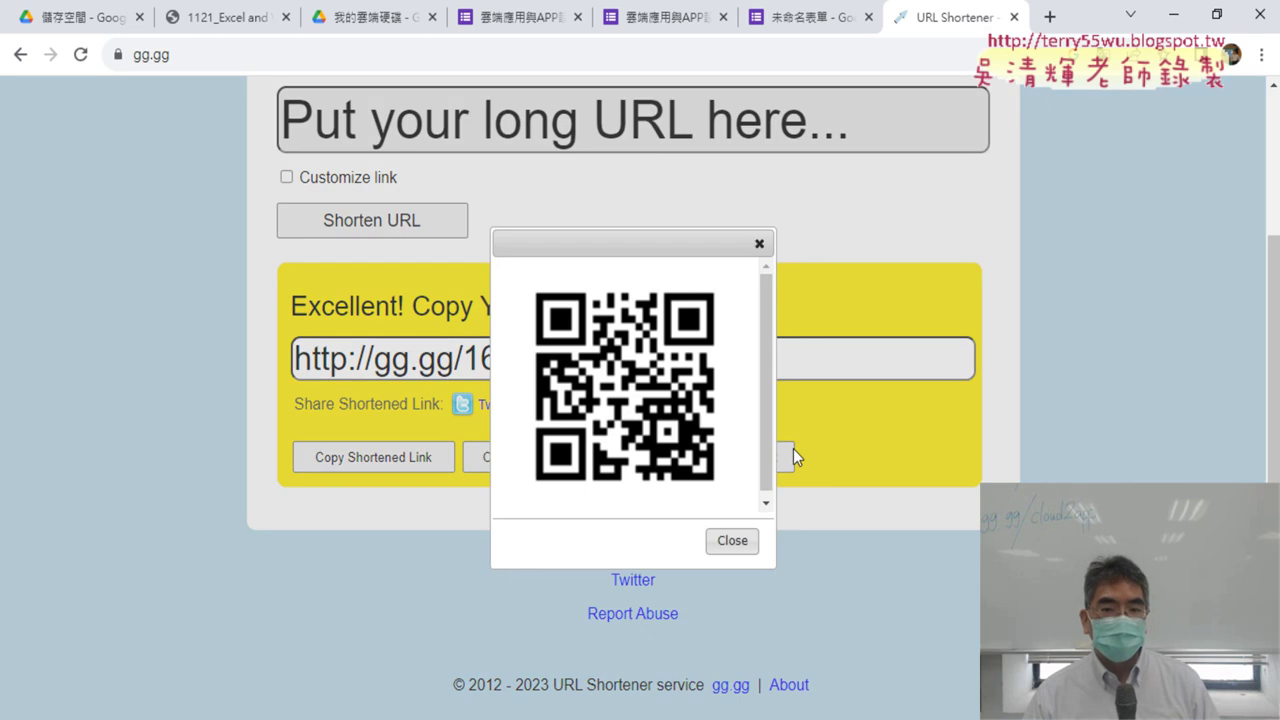
right_click(603, 333)
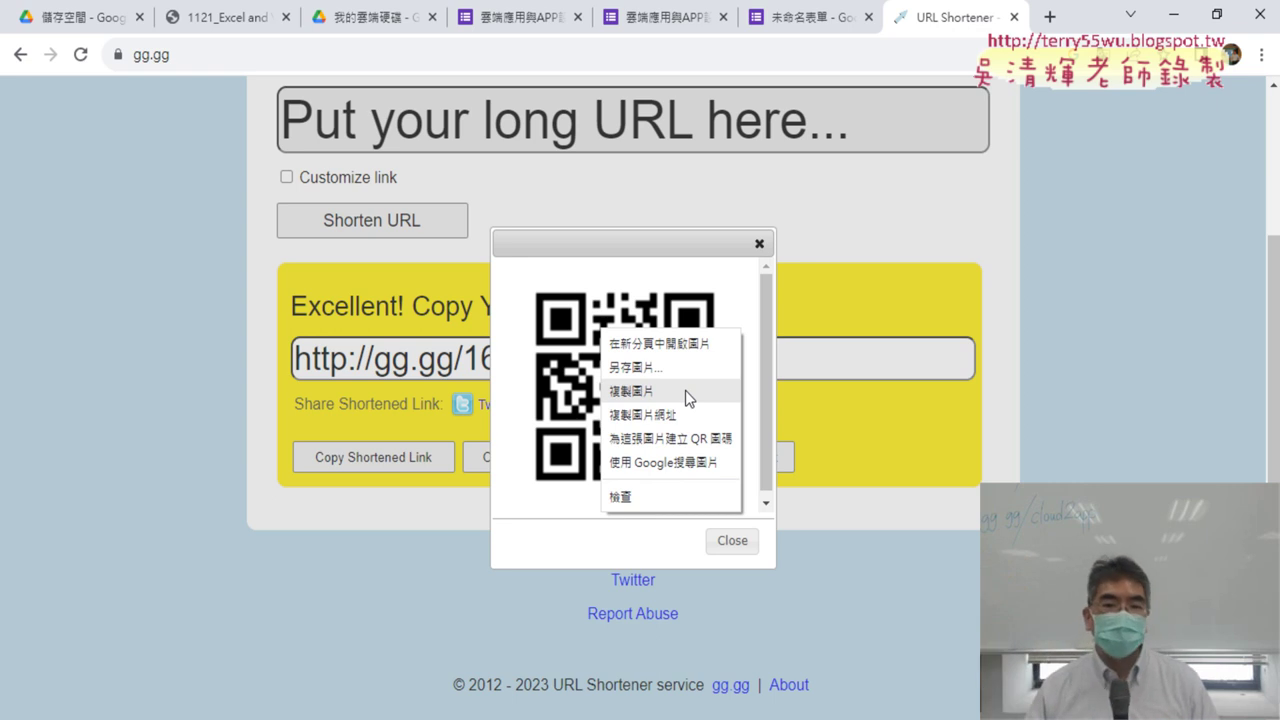
click(760, 246)
click(760, 246)
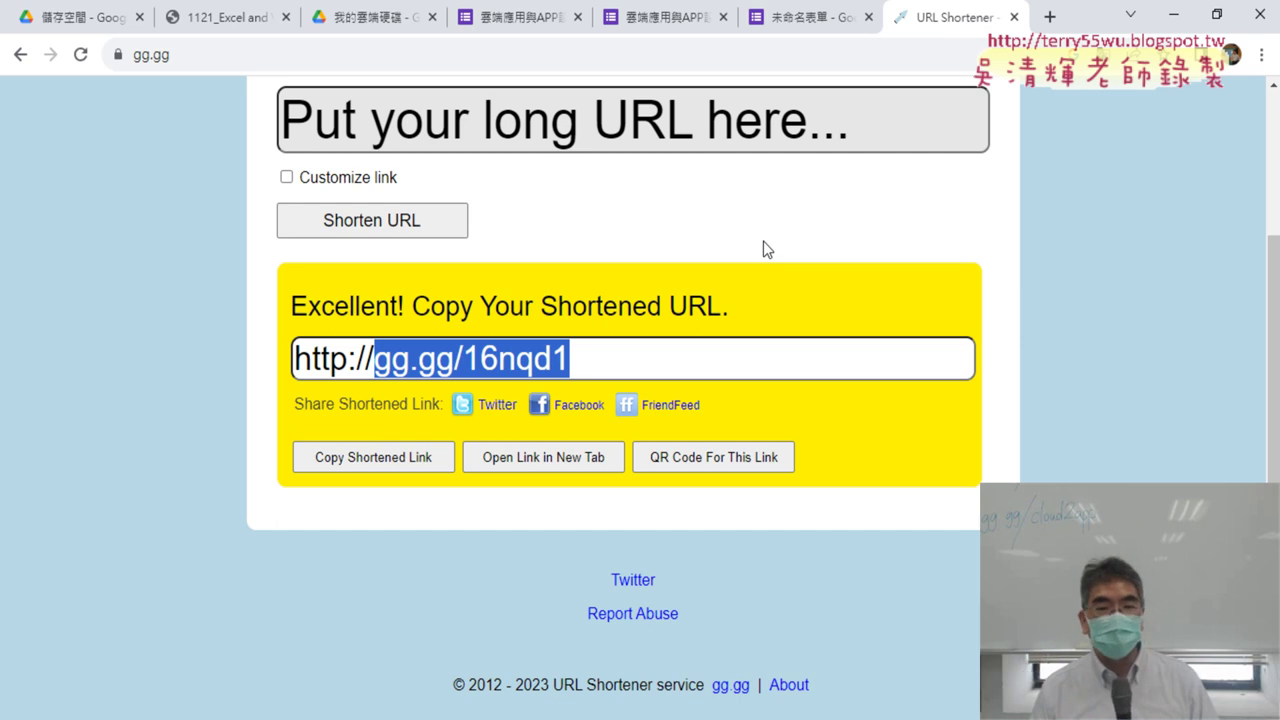
- Bring up the gg.gg short link's QR code again, then switch to the survey's public form page
click(678, 16)
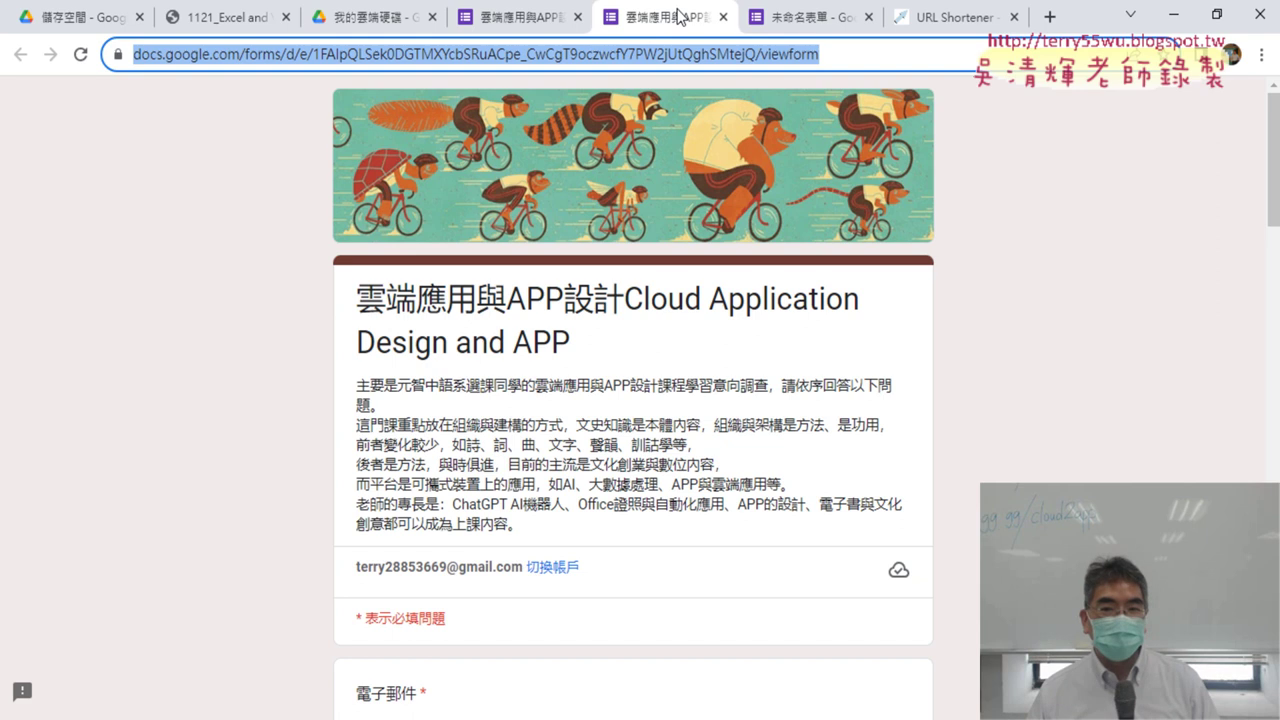
click(826, 22)
click(935, 28)
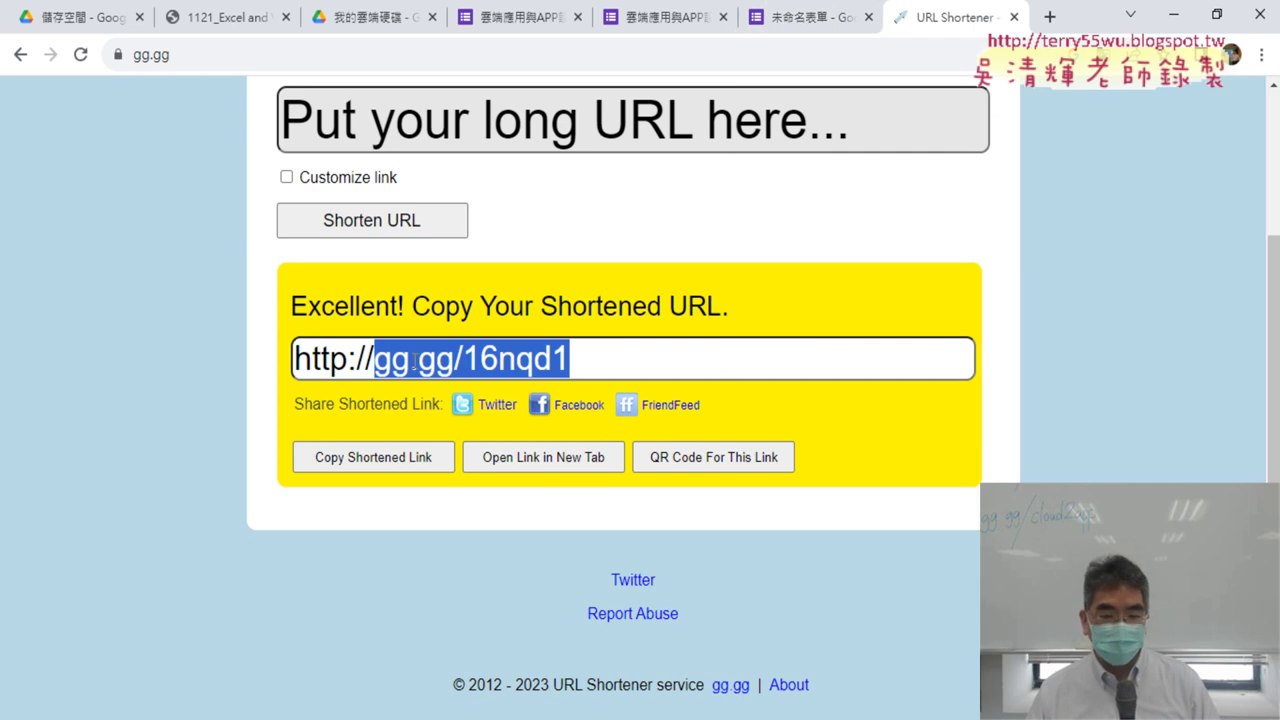
click(745, 462)
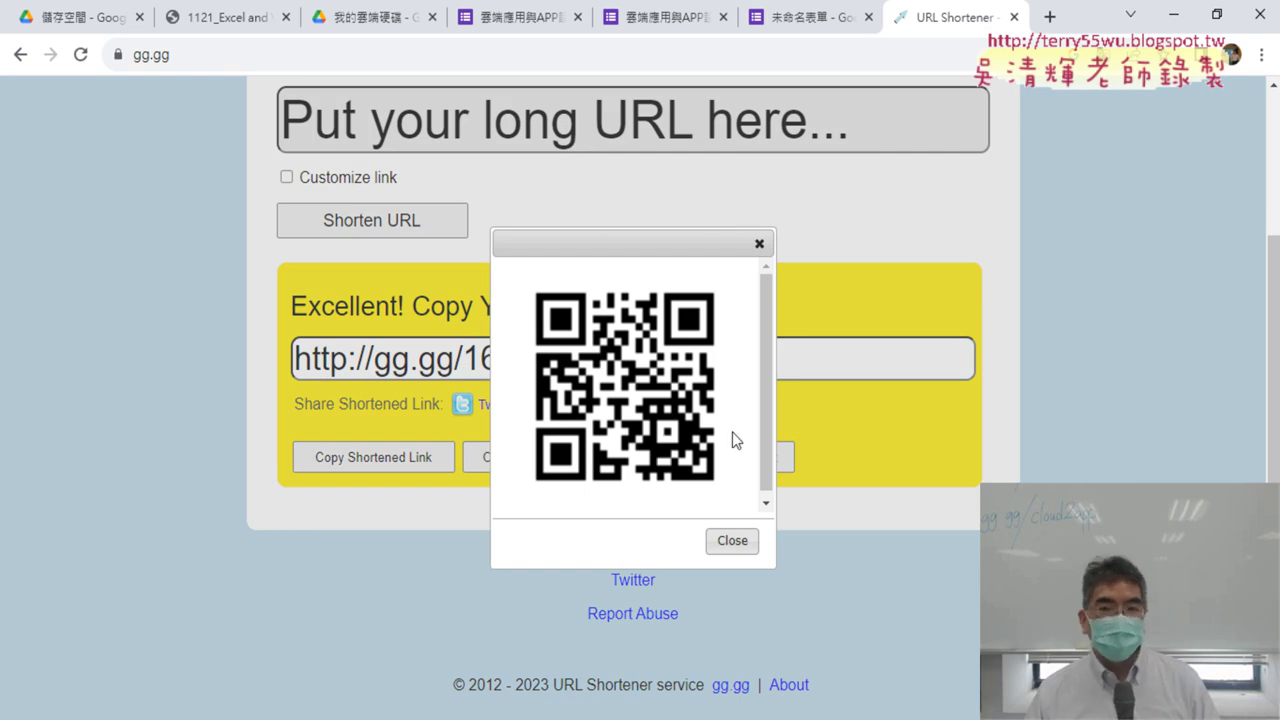
mouse_move(662, 26)
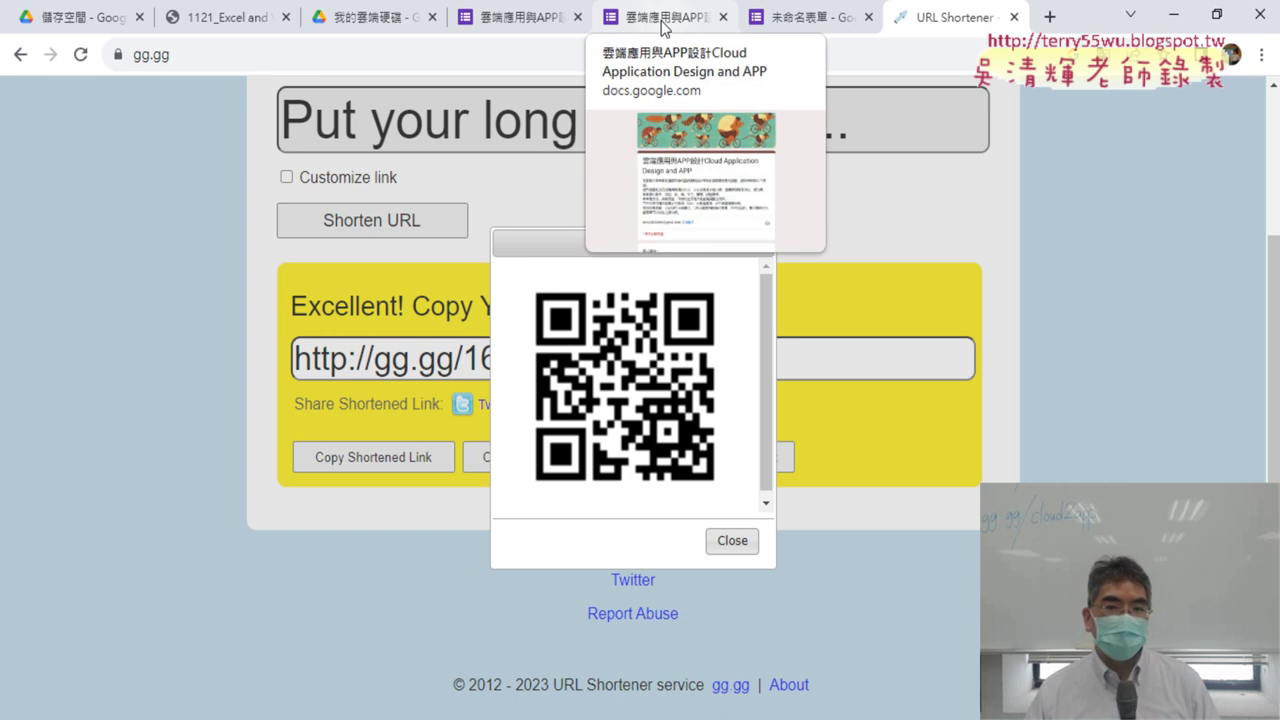
click(662, 24)
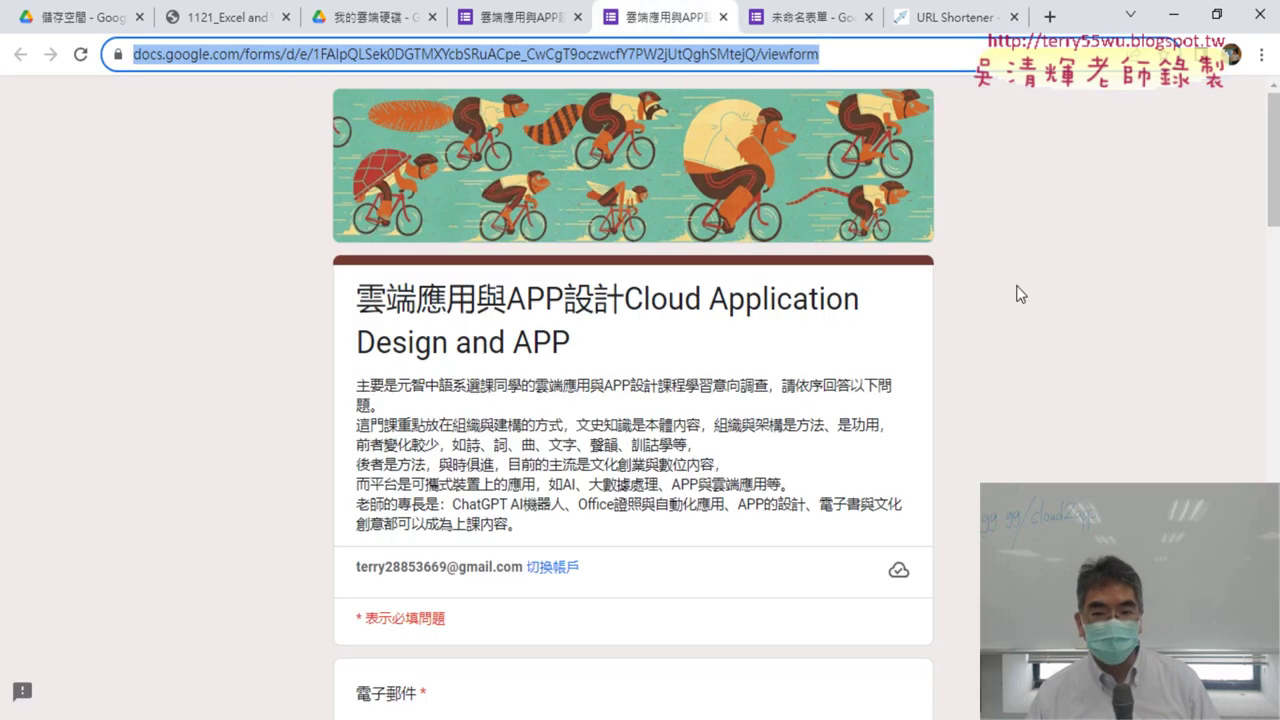
- Close the public form page and open the course survey's 44 responses in the form editor
click(723, 17)
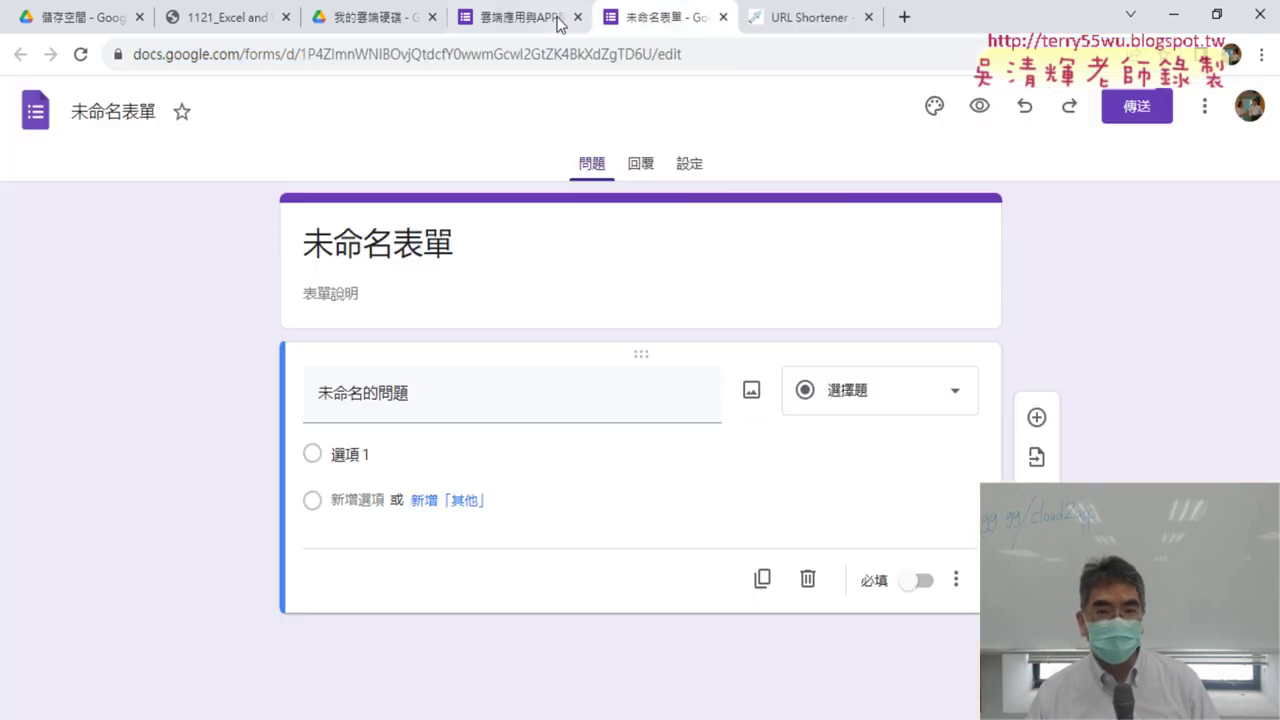
click(525, 20)
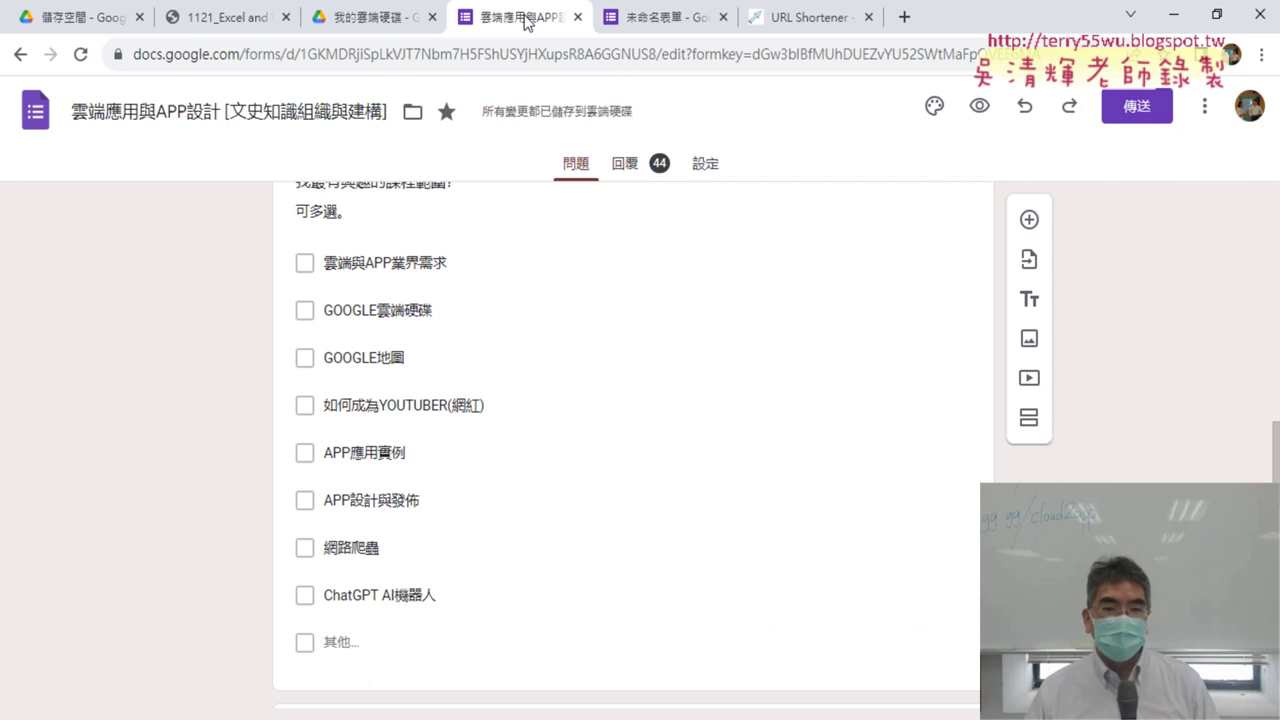
scroll(620, 314, up, 4)
scroll(620, 314, up, 7)
scroll(610, 305, up, 4)
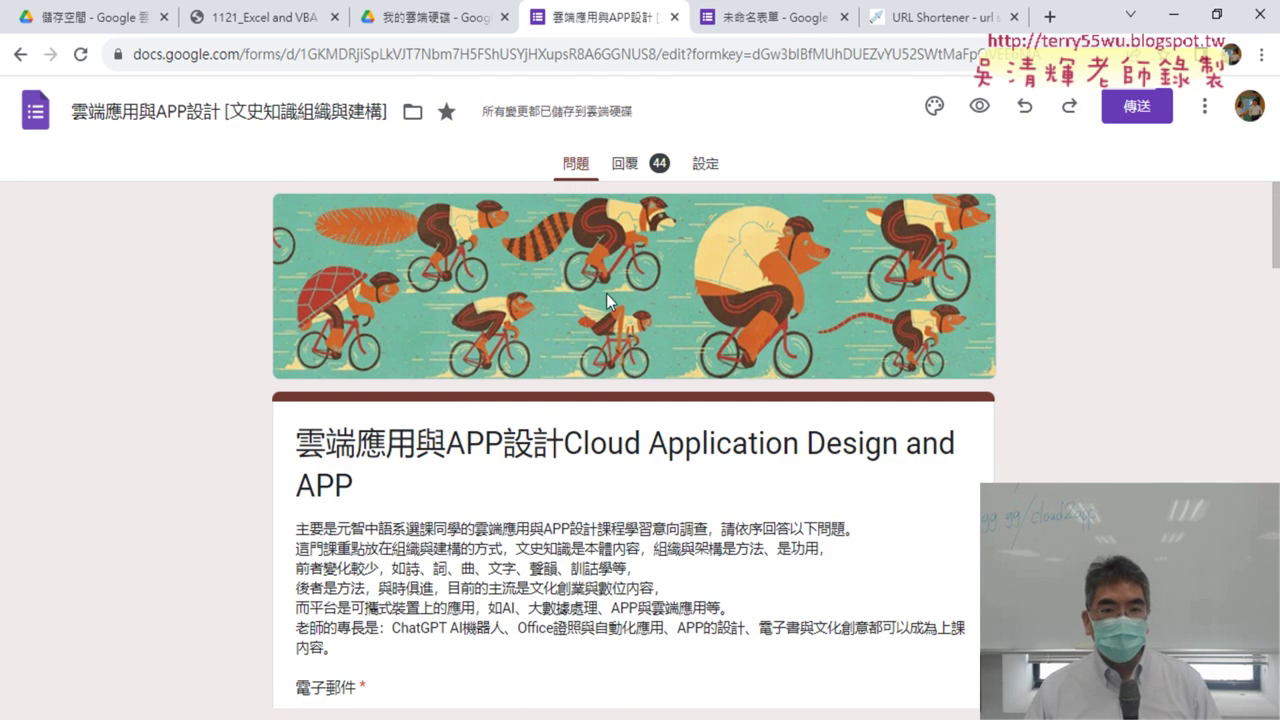
click(659, 168)
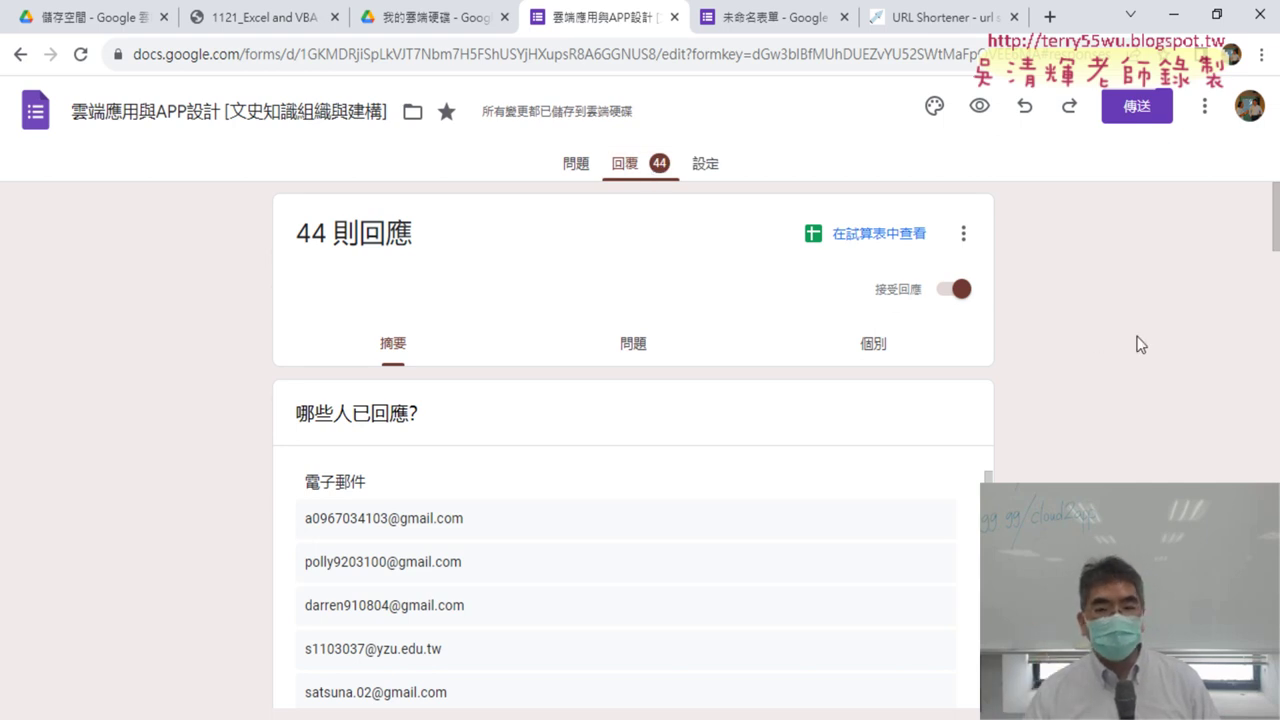
- Outline the 你的選課動機? chart in red, then copy it to the clipboard
scroll(1140, 344, down, 3)
scroll(1140, 344, down, 2)
scroll(1140, 344, down, 3)
scroll(1140, 344, down, 1)
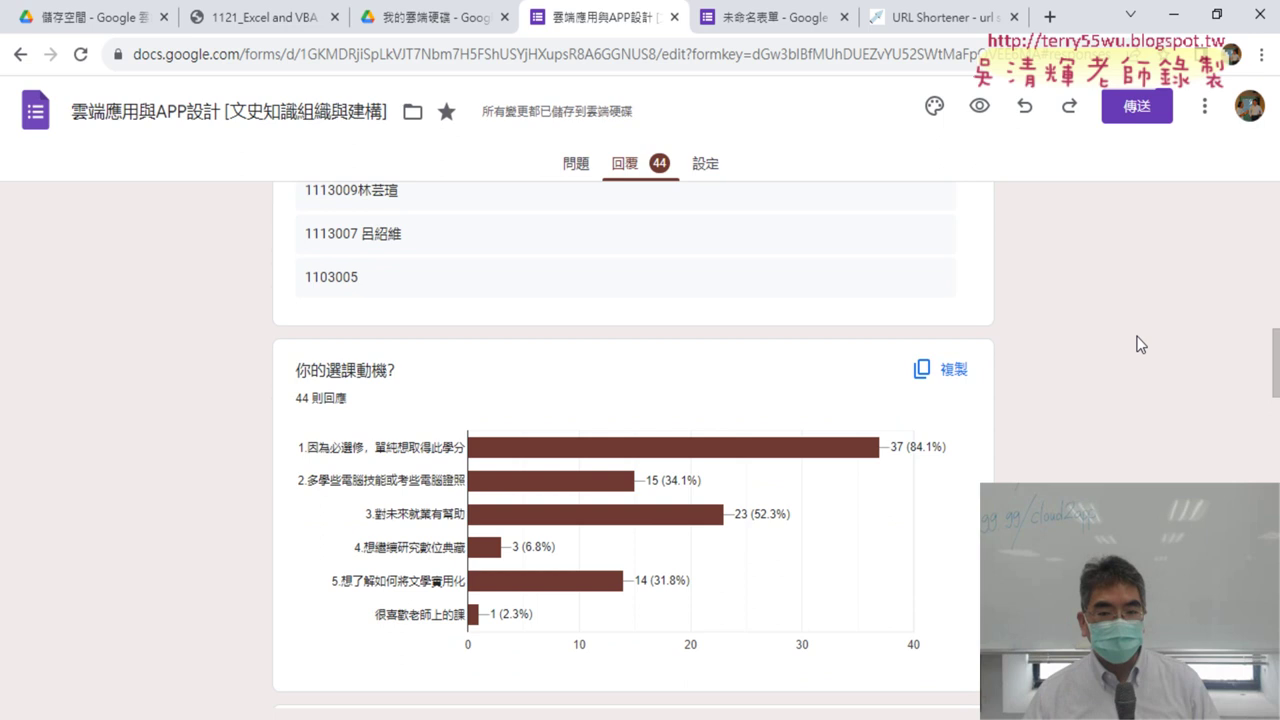
scroll(1140, 344, down, 1)
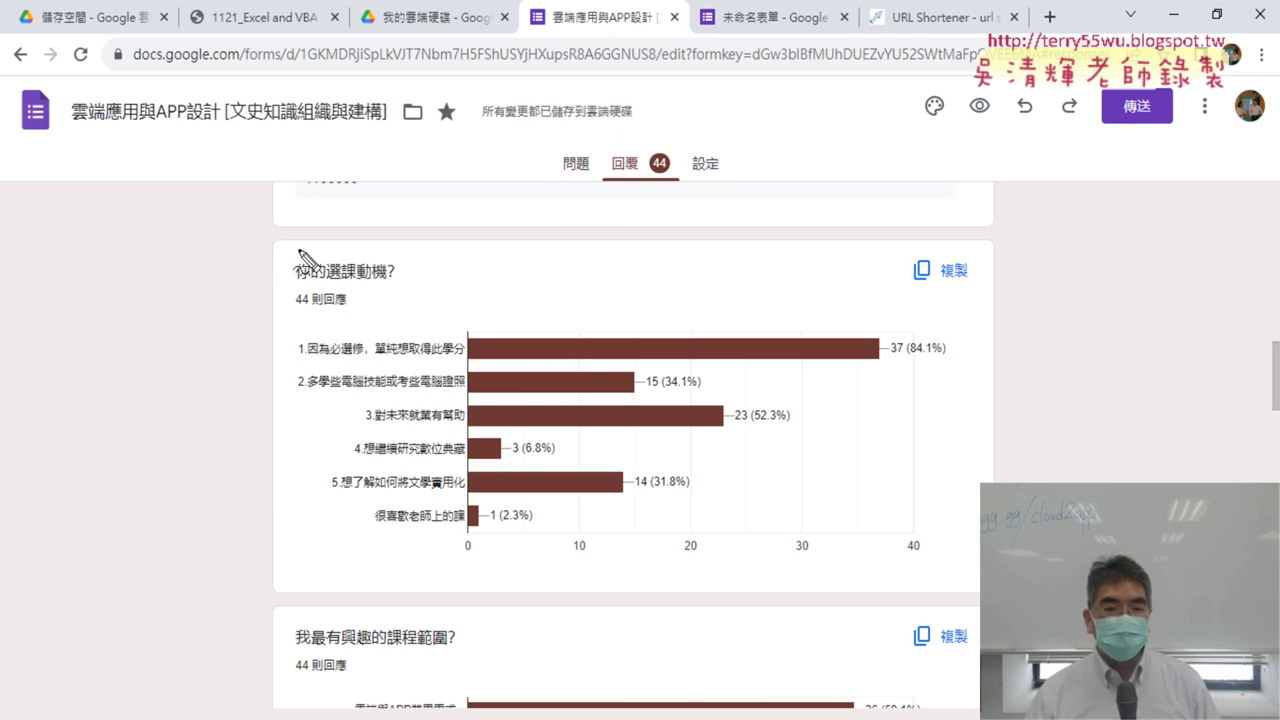
drag(950, 297, 940, 298)
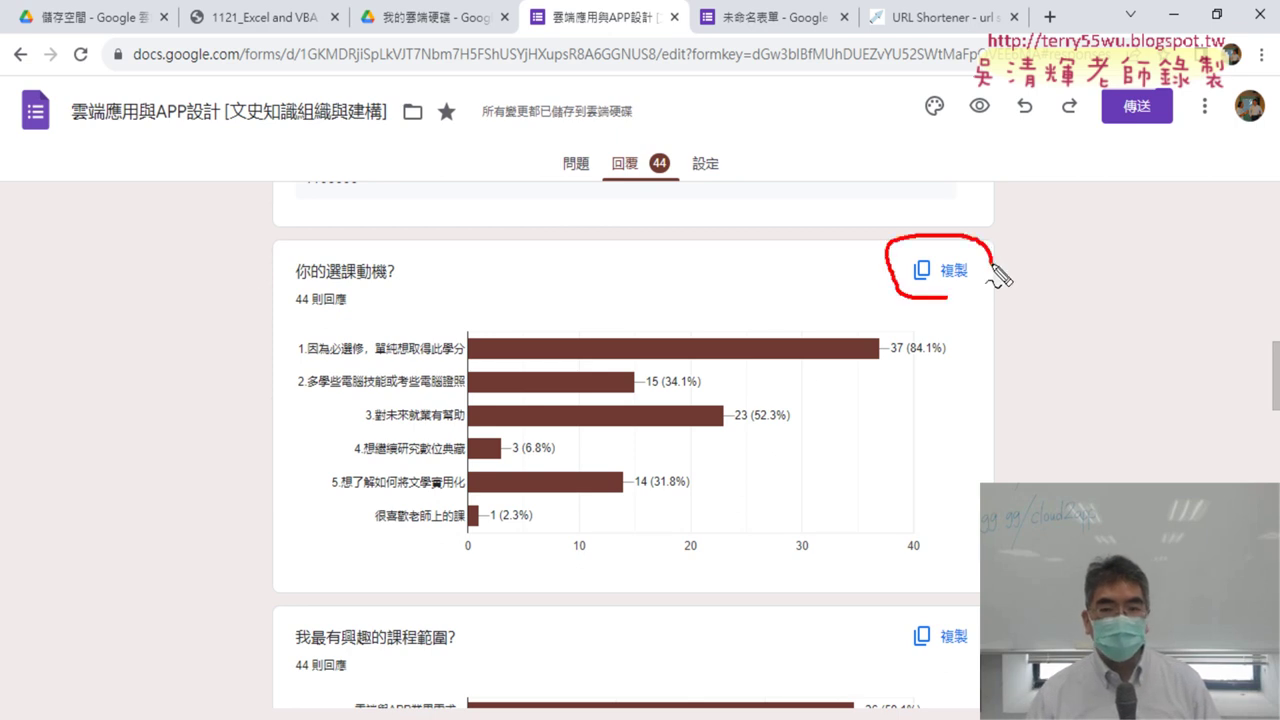
mouse_move(1102, 392)
mouse_down()
mouse_move(998, 289)
mouse_move(1029, 288)
mouse_up()
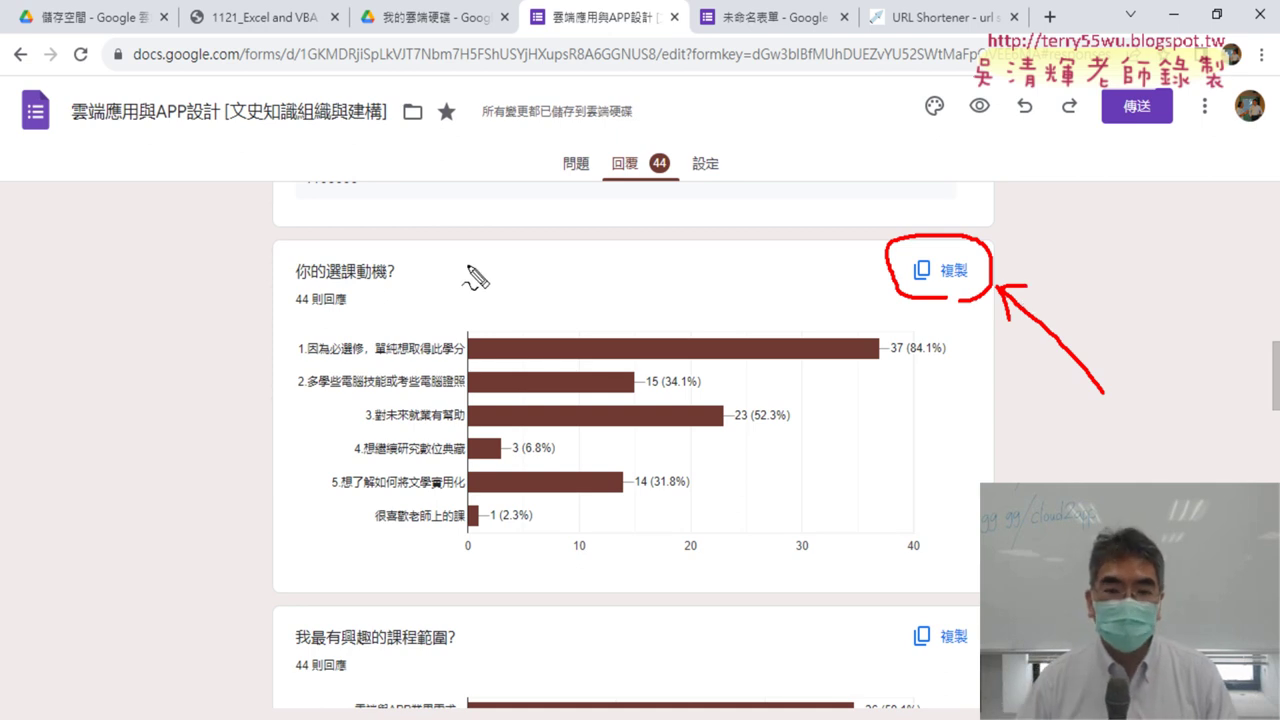
drag(279, 250, 288, 572)
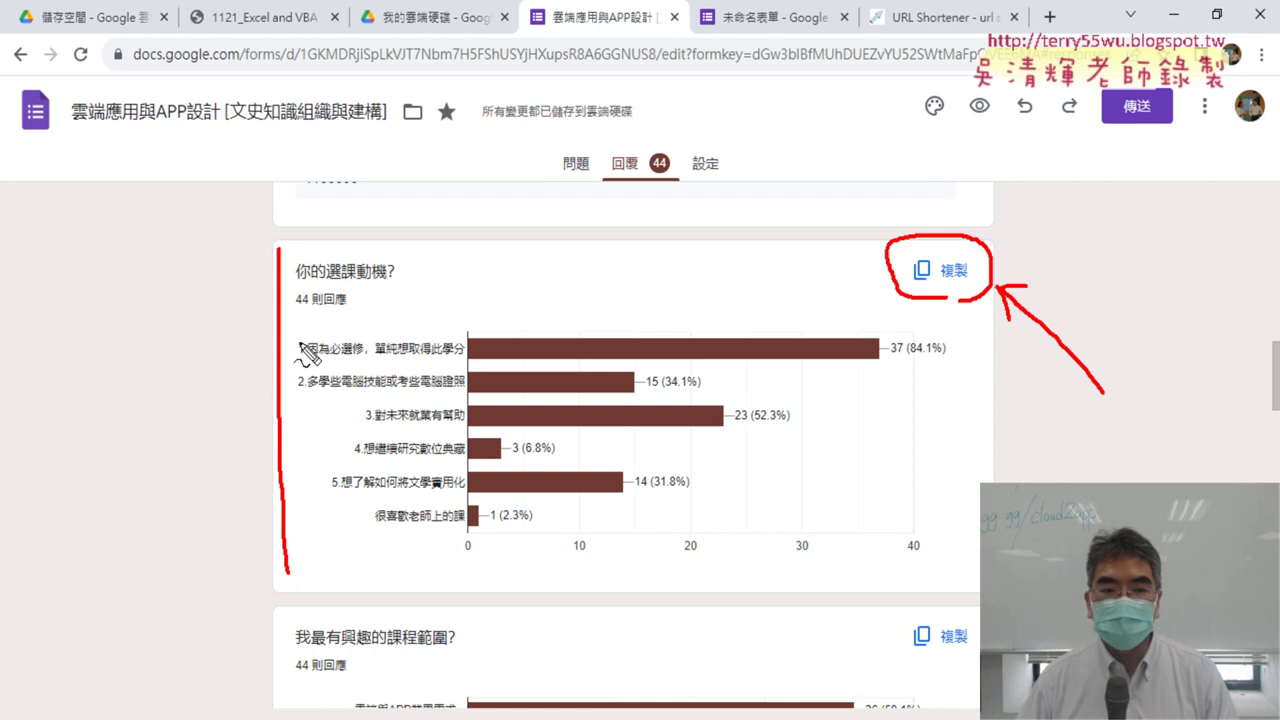
mouse_move(298, 240)
mouse_down()
mouse_move(922, 238)
mouse_move(996, 480)
mouse_up()
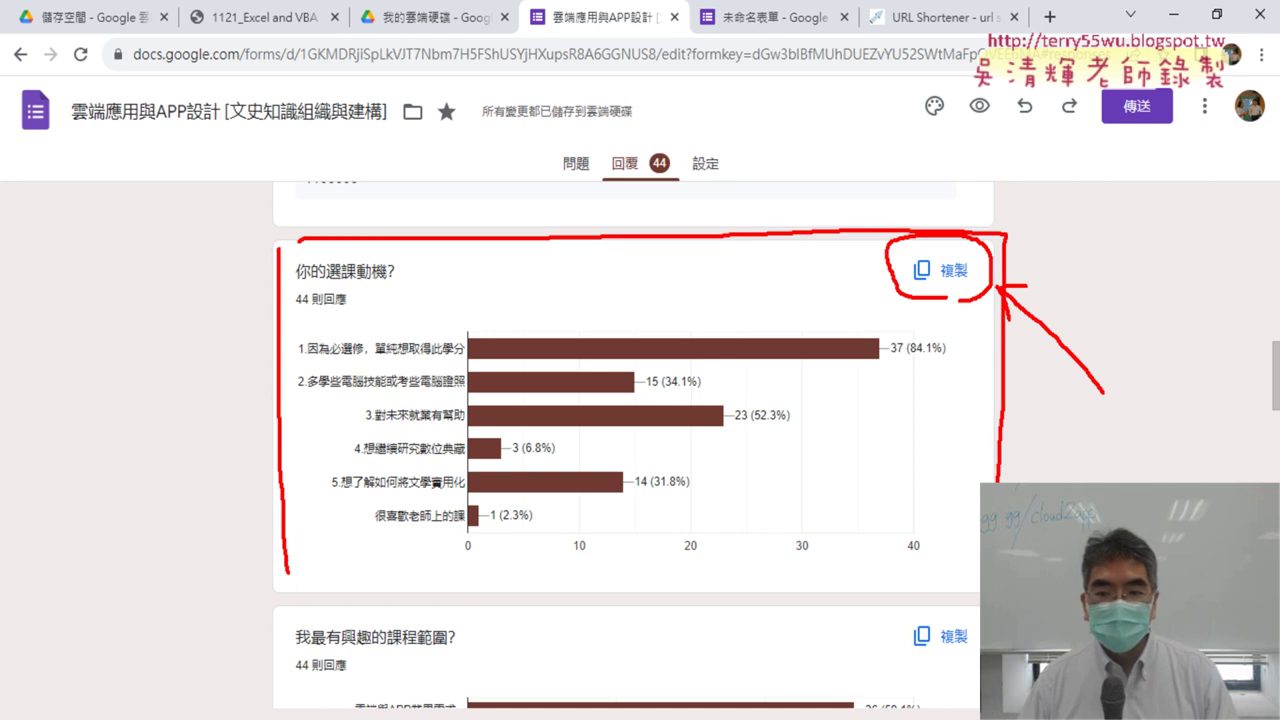
drag(286, 588, 965, 590)
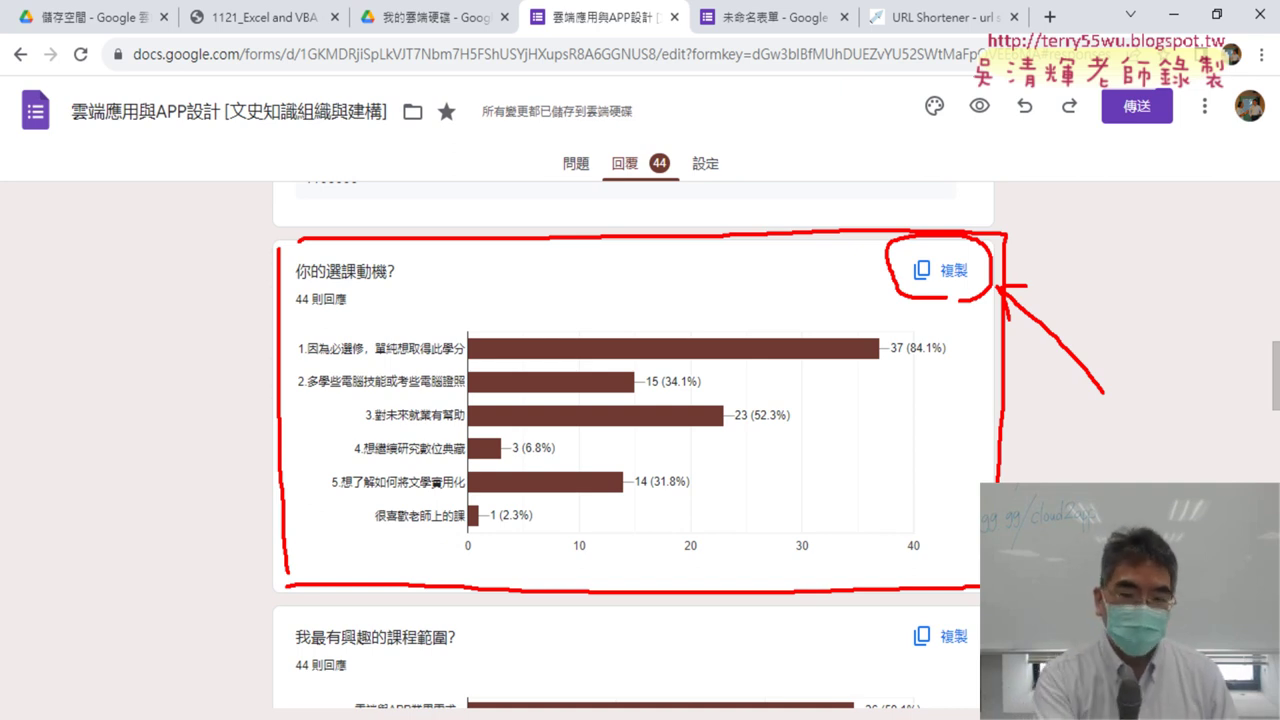
key(Escape)
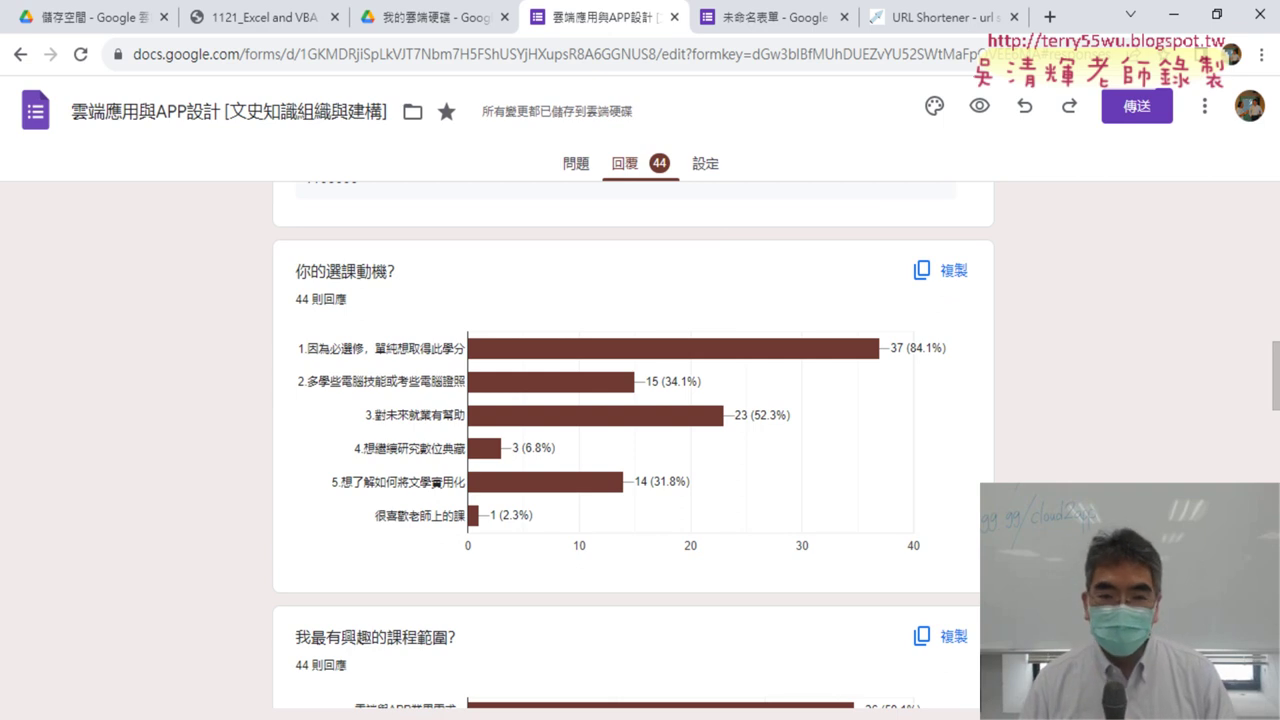
click(942, 278)
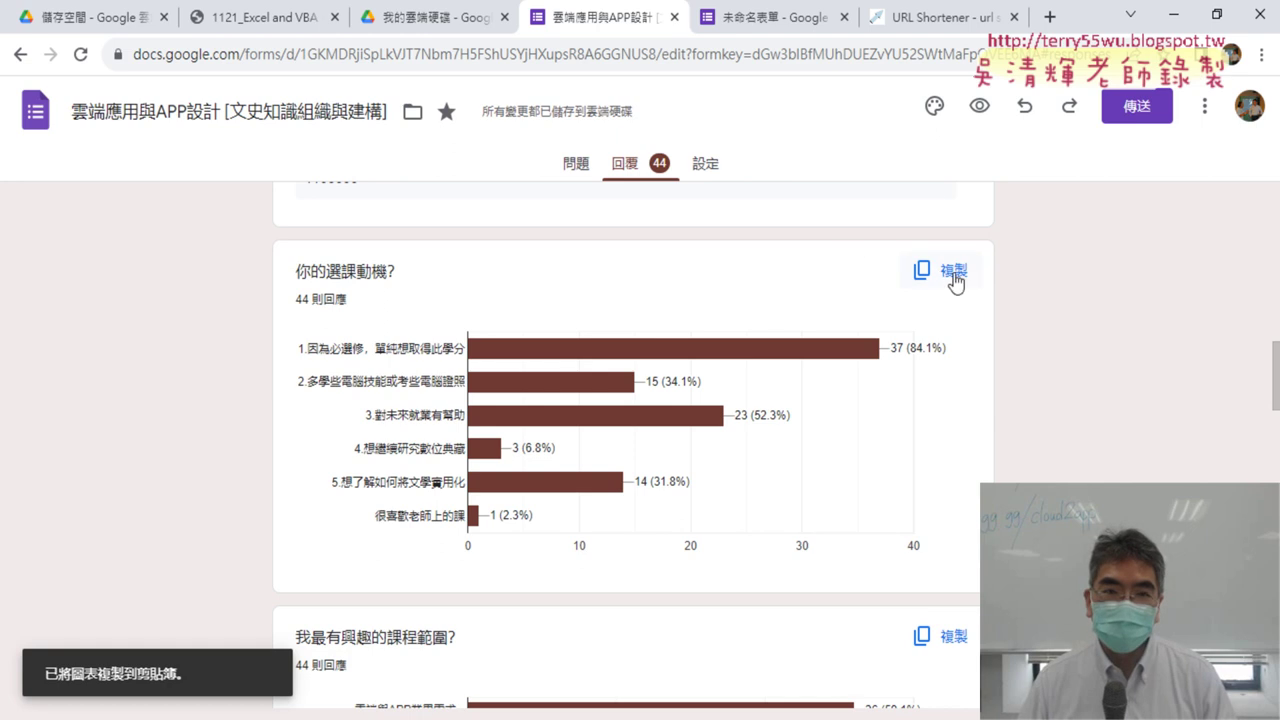
- From My Drive, create a new blank Google 文件 document (未命名文件)
click(436, 29)
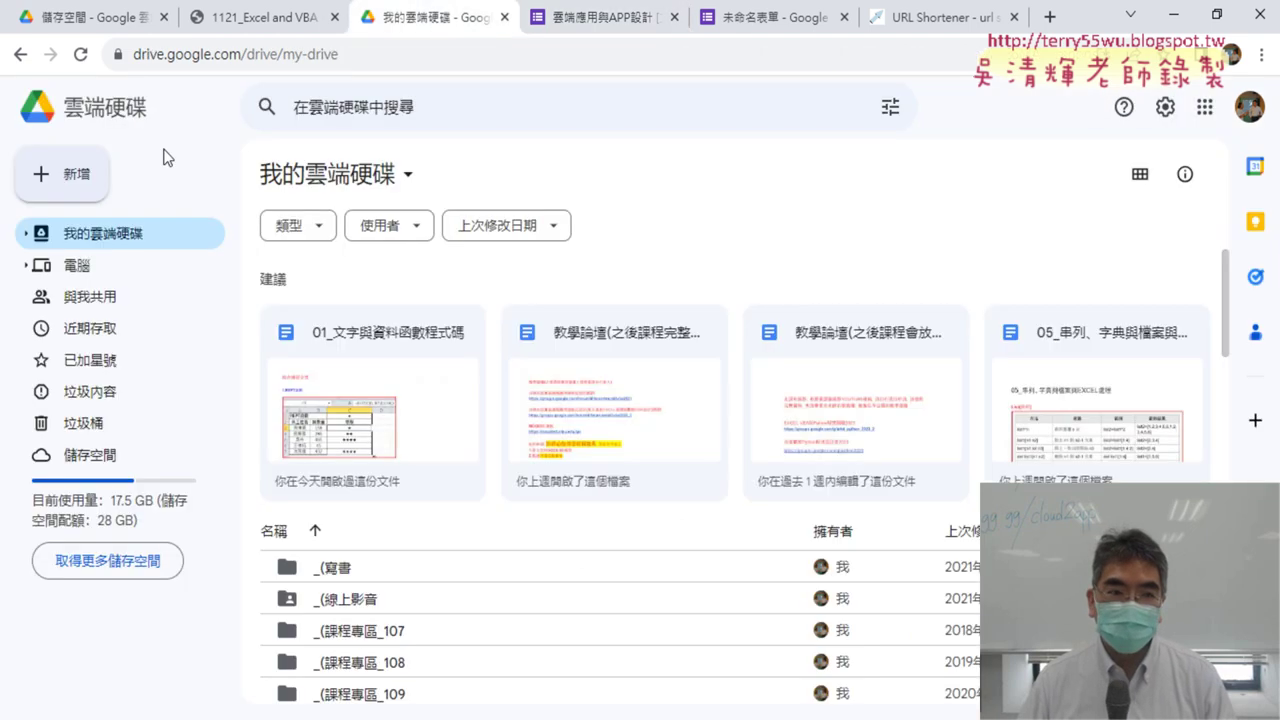
click(91, 172)
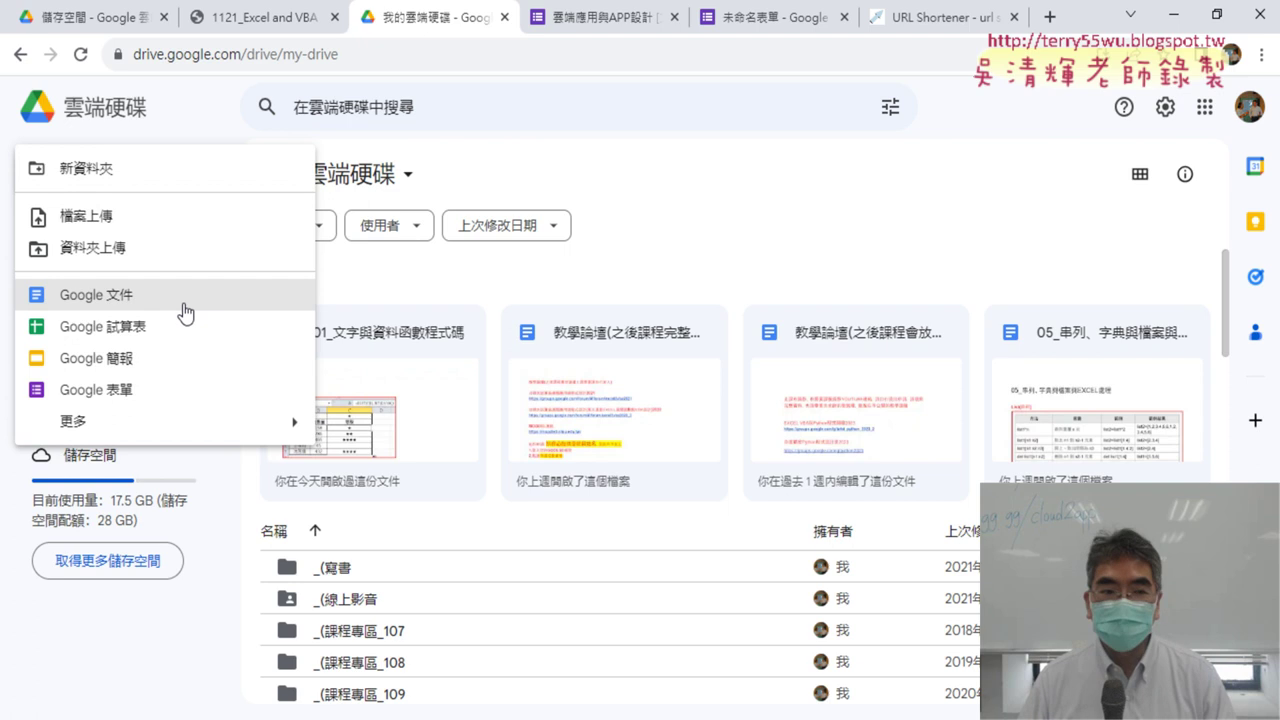
click(185, 313)
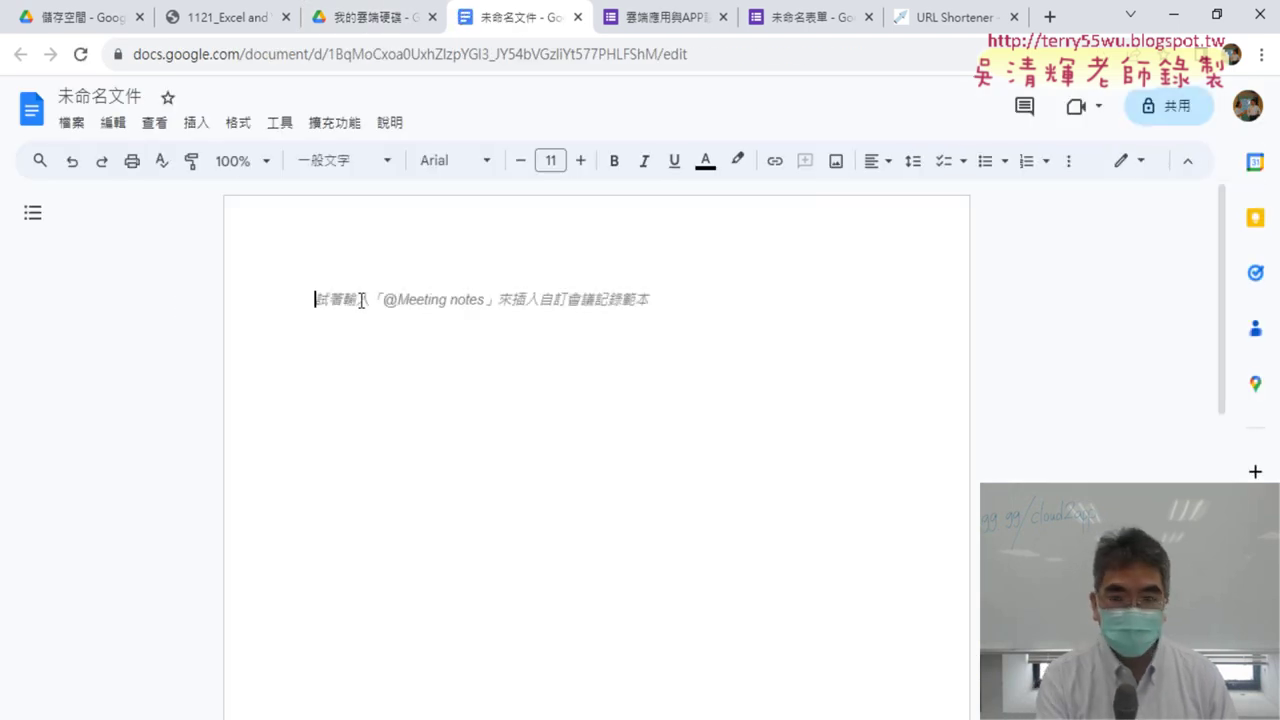
- Paste the 你的選課動機? bar chart into the document, linked to the form (連結至表單)
key(ctrl+v)
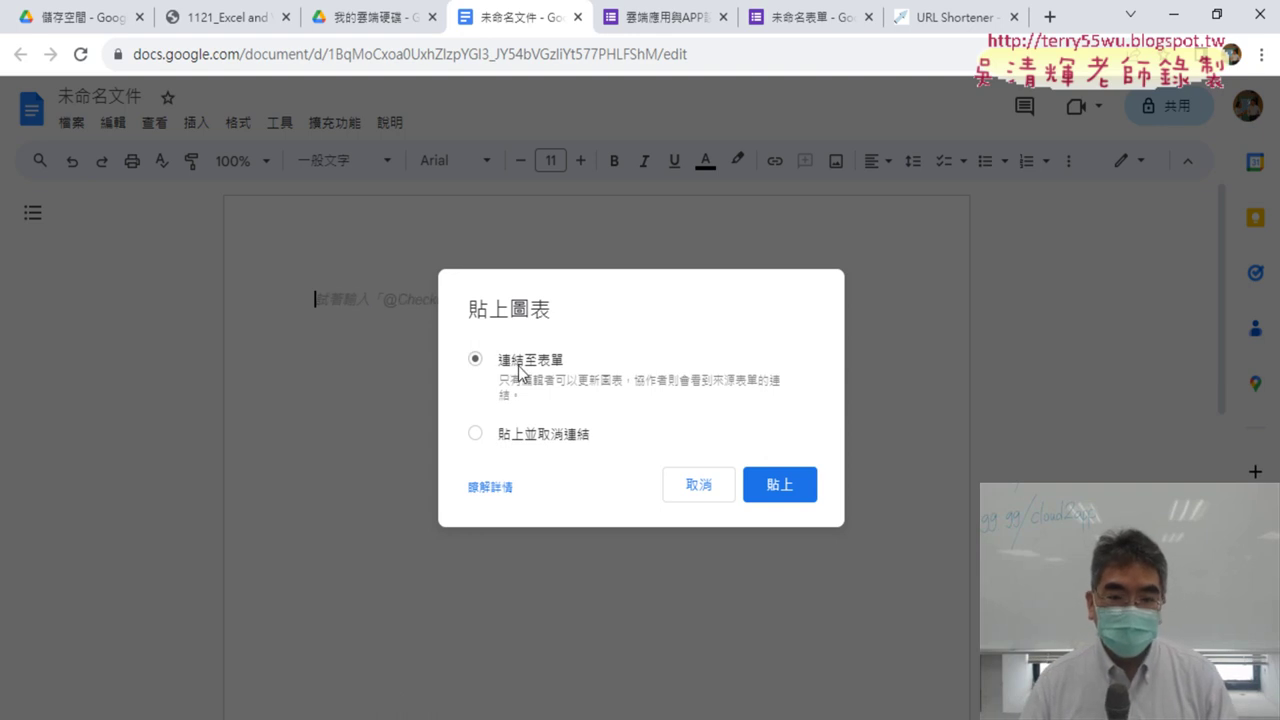
click(780, 485)
click(471, 404)
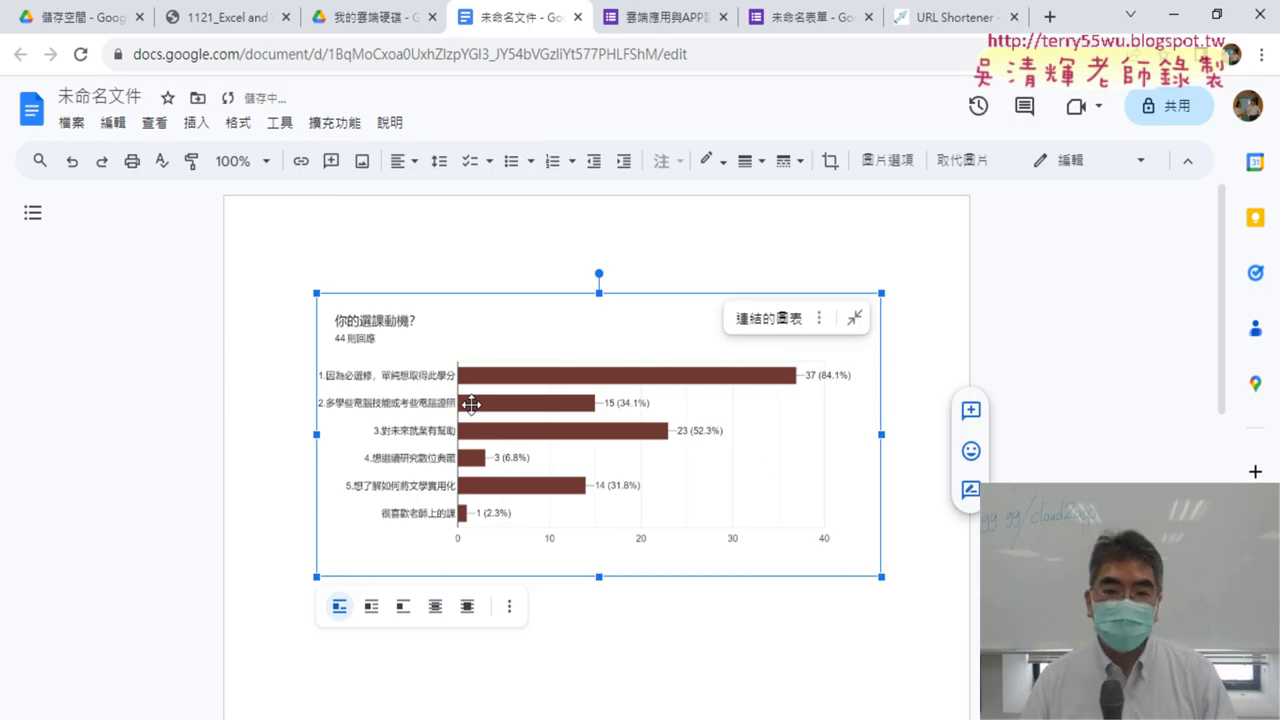
click(915, 578)
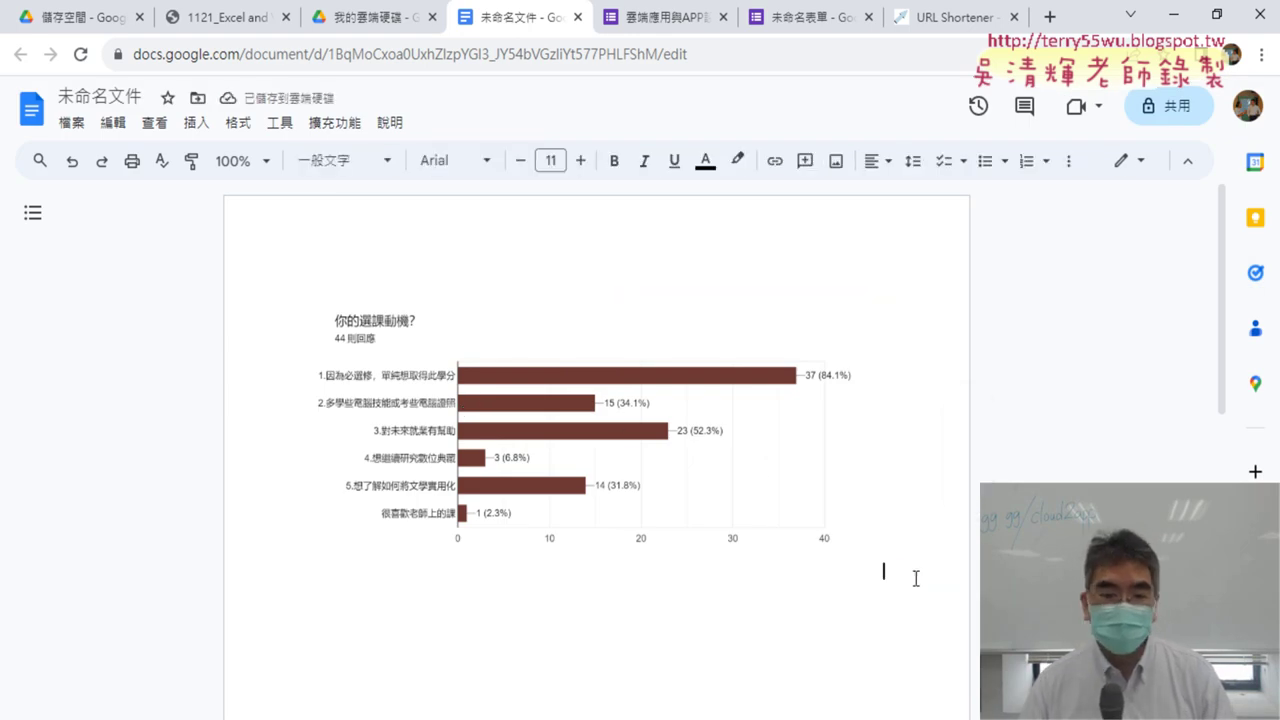
click(124, 100)
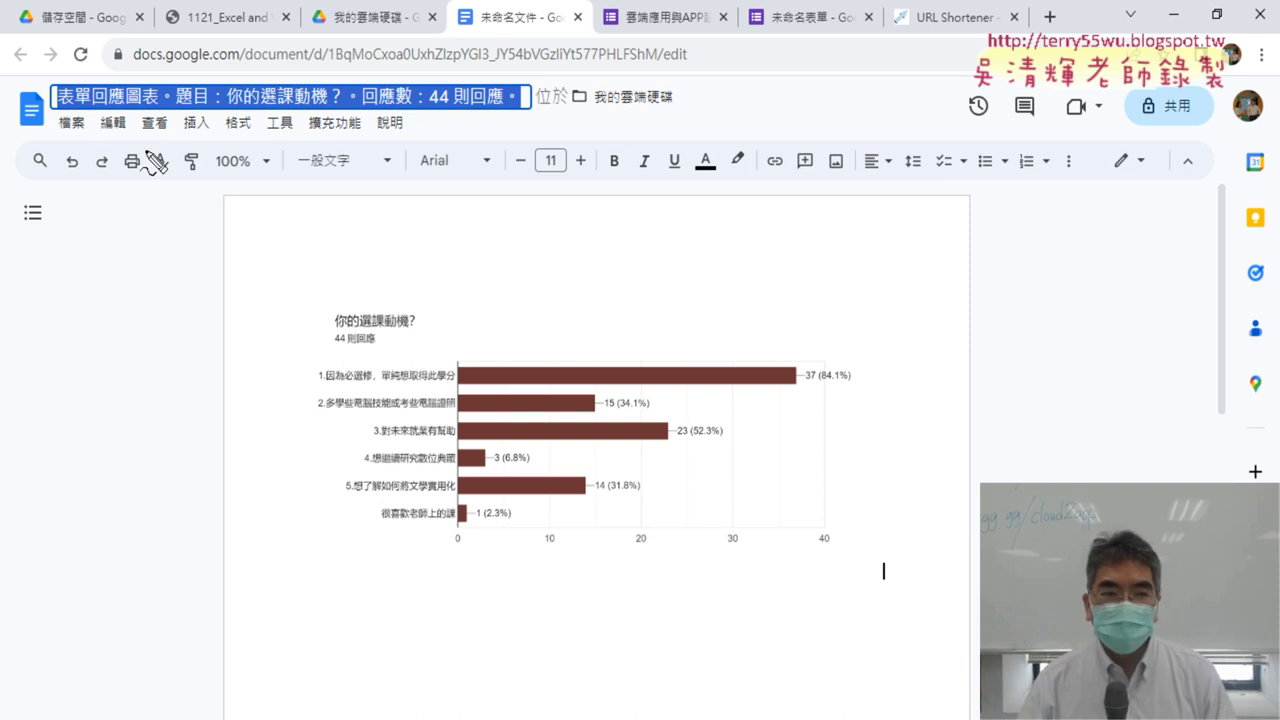
- Mark the title and Share button in red, then accept the suggested chart-description title
drag(38, 148, 50, 150)
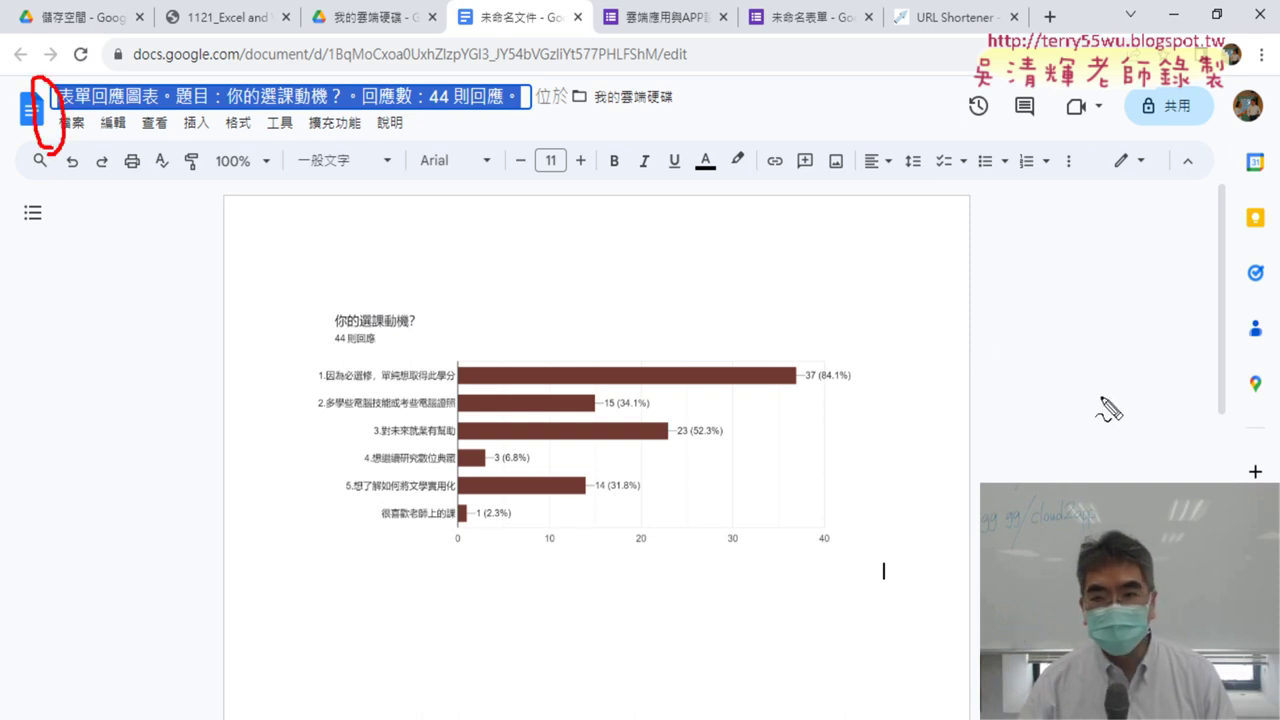
drag(1196, 150, 1206, 158)
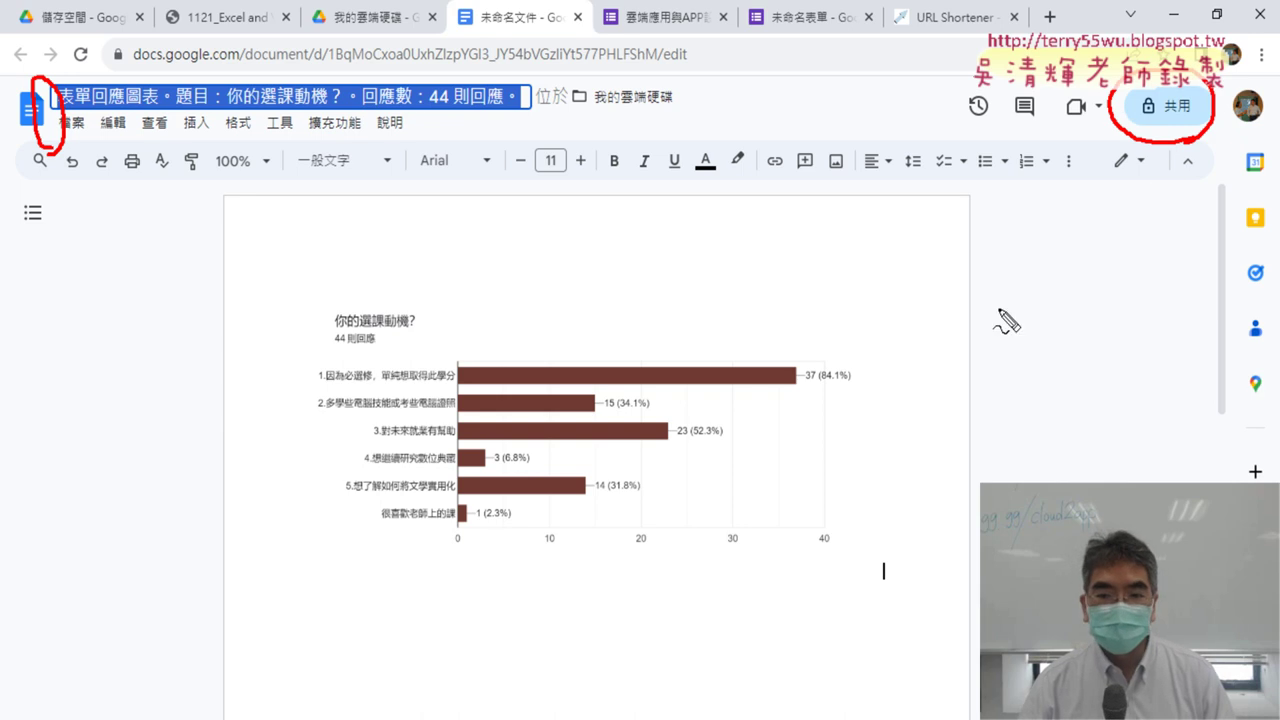
mouse_move(890, 472)
mouse_down()
mouse_move(1135, 150)
mouse_move(1160, 182)
mouse_up()
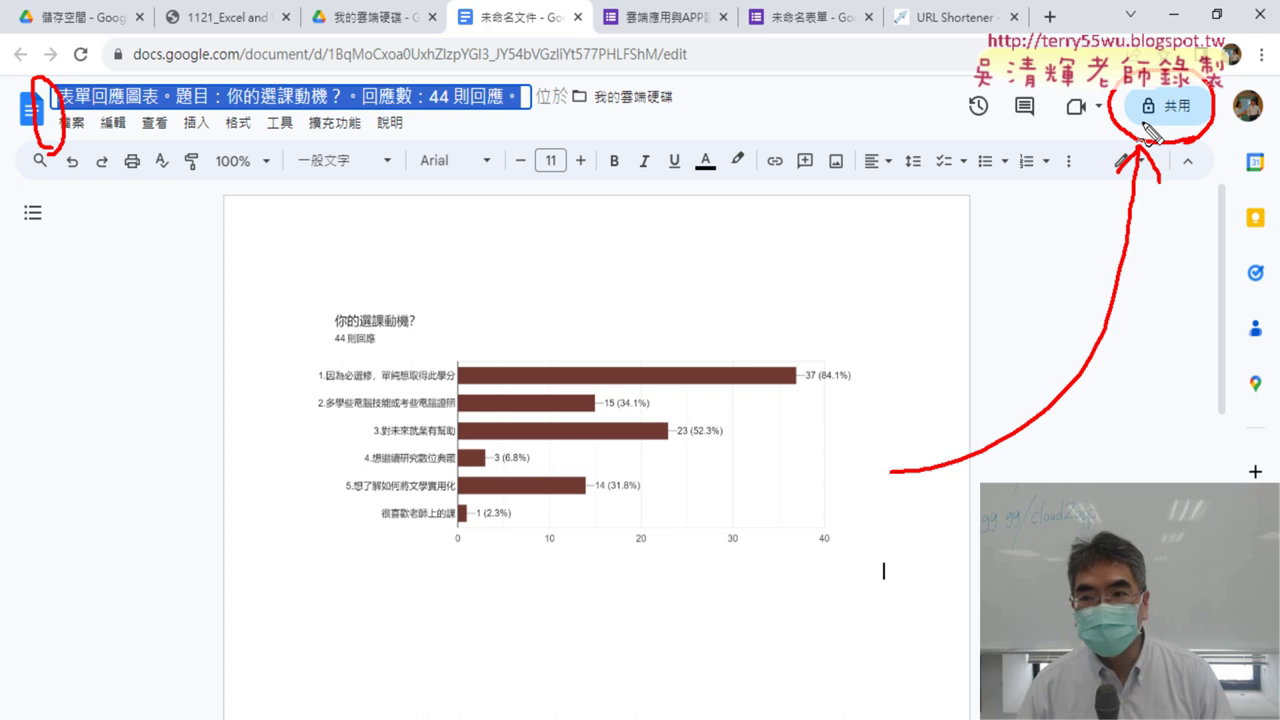
drag(1142, 123, 1154, 123)
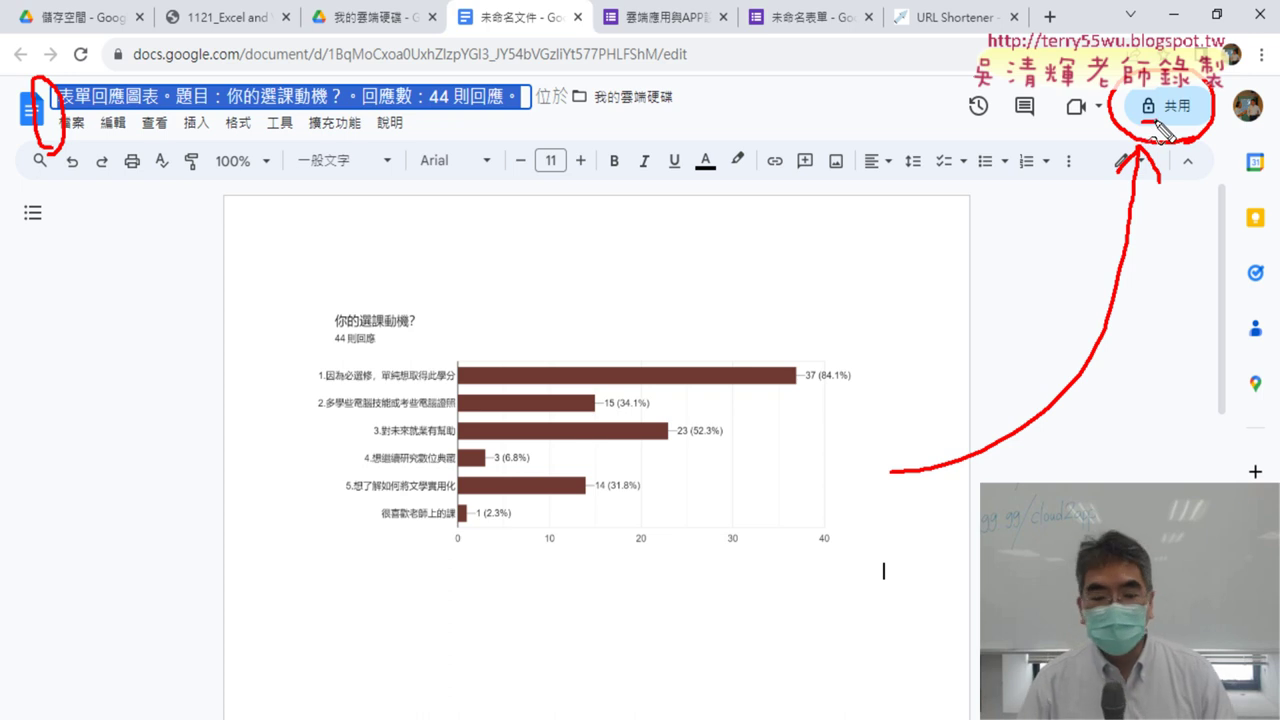
key(Escape)
key(Return)
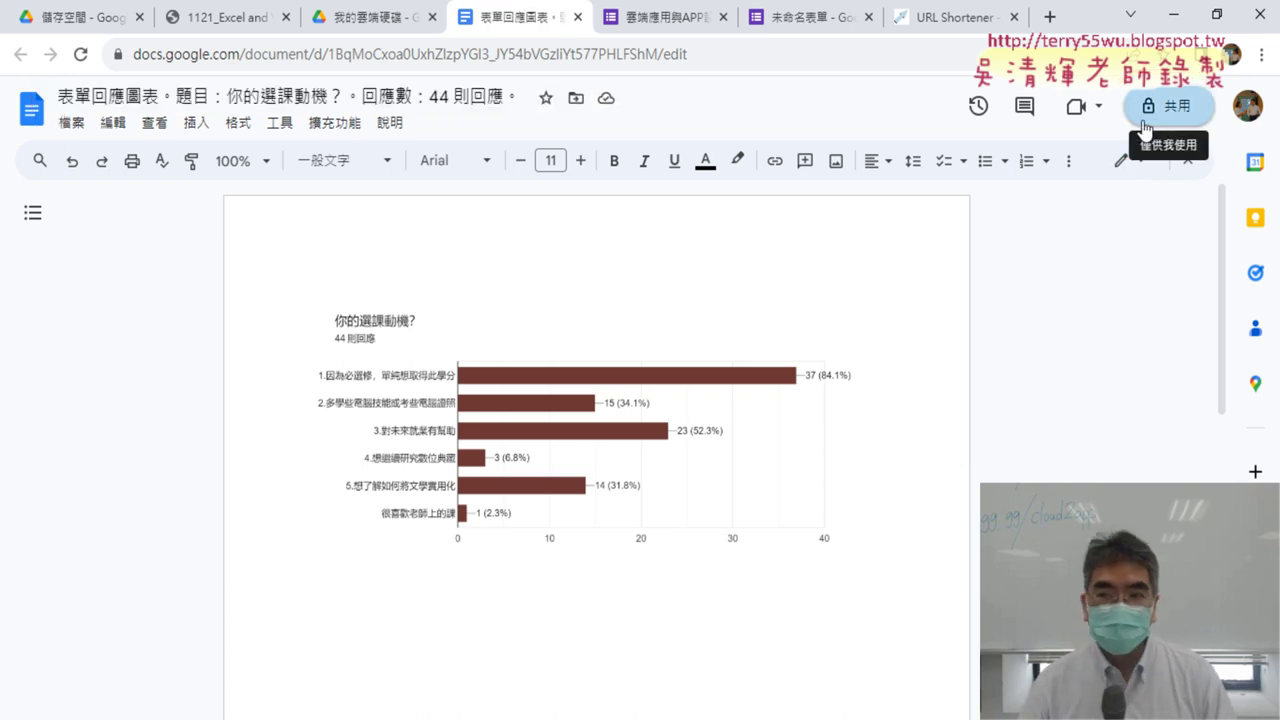
- Set general access to 知道連結的任何人 (view), copy the share link, and open a new tab
click(1174, 107)
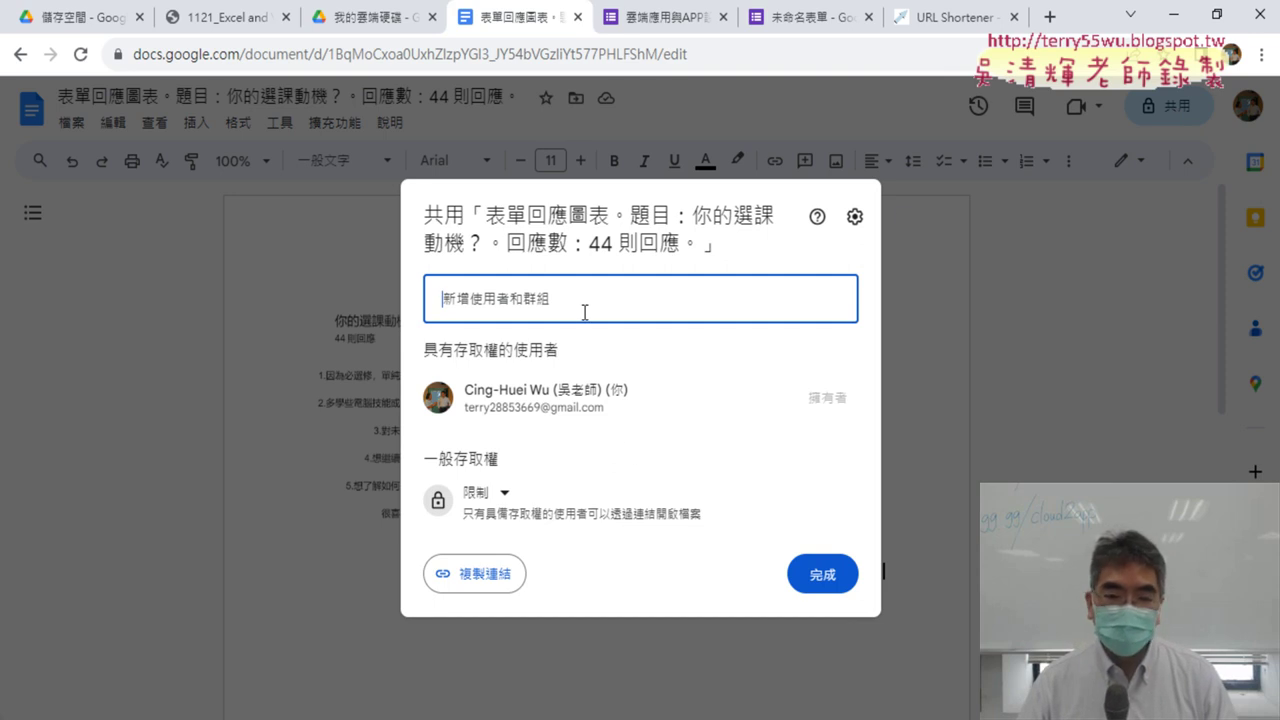
click(500, 507)
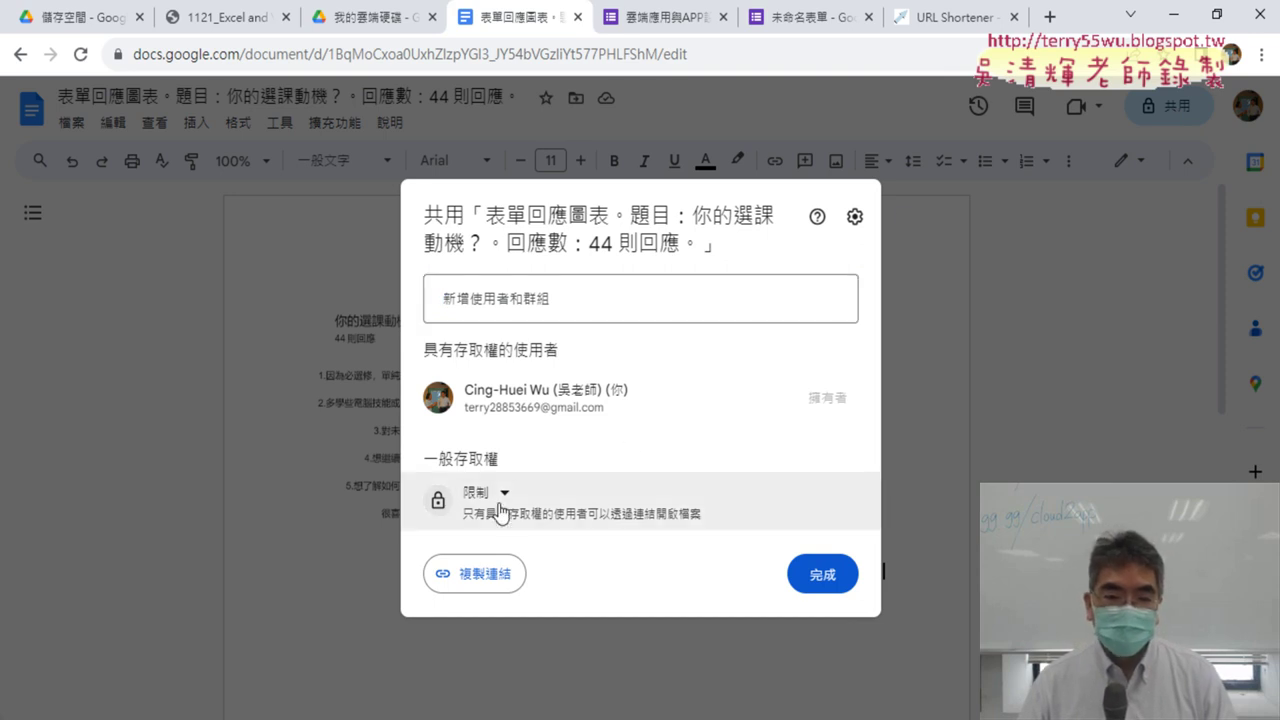
click(503, 500)
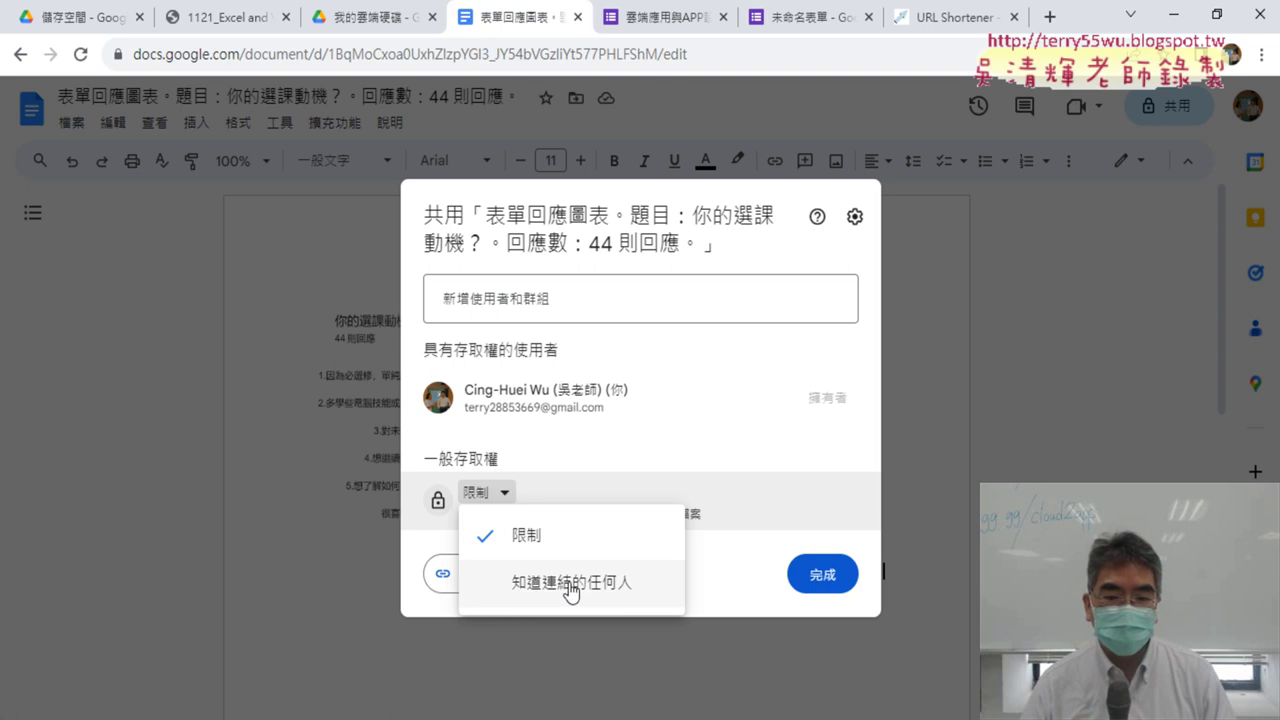
click(571, 588)
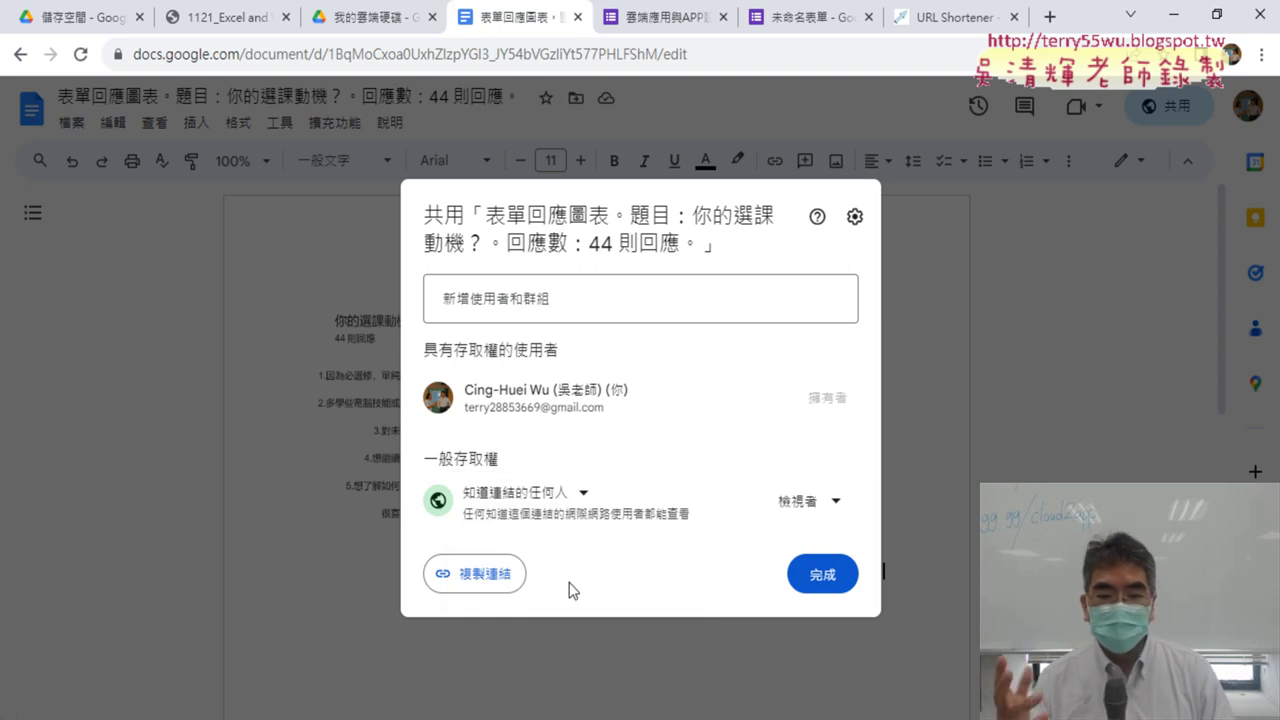
click(485, 587)
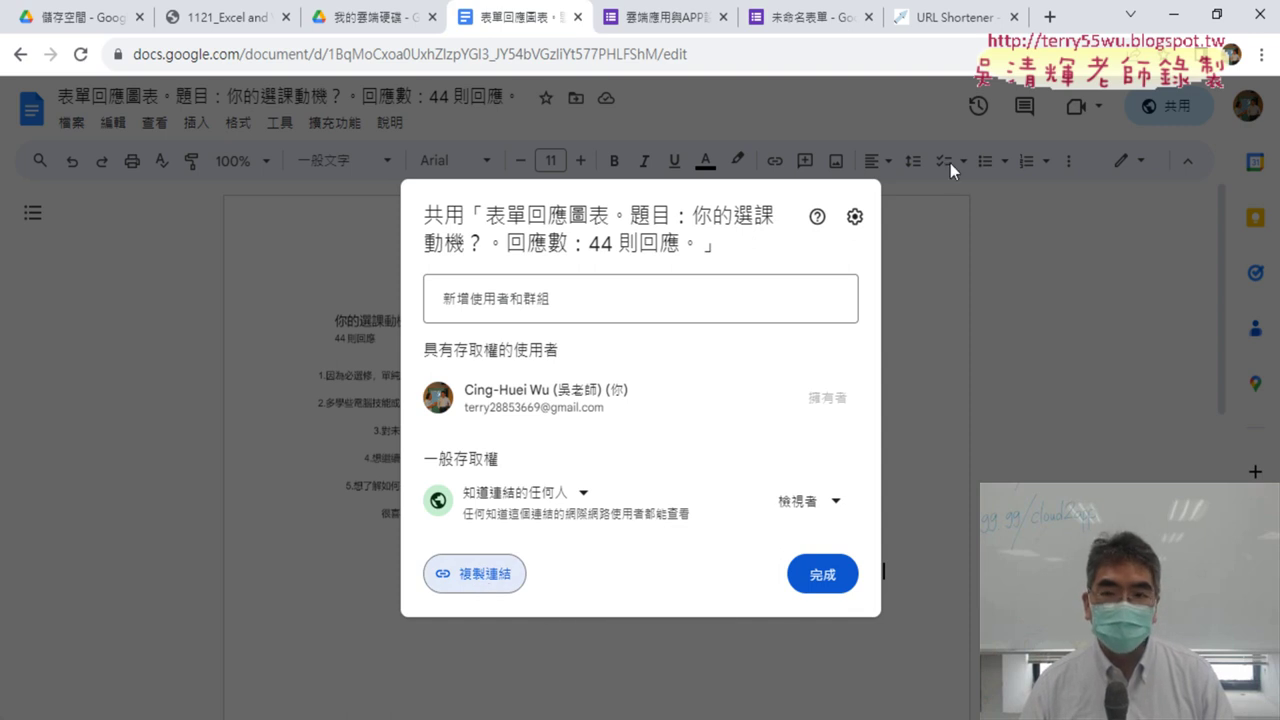
click(1050, 17)
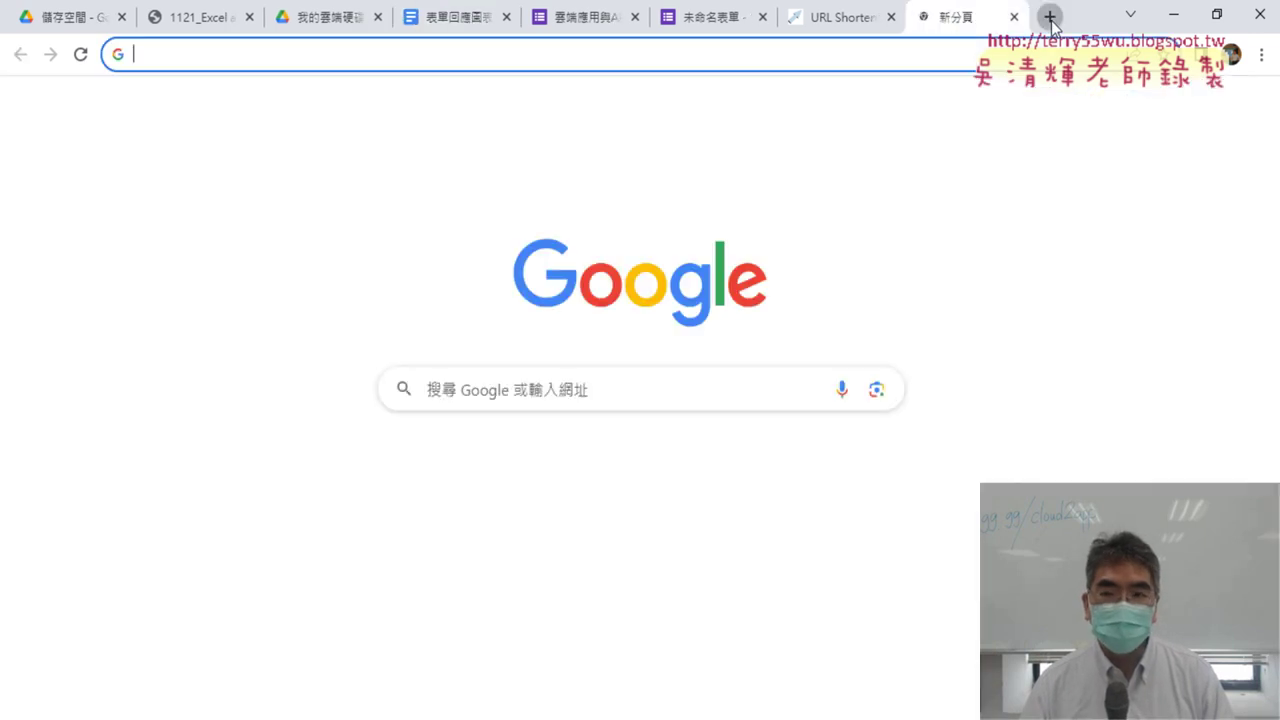
- Paste the copied Docs link into the new tab's address bar and load the chart document
right_click(904, 56)
click(905, 189)
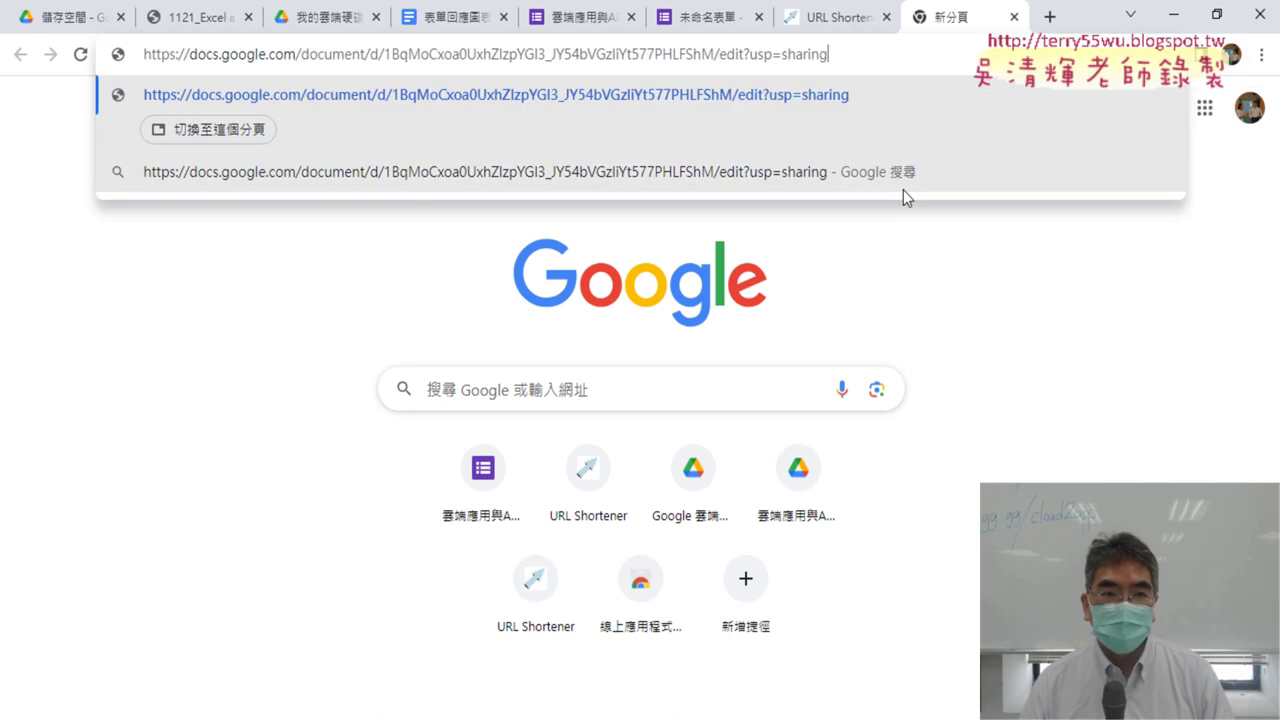
drag(848, 54, 112, 46)
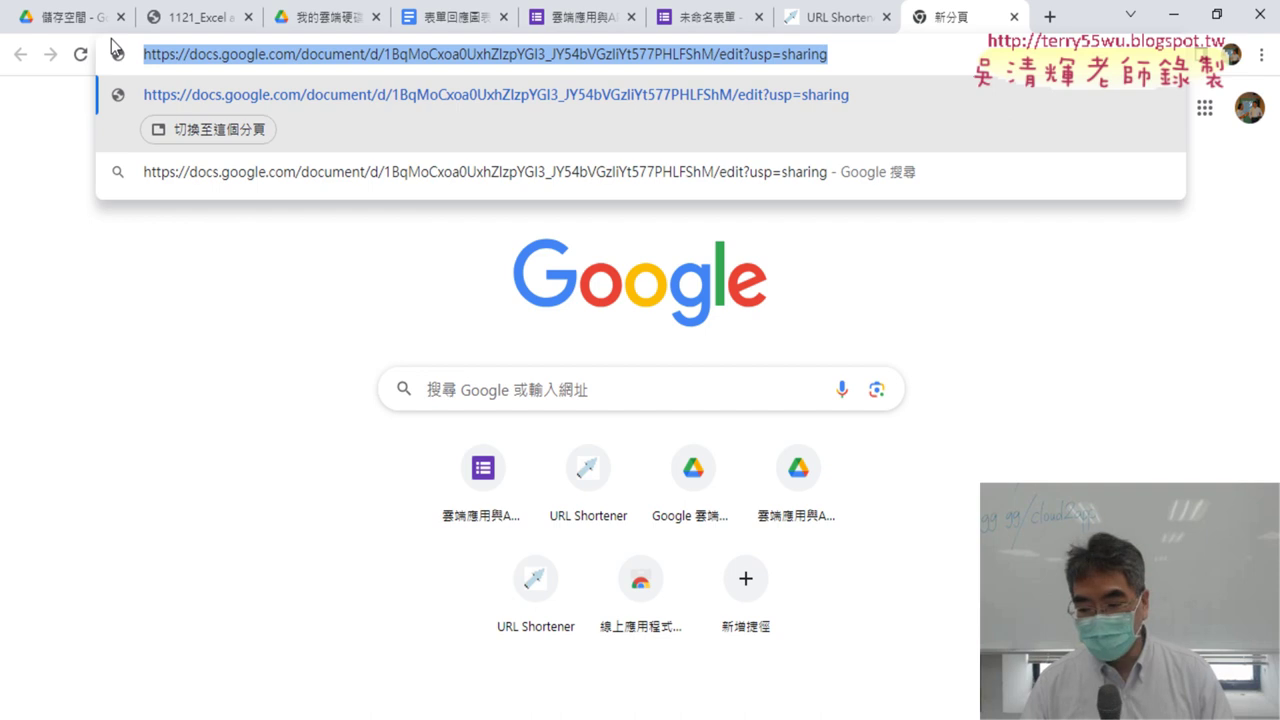
key(Return)
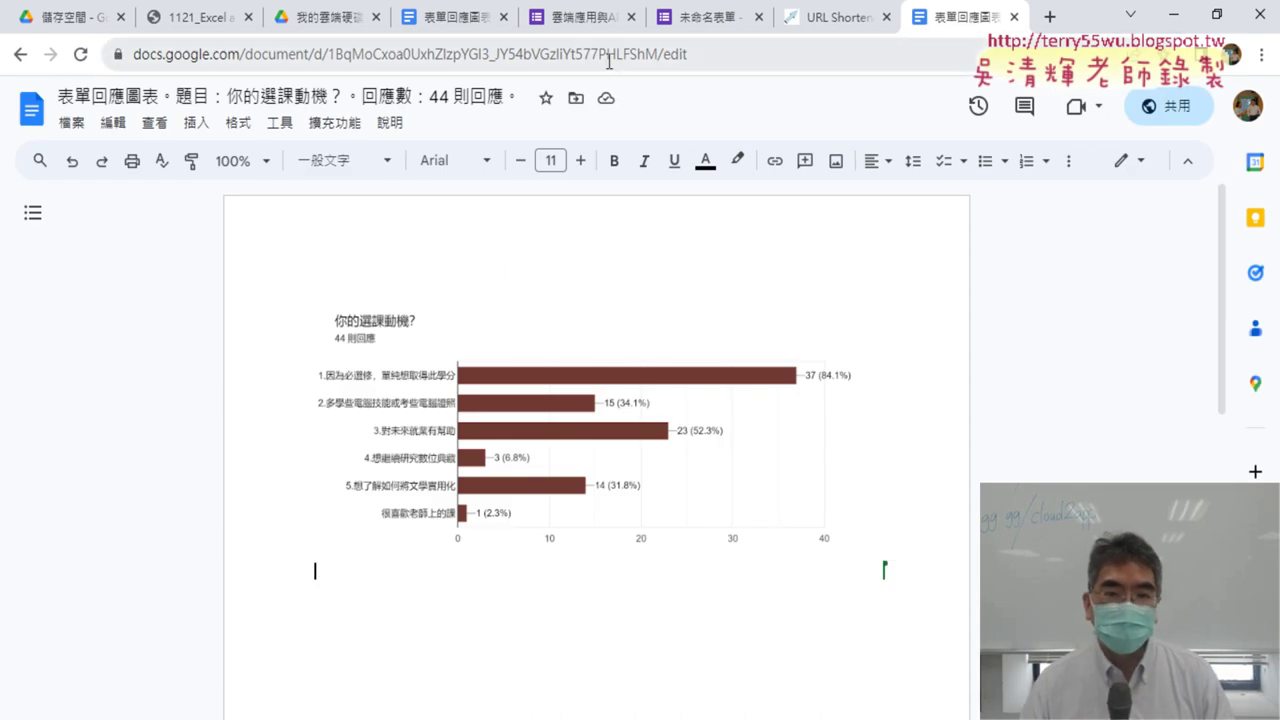
click(752, 62)
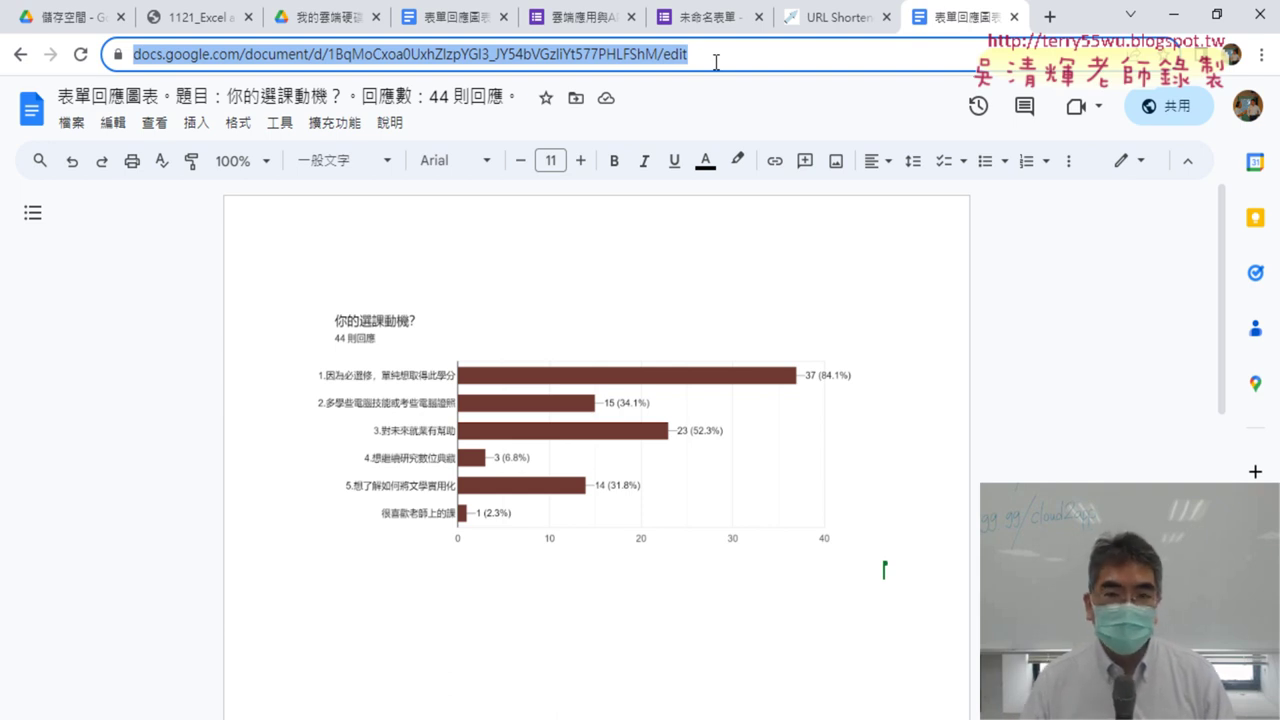
click(585, 20)
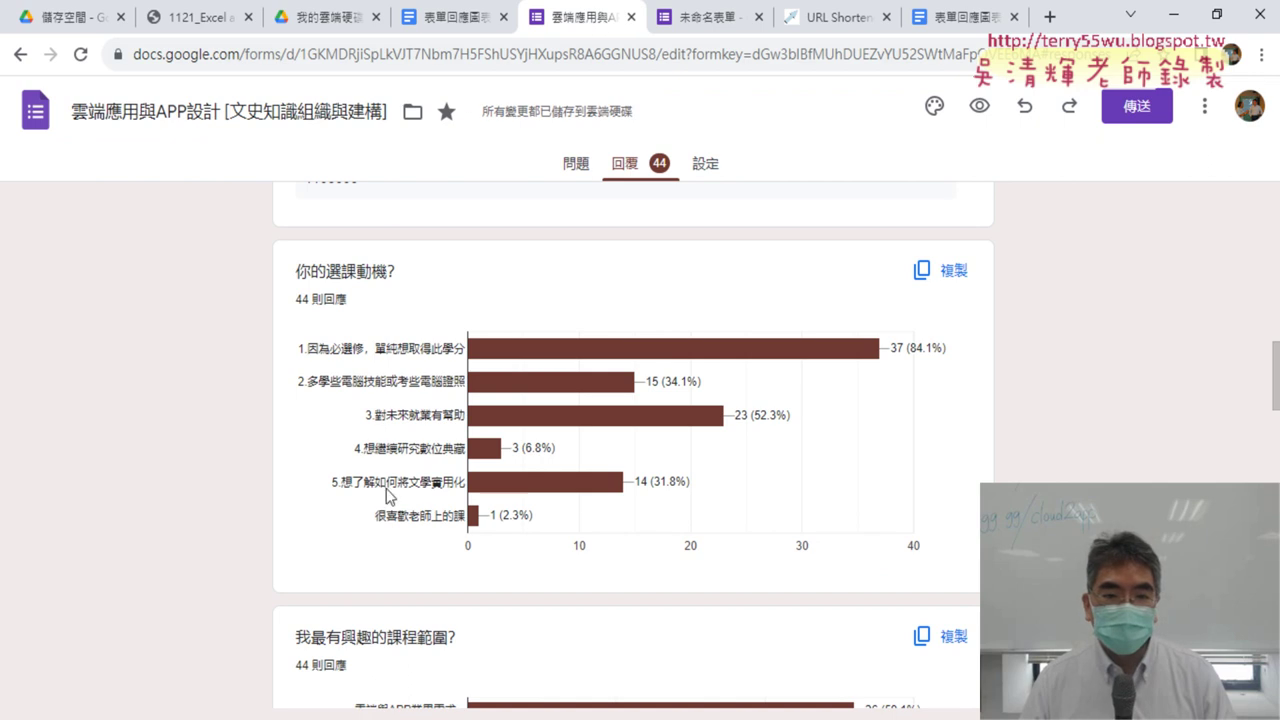
mouse_move(683, 436)
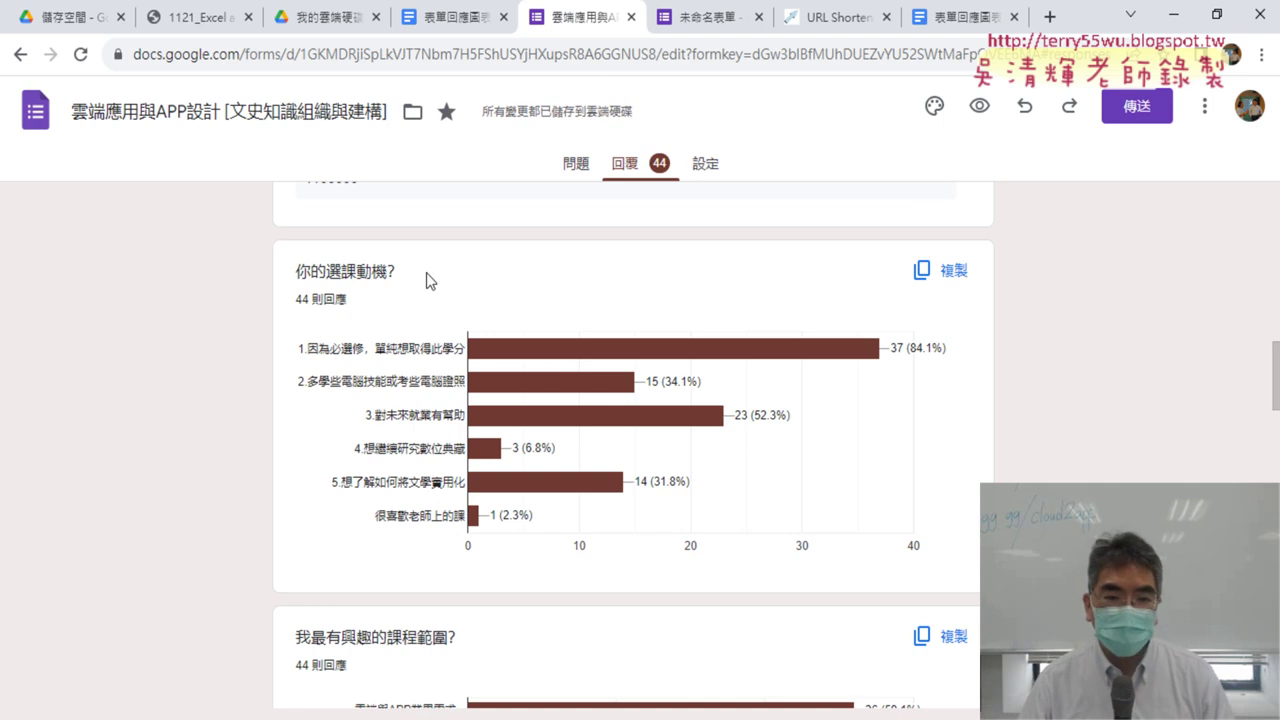
scroll(218, 358, down, 1)
scroll(218, 358, down, 2)
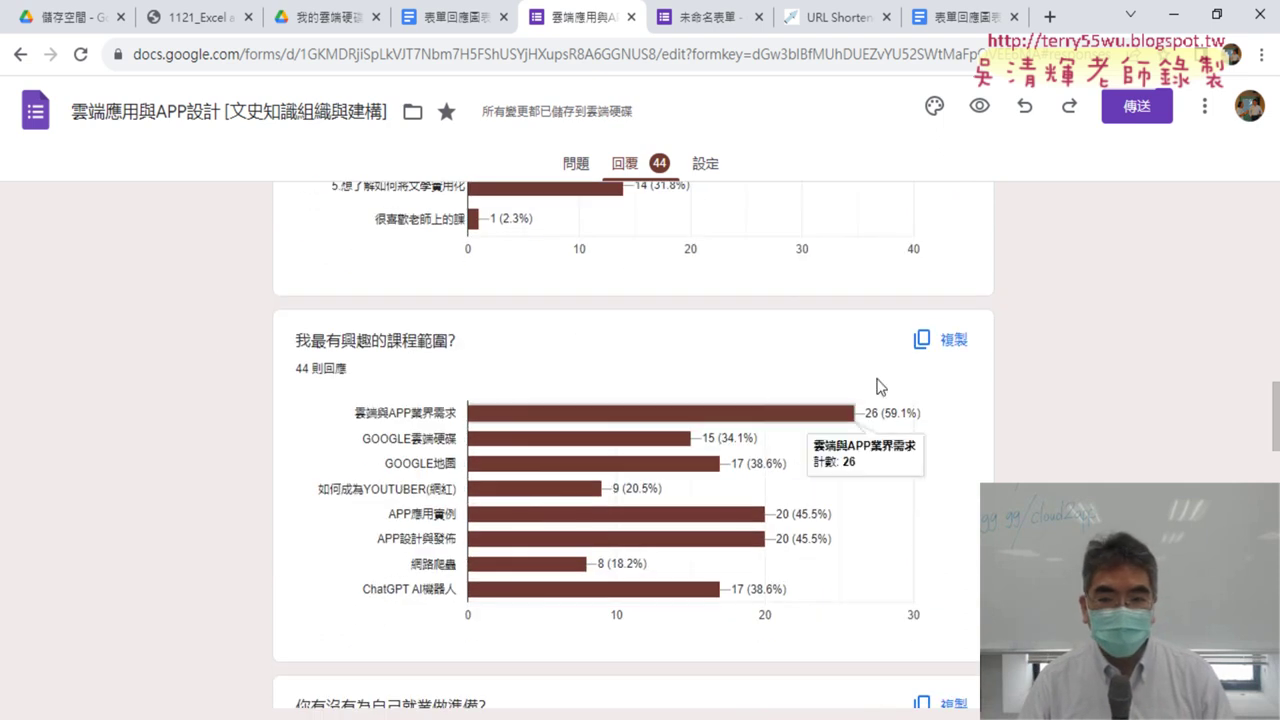
click(960, 17)
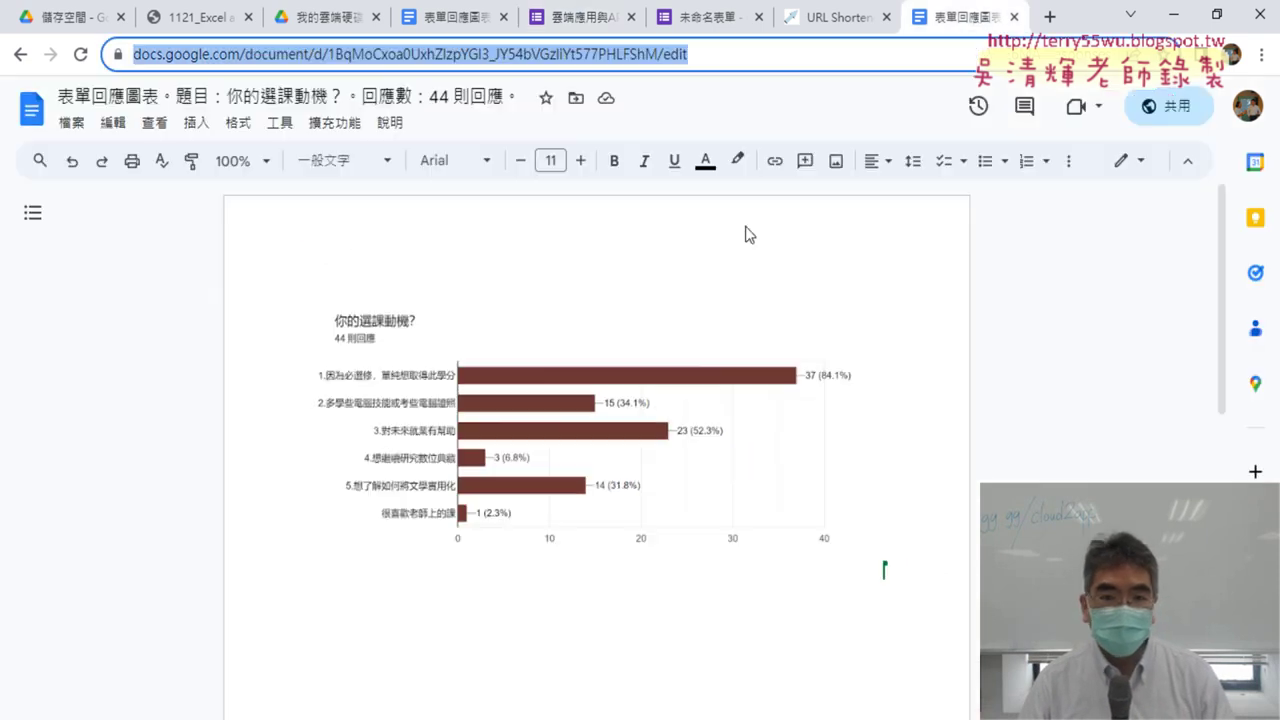
click(522, 374)
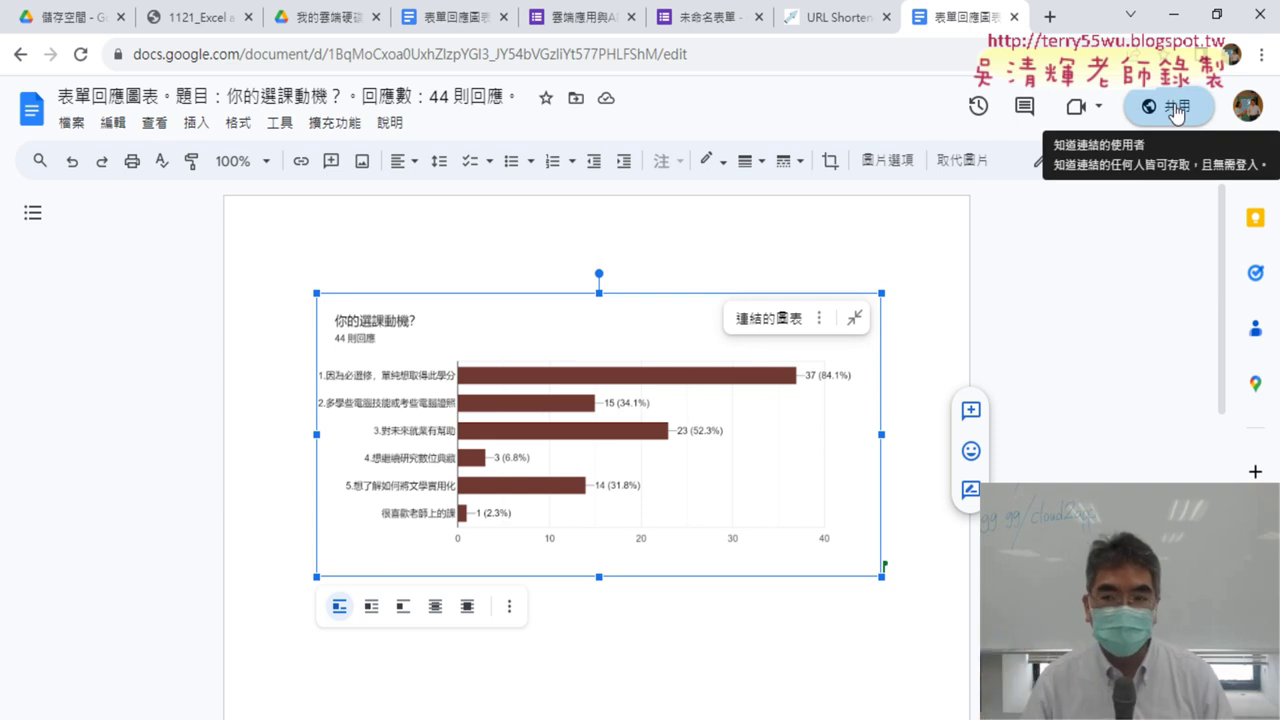
click(1165, 106)
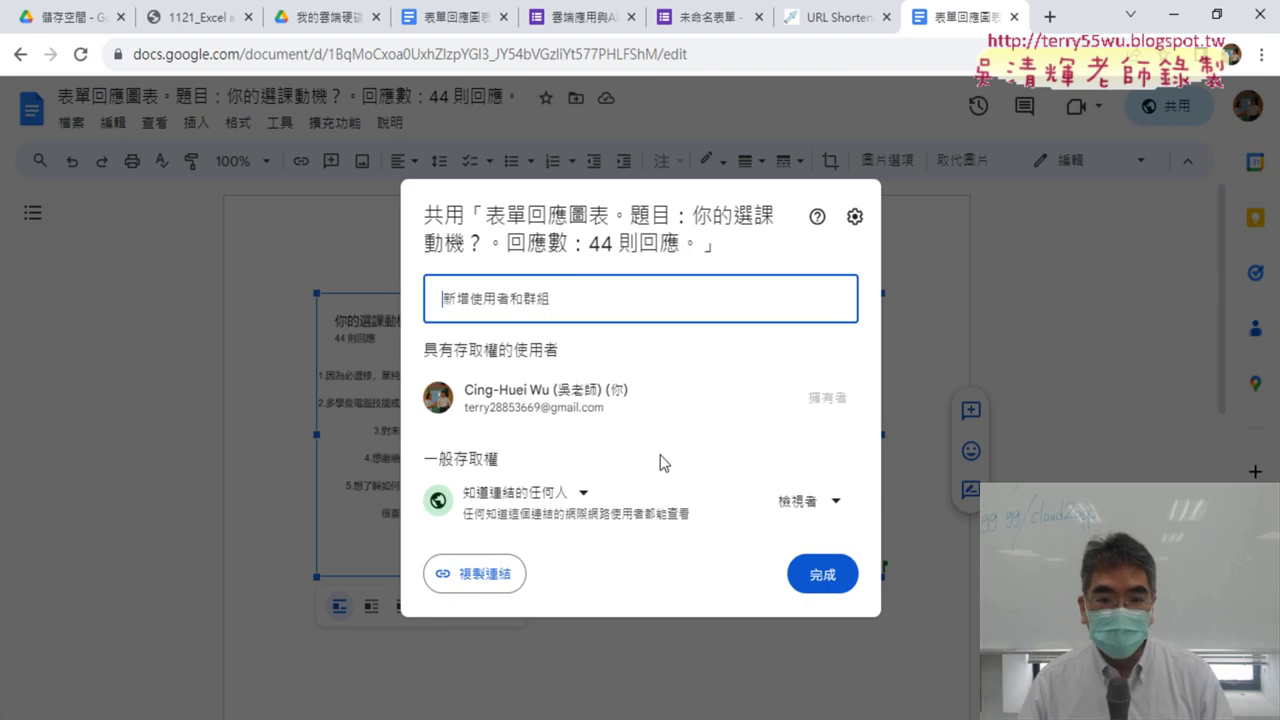
click(551, 506)
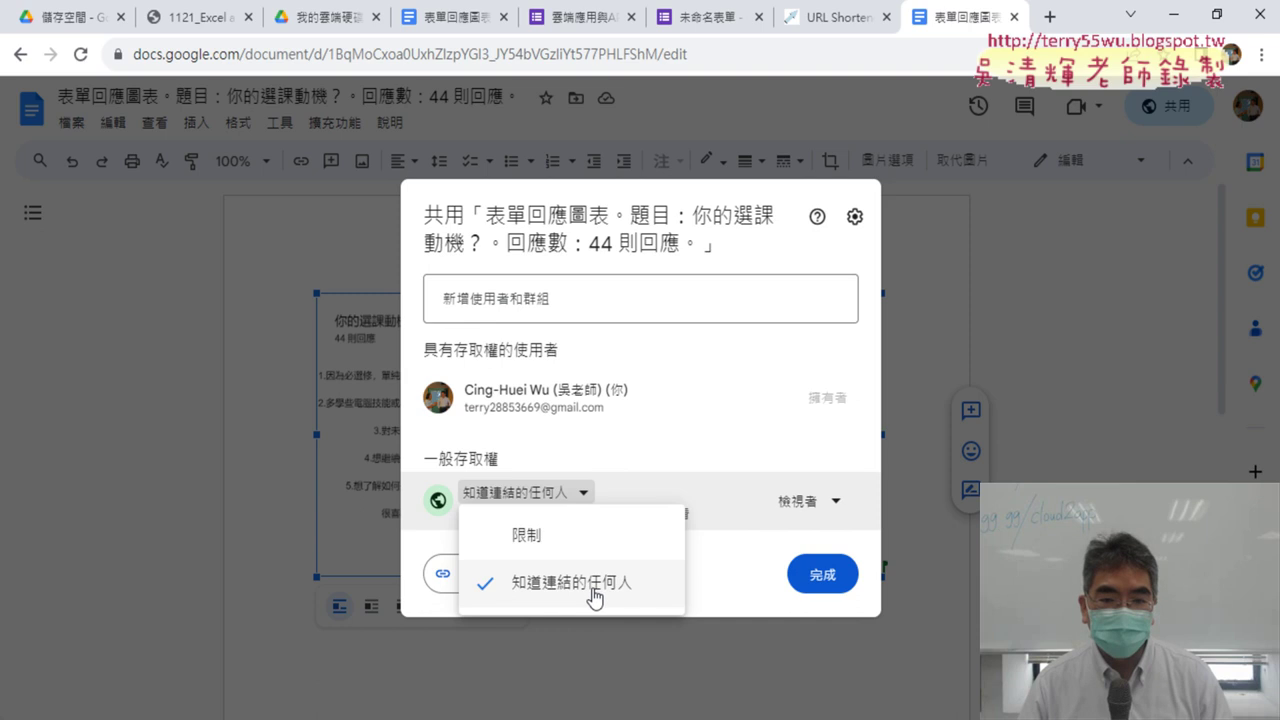
click(763, 550)
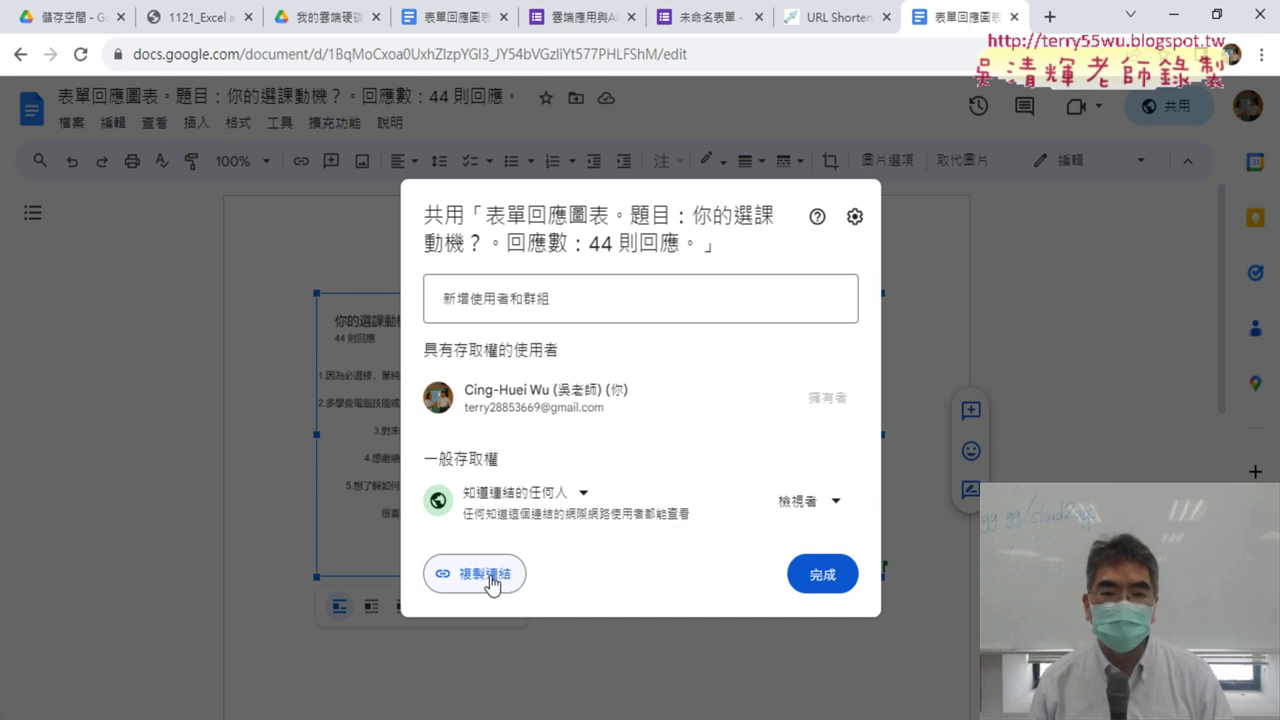
click(802, 579)
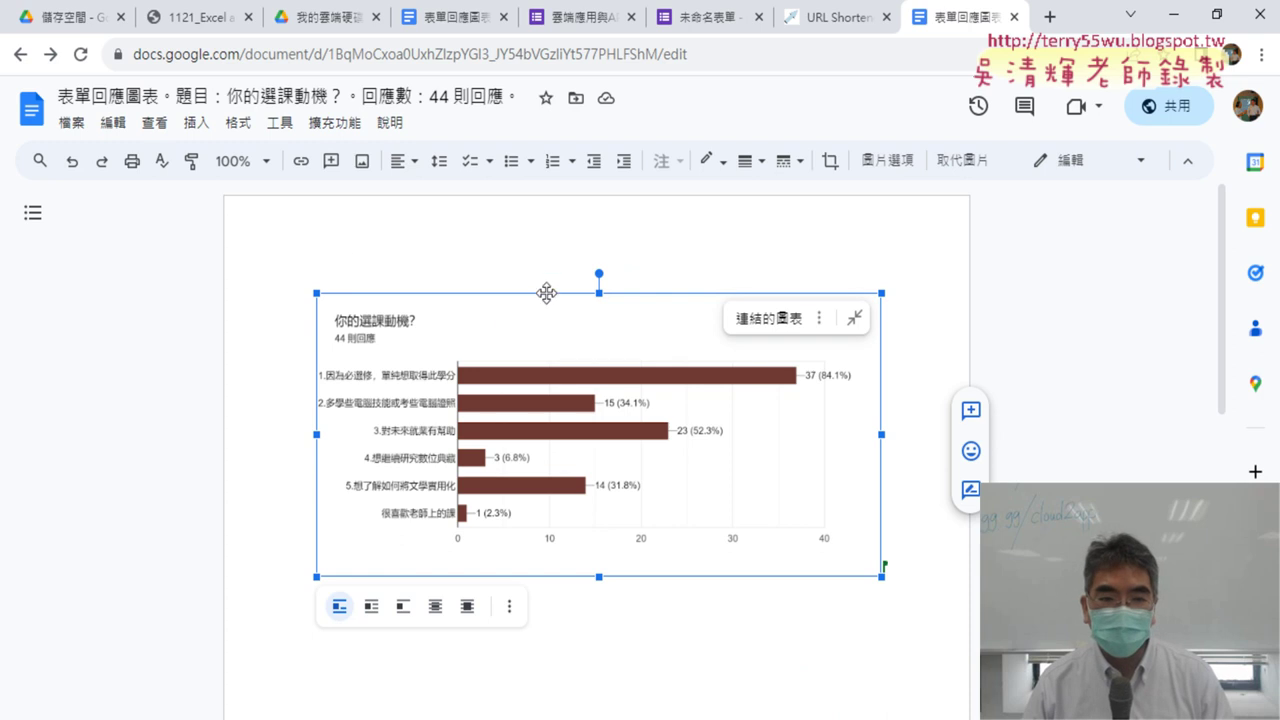
- Back on the Forms responses page, read each bar's count on the 你的選課動機? chart
scroll(560, 597, down, 3)
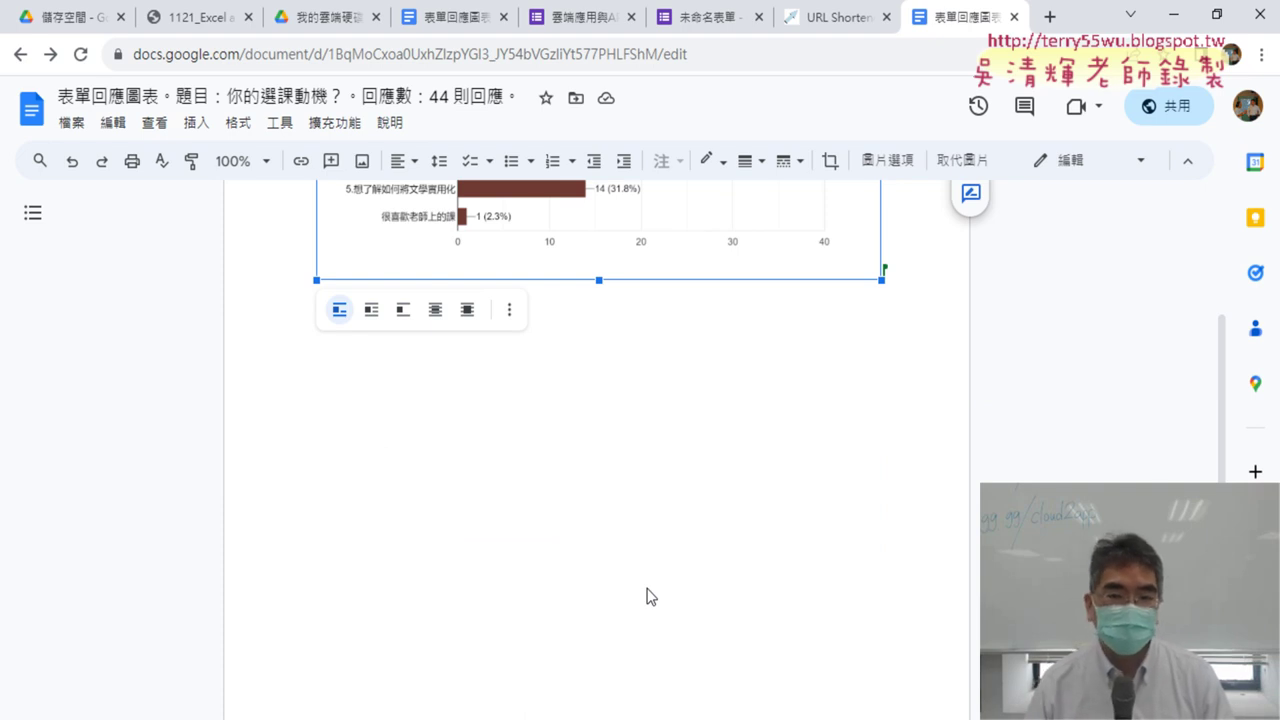
click(582, 28)
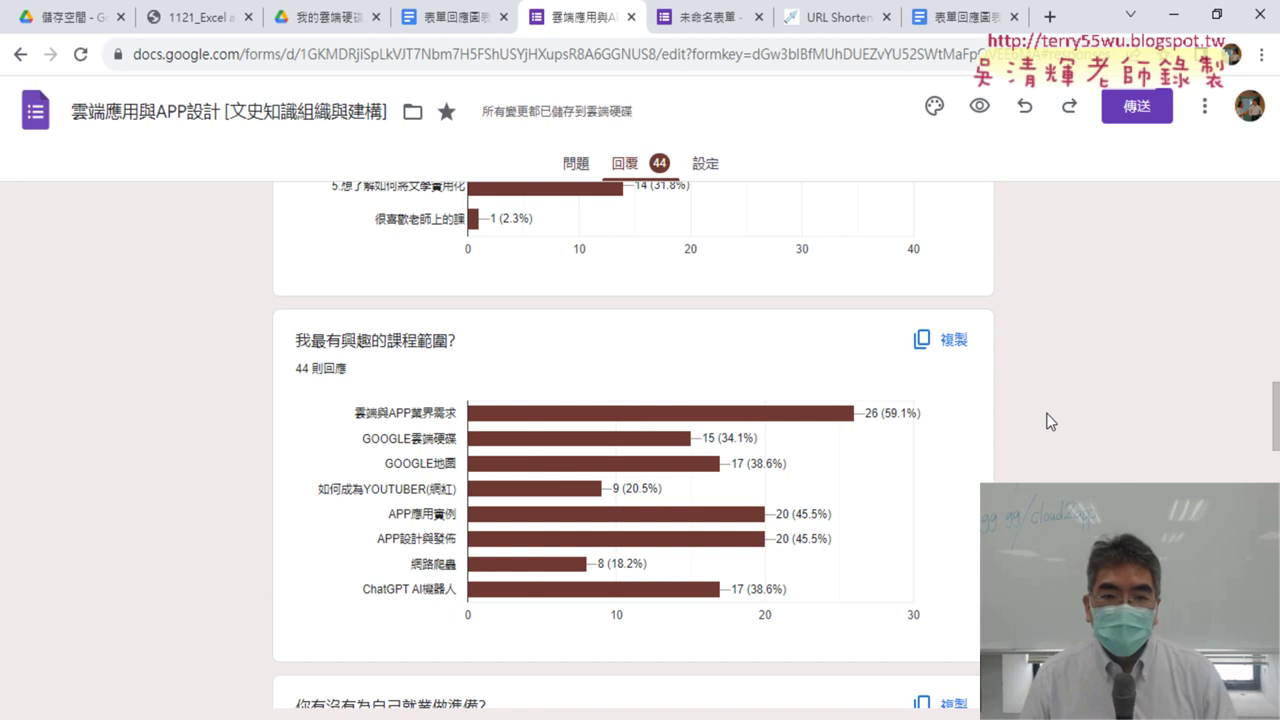
scroll(1063, 396, up, 2)
scroll(1063, 396, up, 2)
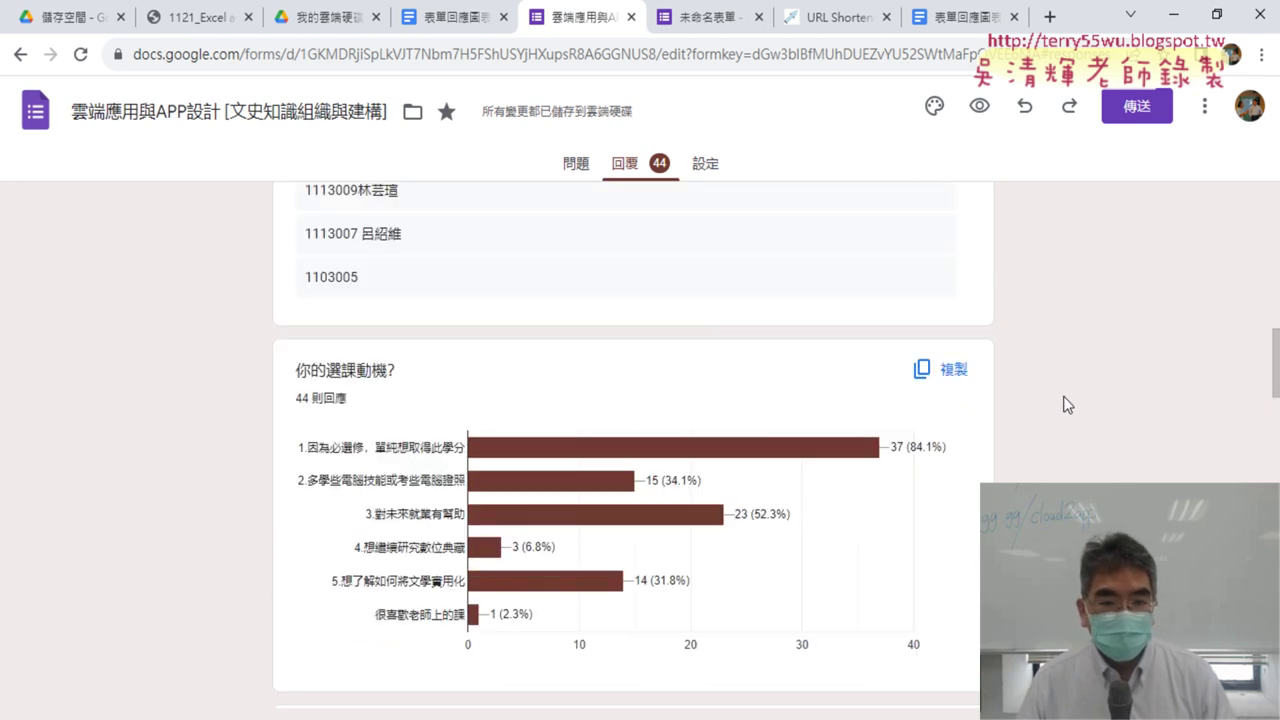
scroll(1067, 399, down, 1)
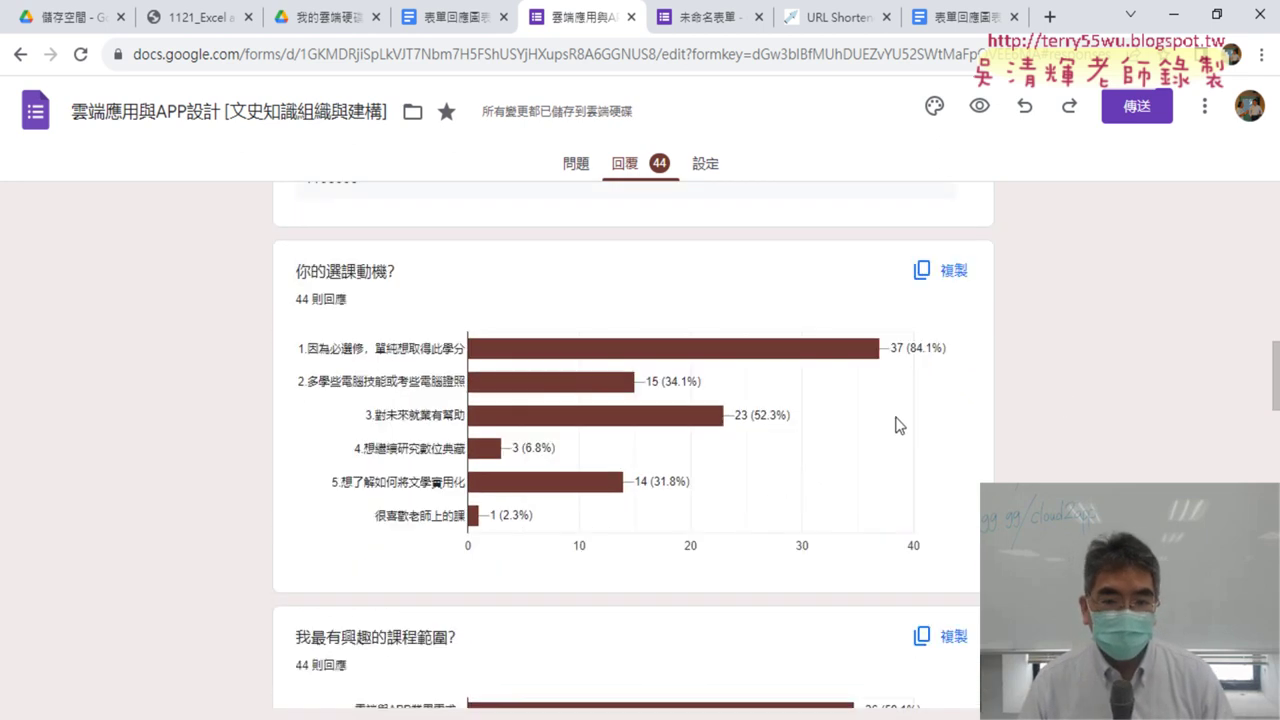
mouse_move(801, 358)
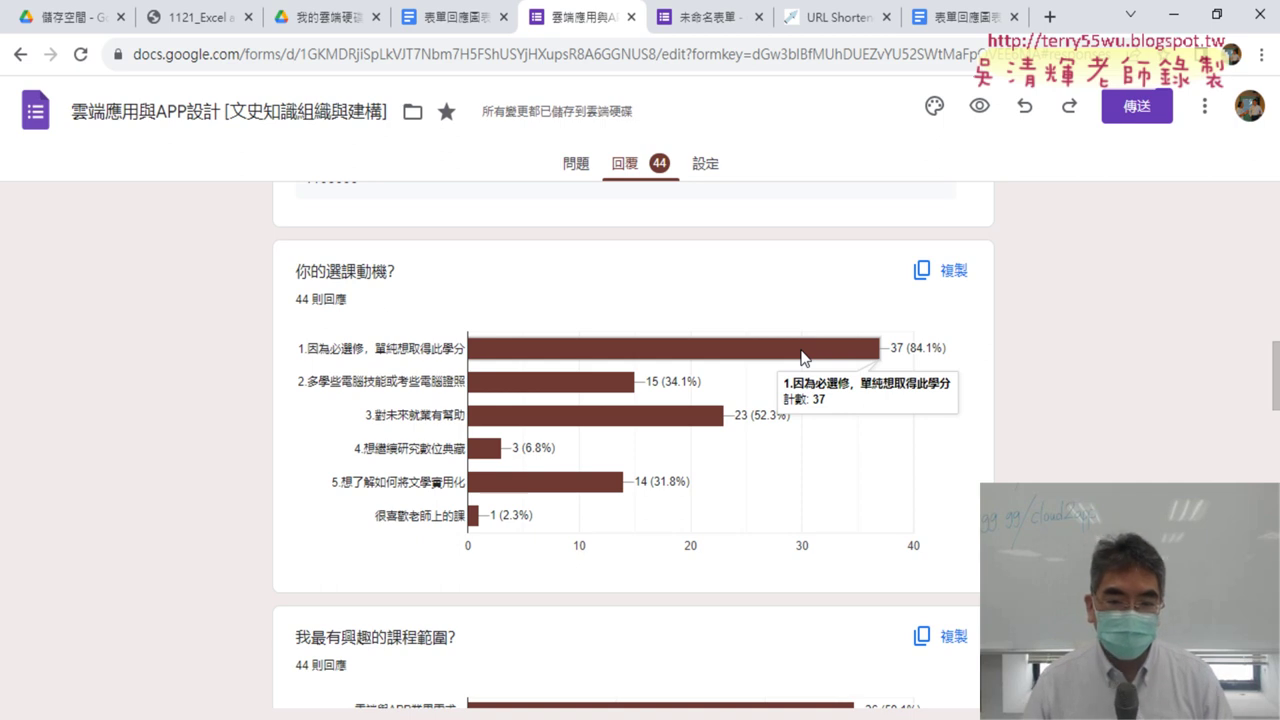
mouse_move(690, 420)
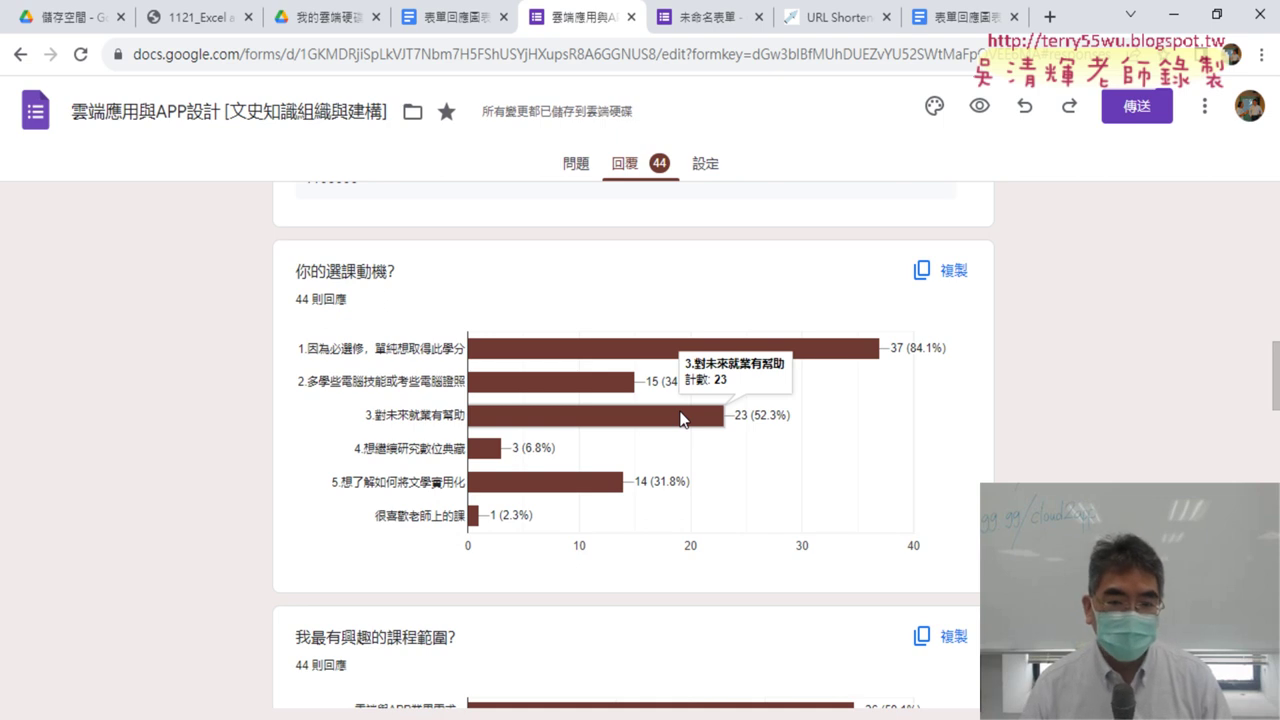
mouse_move(576, 383)
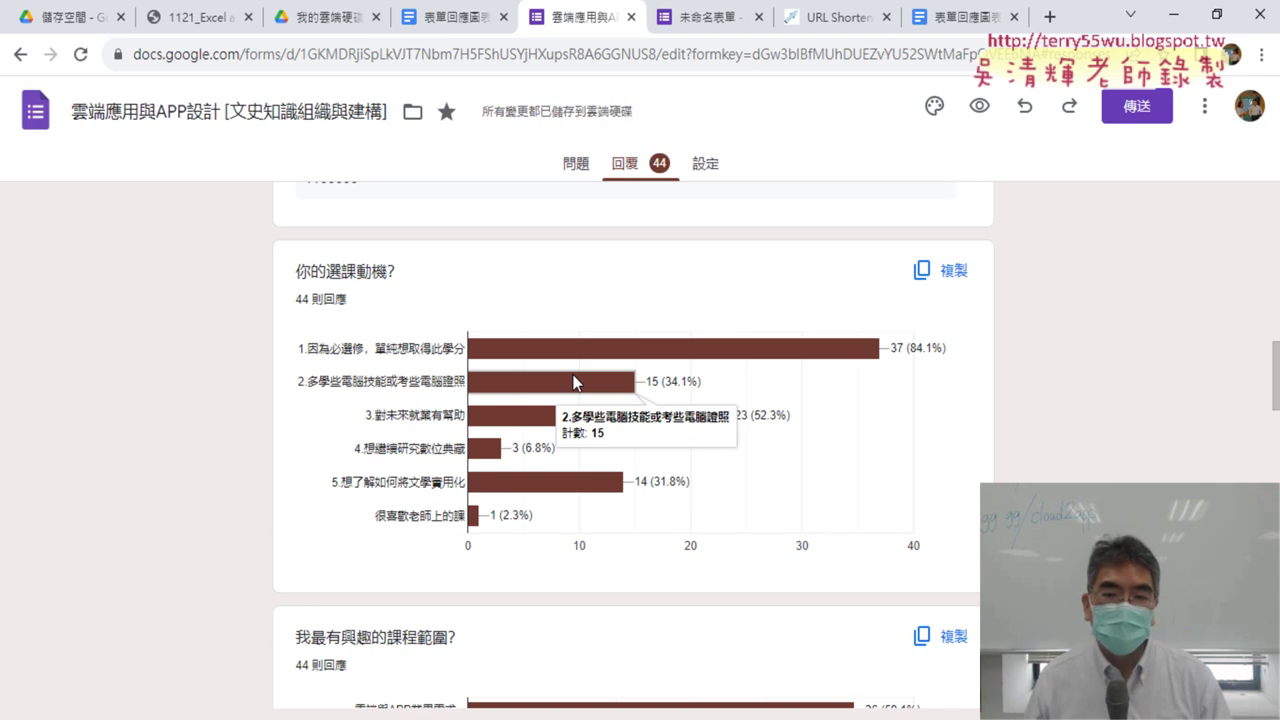
mouse_move(599, 489)
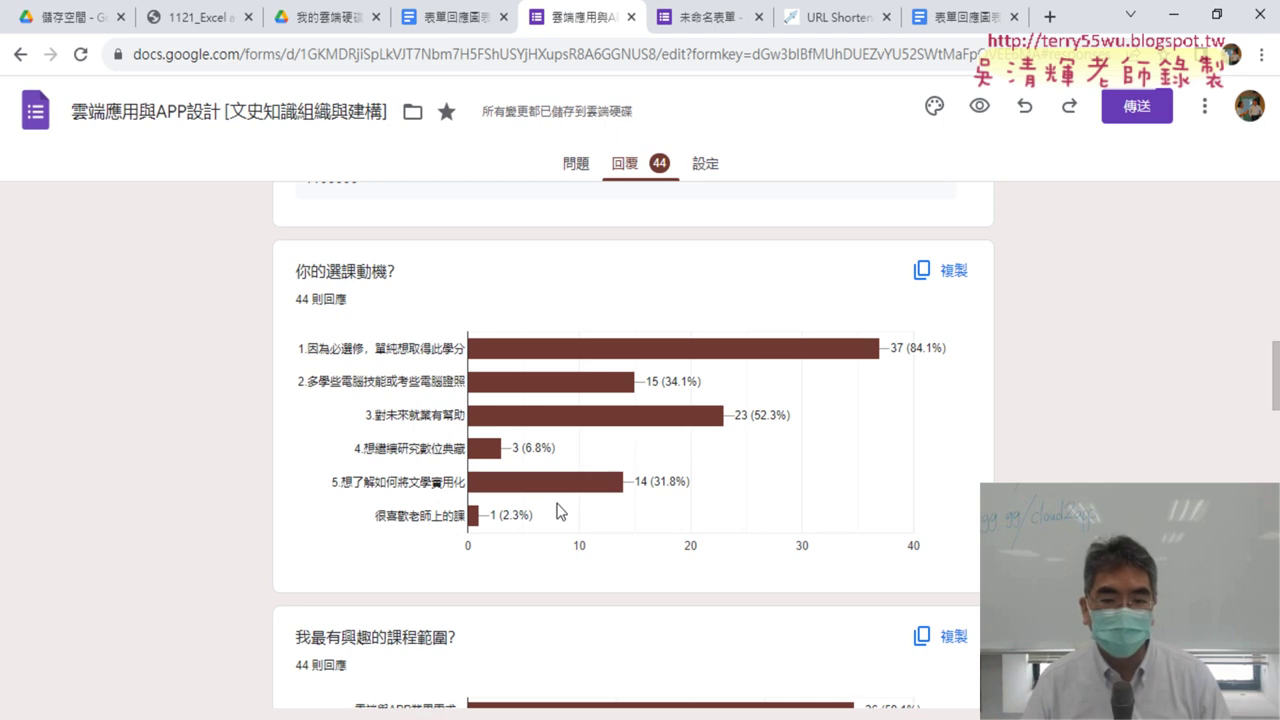
mouse_move(476, 525)
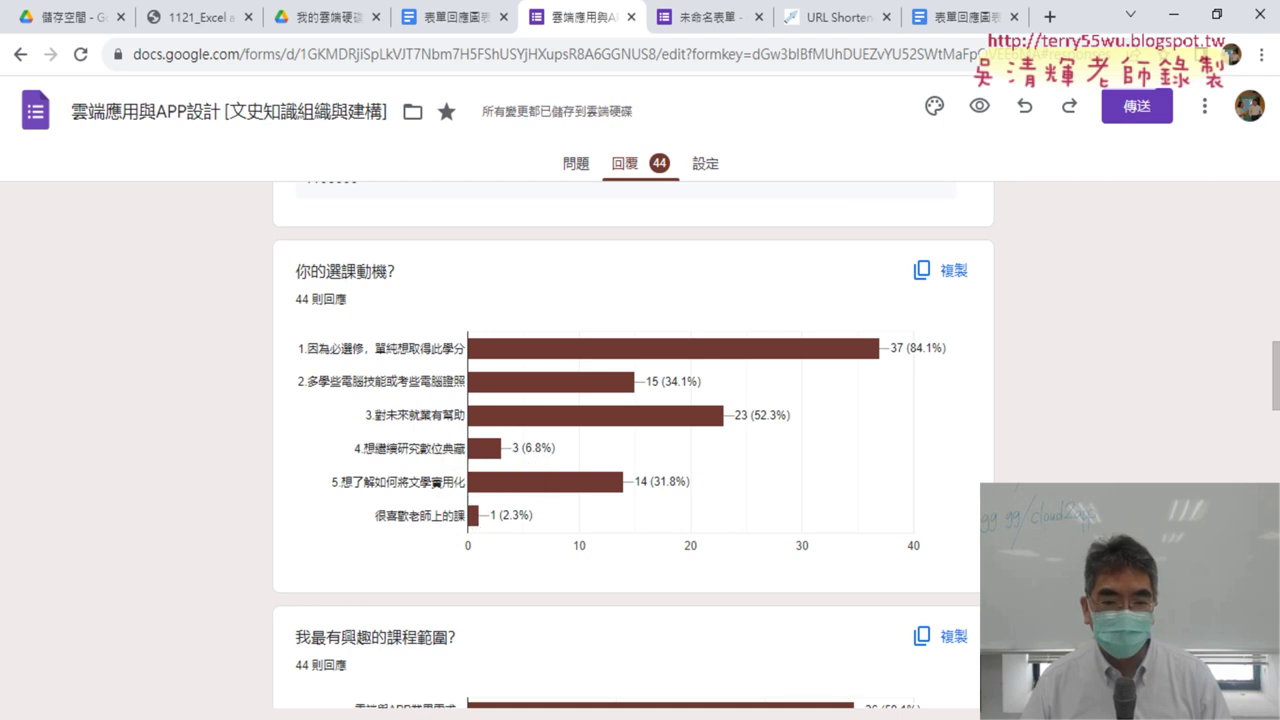
scroll(568, 525, down, 2)
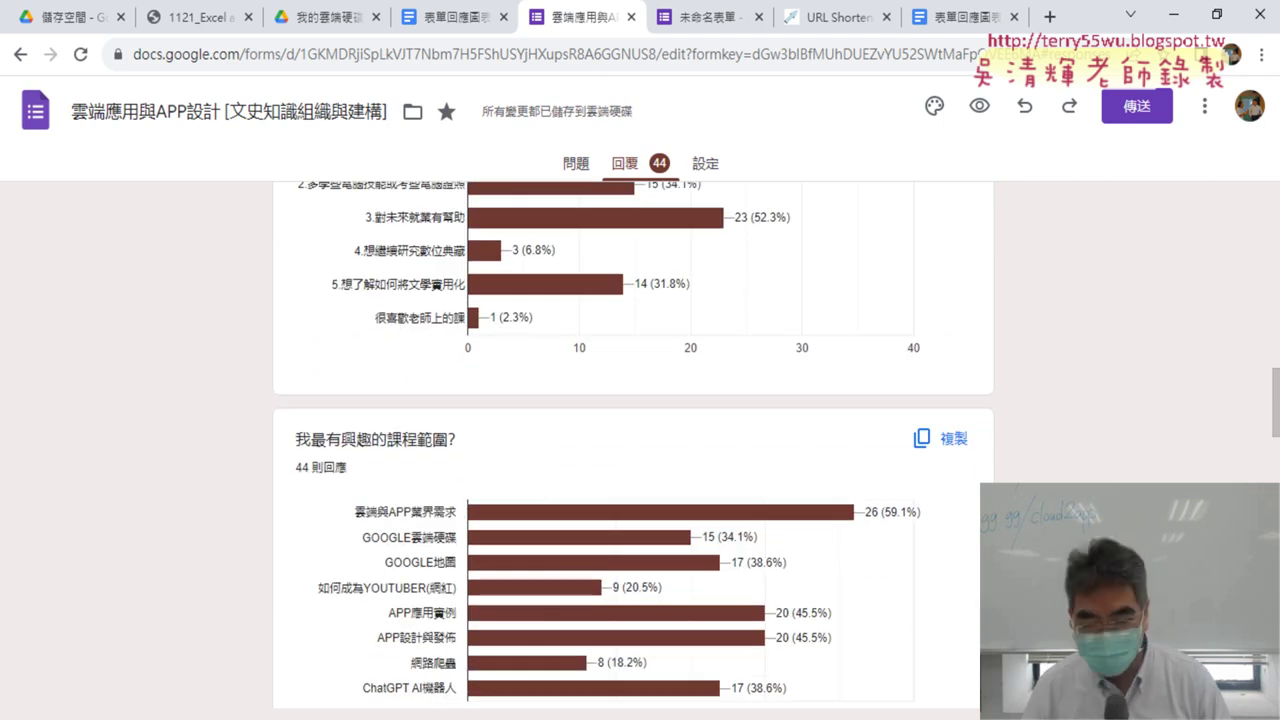
scroll(634, 440, down, 2)
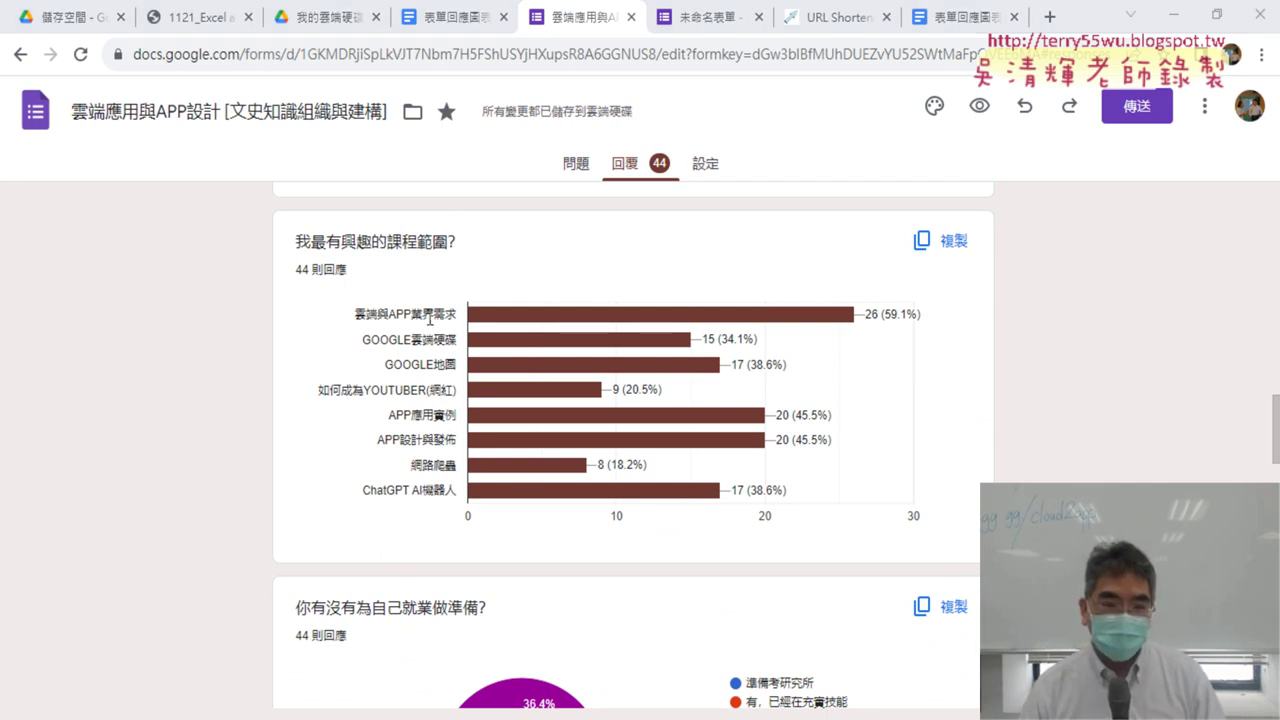
mouse_move(585, 326)
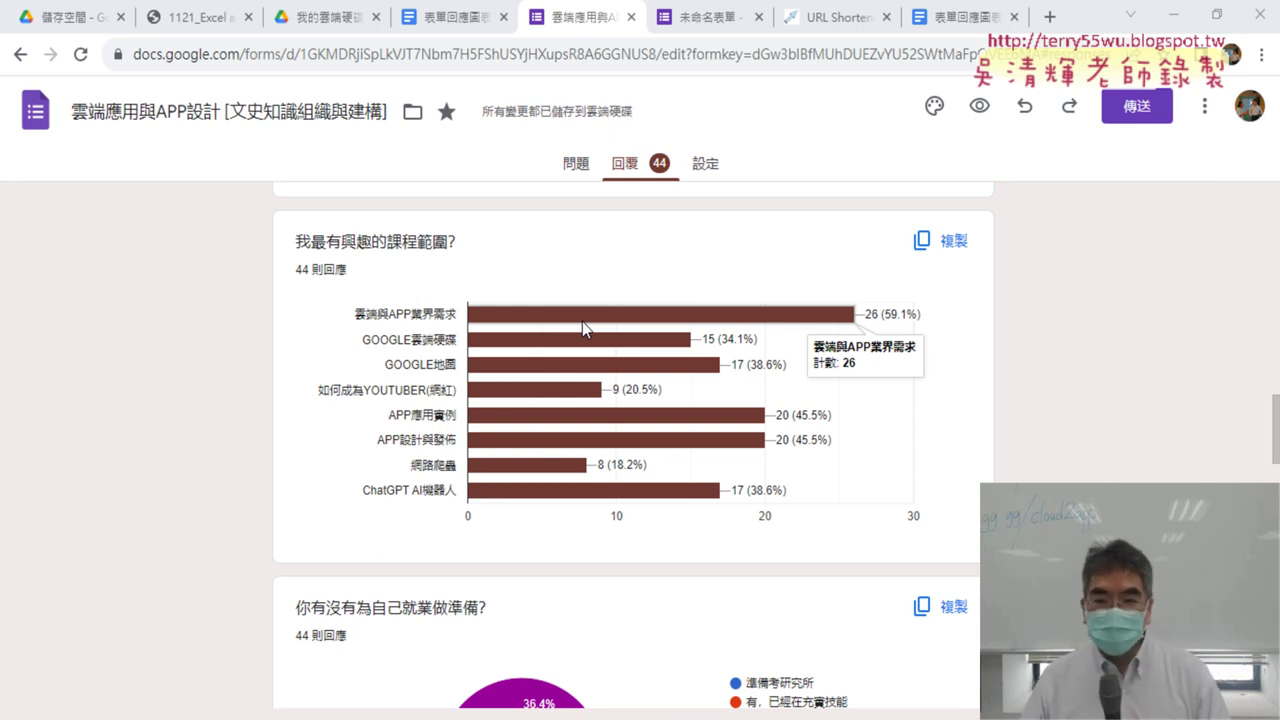
drag(1275, 426, 1270, 200)
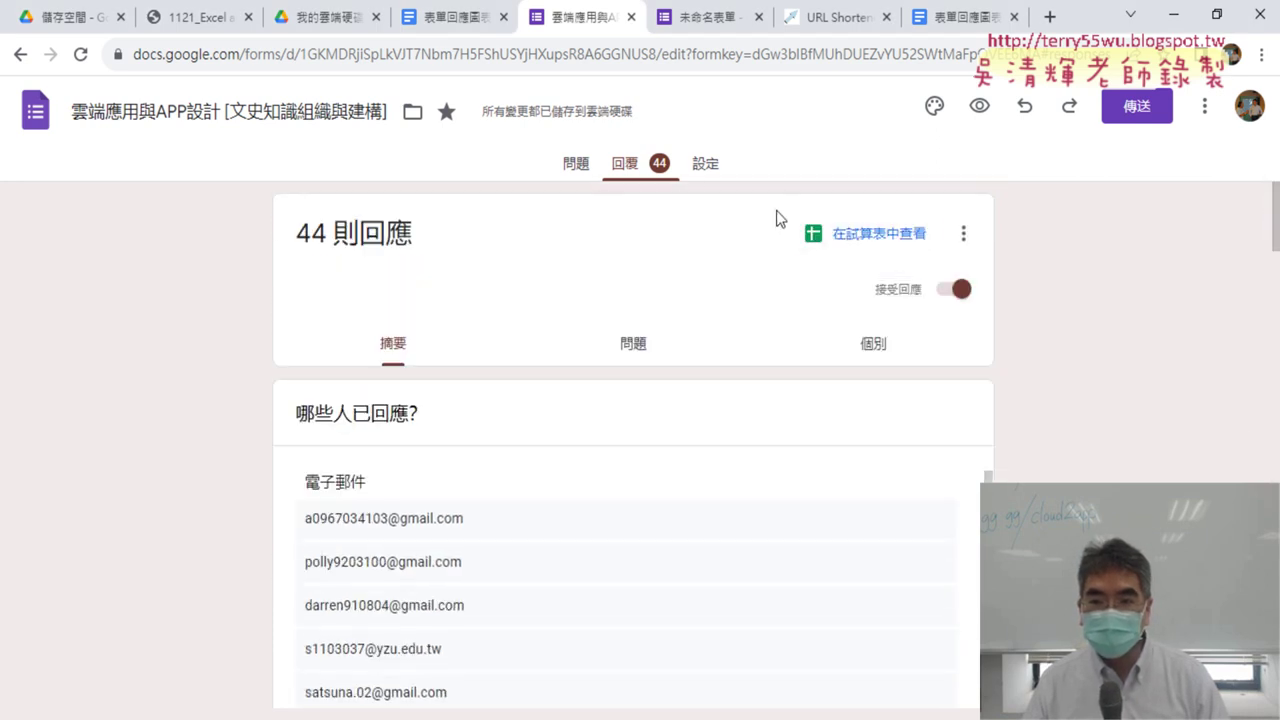
- Open the linked 元智文史知識組織與建構問卷 response spreadsheet and scroll through its answer rows
click(873, 240)
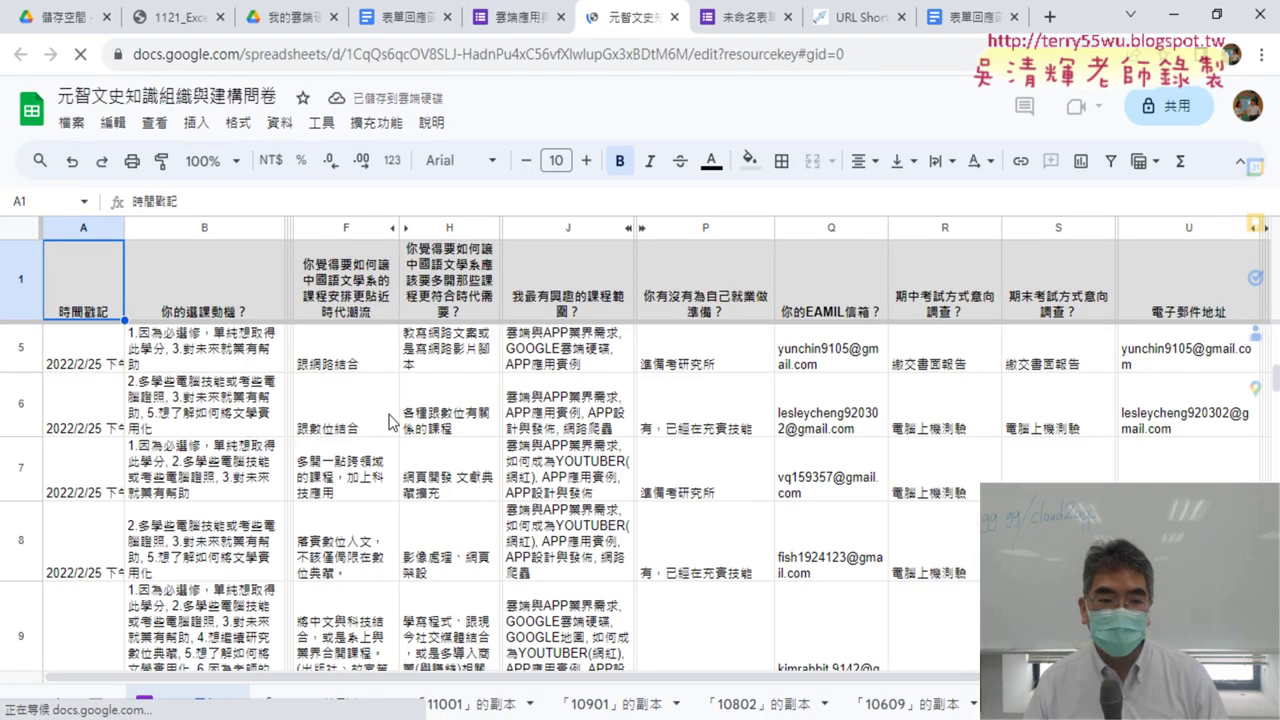
scroll(555, 577, down, 3)
scroll(555, 577, down, 3)
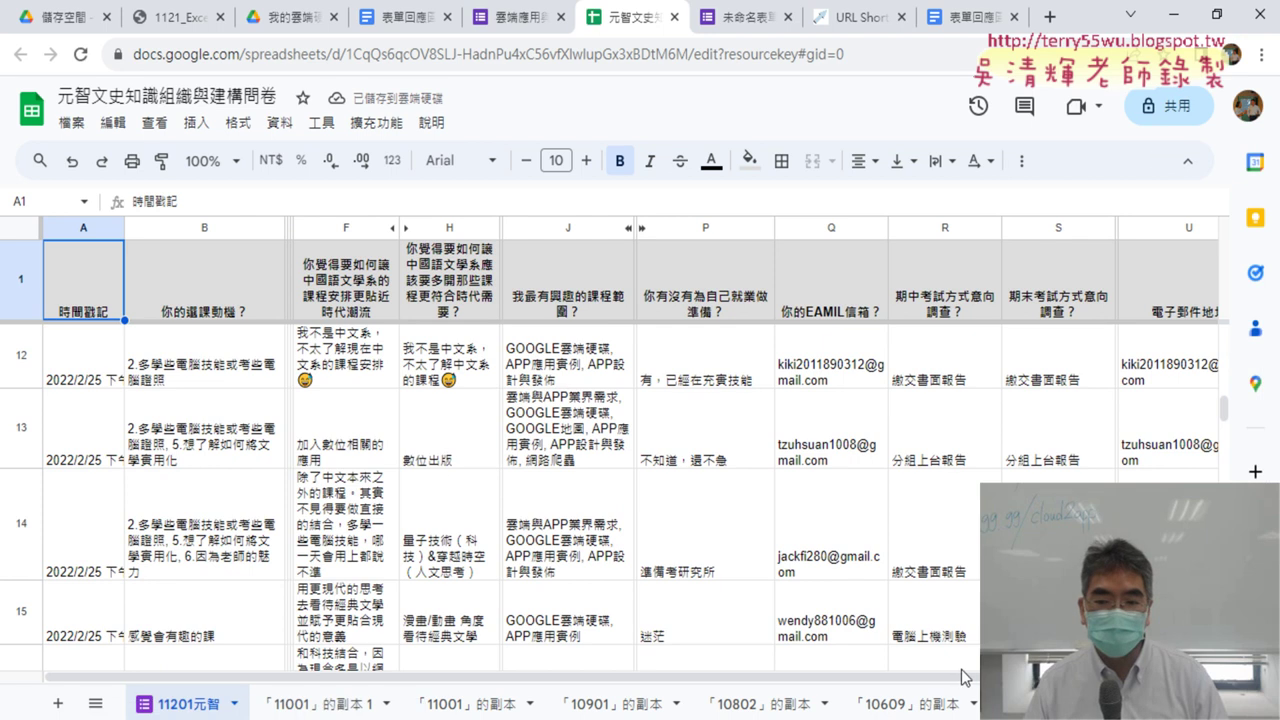
scroll(377, 474, down, 1)
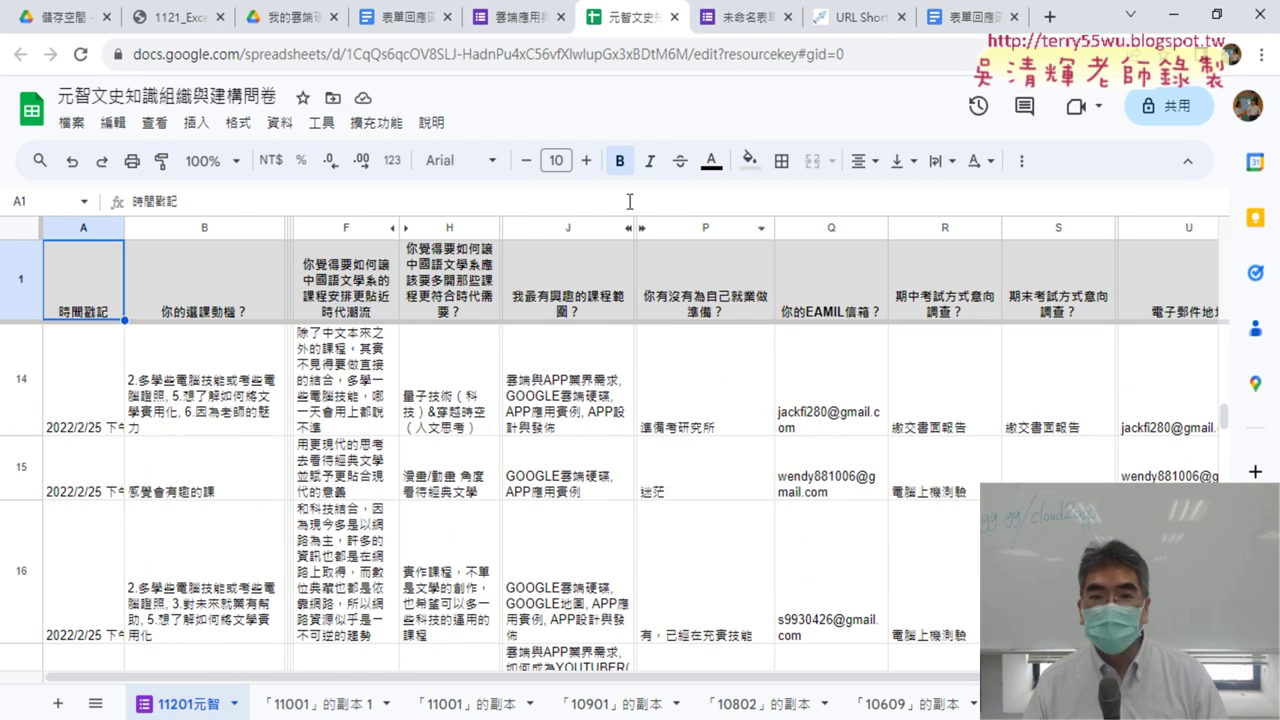
- Inspect the 我最有興趣的課程範圍？ chart's bars, led by 雲端與APP業界需求 at 26 (59.1%)
click(522, 18)
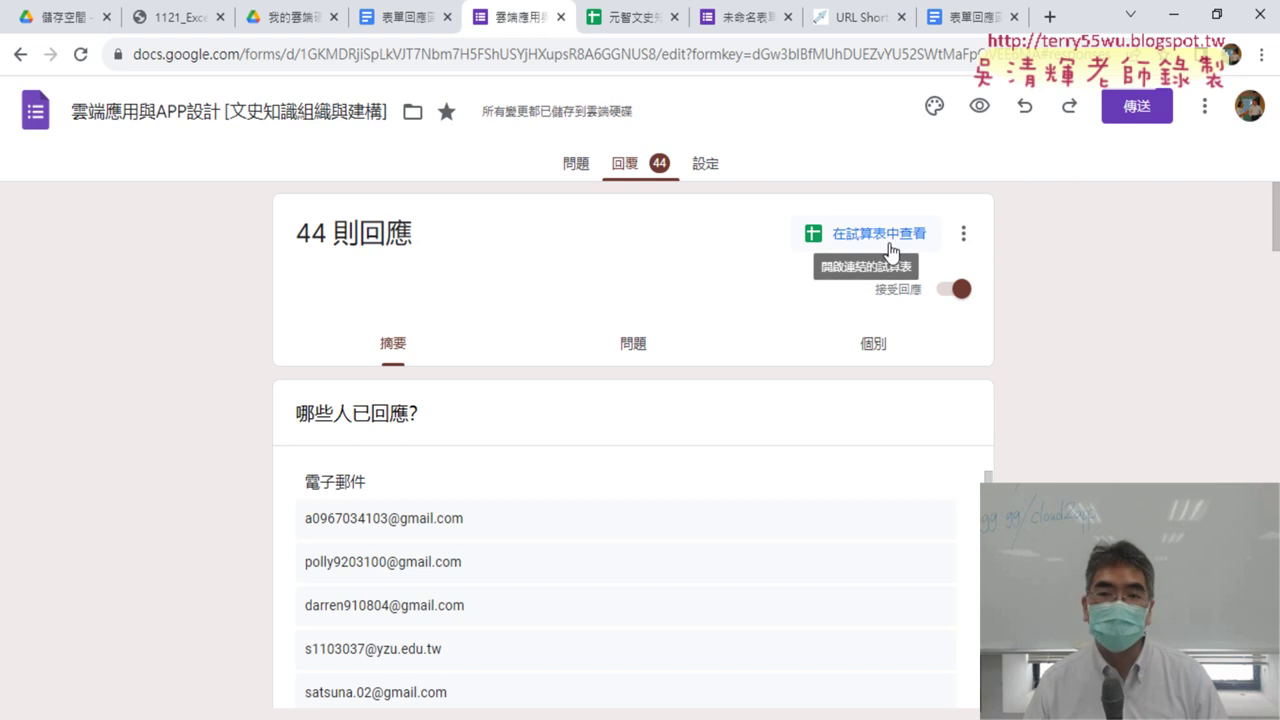
scroll(1194, 278, down, 5)
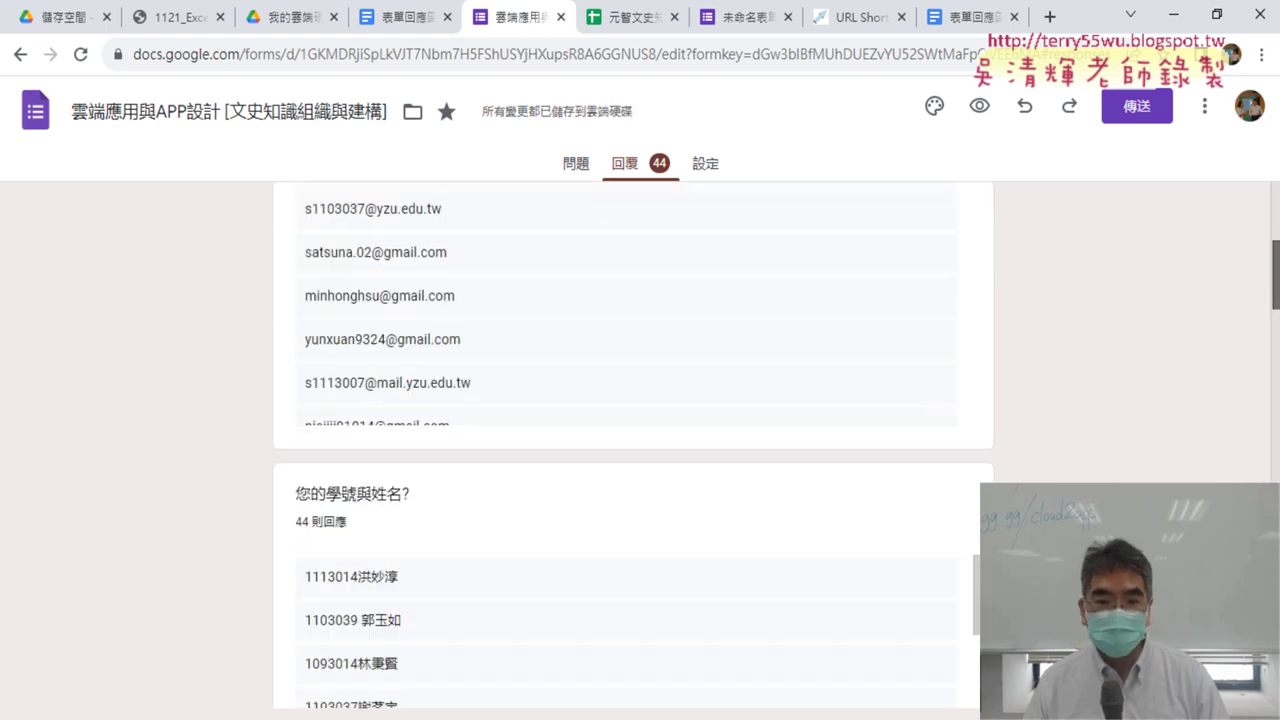
scroll(634, 446, down, 4)
scroll(634, 446, down, 3)
scroll(634, 446, down, 2)
scroll(634, 446, down, 2)
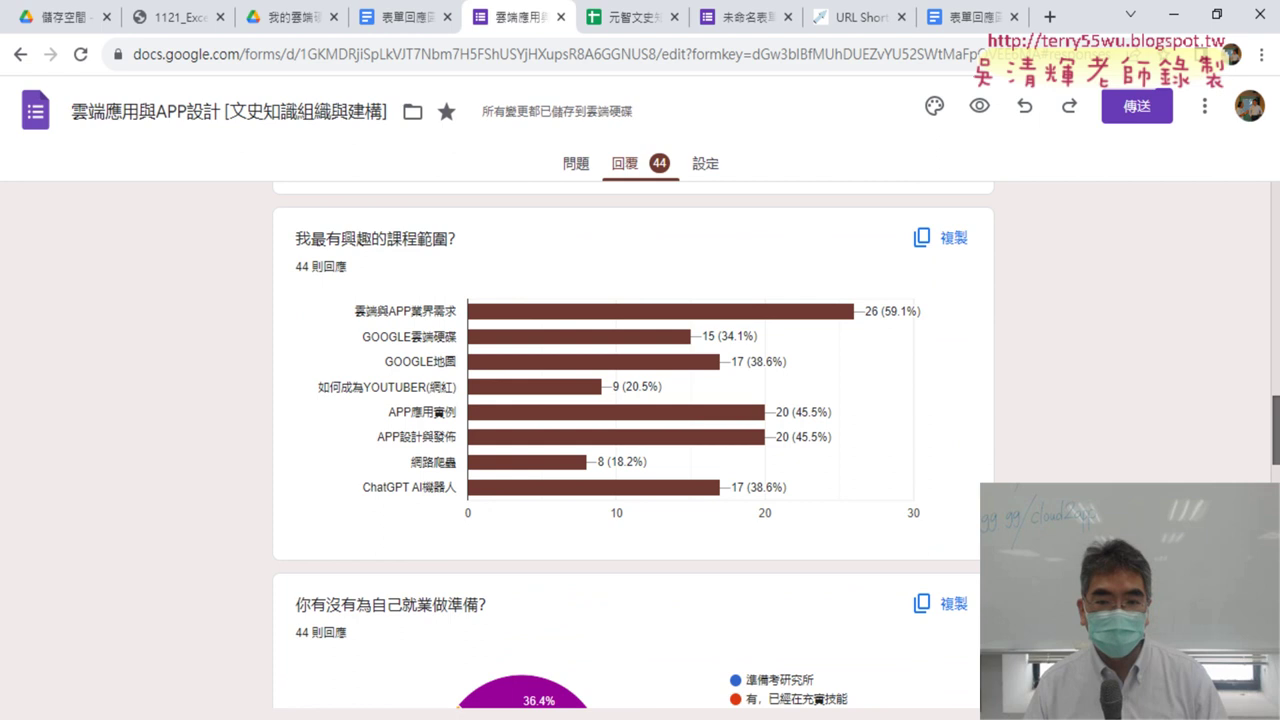
mouse_move(703, 400)
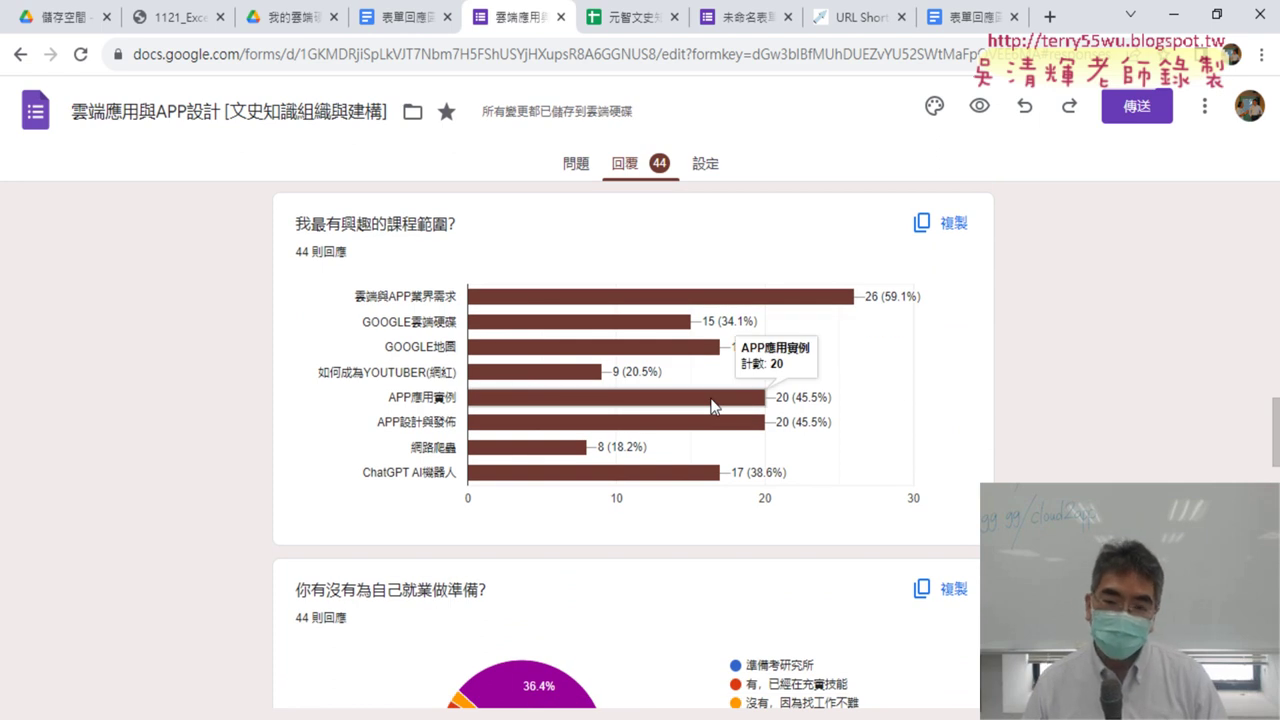
mouse_move(710, 432)
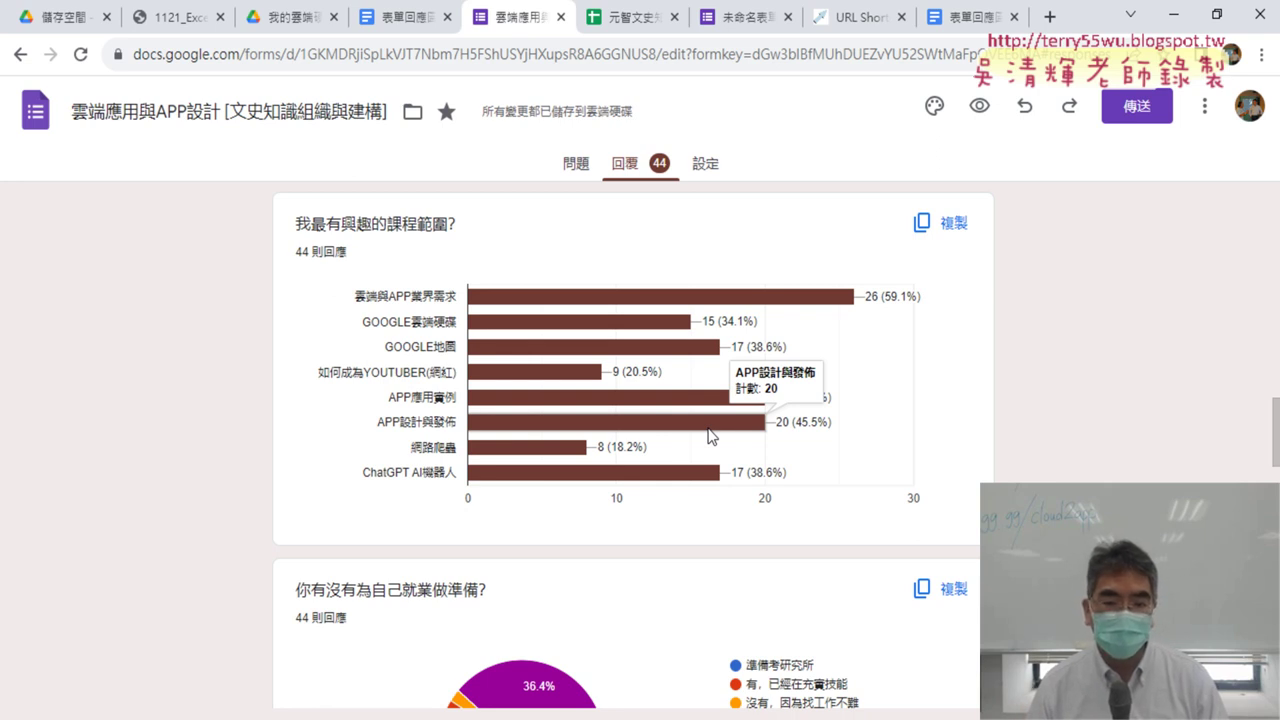
scroll(710, 436, down, 3)
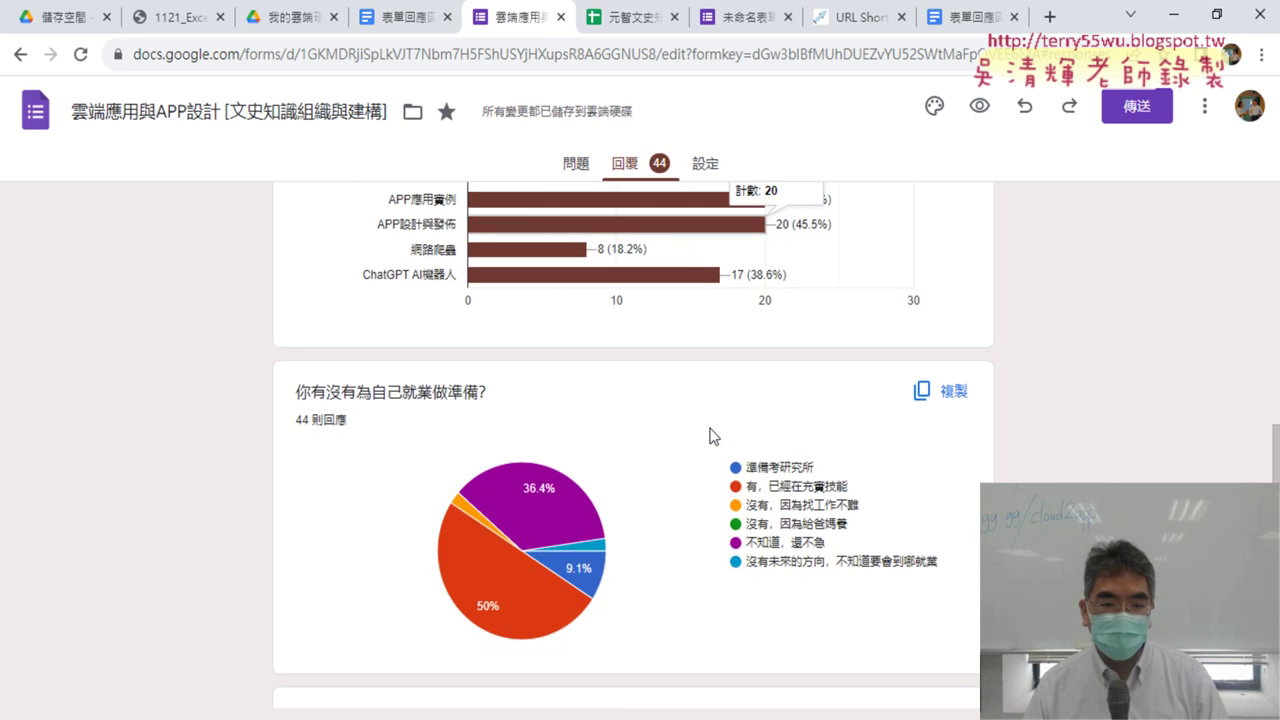
scroll(710, 436, down, 2)
mouse_move(528, 412)
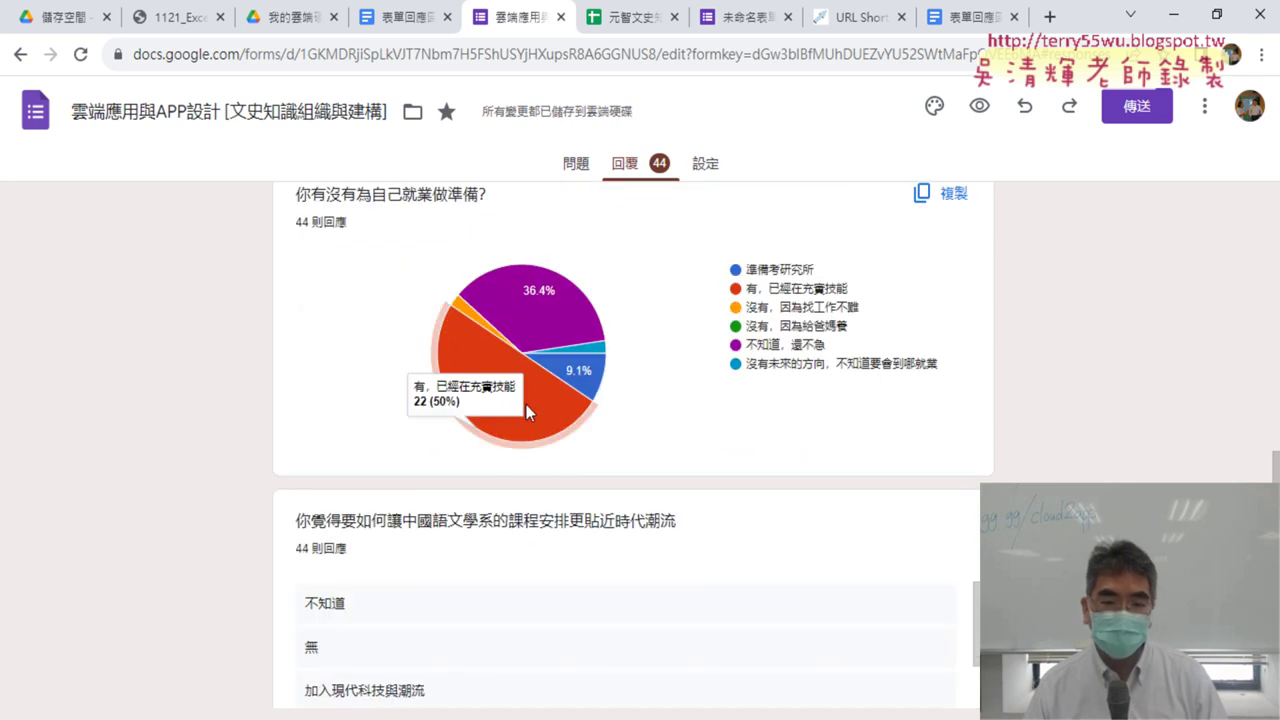
mouse_move(560, 305)
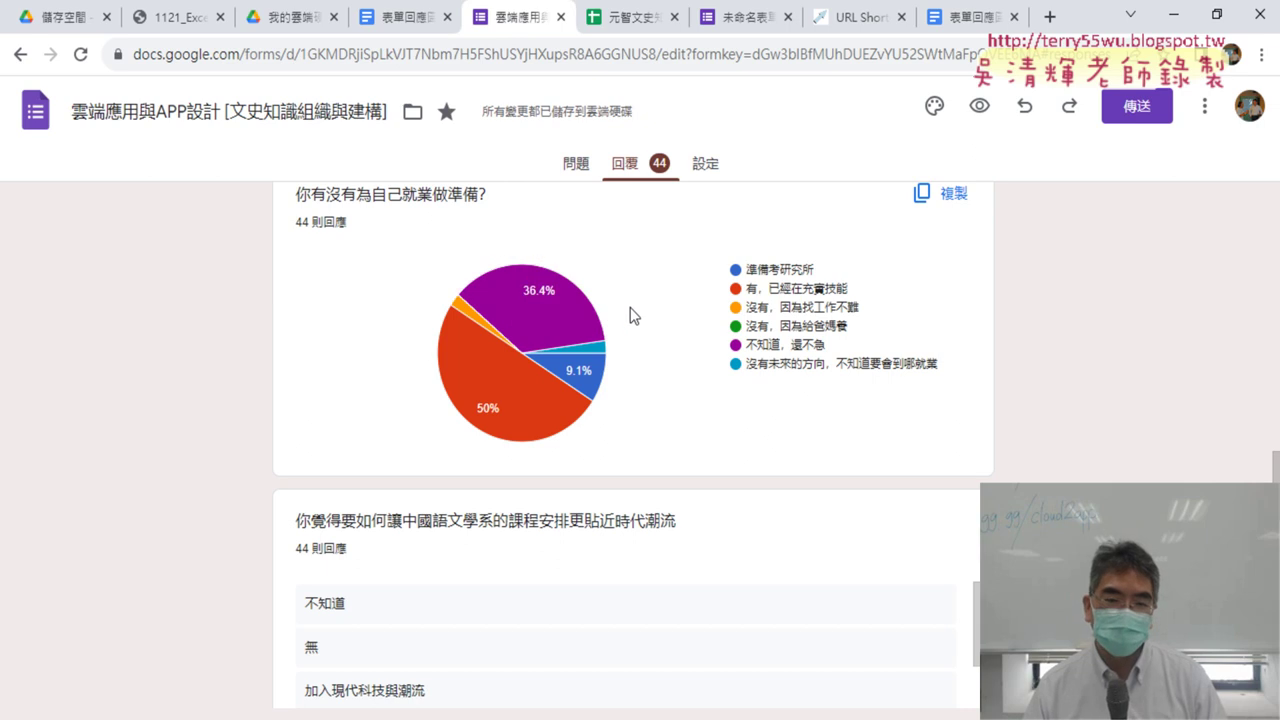
mouse_move(588, 372)
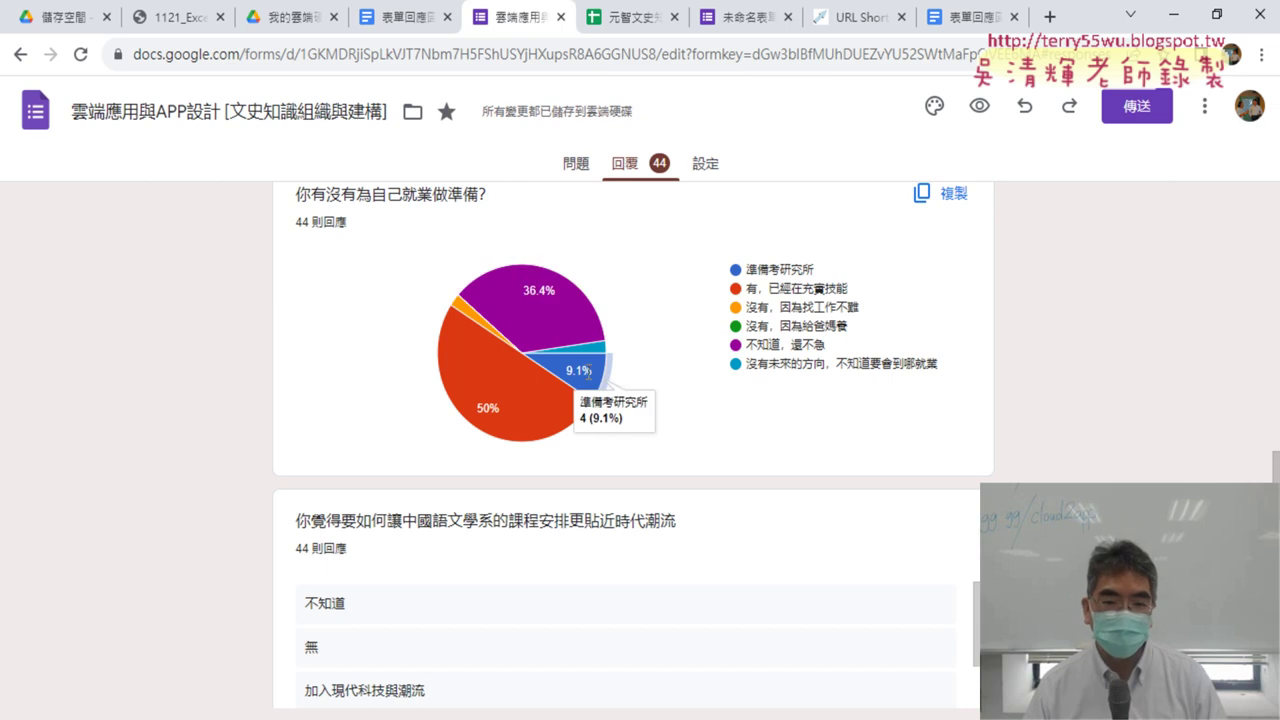
mouse_move(591, 349)
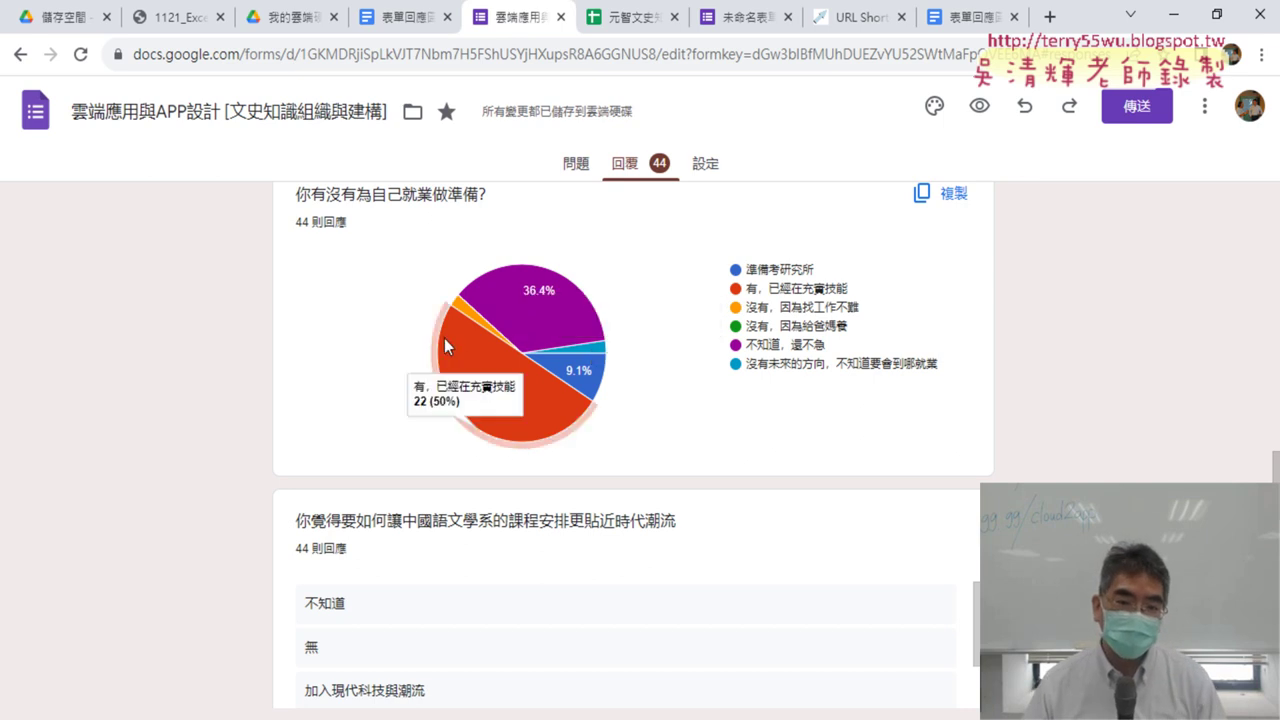
mouse_move(465, 314)
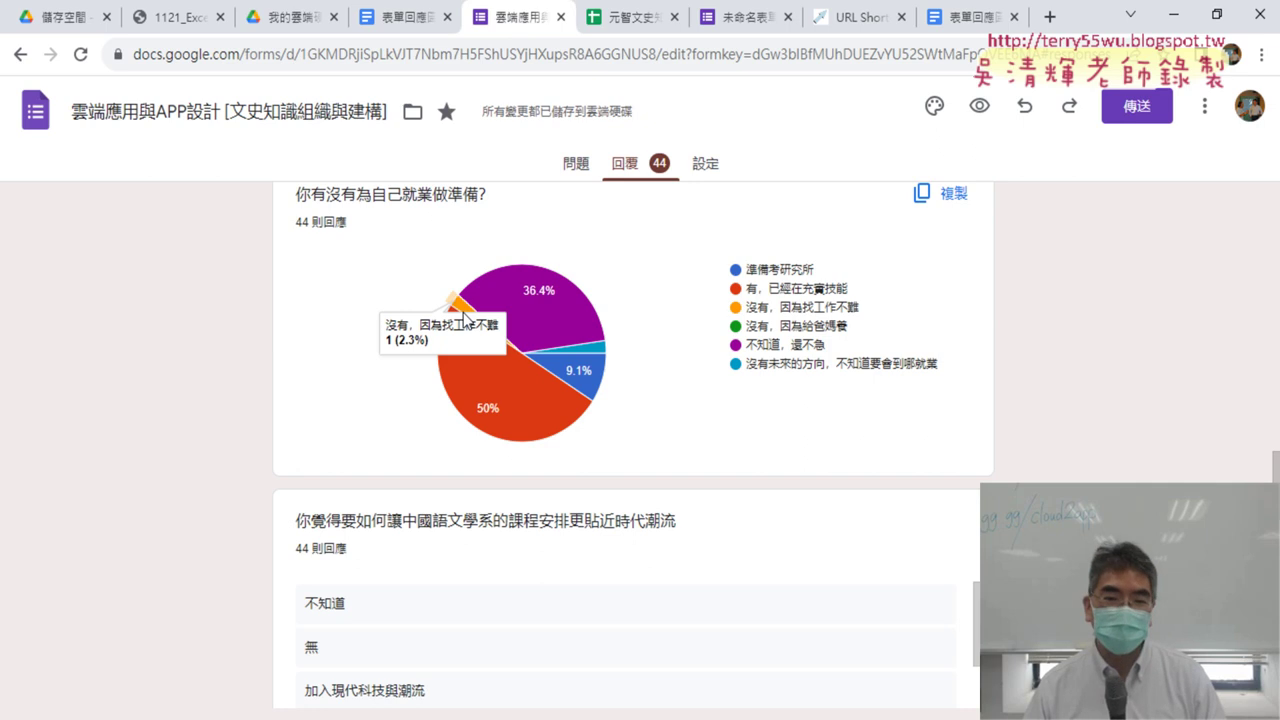
scroll(151, 367, down, 5)
scroll(151, 367, down, 3)
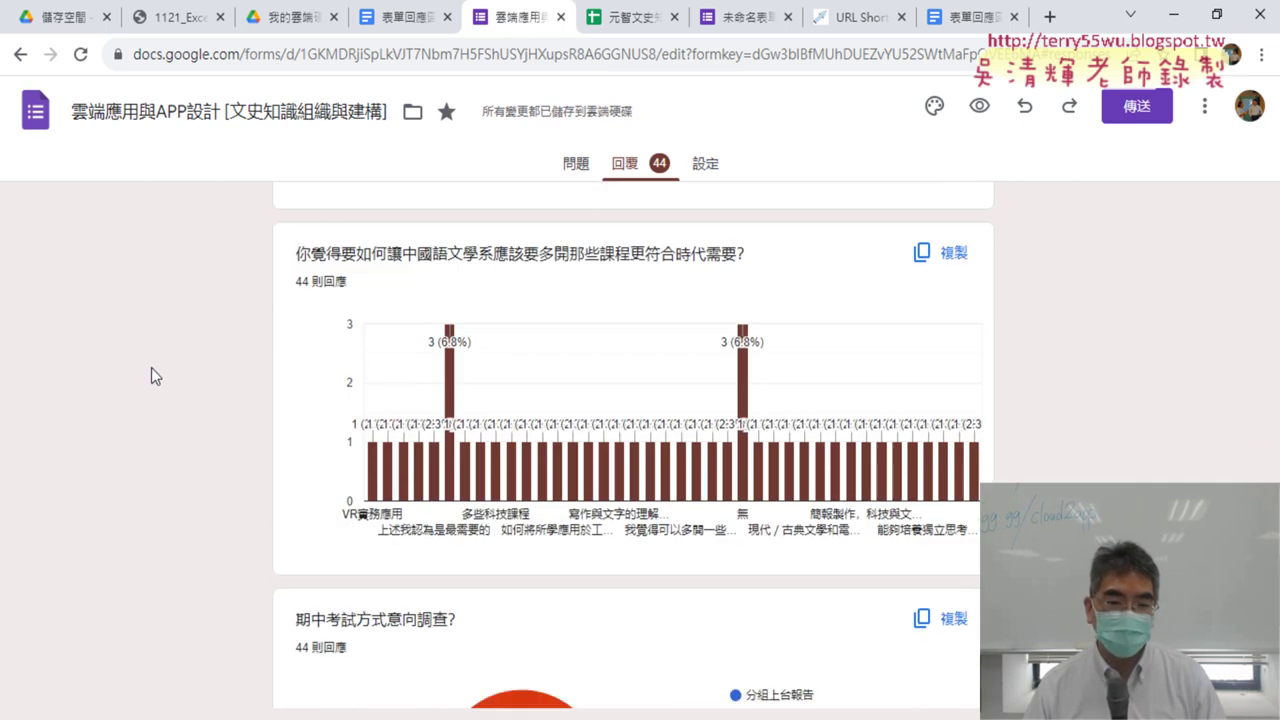
scroll(151, 367, down, 3)
scroll(145, 370, down, 1)
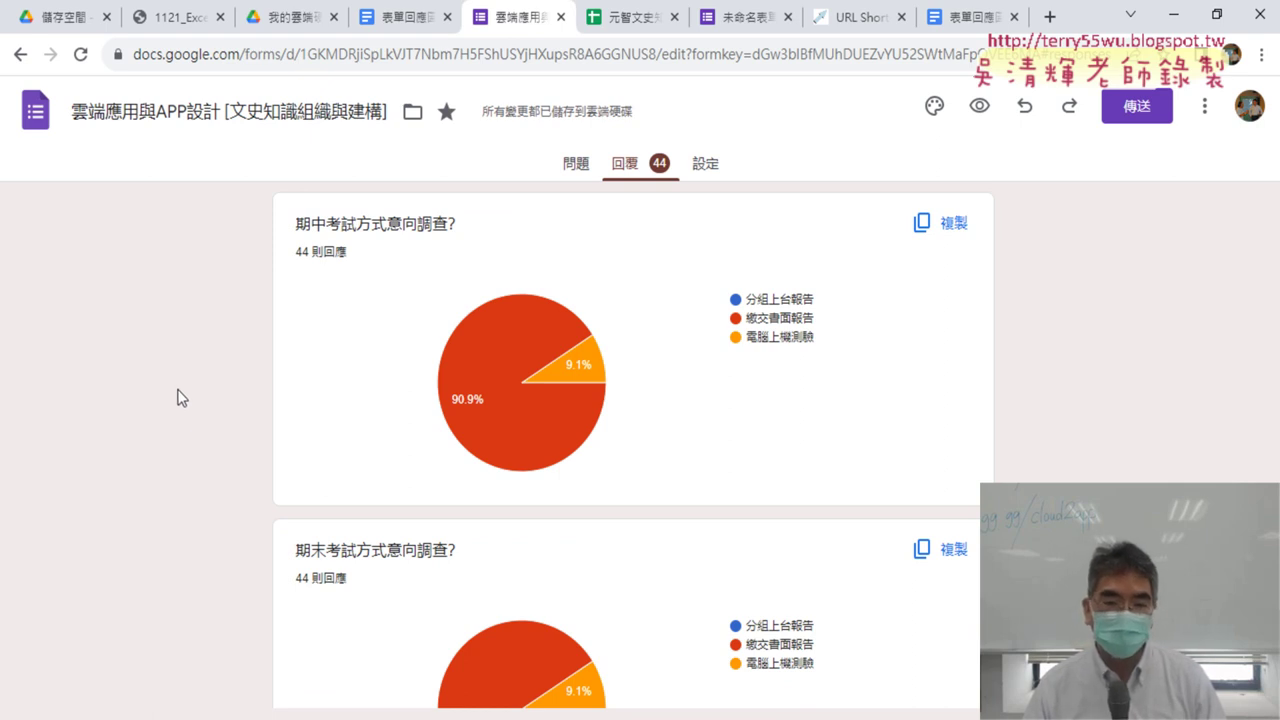
scroll(187, 415, down, 2)
scroll(187, 415, up, 1)
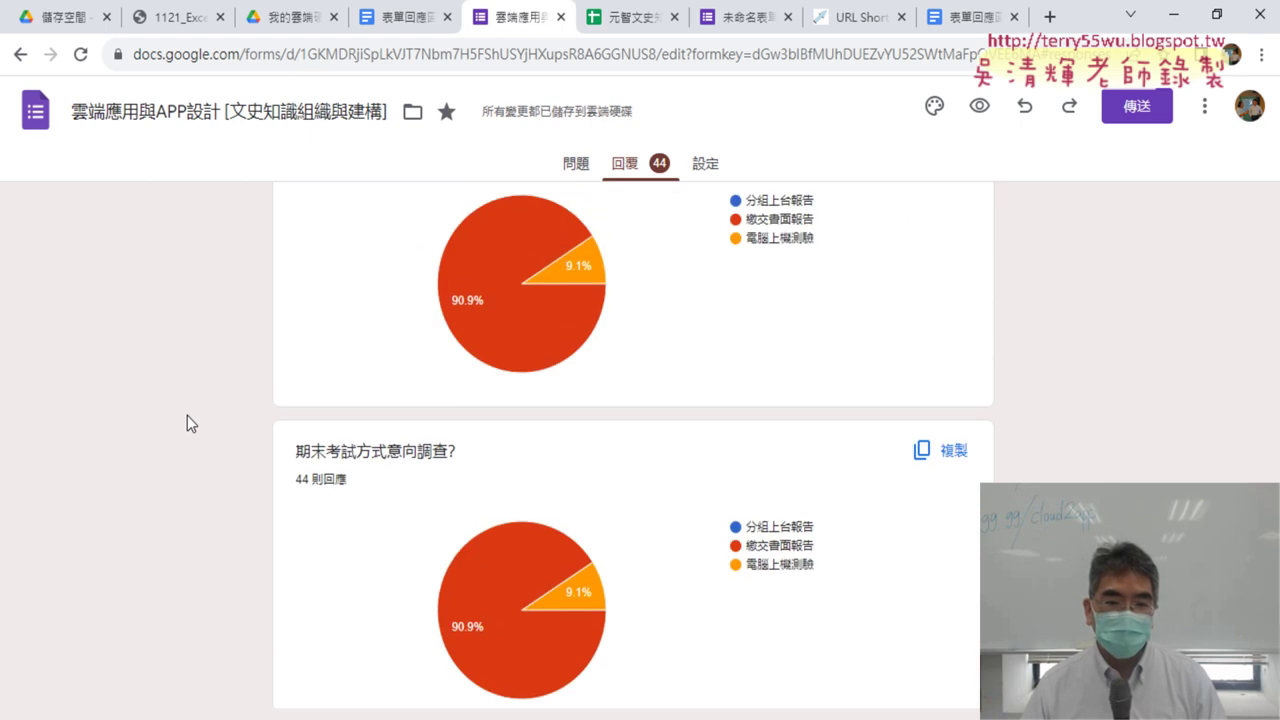
mouse_move(470, 338)
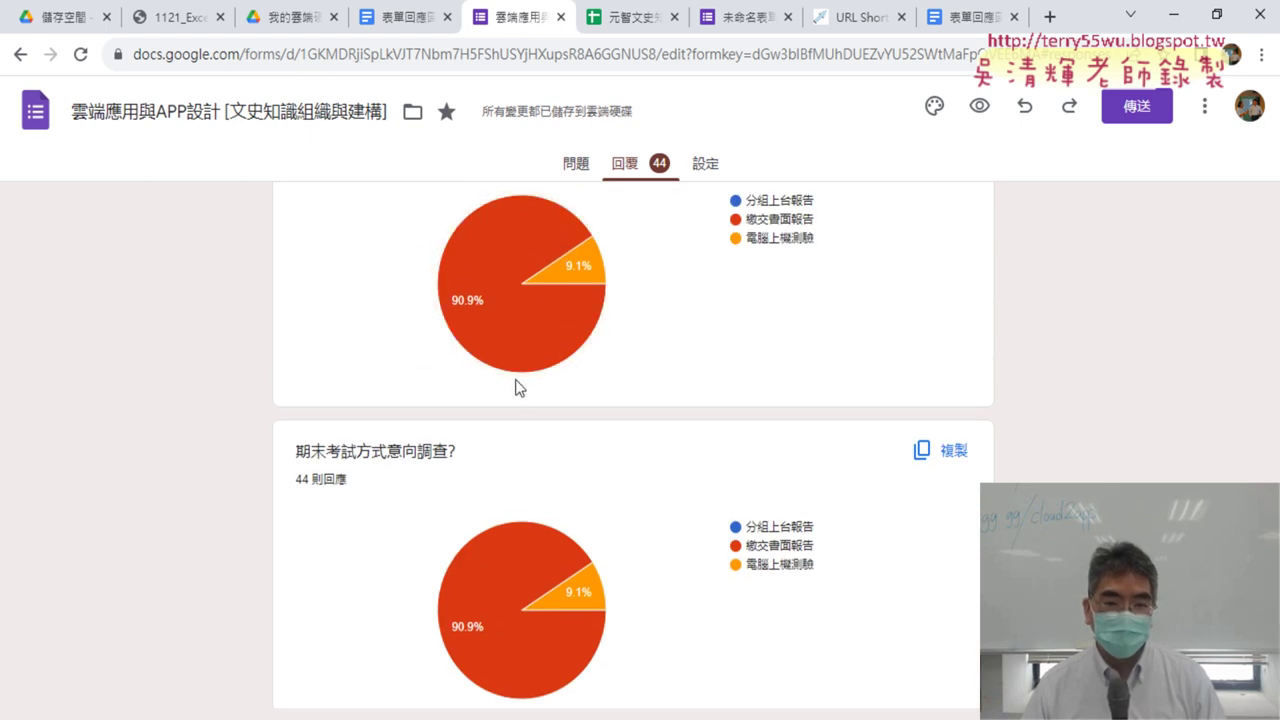
scroll(517, 360, up, 1)
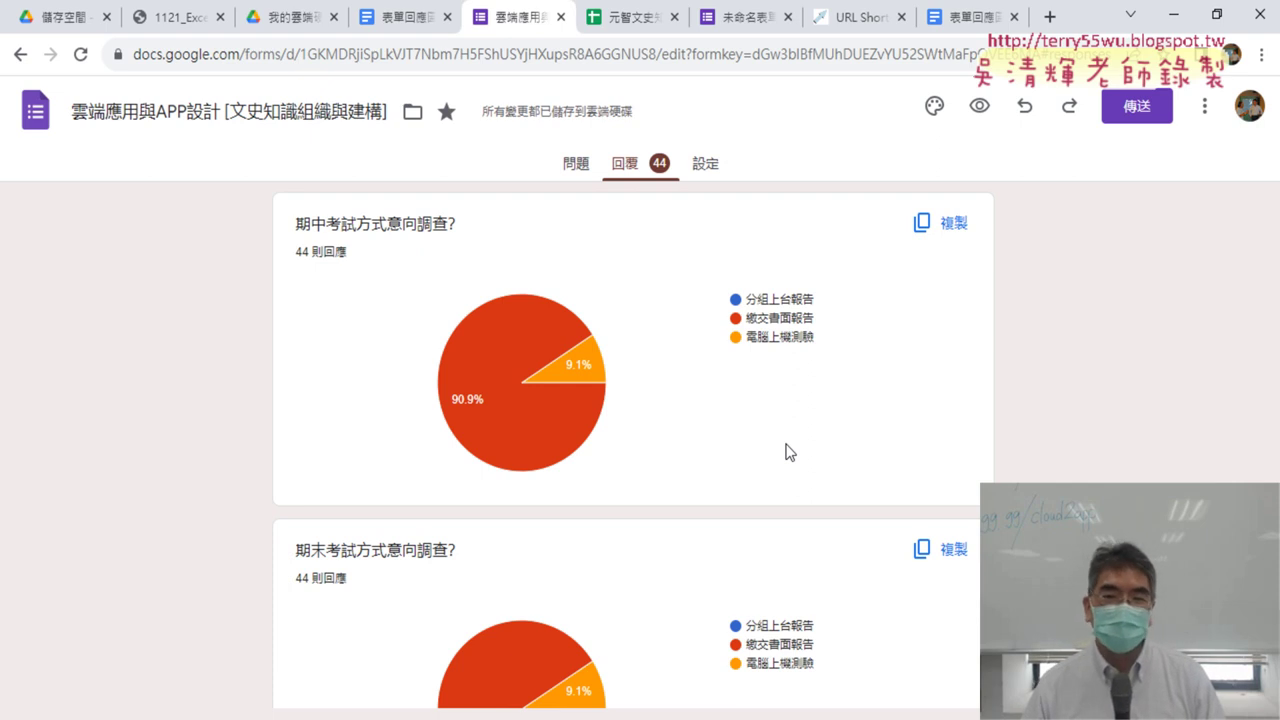
scroll(633, 445, up, 2)
scroll(633, 445, up, 10)
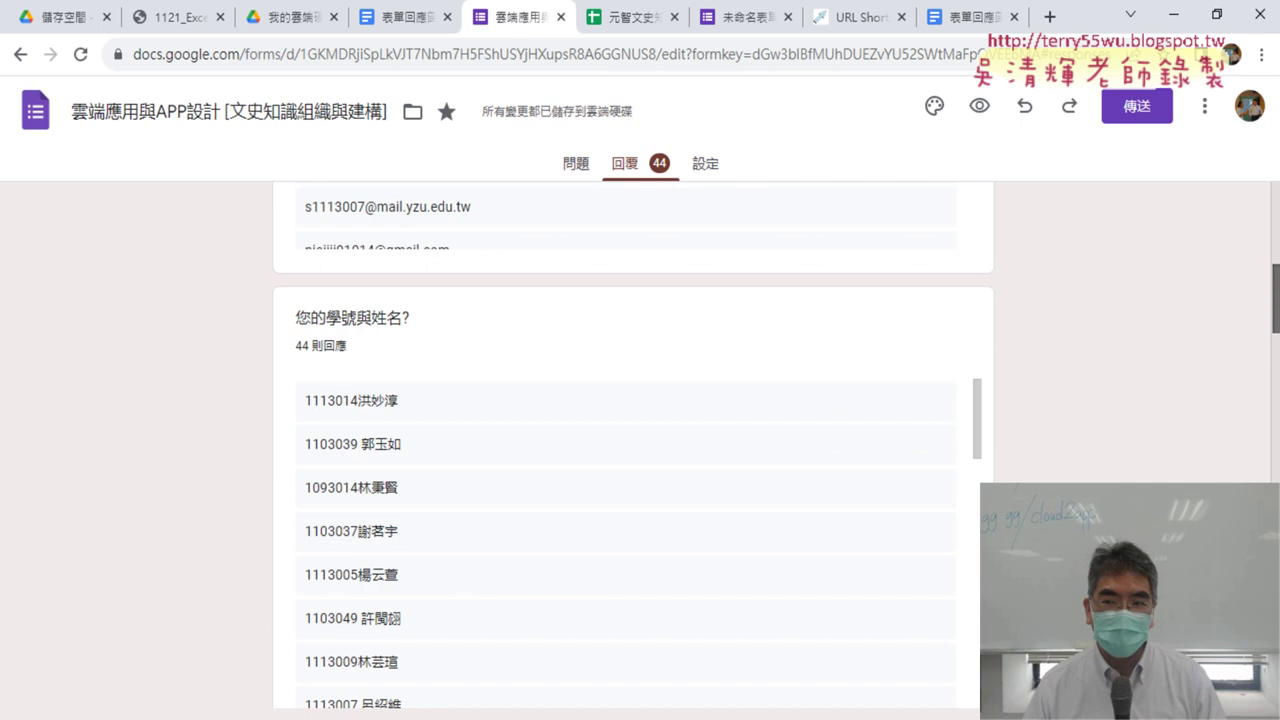
scroll(633, 445, up, 5)
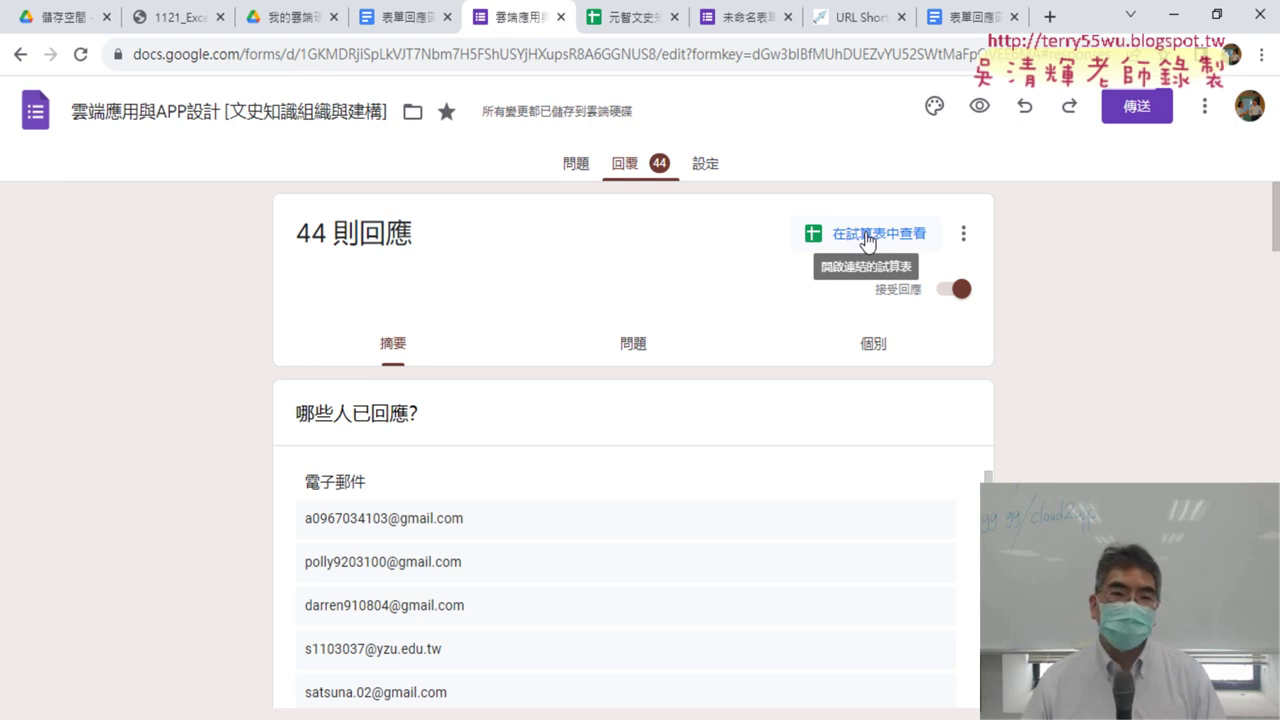
- Switch the 雲端應用與APP設計 survey from its 44 responses to the Questions view
click(576, 166)
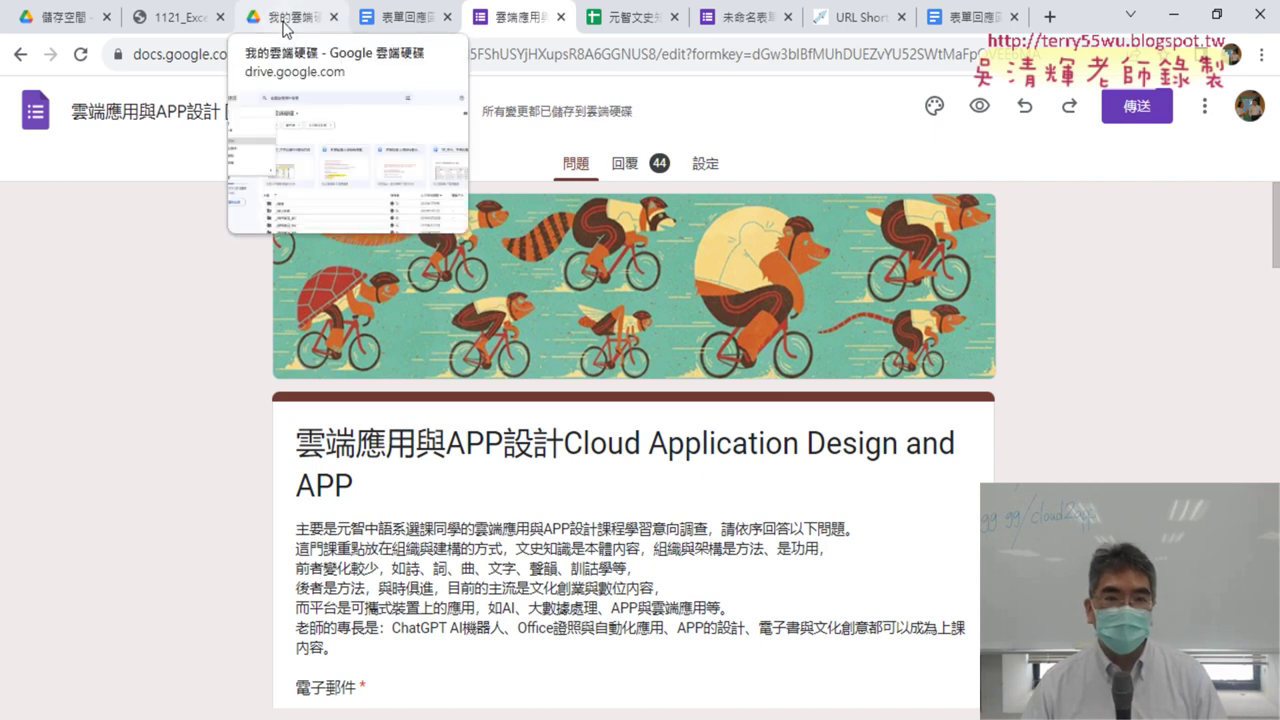
- From My Drive's 新增 menu, add a blank Google 表單 and start editing its title
click(287, 18)
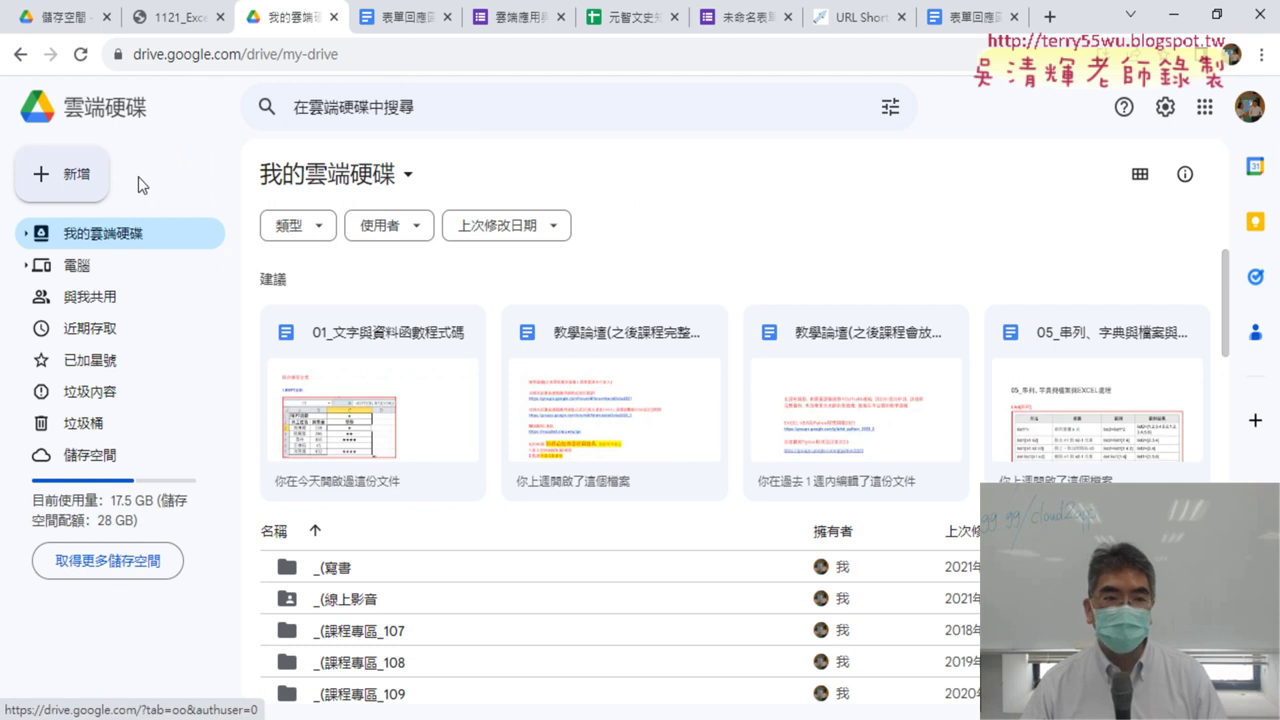
click(75, 173)
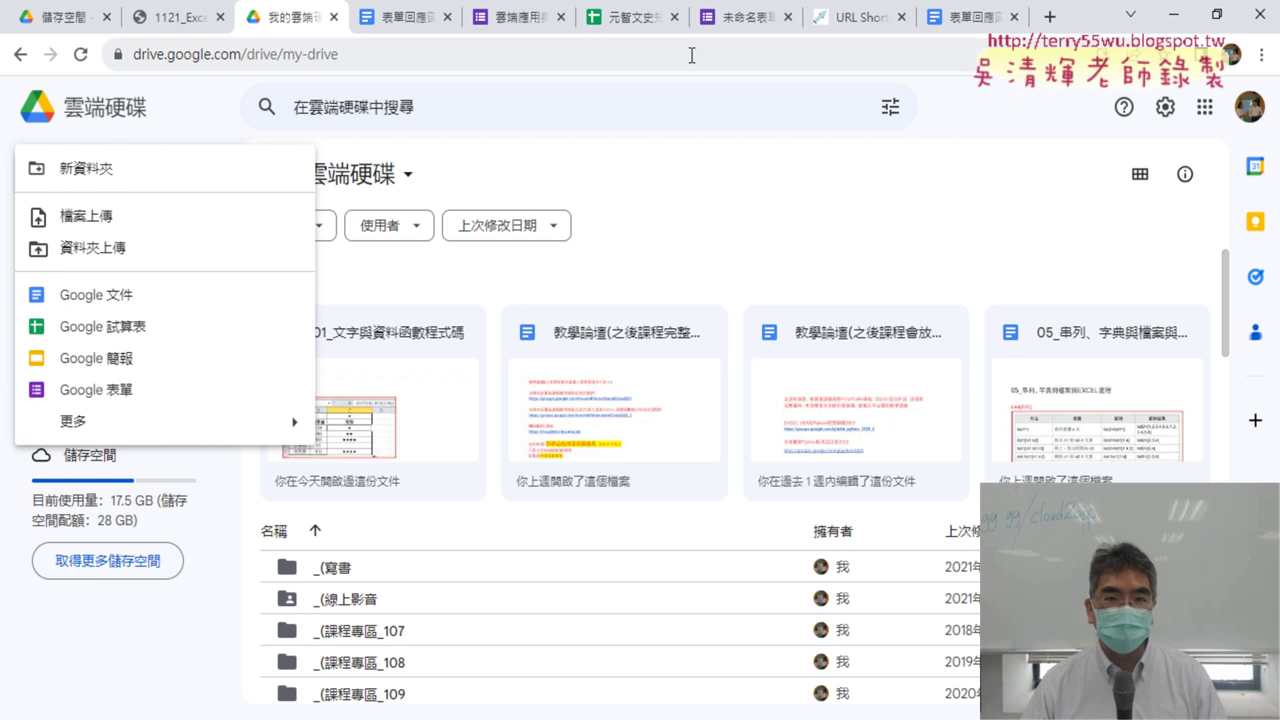
click(734, 20)
click(514, 243)
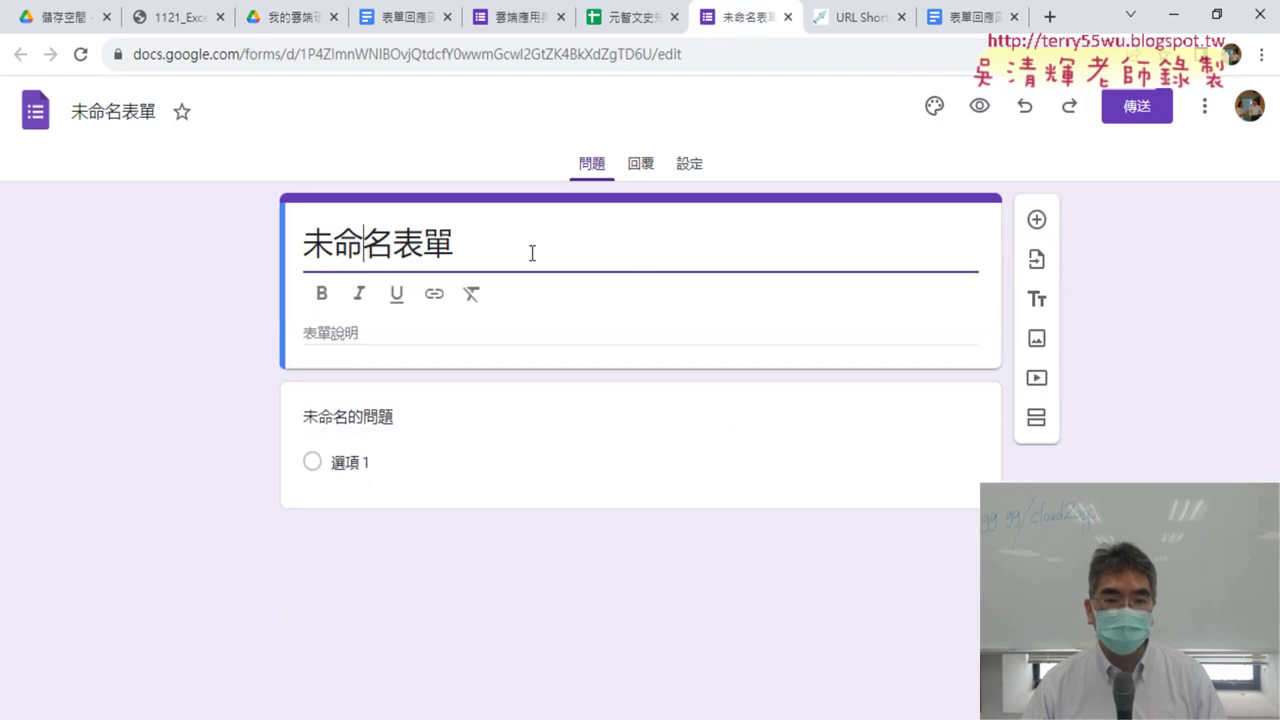
- Highlight the entire 未命名表單 title of the new form
drag(532, 253, 302, 245)
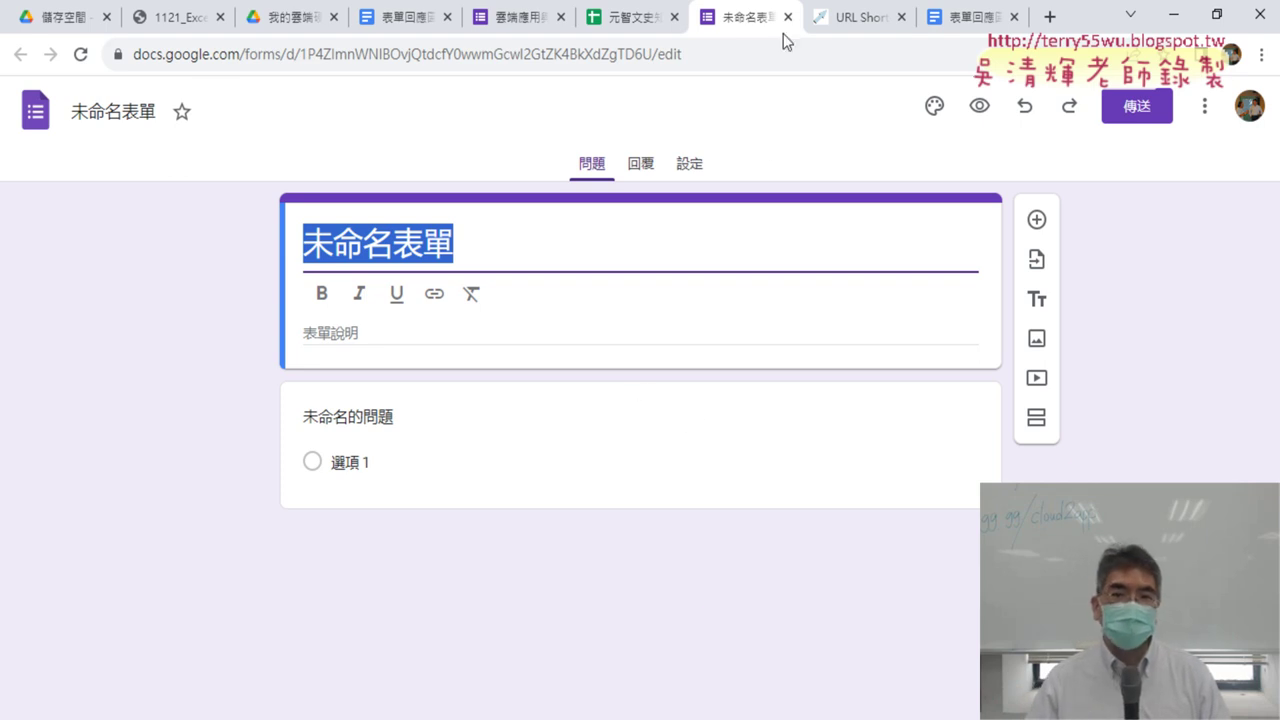
- Bring the 表單回應圖表 document with its 你的選課動機？ bar chart to the front
click(969, 25)
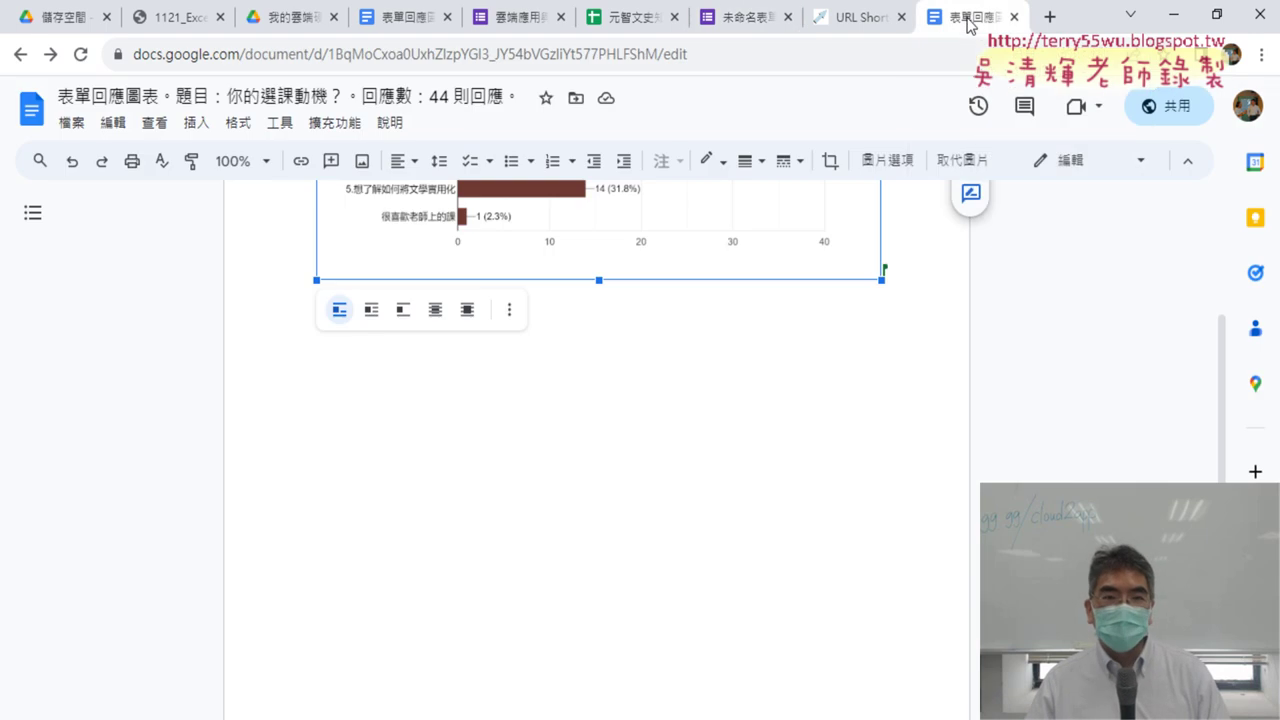